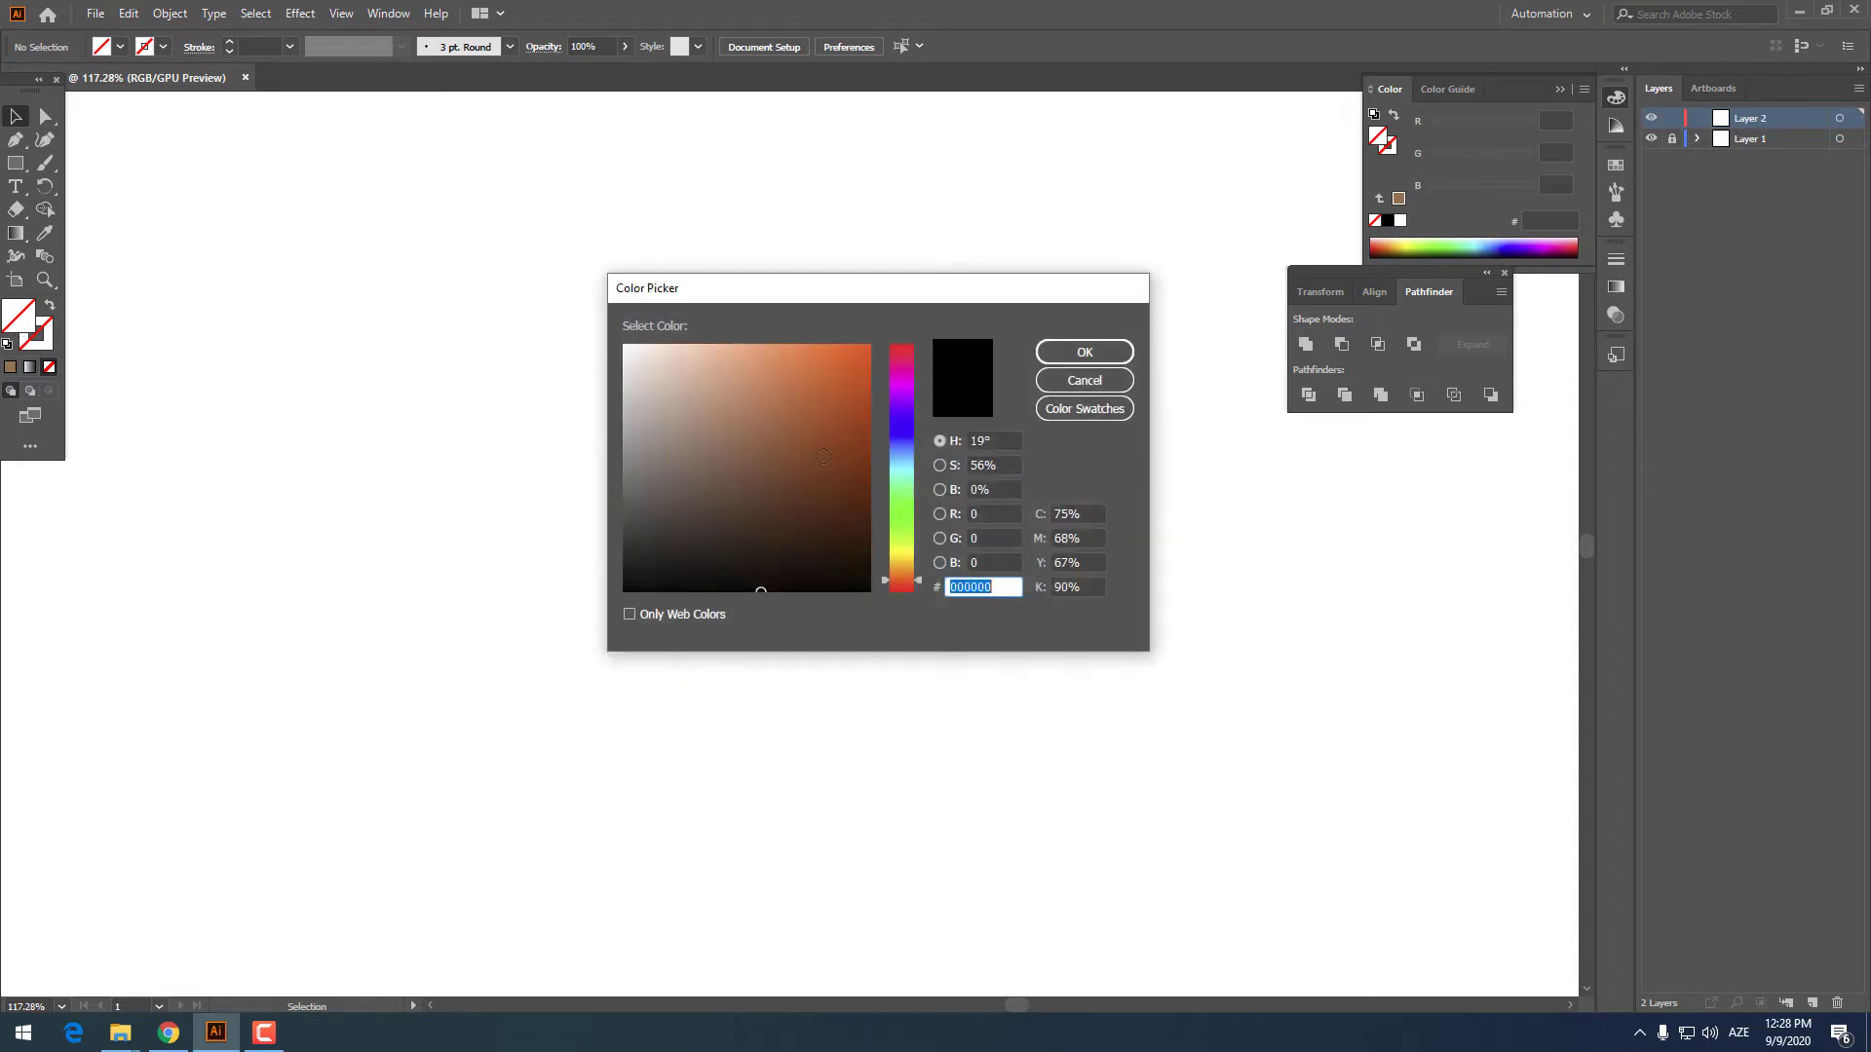
Set the fill colour to BF7555 and draw an ellipse about 354 pt wide and 395 pt high
{"action": "left_click_drag", "start_coordinate": [764, 437], "coordinate": [769, 412]}
{"action": "left_click", "coordinate": [1084, 352]}
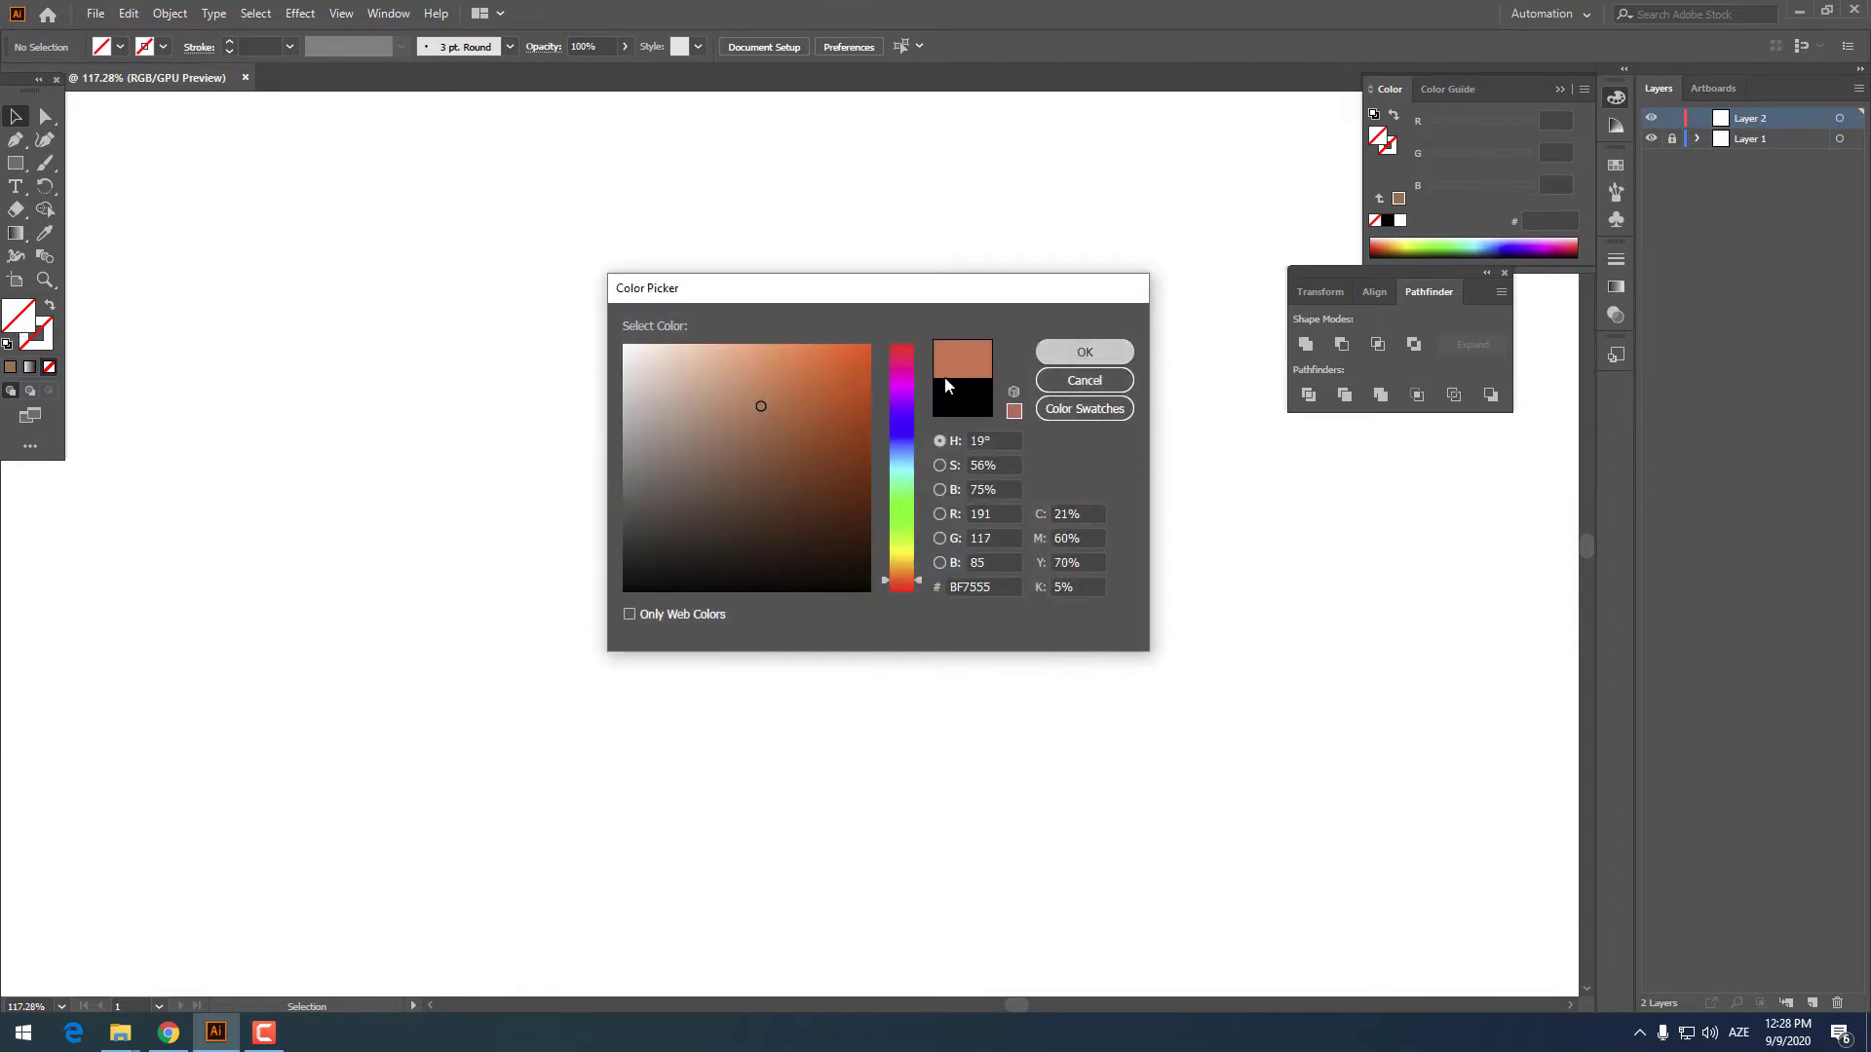
{"action": "left_click_drag", "start_coordinate": [18, 166], "coordinate": [58, 184]}
{"action": "left_click_drag", "start_coordinate": [418, 195], "coordinate": [873, 701]}
{"action": "left_click", "coordinate": [16, 116]}
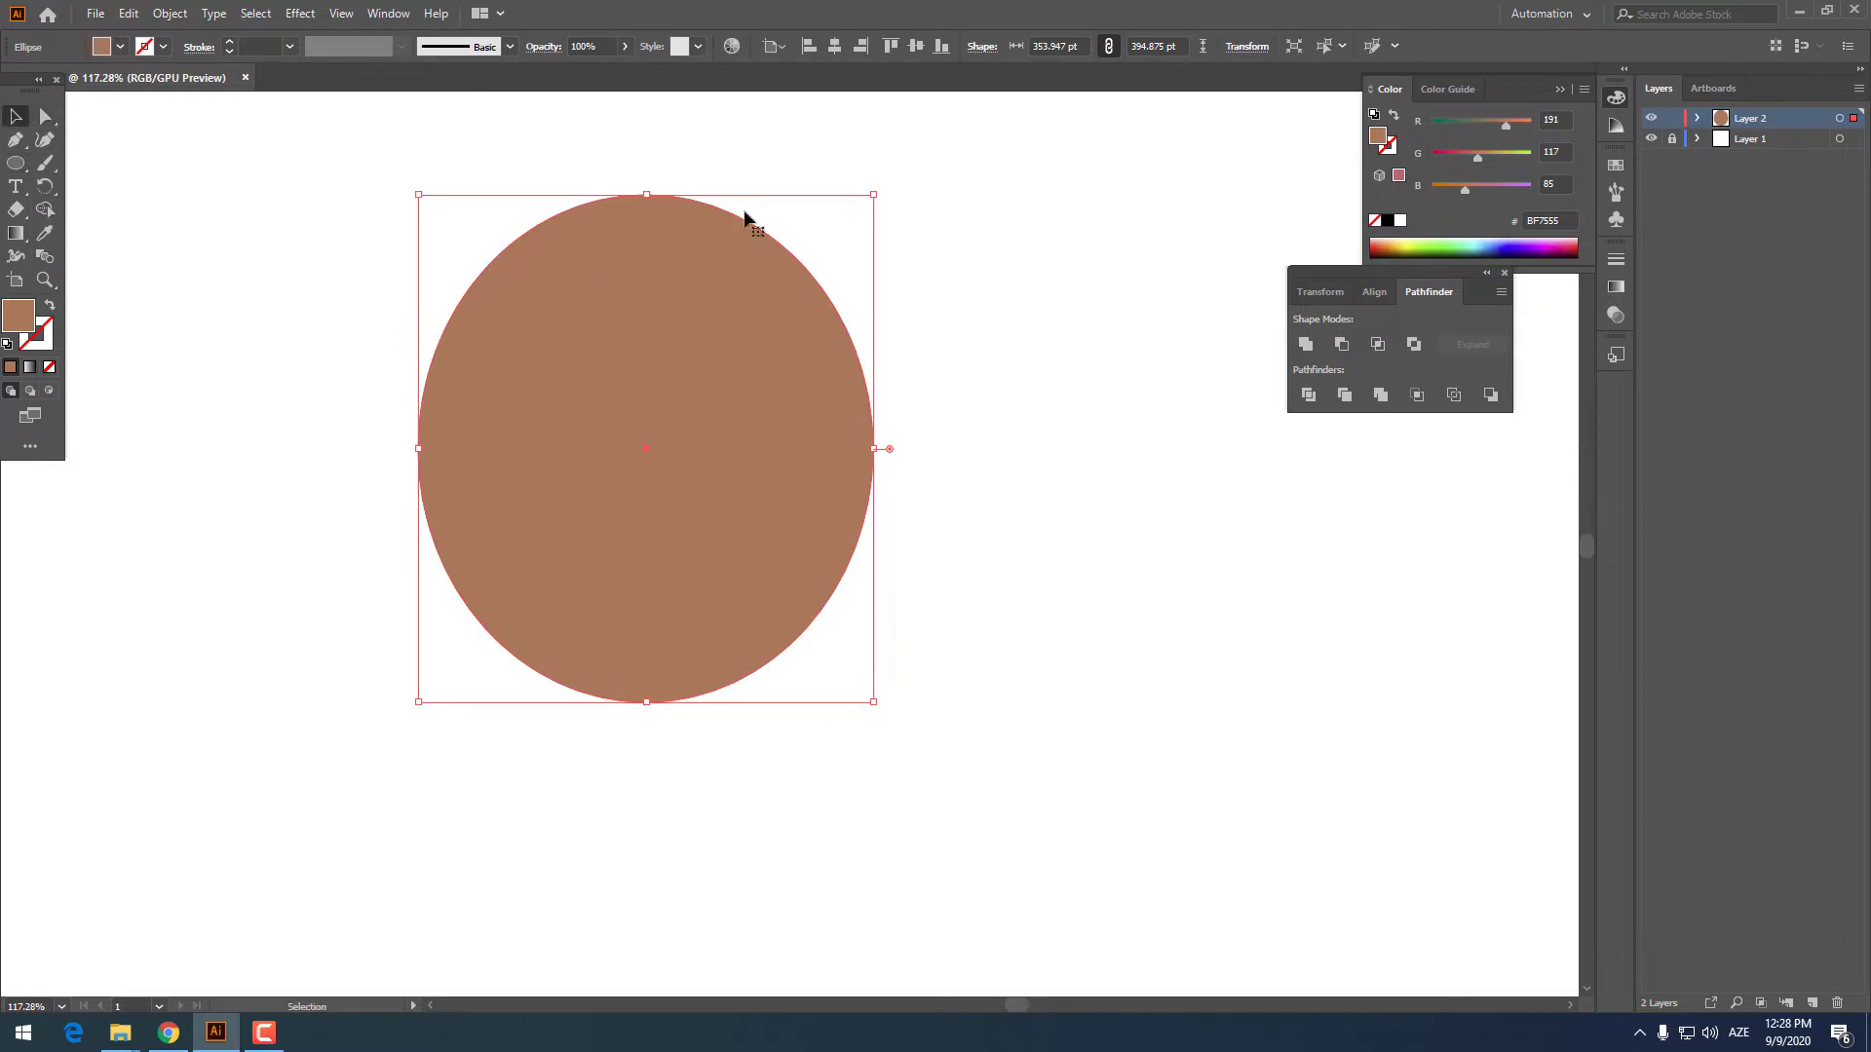
Centre the brown ellipse on the artboard and stretch it vertically to a height of about 473 pt
{"action": "left_click", "coordinate": [834, 45]}
{"action": "left_click", "coordinate": [915, 46]}
{"action": "left_click", "coordinate": [1085, 510]}
{"action": "left_click_drag", "start_coordinate": [857, 518], "coordinate": [1080, 522]}
{"action": "left_click", "coordinate": [829, 509]}
{"action": "left_click_drag", "start_coordinate": [703, 763], "coordinate": [701, 809]}
Draw a rectangle about 747 pt wide covering the upper half of the ellipse, from its horizontal centre to above its top
{"action": "right_click", "coordinate": [27, 170]}
{"action": "left_click", "coordinate": [107, 156]}
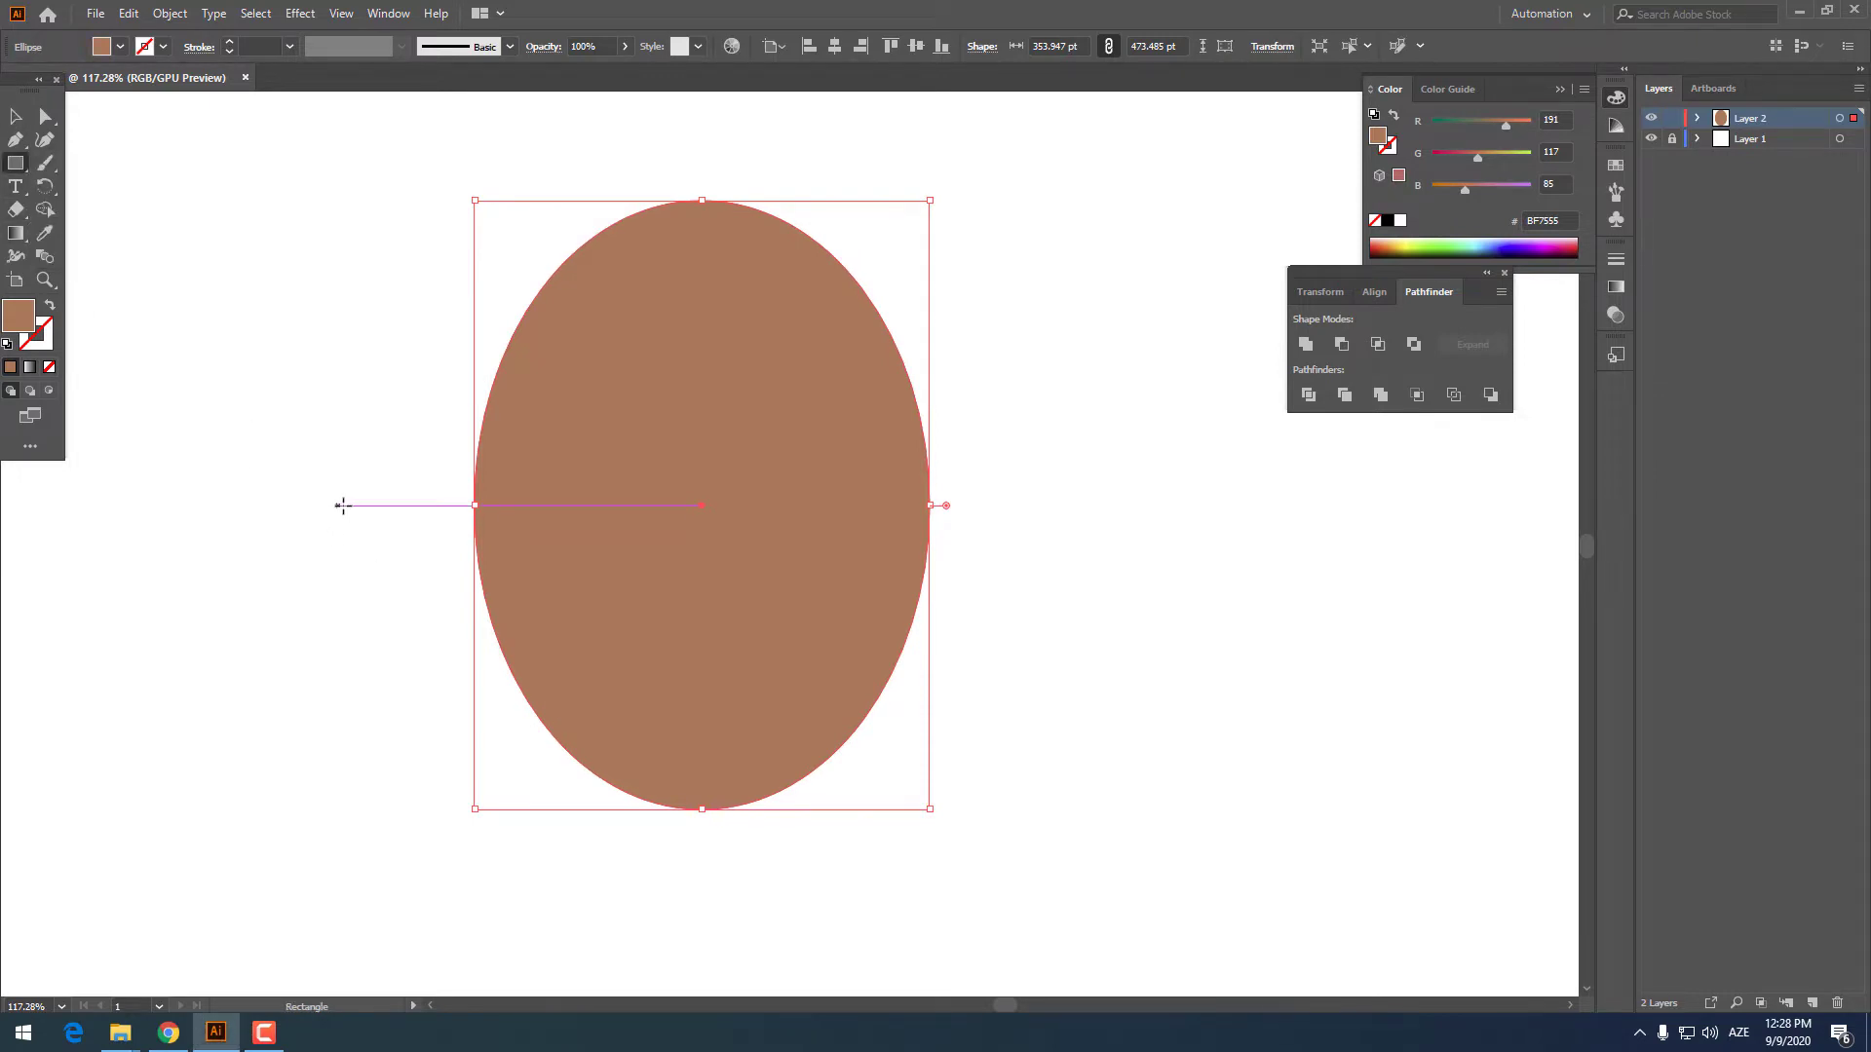
{"action": "mouse_move", "coordinate": [352, 505]}
{"action": "left_mouse_down"}
{"action": "mouse_move", "coordinate": [1072, 371]}
{"action": "mouse_move", "coordinate": [1312, 282]}
{"action": "left_mouse_up"}
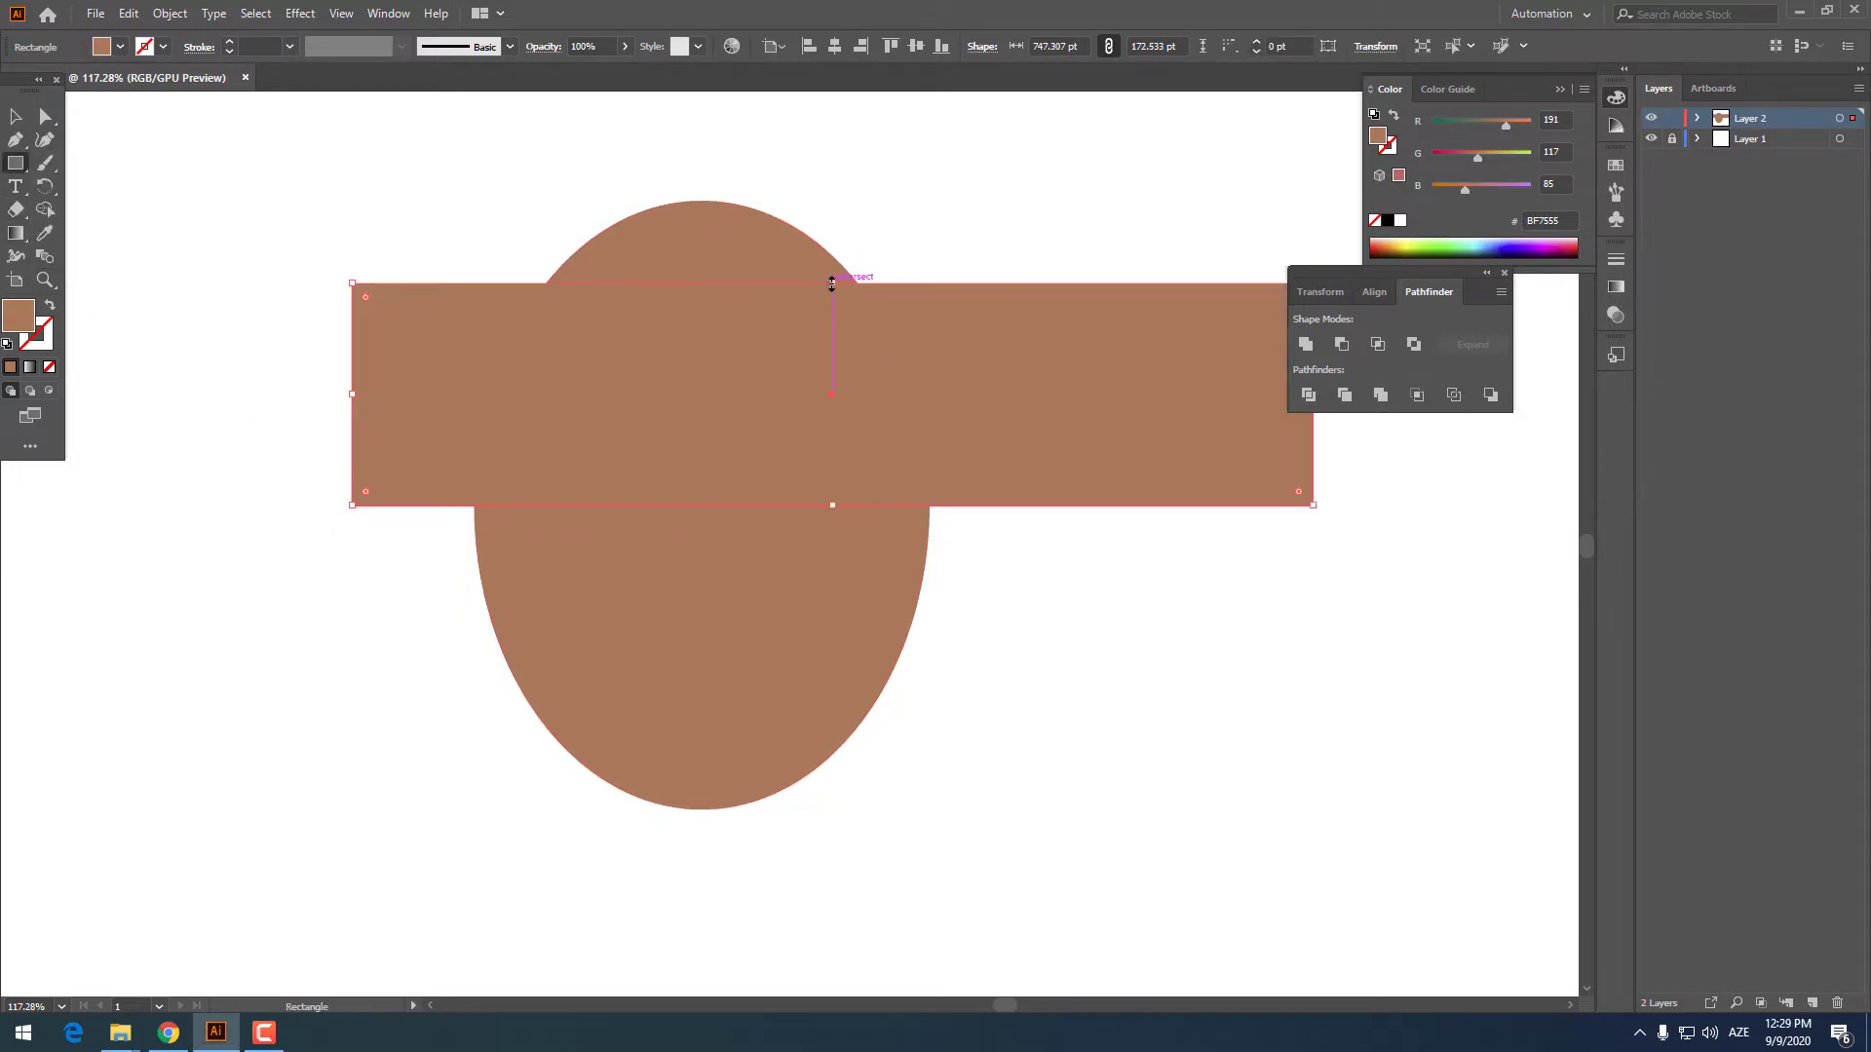
{"action": "left_click_drag", "start_coordinate": [832, 283], "coordinate": [693, 183]}
Divide the ellipse with the rectangle, ungroup the pieces and delete everything above the ellipse's horizontal centre
{"action": "key", "text": "v"}
{"action": "left_click", "coordinate": [836, 592]}
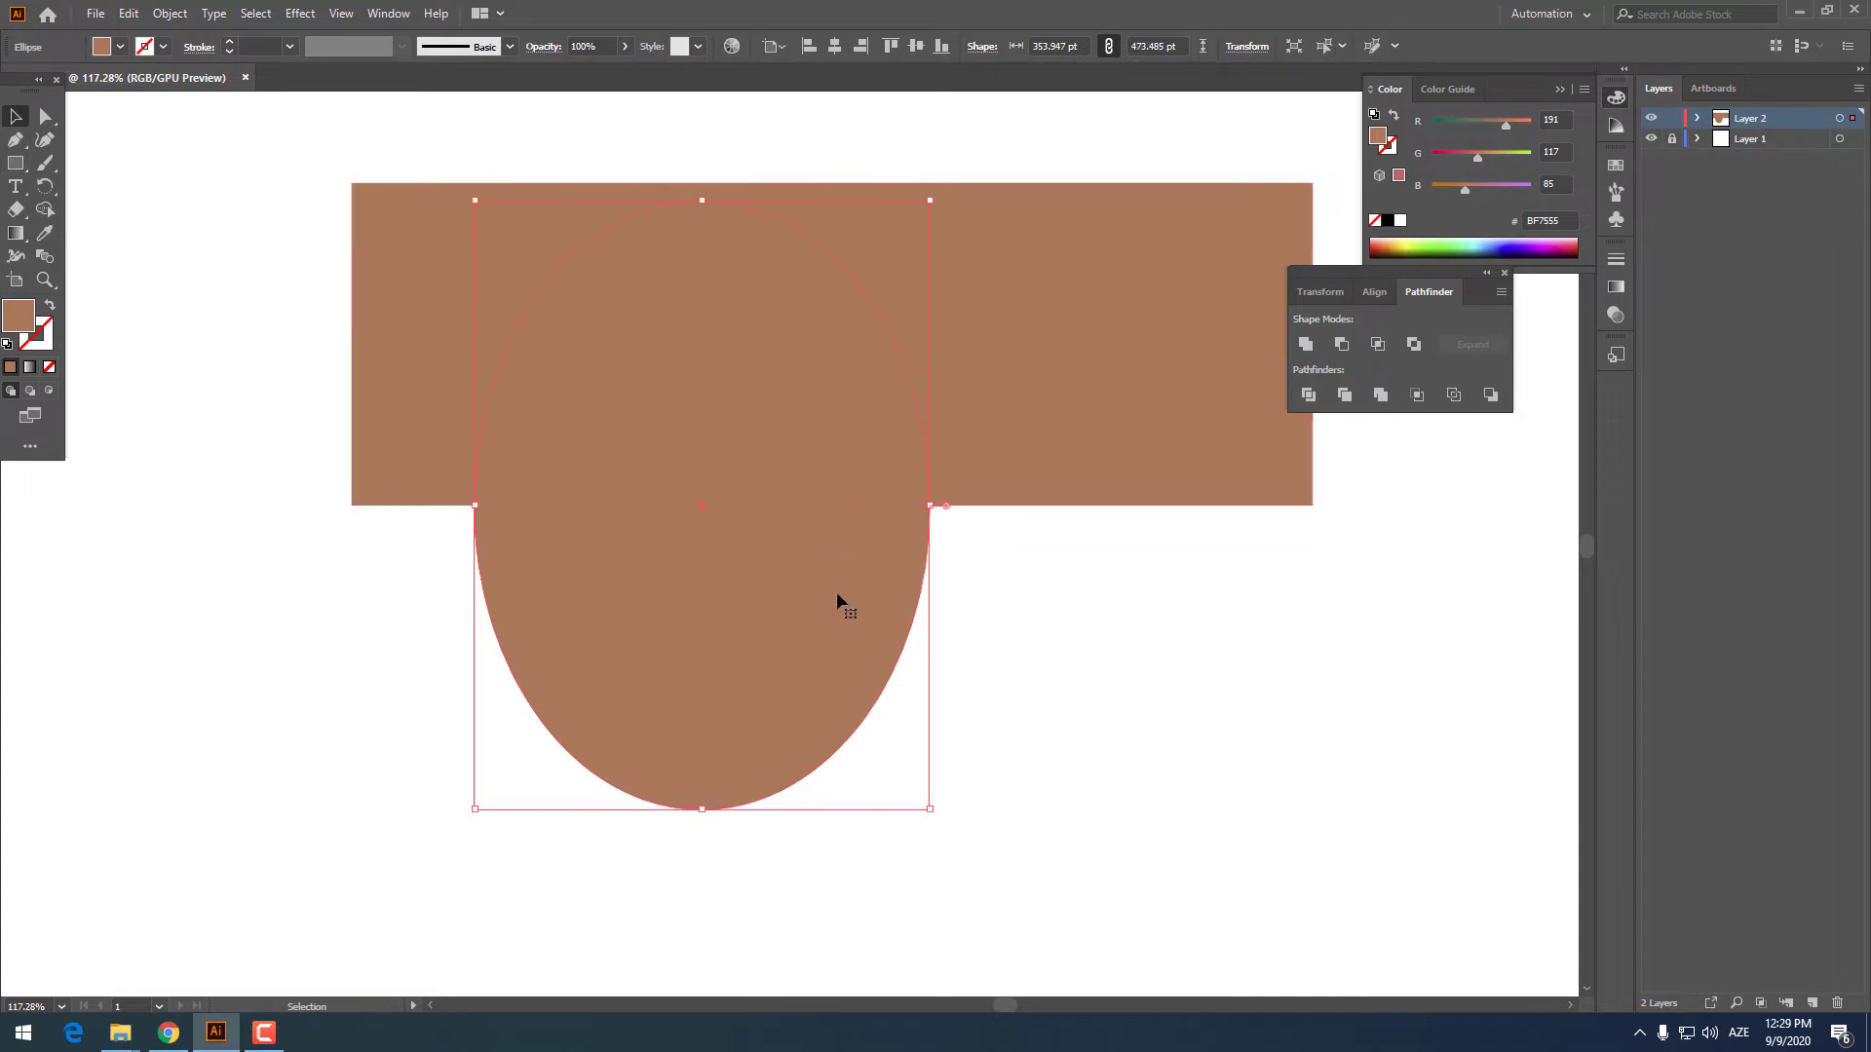
{"action": "left_click", "coordinate": [873, 370], "text": "shift"}
{"action": "left_click", "coordinate": [1307, 397]}
{"action": "right_click", "coordinate": [1194, 401]}
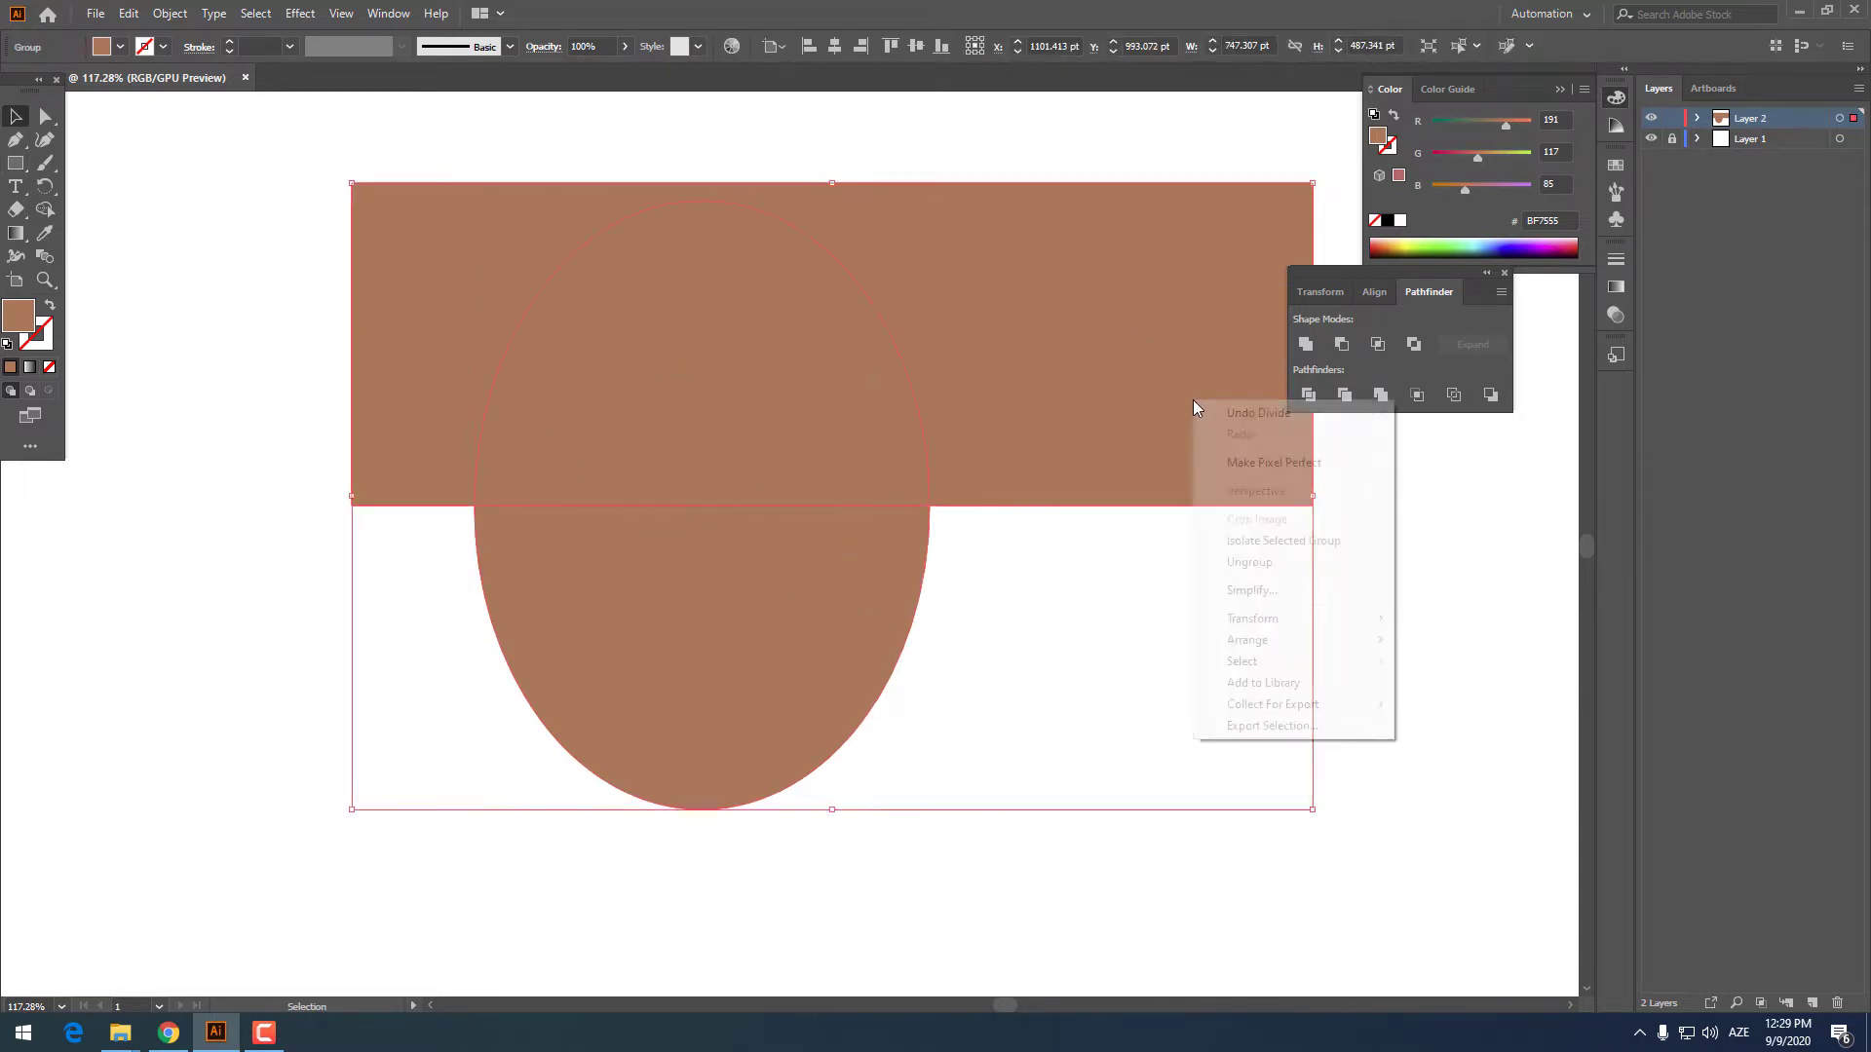
{"action": "left_click", "coordinate": [1267, 561]}
{"action": "left_click_drag", "start_coordinate": [281, 390], "coordinate": [912, 295]}
{"action": "key", "text": "Delete"}
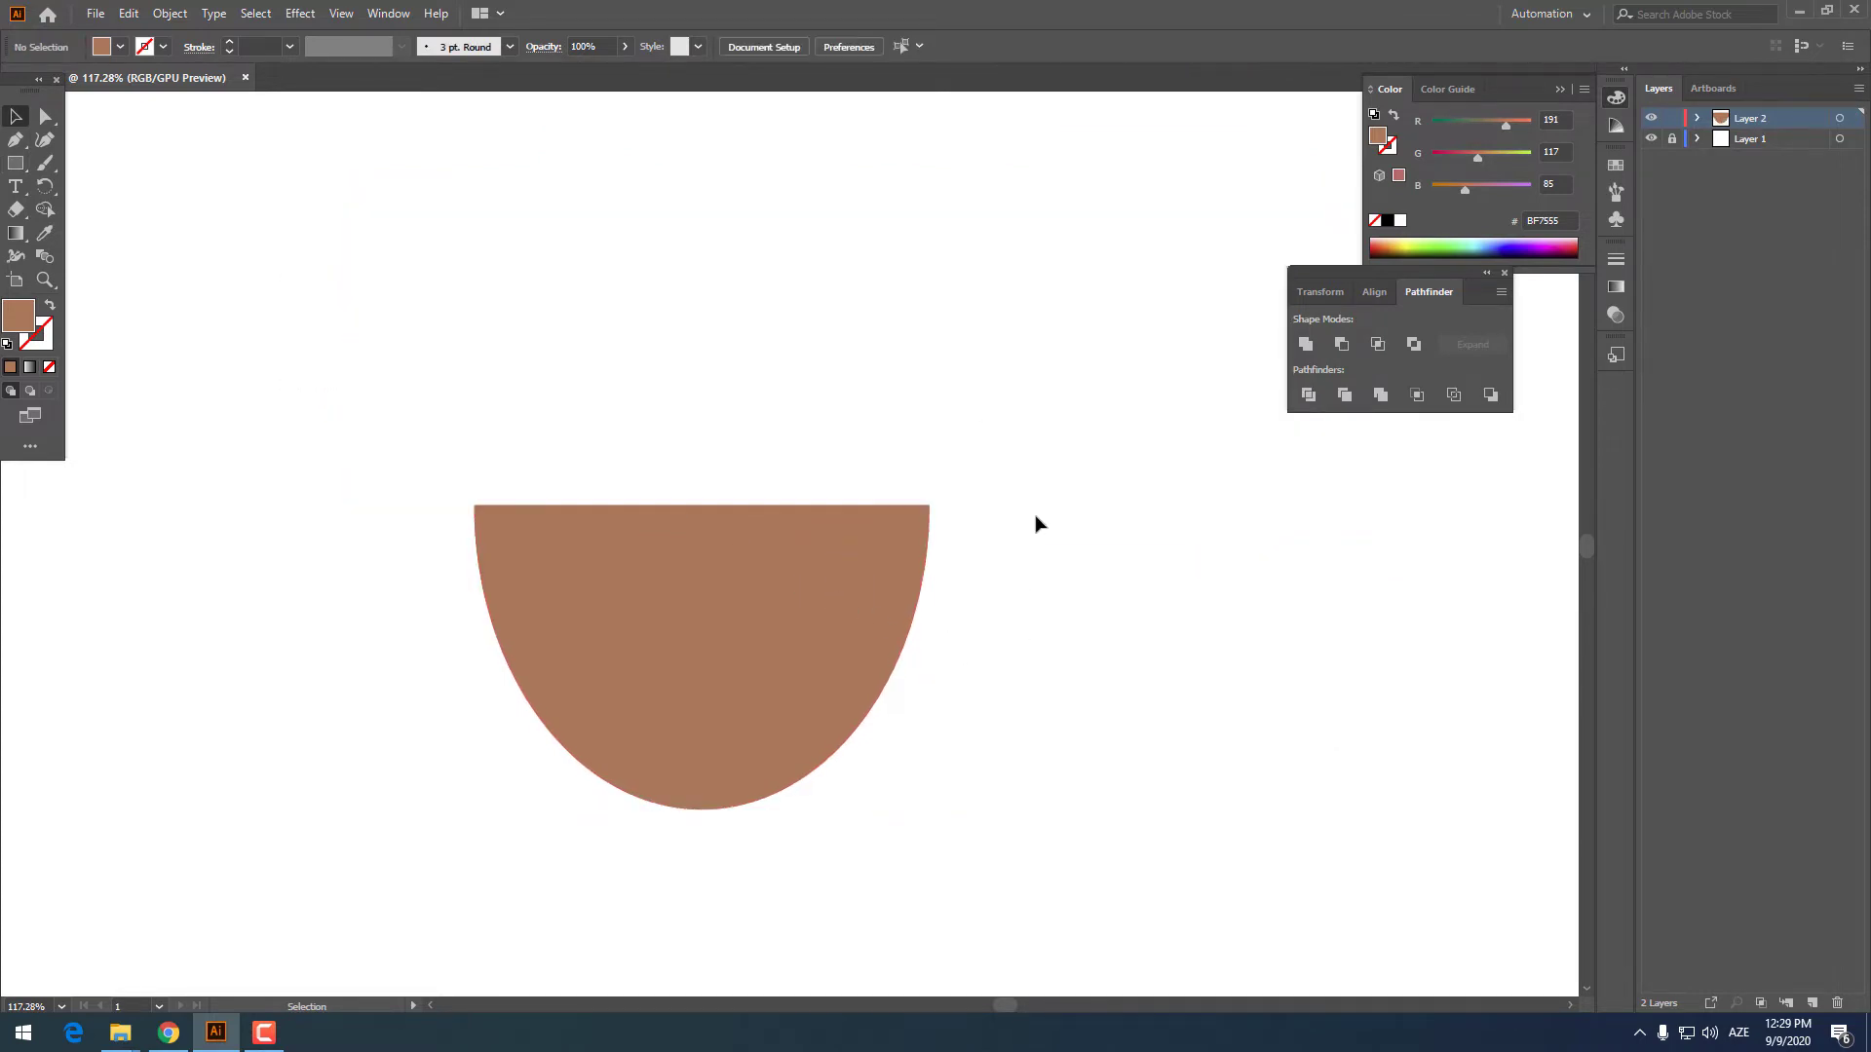
Draw a small rectangle about 24 by 39 pt below the half ellipse and move its lower-left corner inward to taper it
{"action": "key", "text": "space"}
{"action": "left_click_drag", "start_coordinate": [820, 678], "coordinate": [819, 597]}
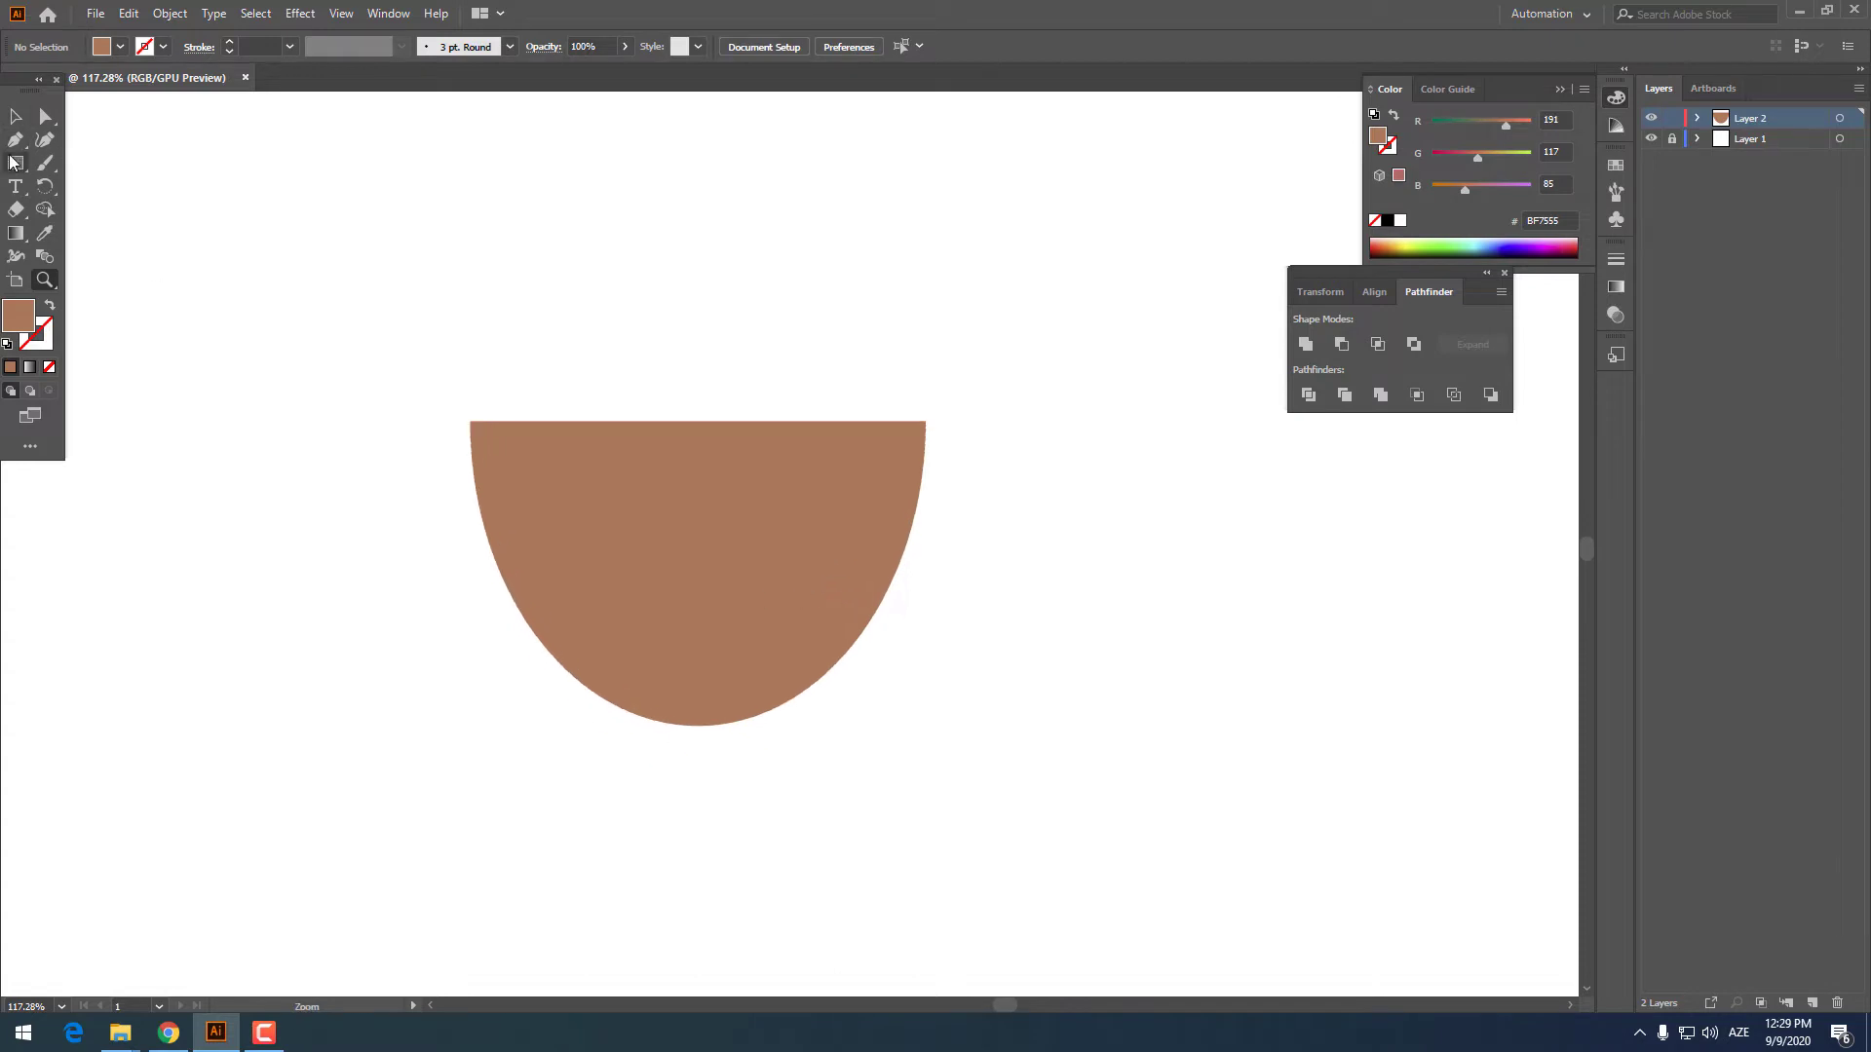
{"action": "mouse_move", "coordinate": [698, 792]}
{"action": "left_mouse_down"}
{"action": "mouse_move", "coordinate": [665, 741]}
{"action": "mouse_move", "coordinate": [961, 839]}
{"action": "left_mouse_up"}
{"action": "key", "text": "a"}
{"action": "key", "text": "z"}
{"action": "key", "text": "space"}
{"action": "left_click_drag", "start_coordinate": [633, 901], "coordinate": [648, 560]}
{"action": "left_click", "coordinate": [46, 116]}
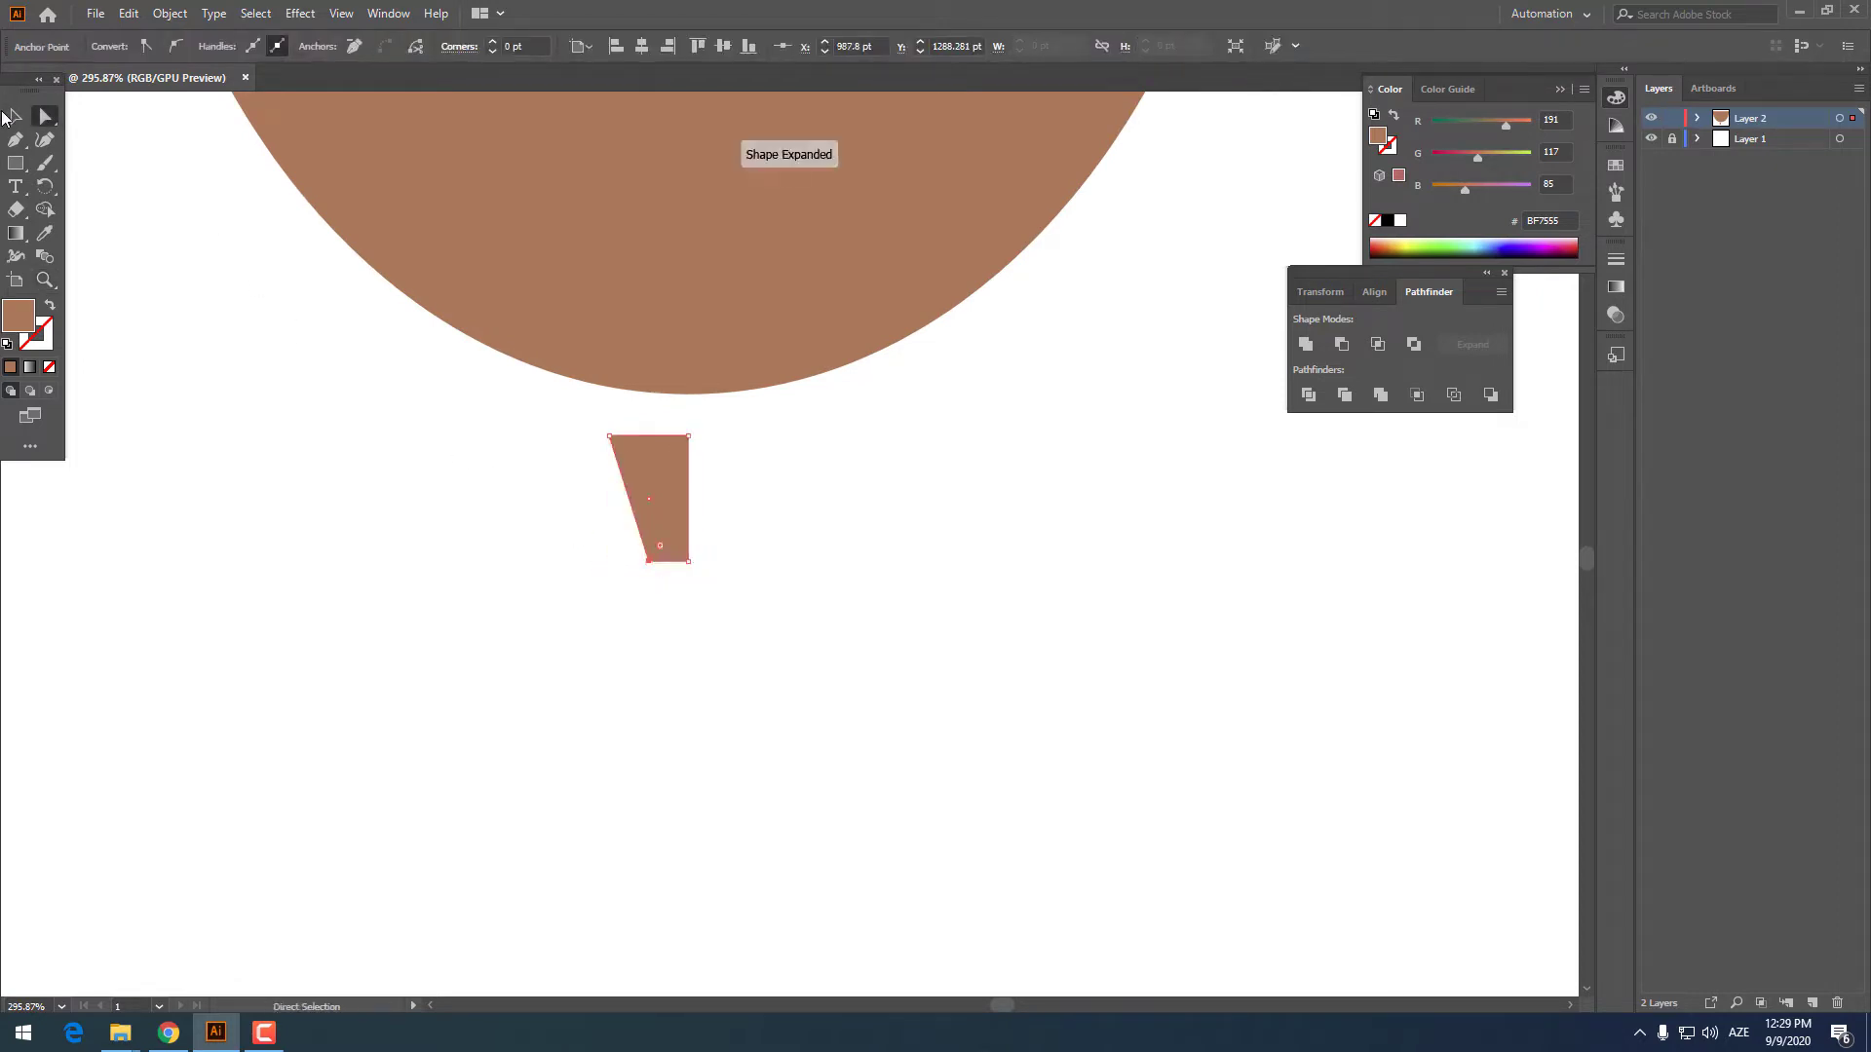
{"action": "left_click", "coordinate": [12, 117]}
{"action": "left_click", "coordinate": [129, 14]}
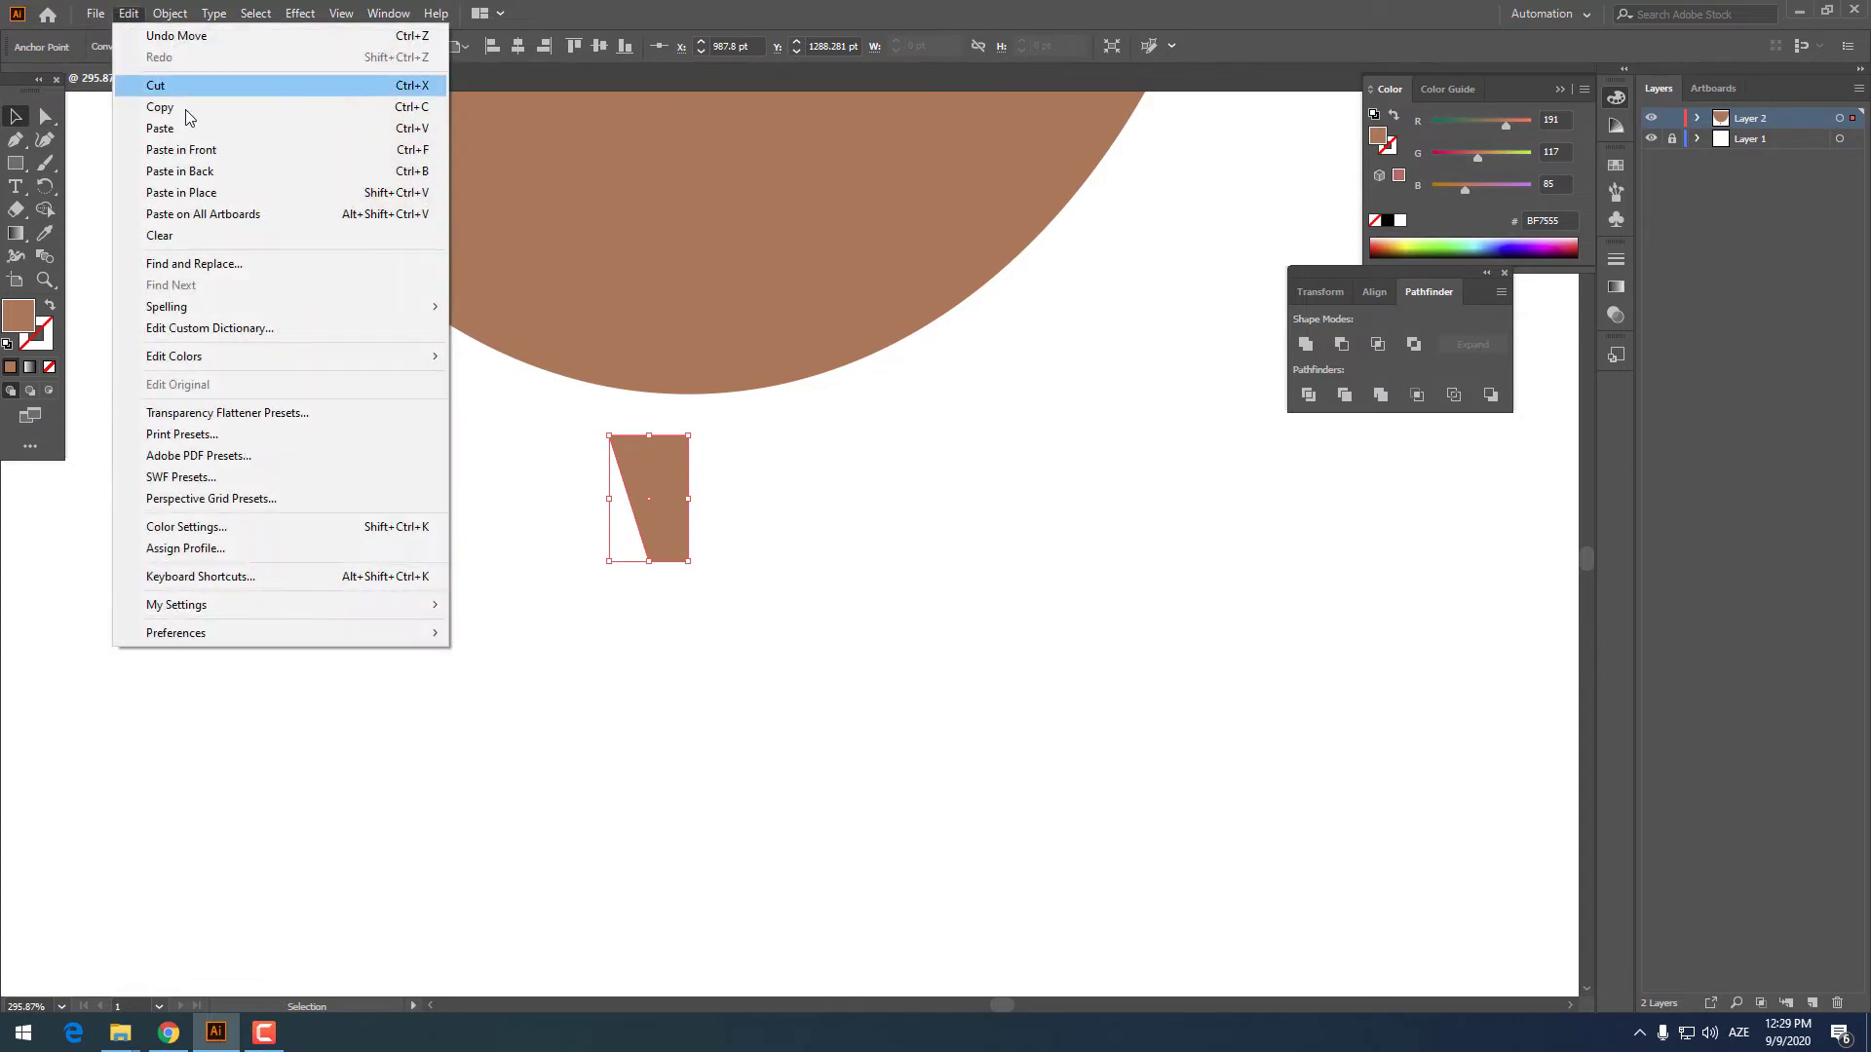
{"action": "left_click", "coordinate": [238, 152]}
{"action": "left_click_drag", "start_coordinate": [682, 510], "coordinate": [750, 512]}
{"action": "right_click", "coordinate": [757, 511]}
{"action": "left_click", "coordinate": [1017, 551]}
{"action": "key", "text": "ctrl+z"}
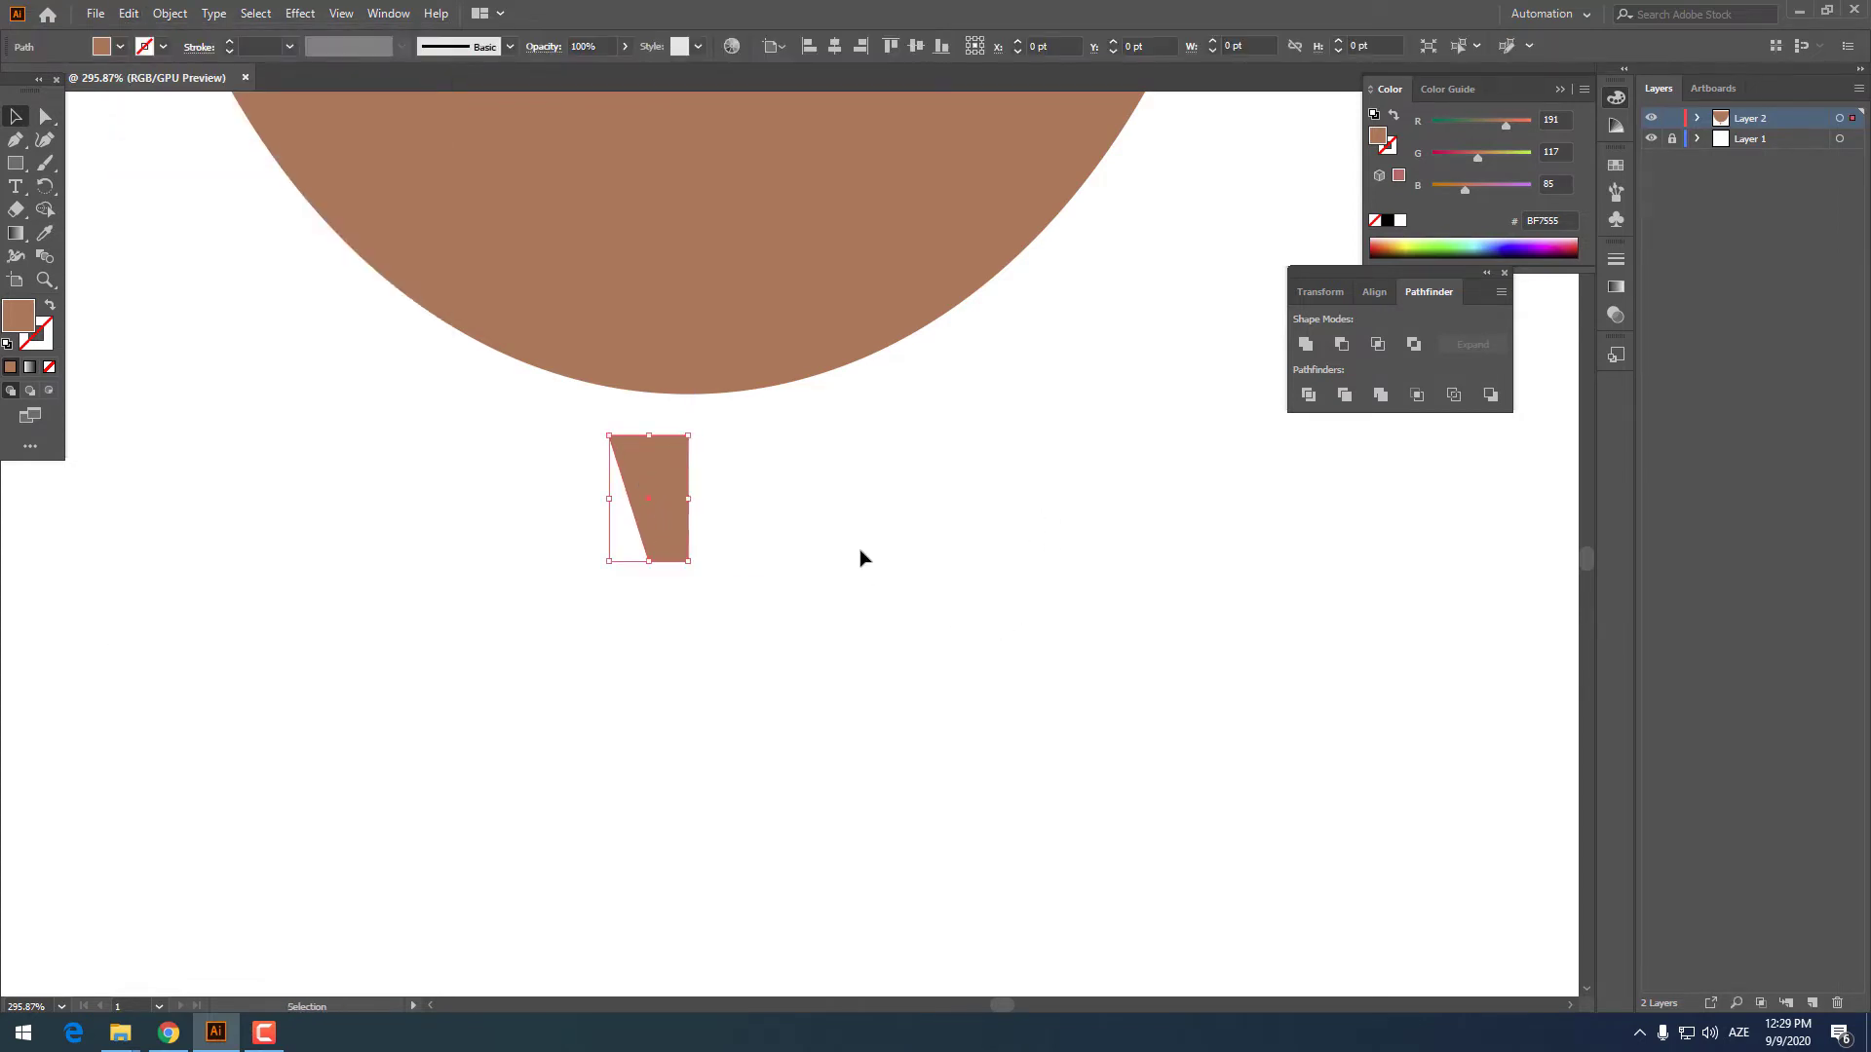
Copy the tapered piece in front, place the copy flush against its right edge and reflect it into a symmetrical trapezoid
{"action": "left_click", "coordinate": [128, 12]}
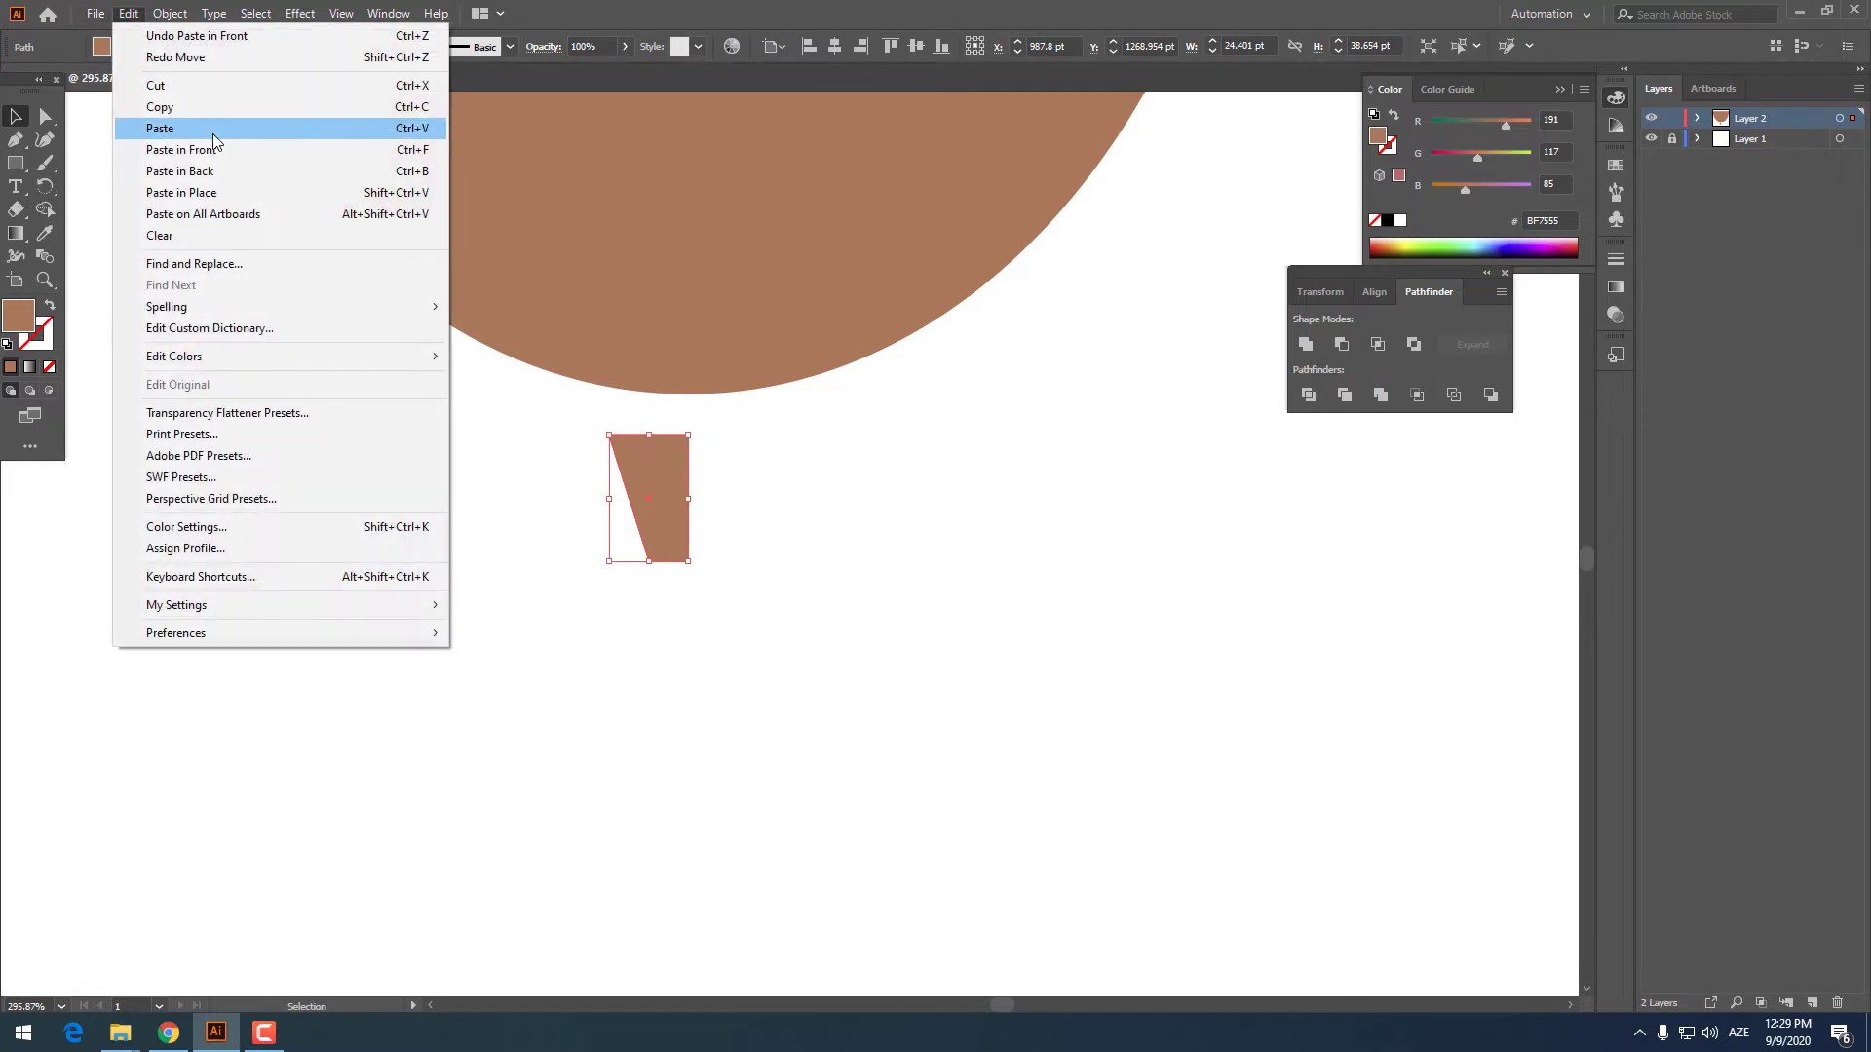
{"action": "left_click", "coordinate": [156, 106]}
{"action": "left_click", "coordinate": [128, 13]}
{"action": "left_click", "coordinate": [234, 149]}
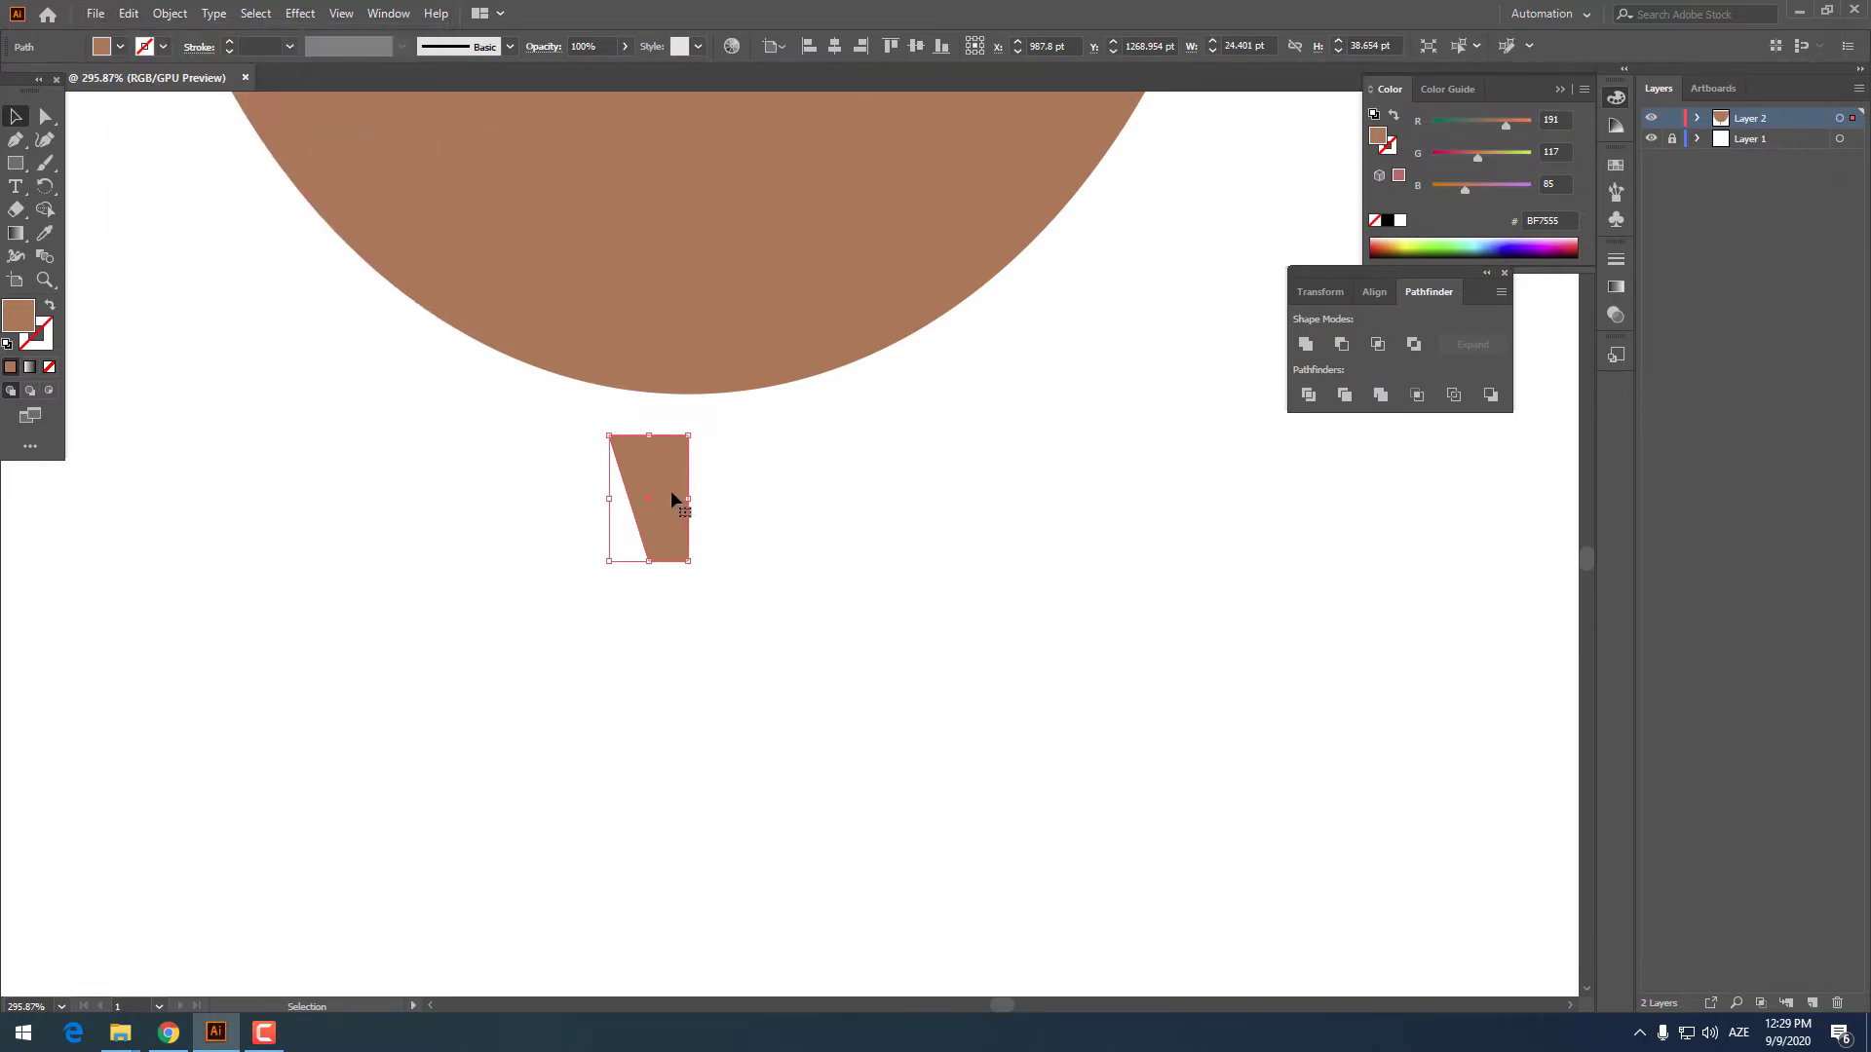
{"action": "left_click_drag", "start_coordinate": [670, 489], "coordinate": [753, 495]}
{"action": "right_click", "coordinate": [756, 497]}
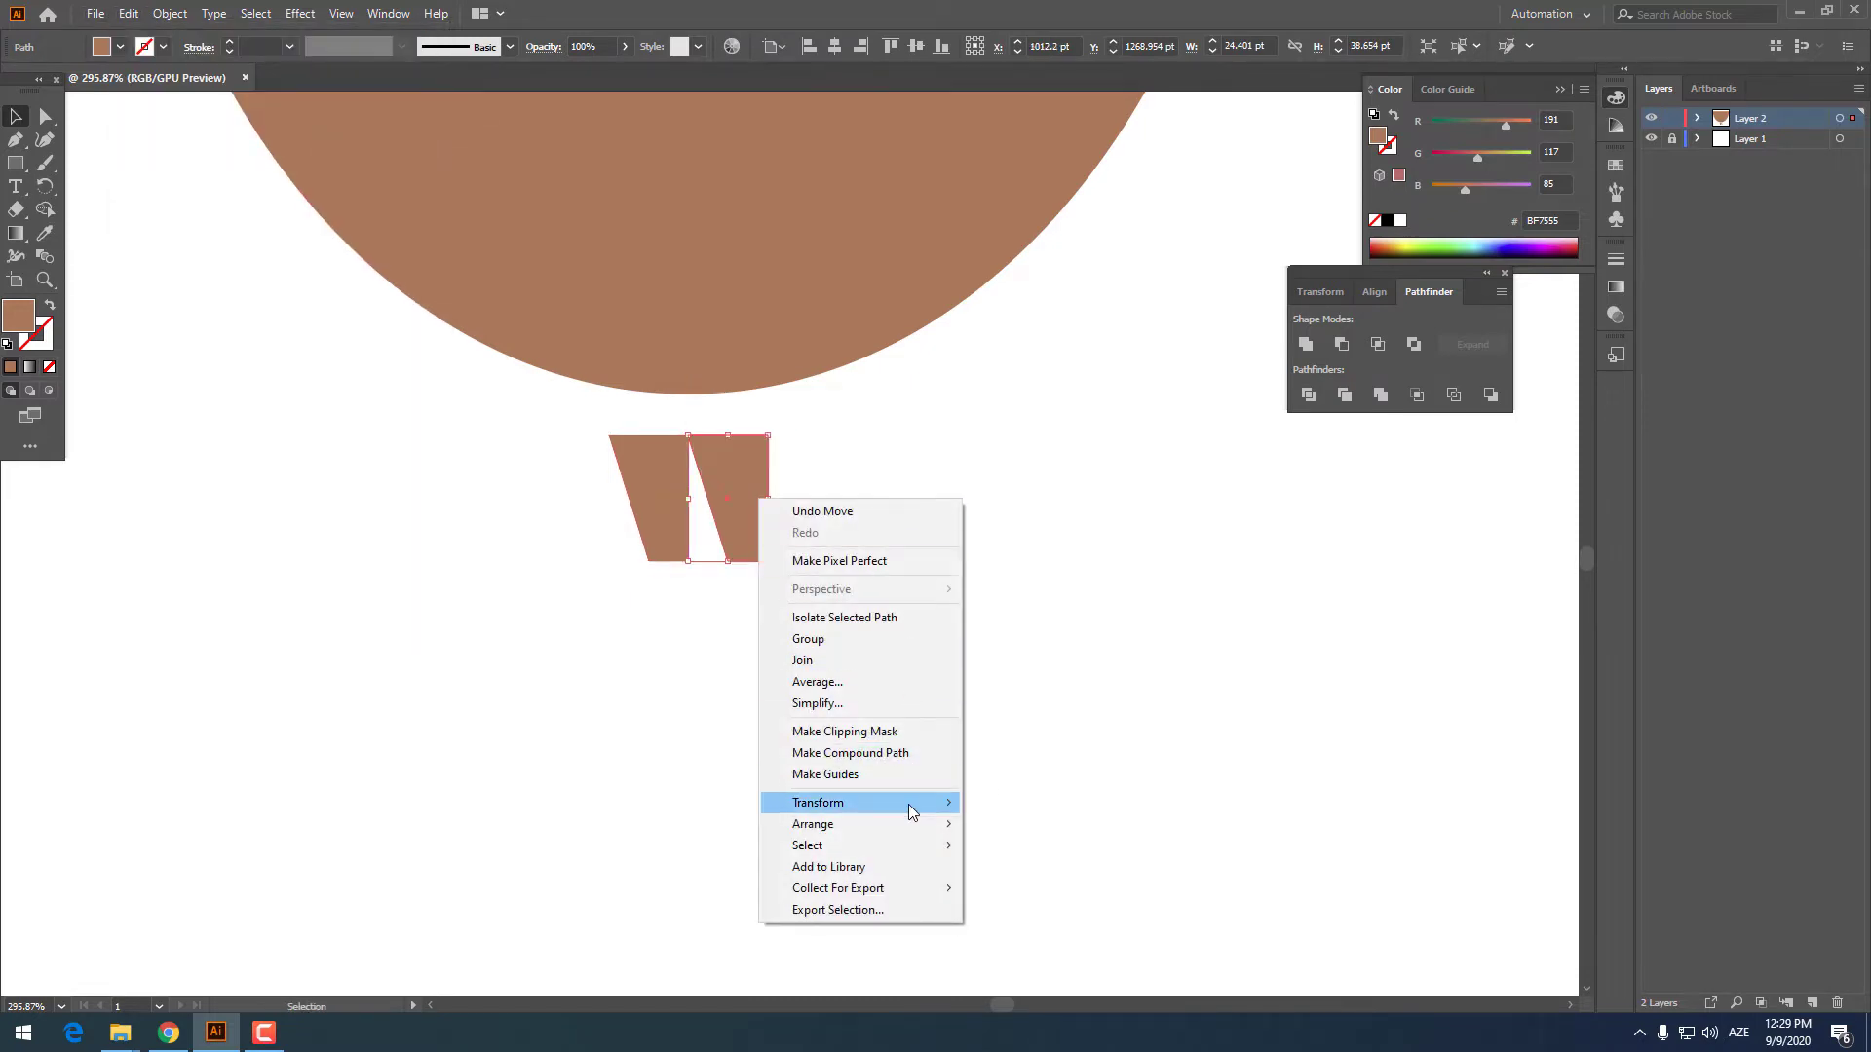
{"action": "mouse_move", "coordinate": [910, 802]}
{"action": "left_click", "coordinate": [1060, 873]}
{"action": "left_click", "coordinate": [897, 602]}
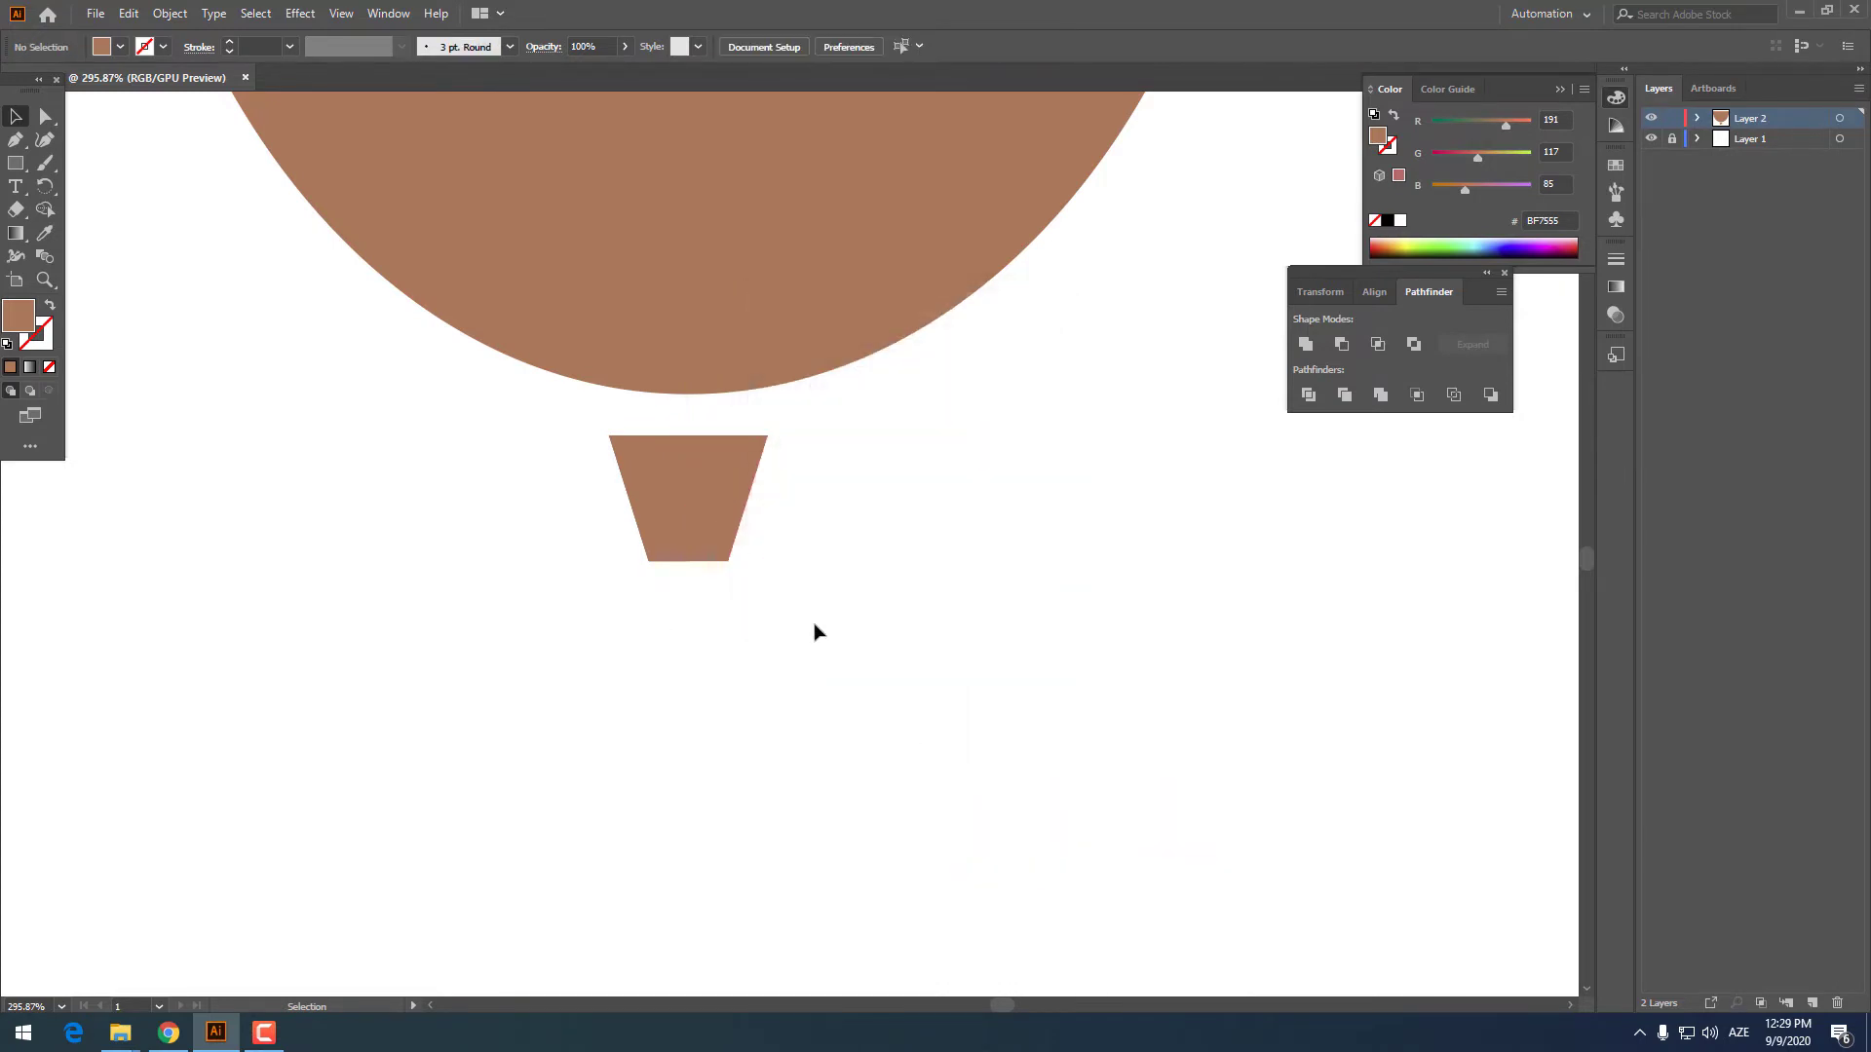
Unite the two trapezoid halves and remove the leftover anchor points from the middle of the edges
{"action": "left_click", "coordinate": [1306, 344]}
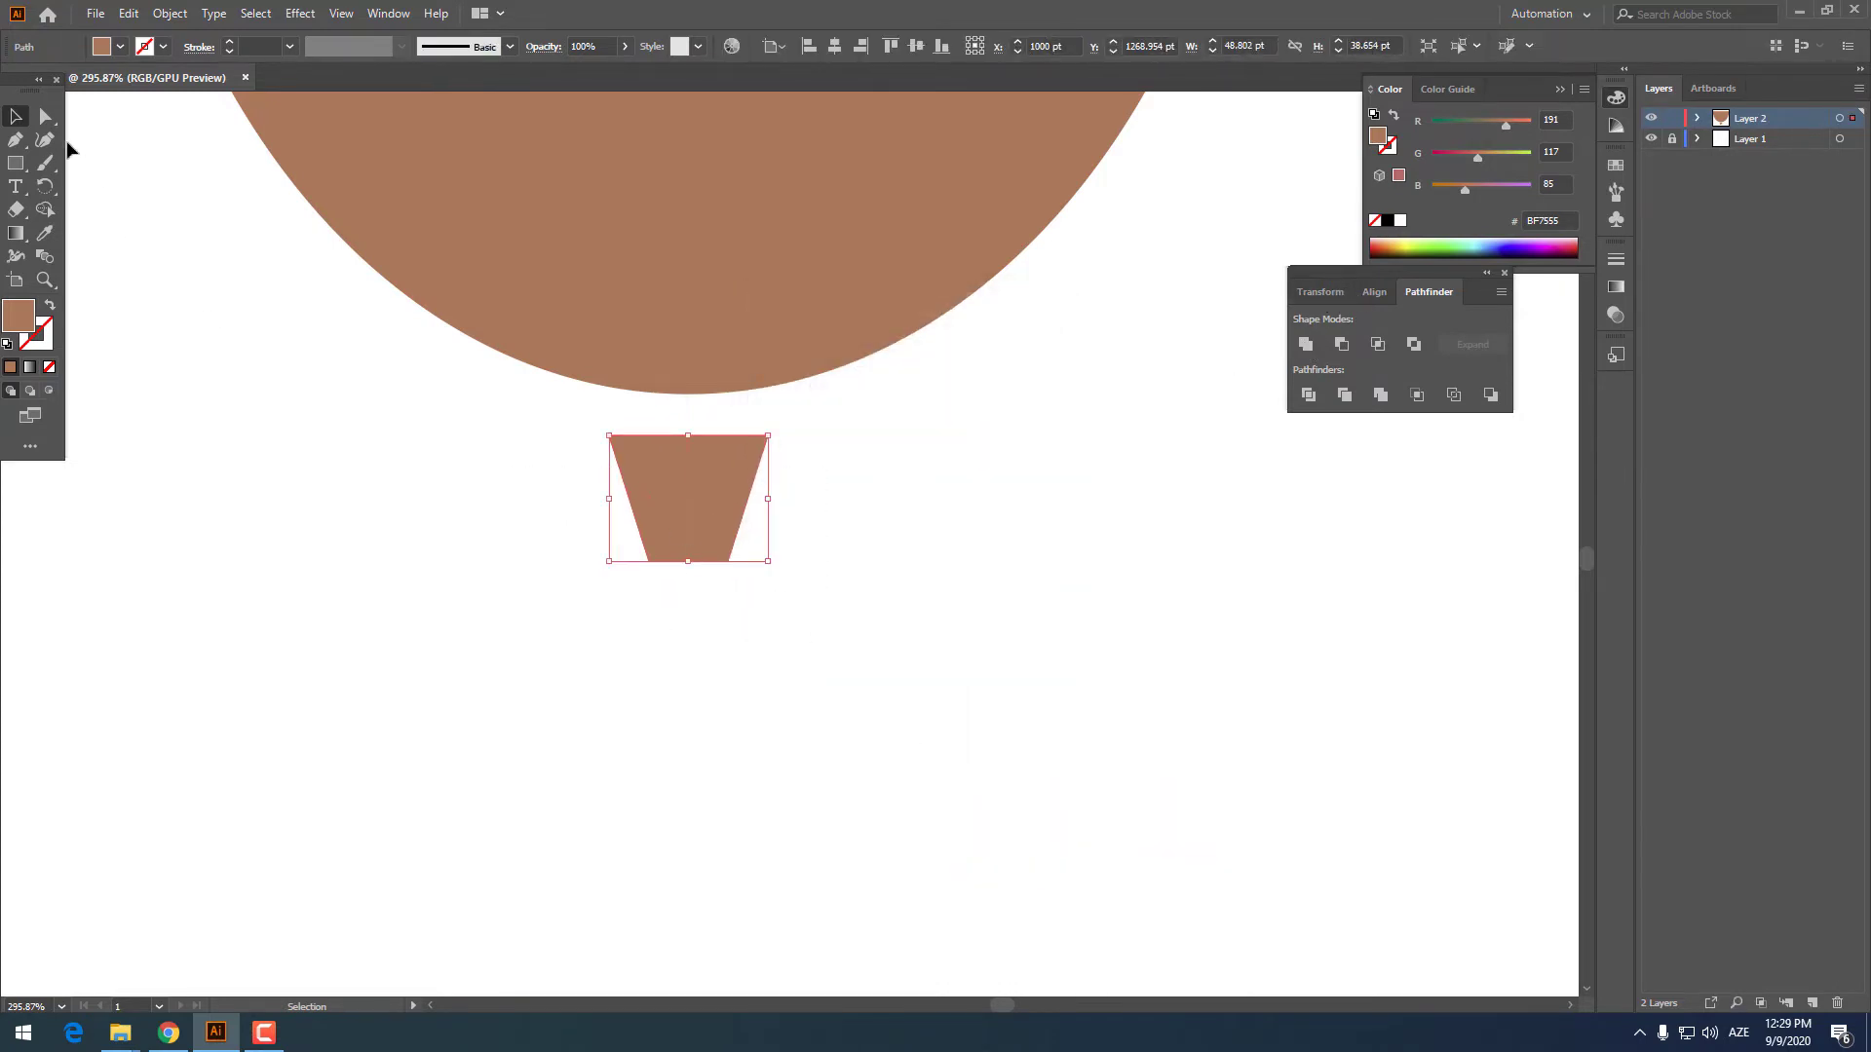
{"action": "left_click", "coordinate": [21, 144]}
{"action": "left_click", "coordinate": [693, 561]}
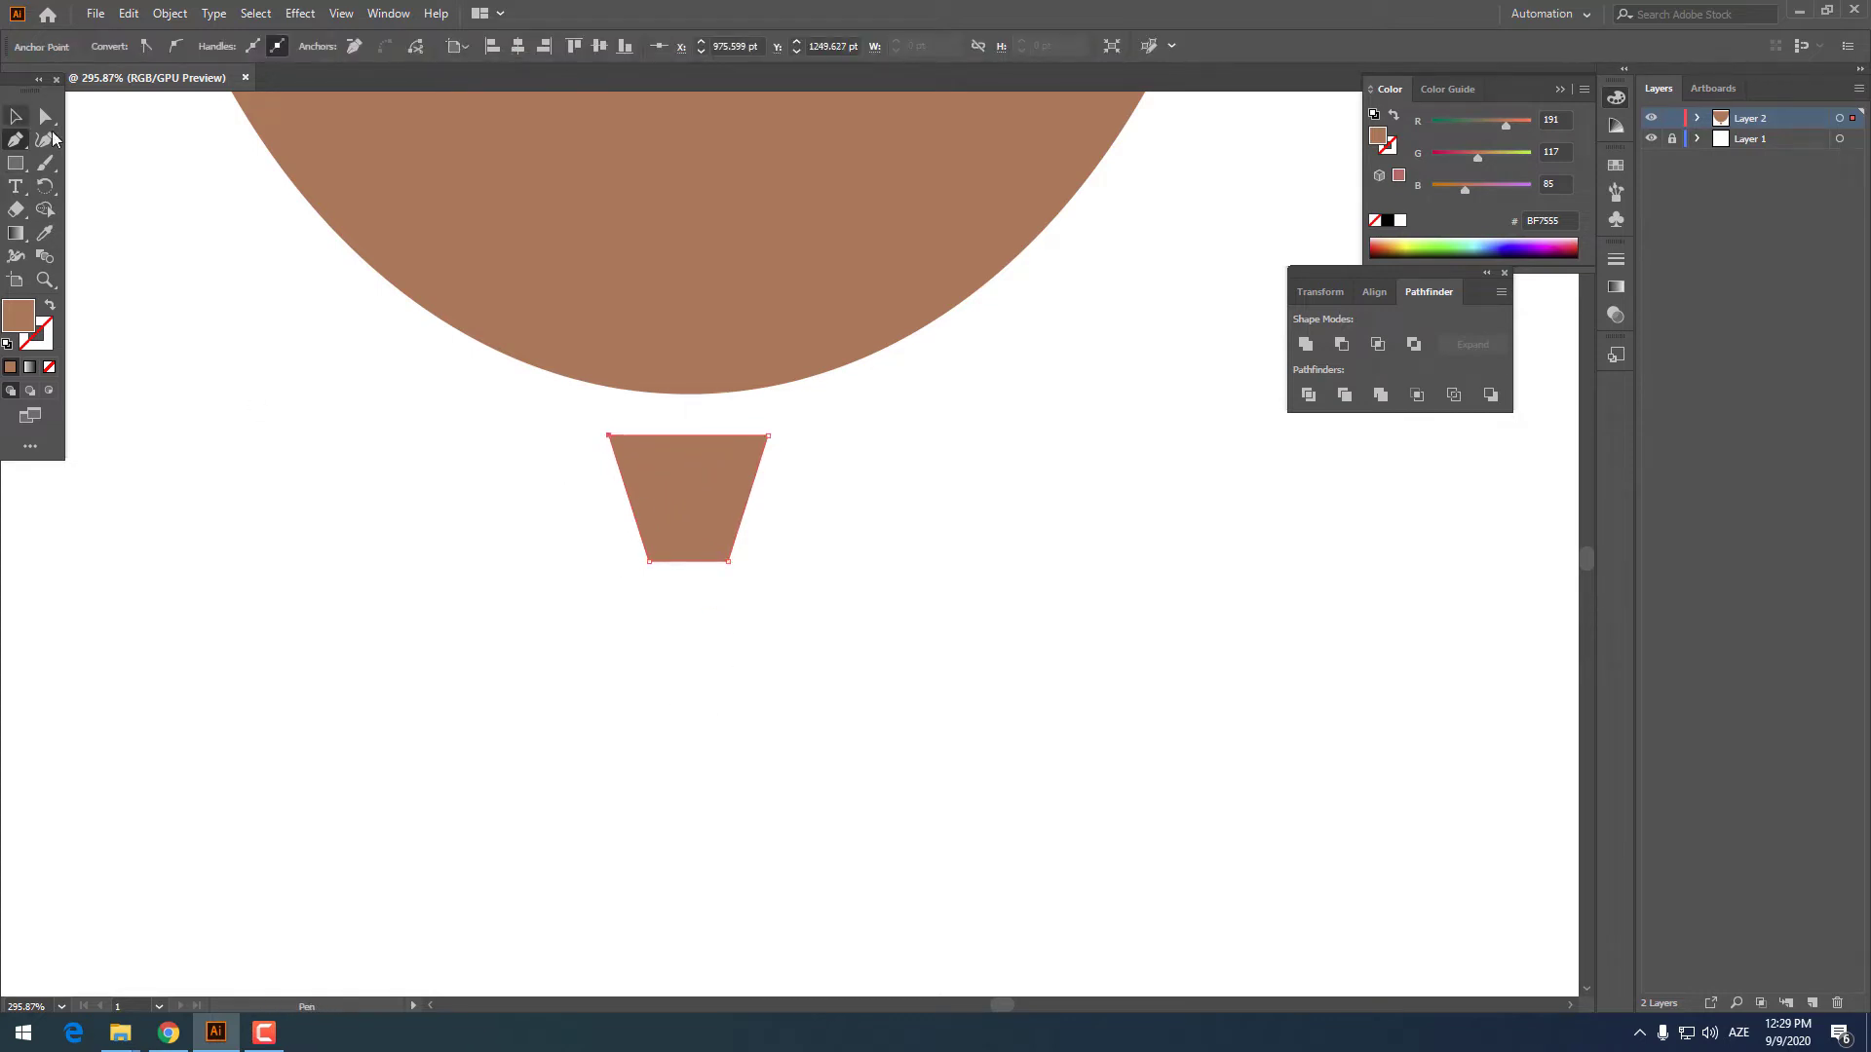
{"action": "left_click", "coordinate": [16, 116]}
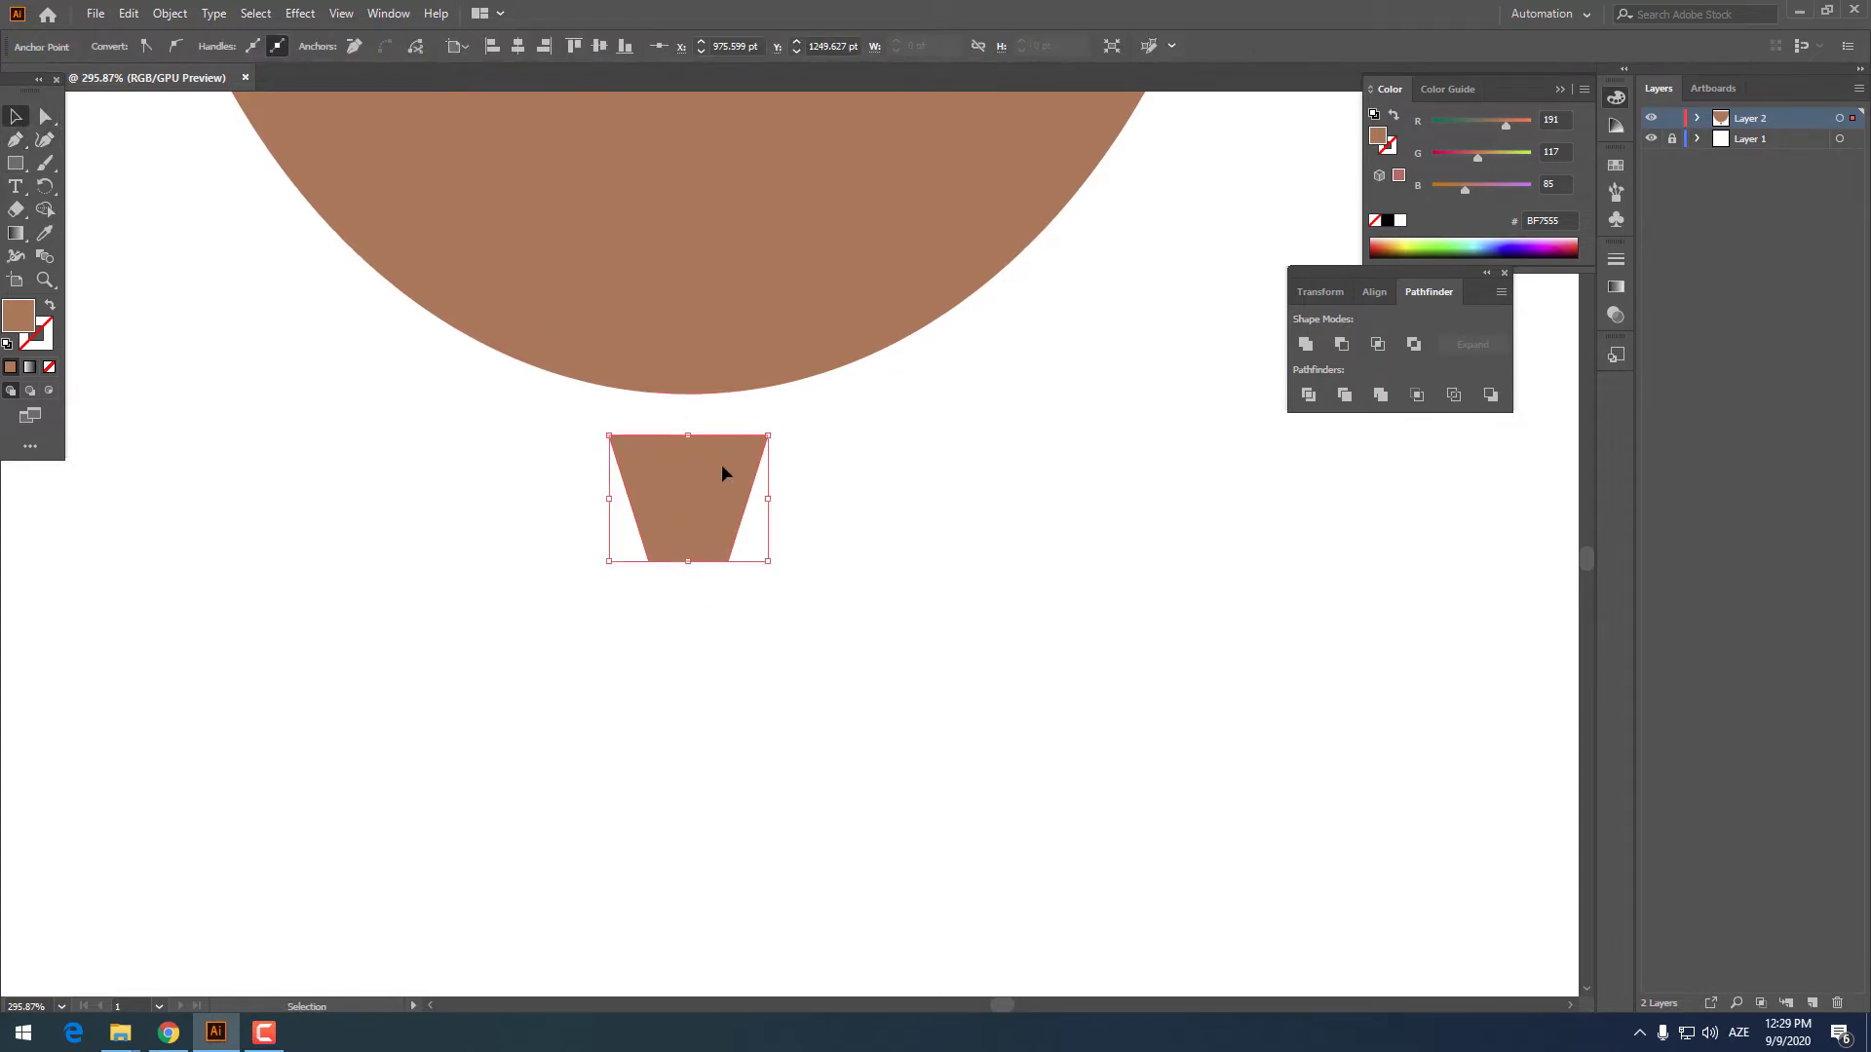
Move the trapezoid up to overlap the bottom of the half ellipse and unite both into one shape
{"action": "left_click_drag", "start_coordinate": [721, 474], "coordinate": [721, 401]}
{"action": "left_click_drag", "start_coordinate": [911, 473], "coordinate": [487, 234]}
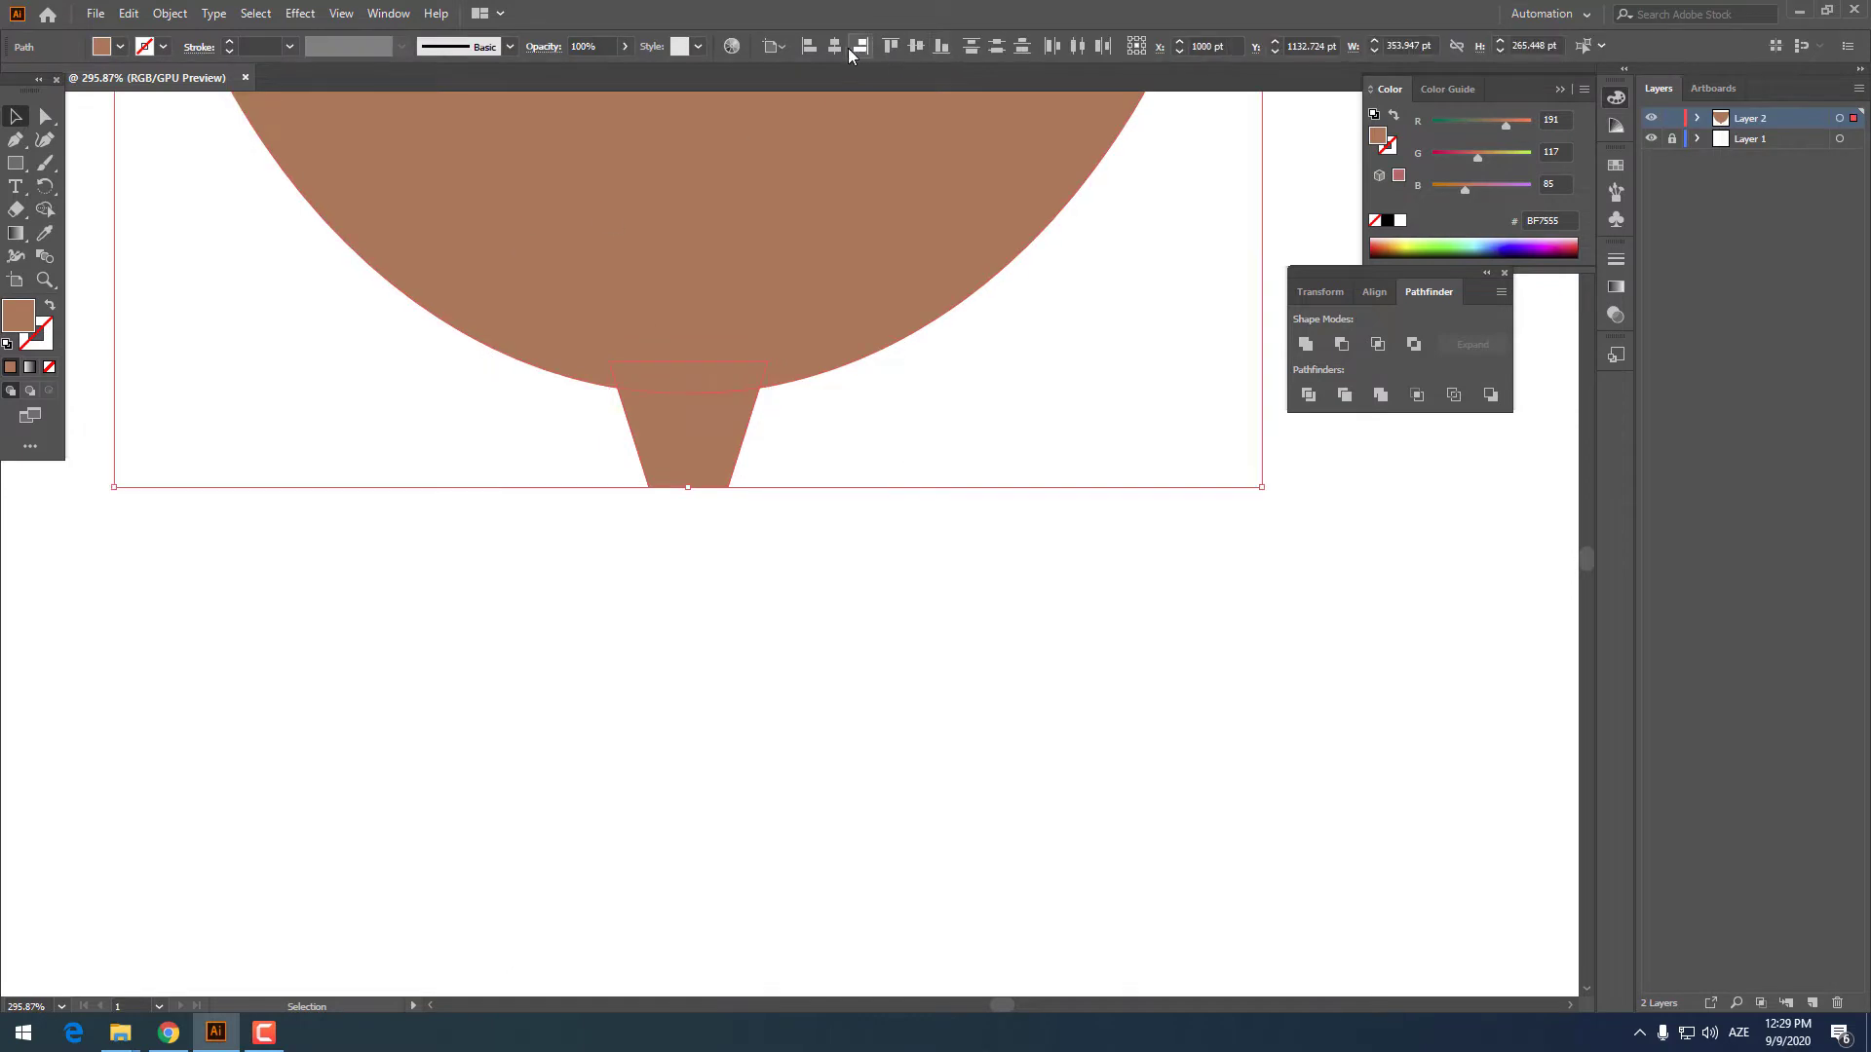
{"action": "left_click", "coordinate": [877, 631]}
{"action": "scroll", "coordinate": [881, 740], "scroll_direction": "up", "scroll_amount": 3}
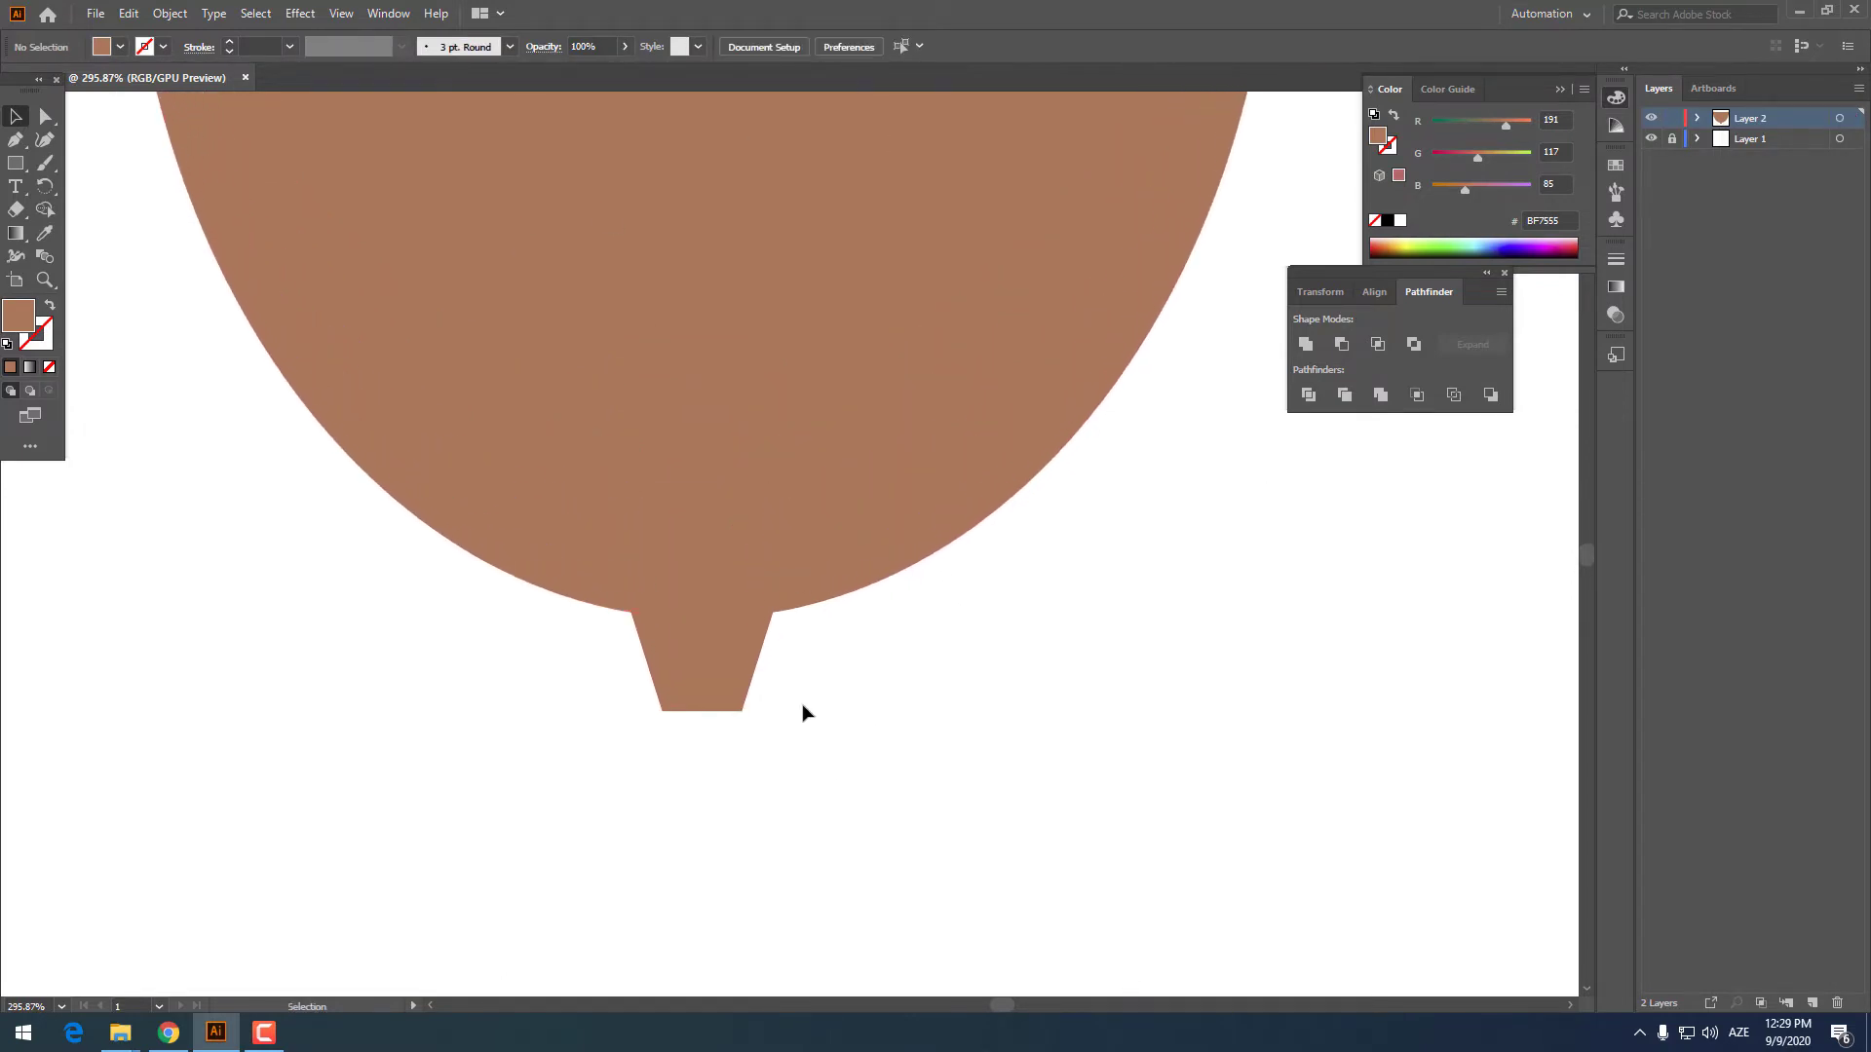
{"action": "left_click_drag", "start_coordinate": [726, 649], "coordinate": [726, 649]}
{"action": "left_click_drag", "start_coordinate": [863, 697], "coordinate": [586, 579]}
{"action": "left_click", "coordinate": [1307, 343]}
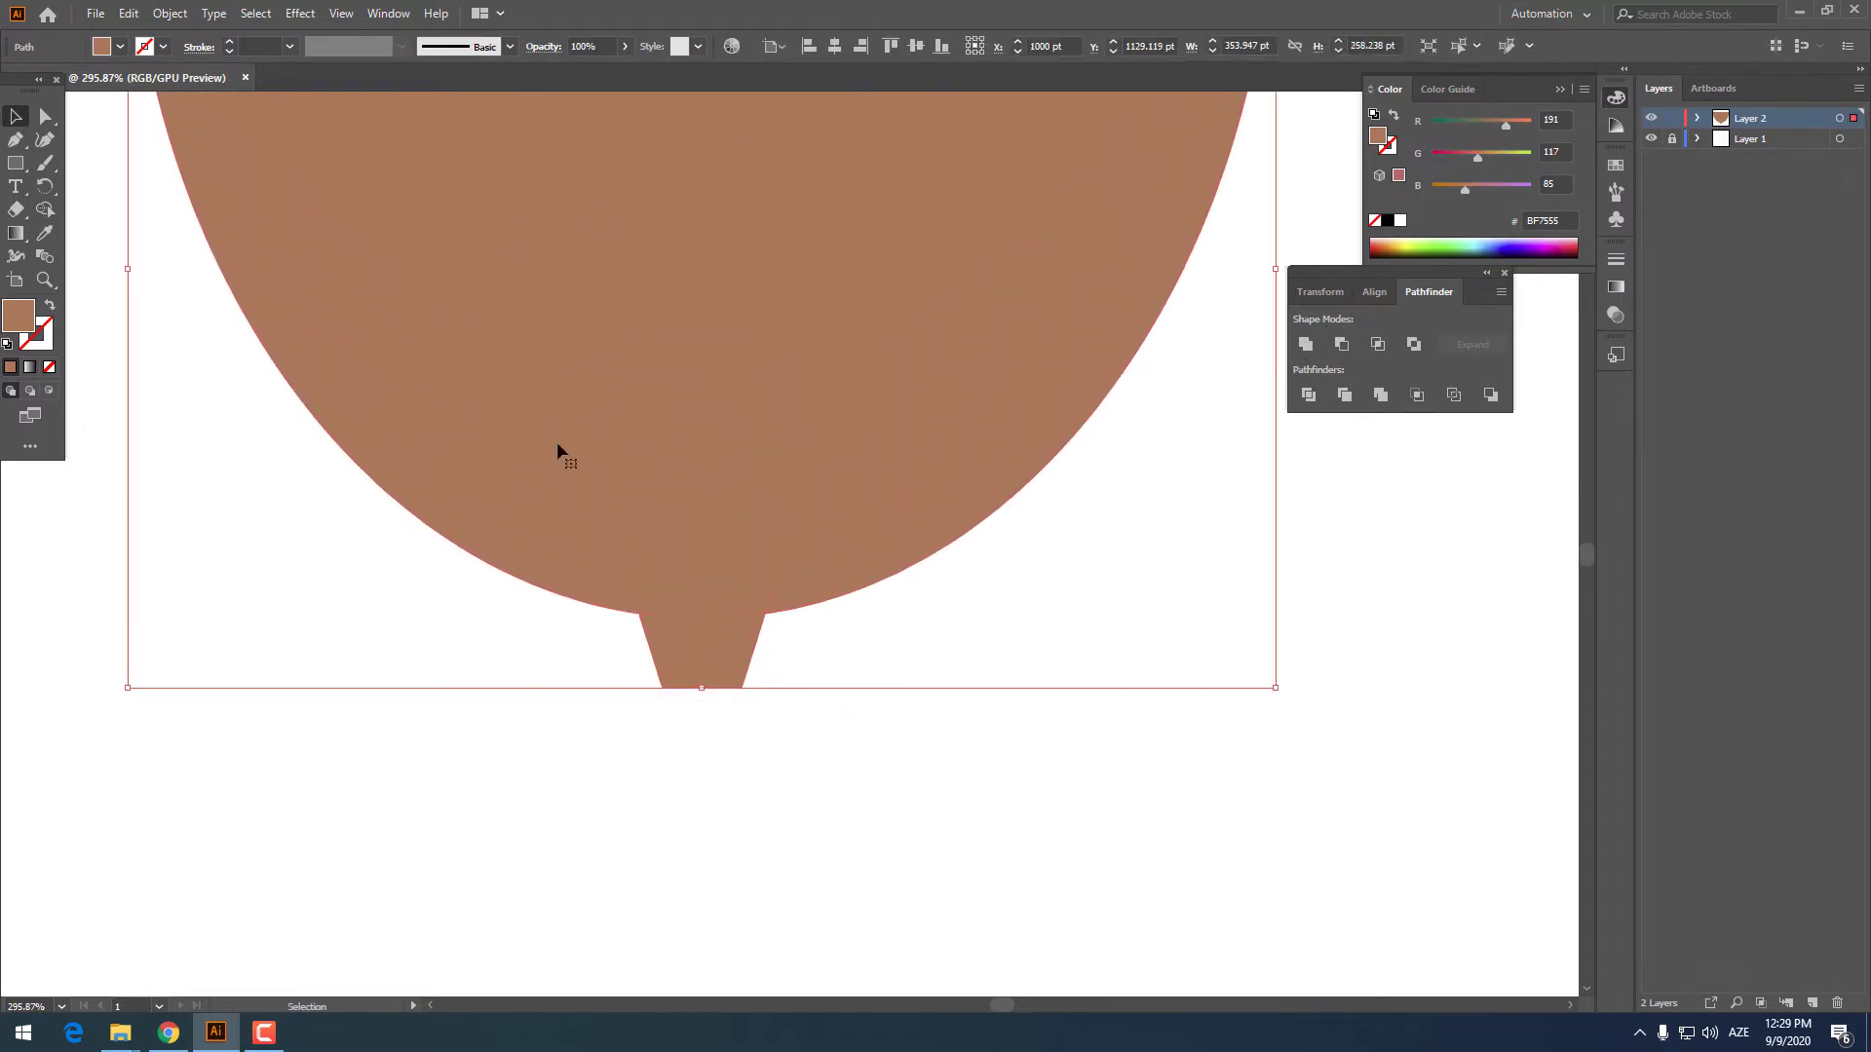
Round the corners of the bottom tip and of its joints with the half ellipse
{"action": "left_click", "coordinate": [45, 117]}
{"action": "left_click_drag", "start_coordinate": [770, 699], "coordinate": [585, 600]}
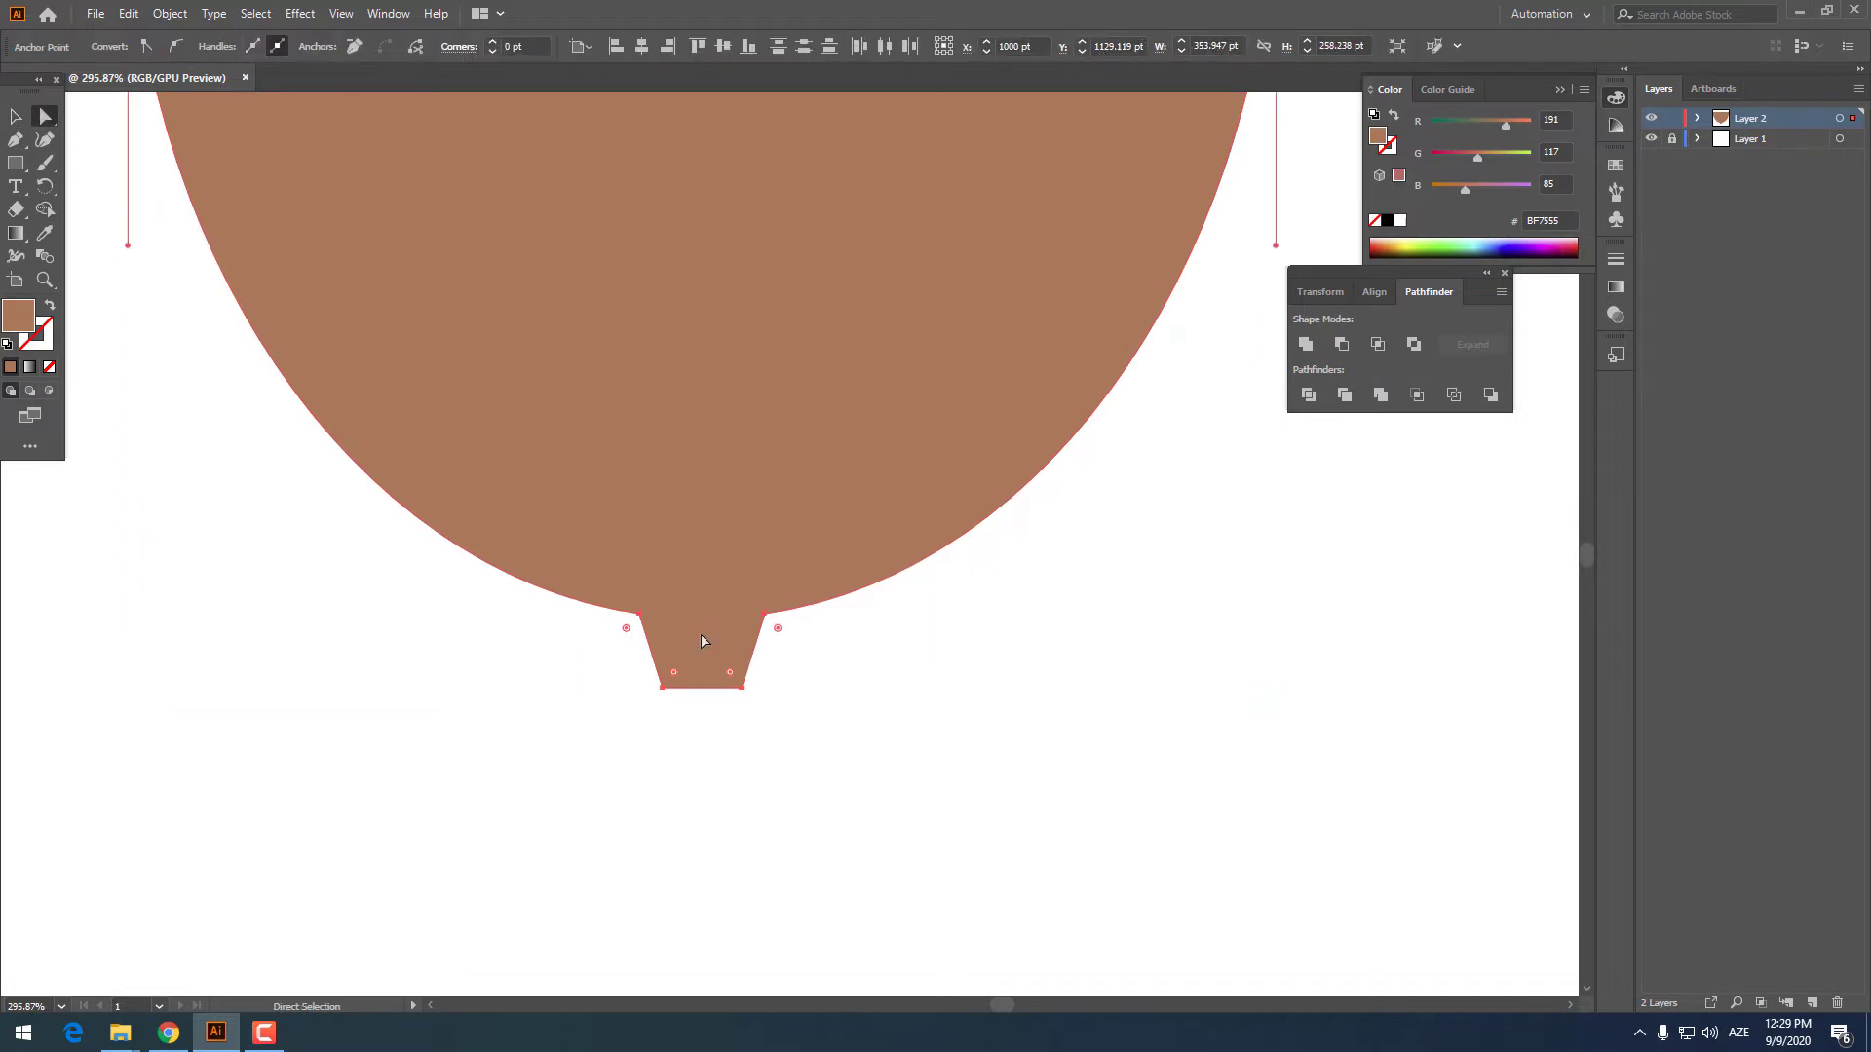
{"action": "left_click_drag", "start_coordinate": [777, 629], "coordinate": [860, 815]}
{"action": "left_click", "coordinate": [933, 644]}
Draw an ellipse about 288 by 305 pt over the left part of the acorn body
{"action": "key", "text": "z"}
{"action": "left_click_drag", "start_coordinate": [960, 632], "coordinate": [524, 643]}
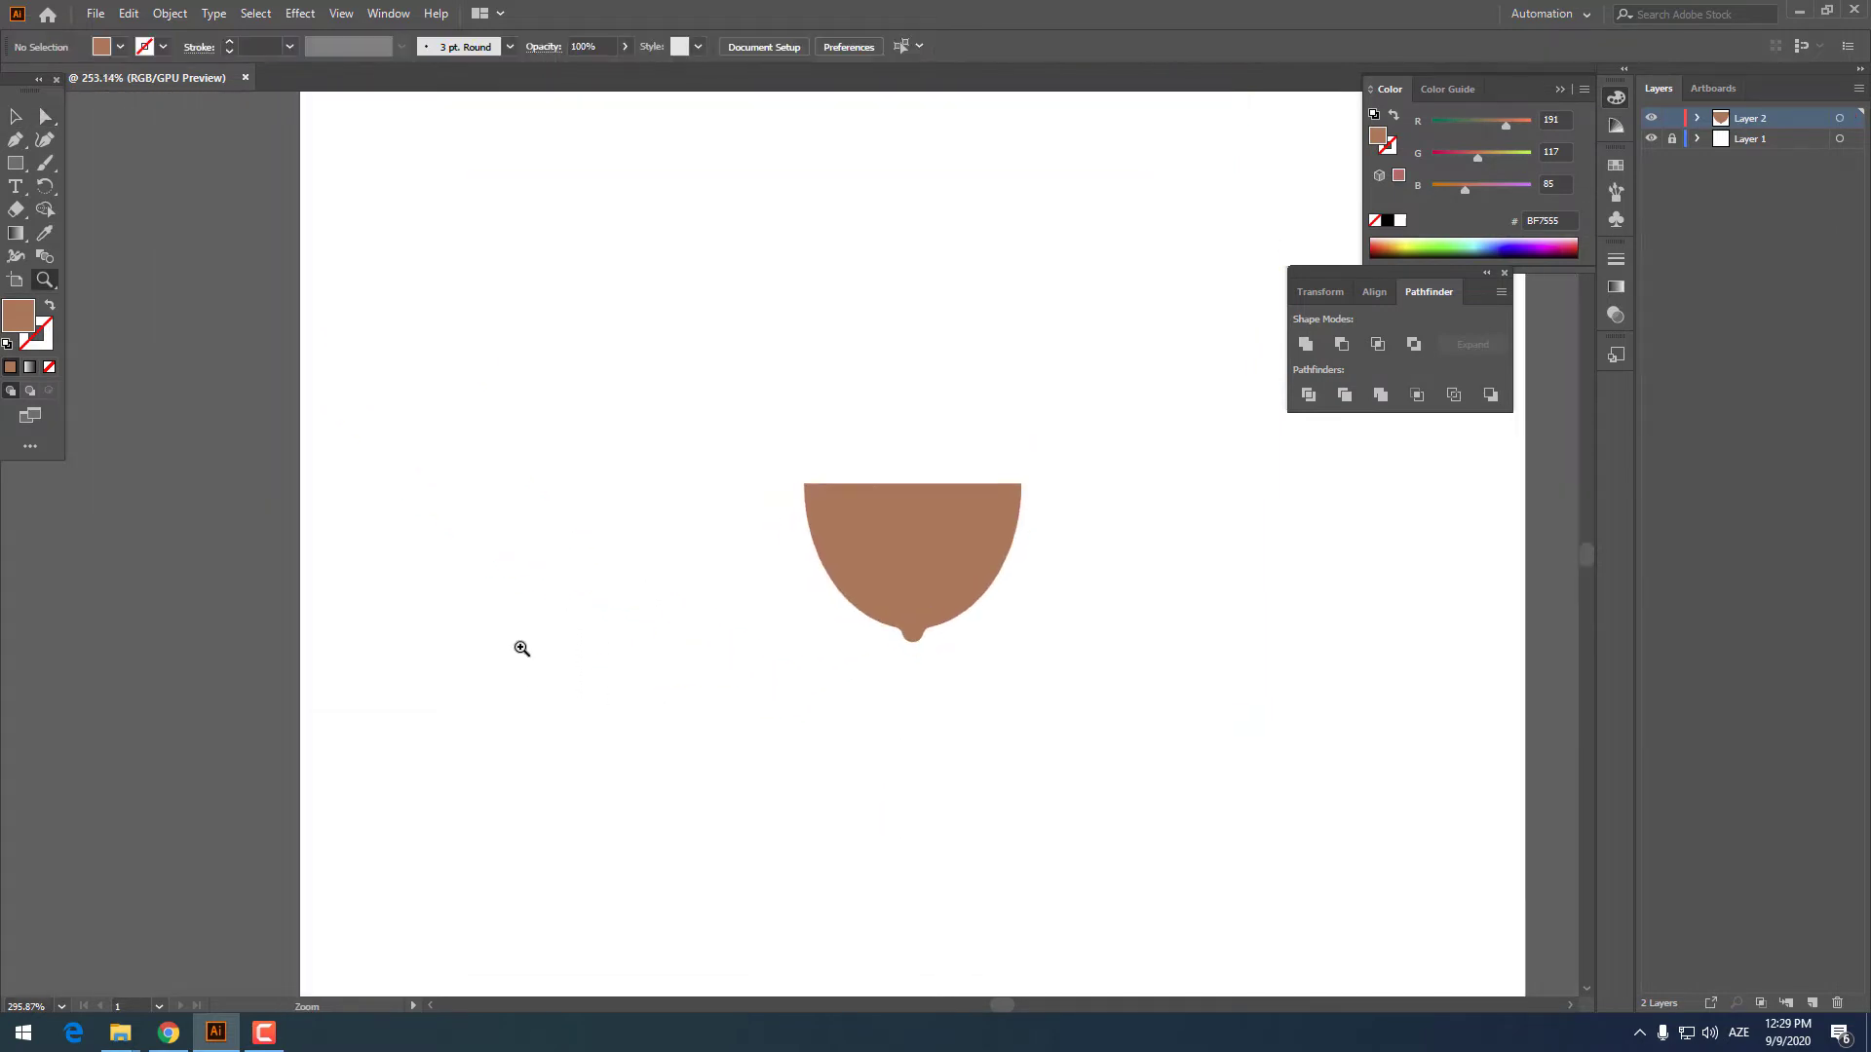
{"action": "left_click_drag", "start_coordinate": [1028, 750], "coordinate": [891, 745]}
{"action": "left_click", "coordinate": [844, 634]}
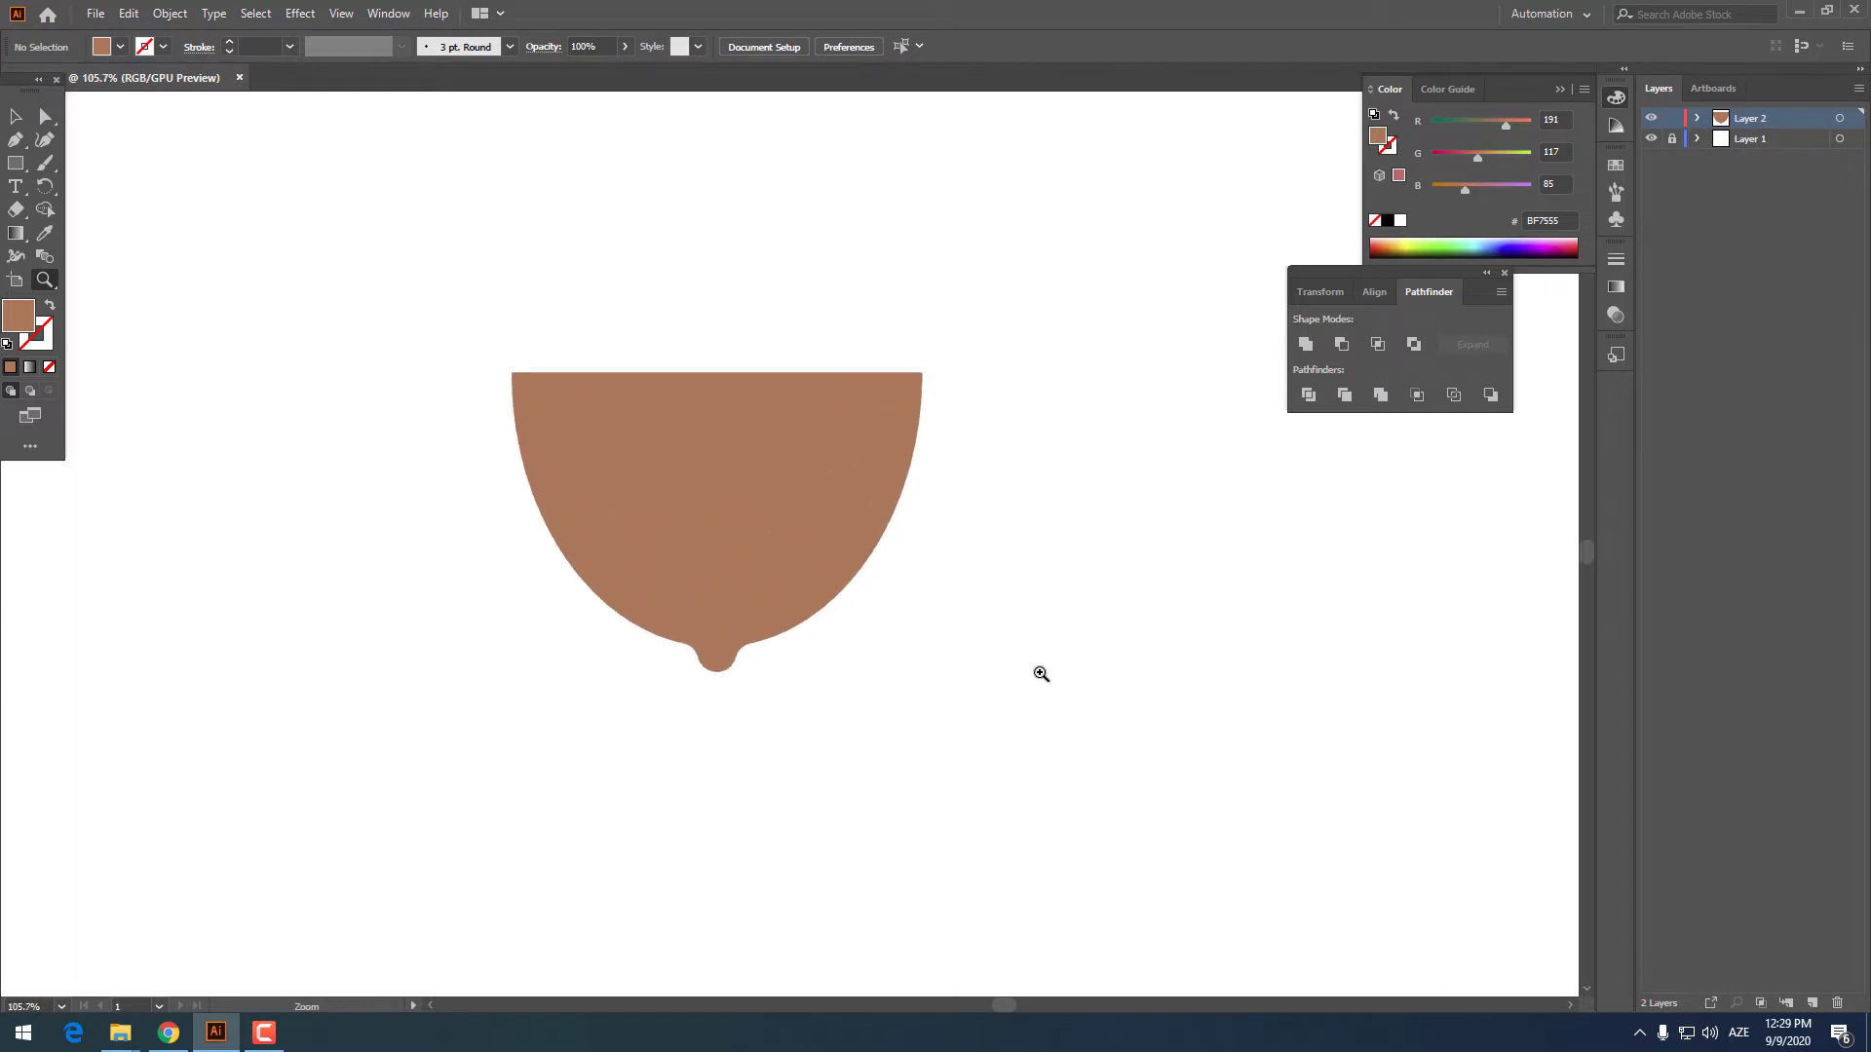
{"action": "left_click_drag", "start_coordinate": [931, 520], "coordinate": [889, 708]}
{"action": "left_click_drag", "start_coordinate": [643, 688], "coordinate": [591, 621]}
{"action": "left_click_drag", "start_coordinate": [15, 163], "coordinate": [117, 183]}
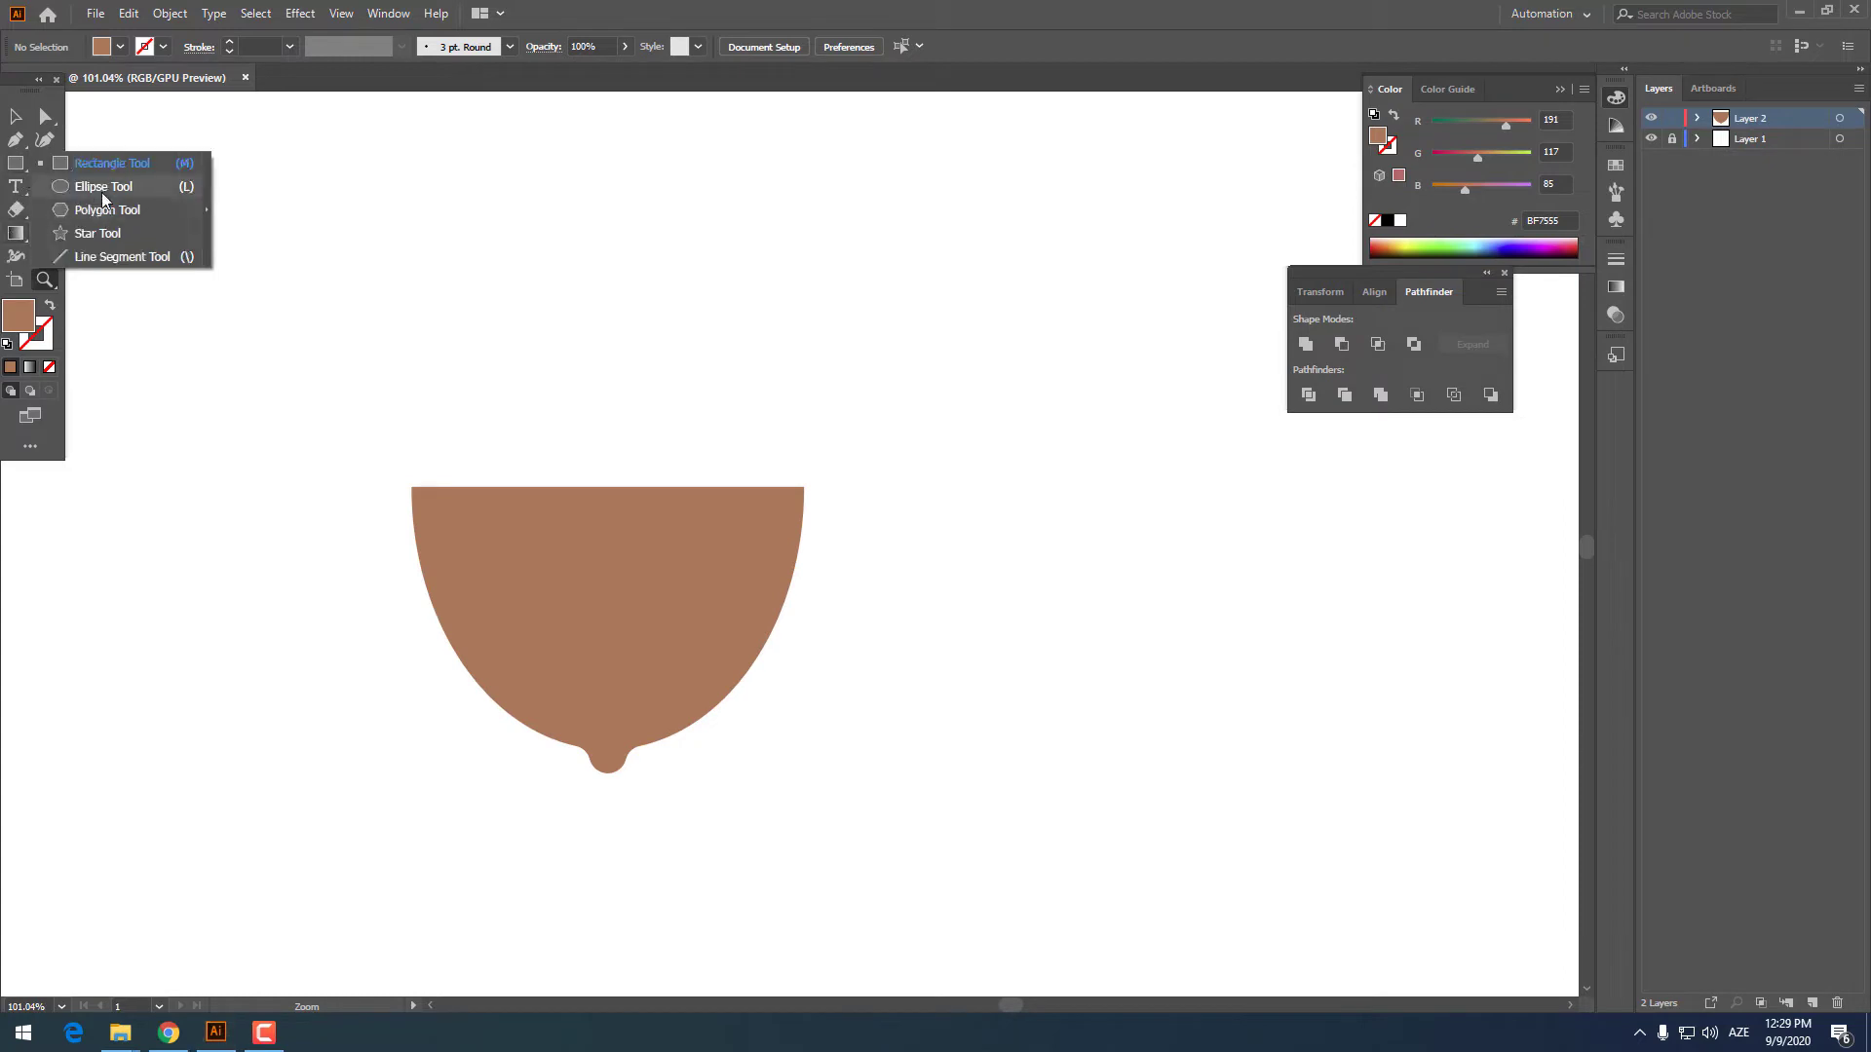
{"action": "left_click_drag", "start_coordinate": [394, 382], "coordinate": [713, 719]}
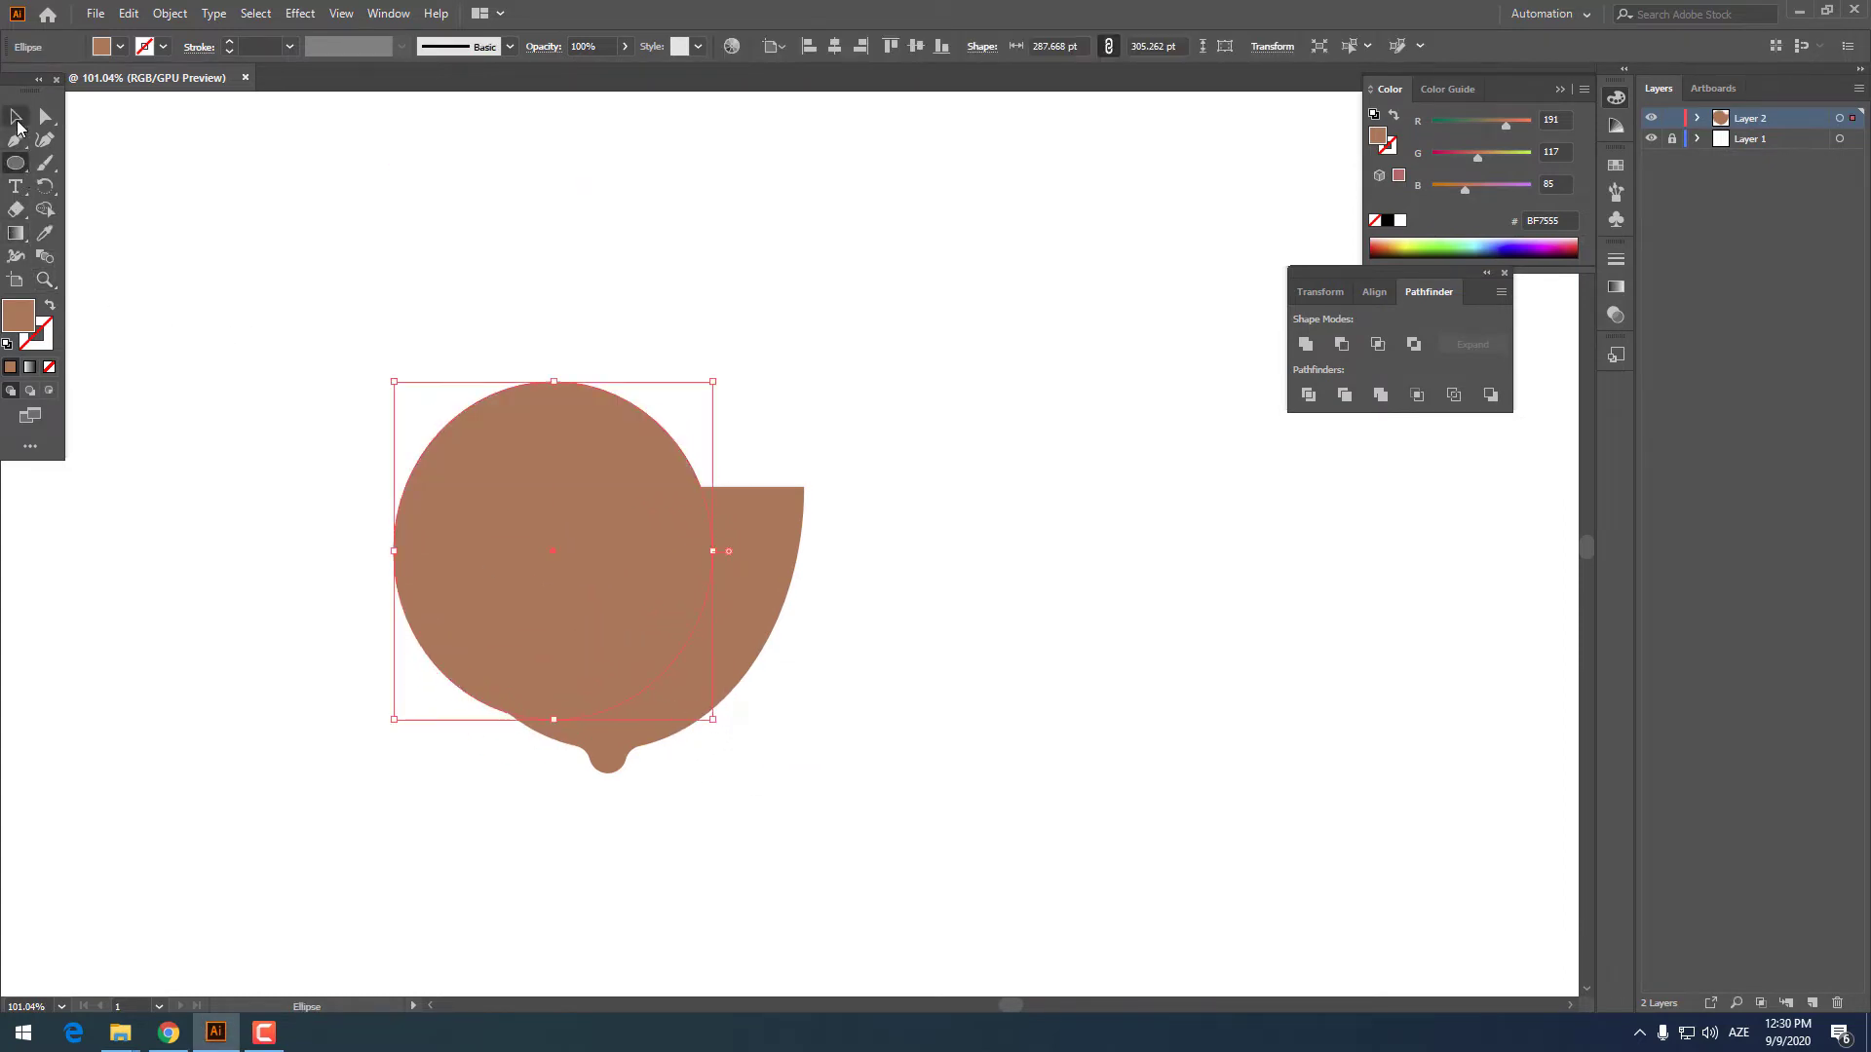
Change the fill of the acorn body behind the ellipse to the darker brown B25F42
{"action": "left_click", "coordinate": [16, 119]}
{"action": "left_click", "coordinate": [783, 593]}
{"action": "double_click", "coordinate": [27, 315]}
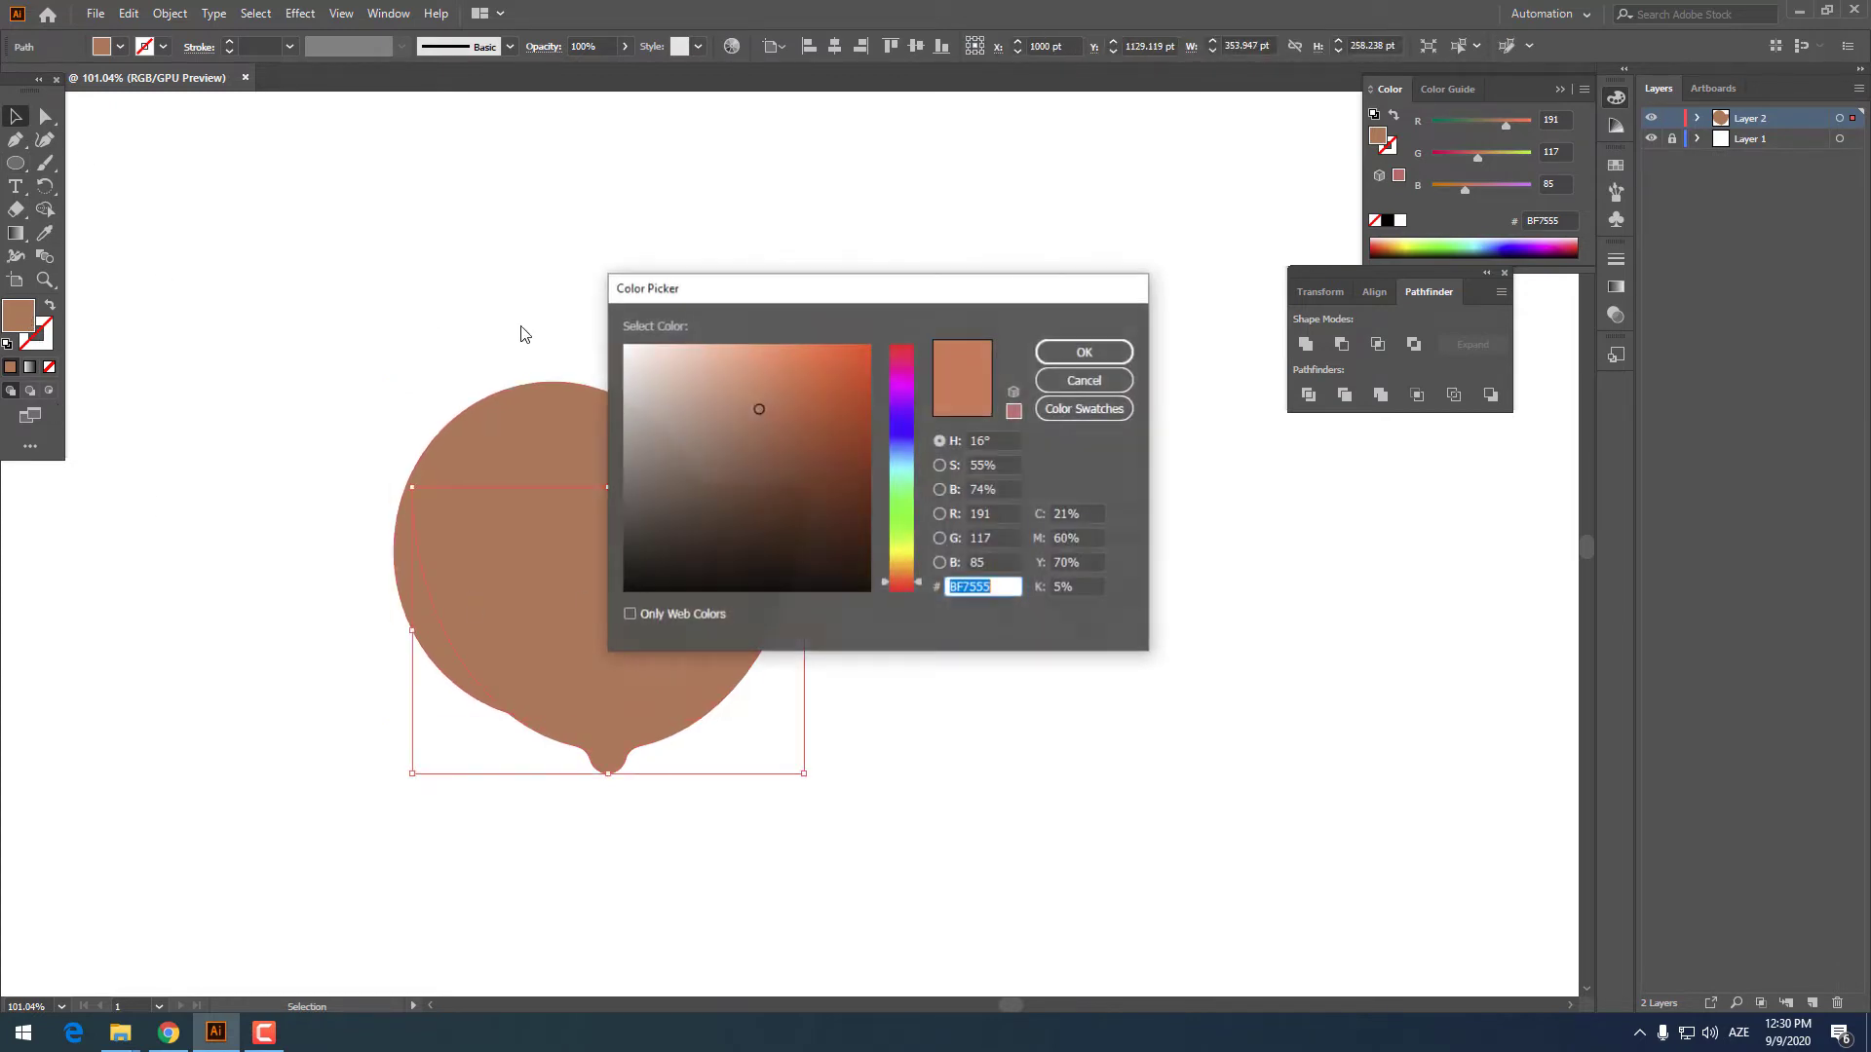
{"action": "left_click", "coordinate": [776, 417]}
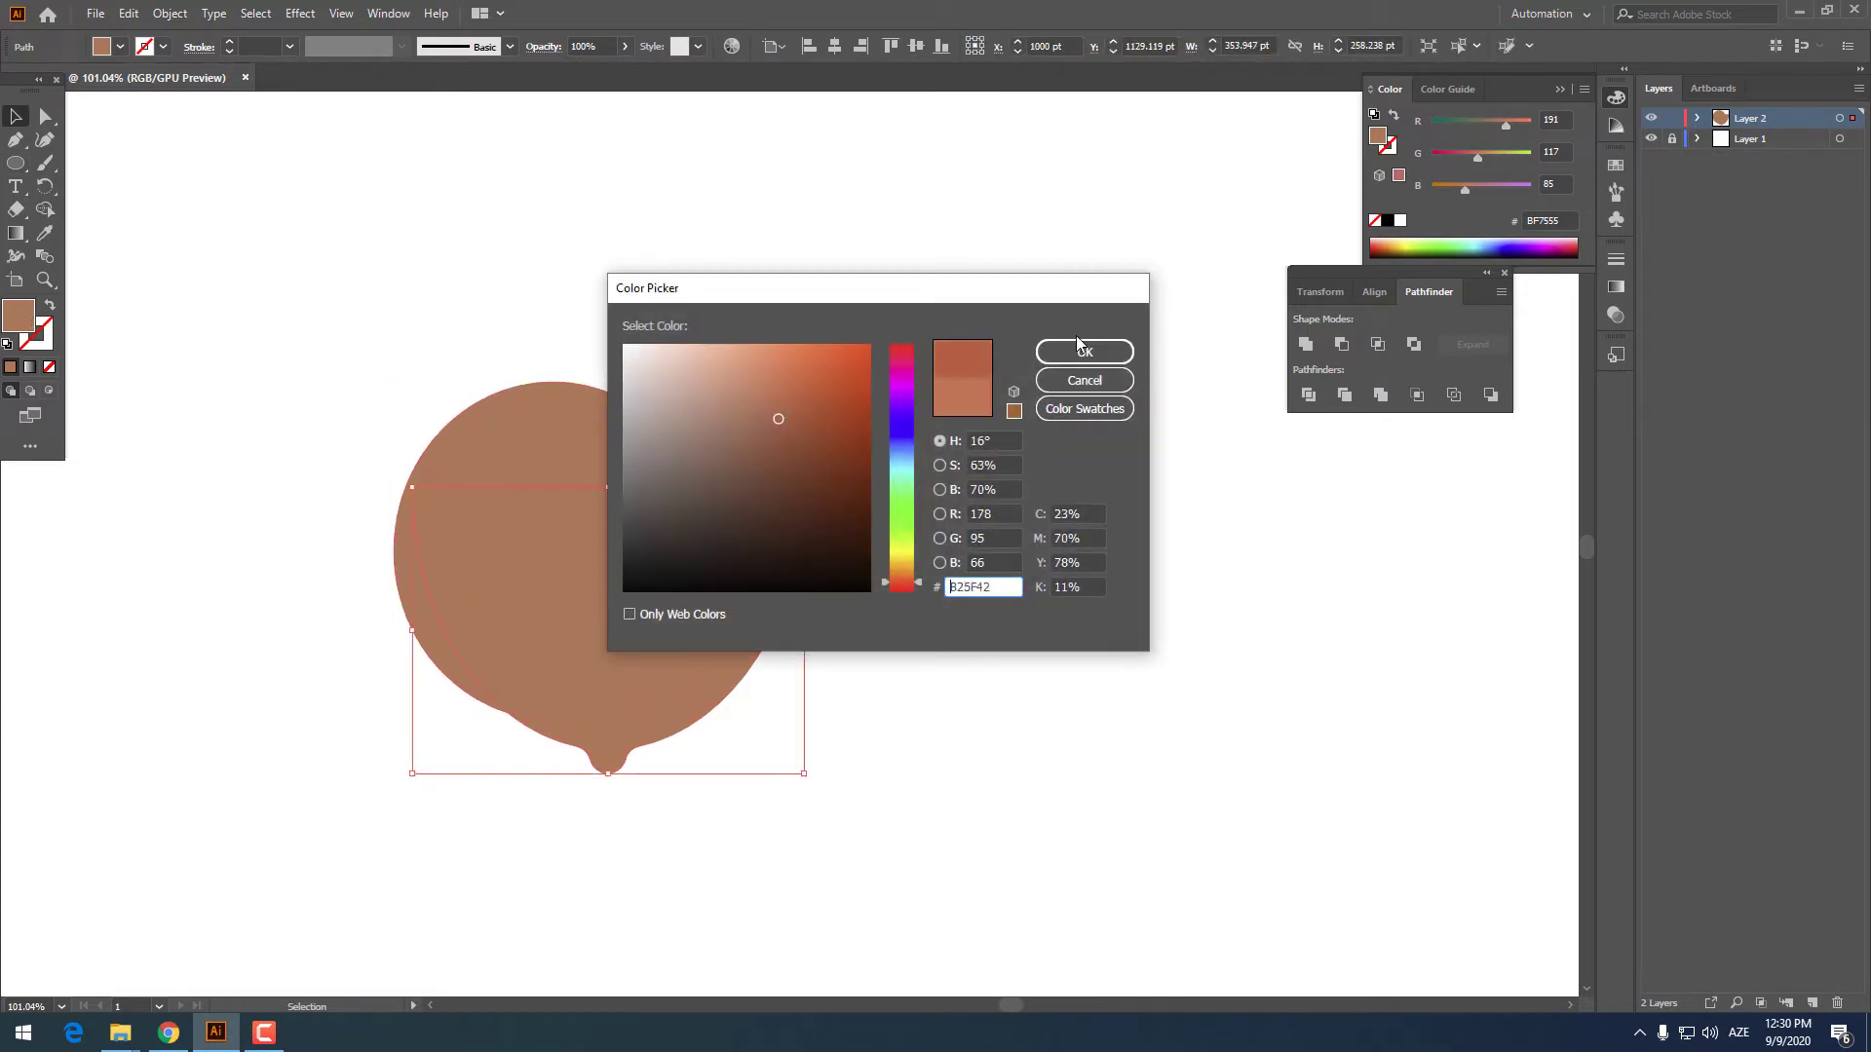
{"action": "left_click", "coordinate": [1080, 349]}
Divide the ellipse and the acorn body, ungroup them and delete the ellipse part outside the body
{"action": "left_click", "coordinate": [589, 593], "text": "shift"}
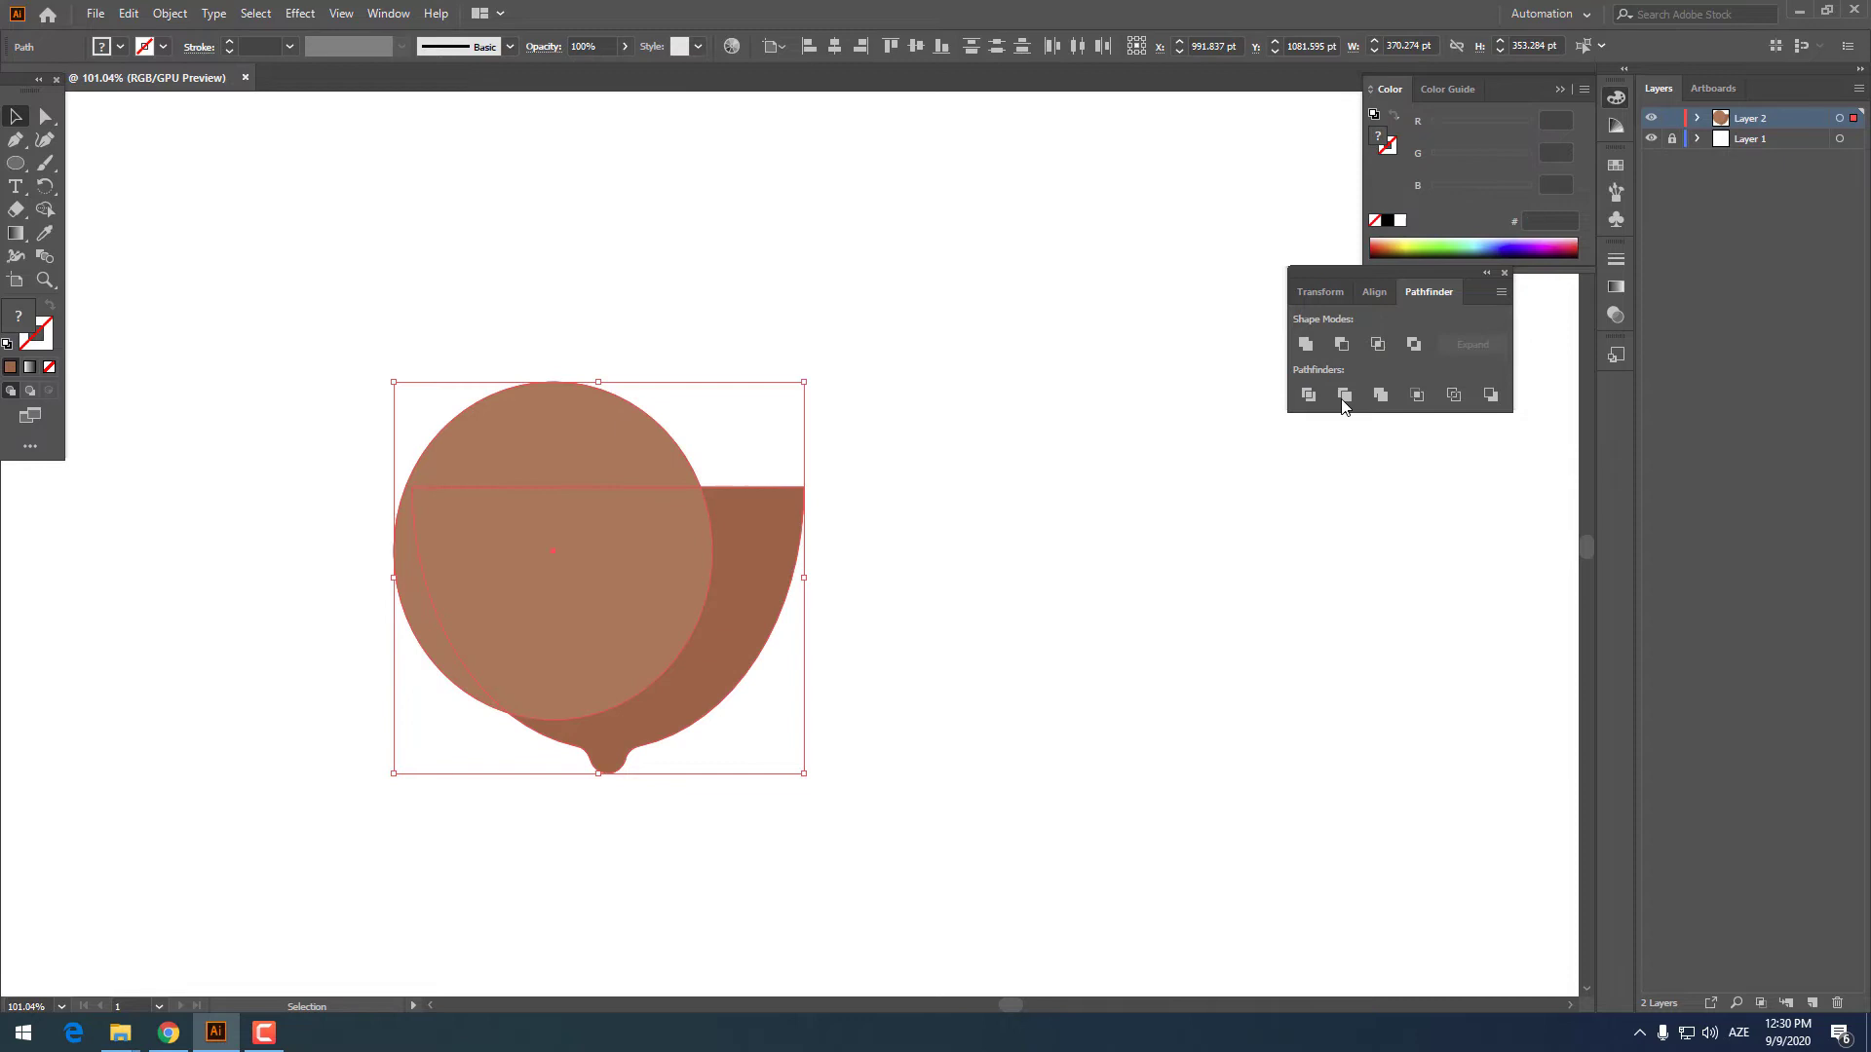
{"action": "right_click", "coordinate": [514, 500]}
{"action": "left_click", "coordinate": [571, 661]}
{"action": "left_click", "coordinate": [583, 429]}
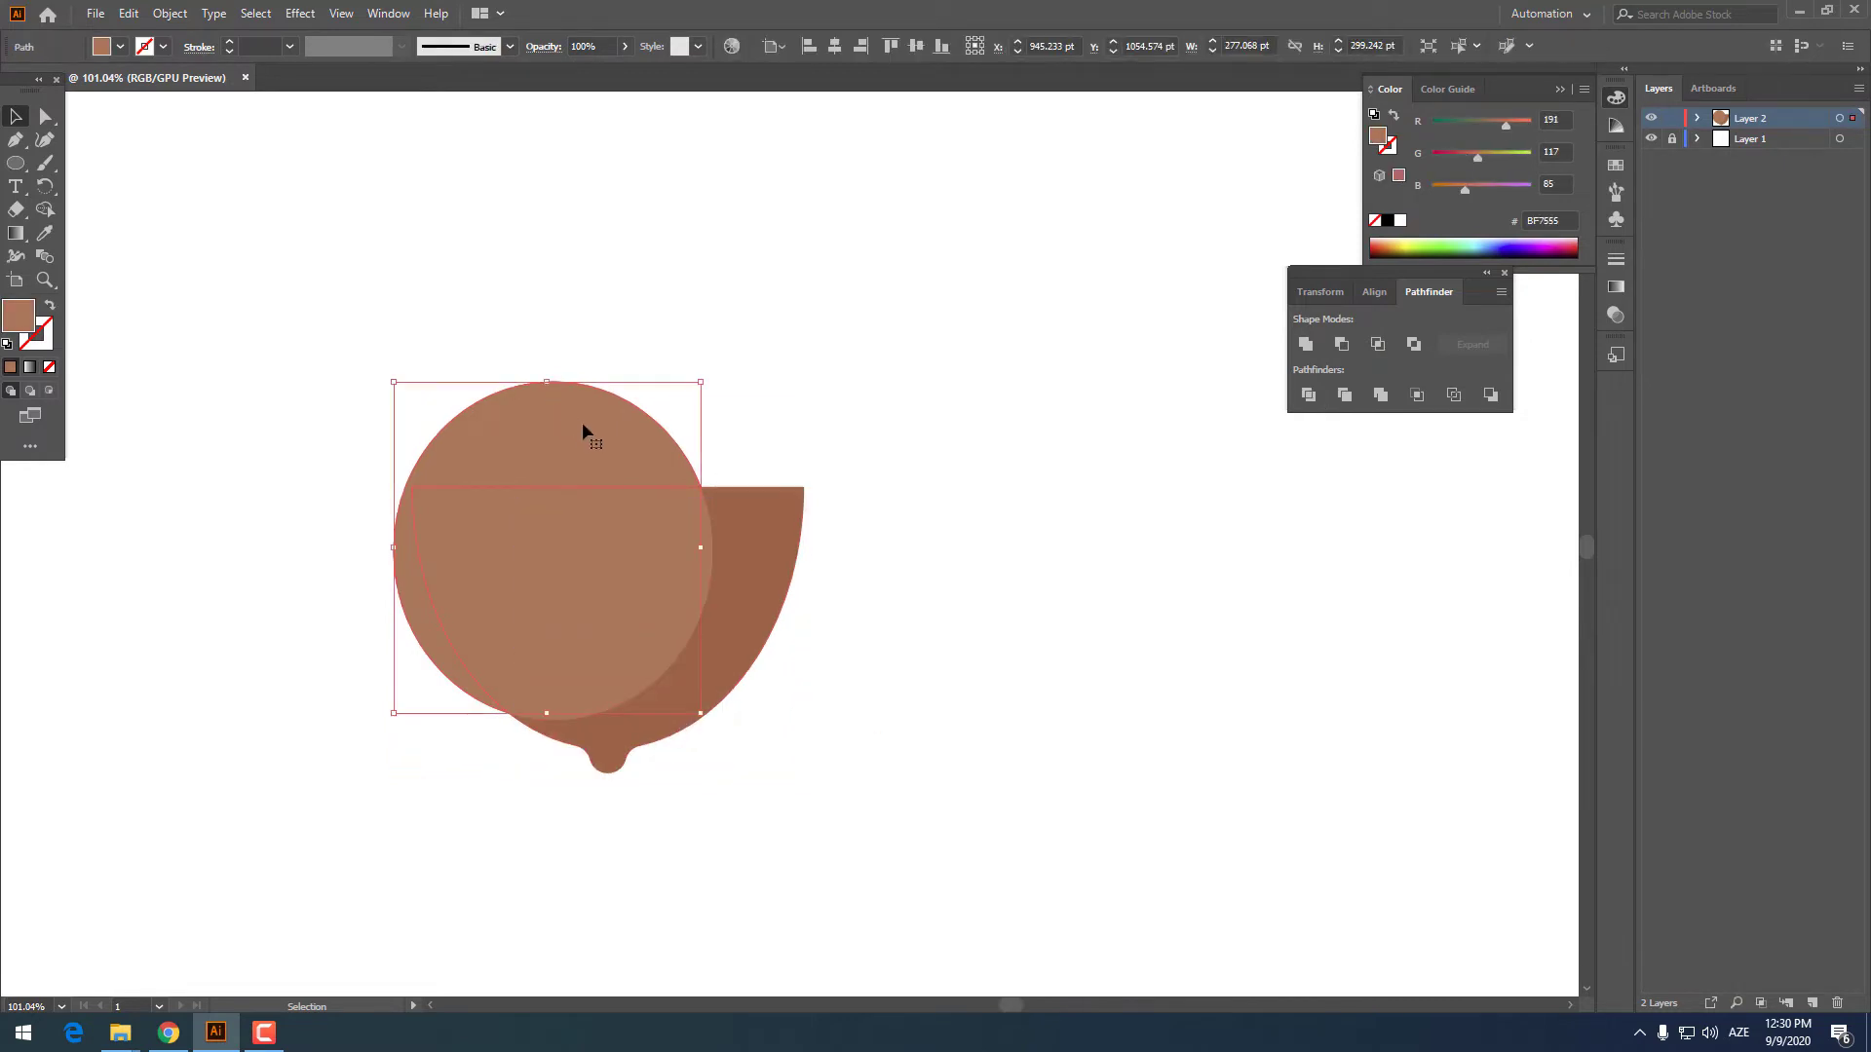
{"action": "left_click", "coordinate": [881, 602]}
Draw a circle about 276 pt in diameter over the lower part of the acorn body and fill it with D19369
{"action": "key", "text": "z"}
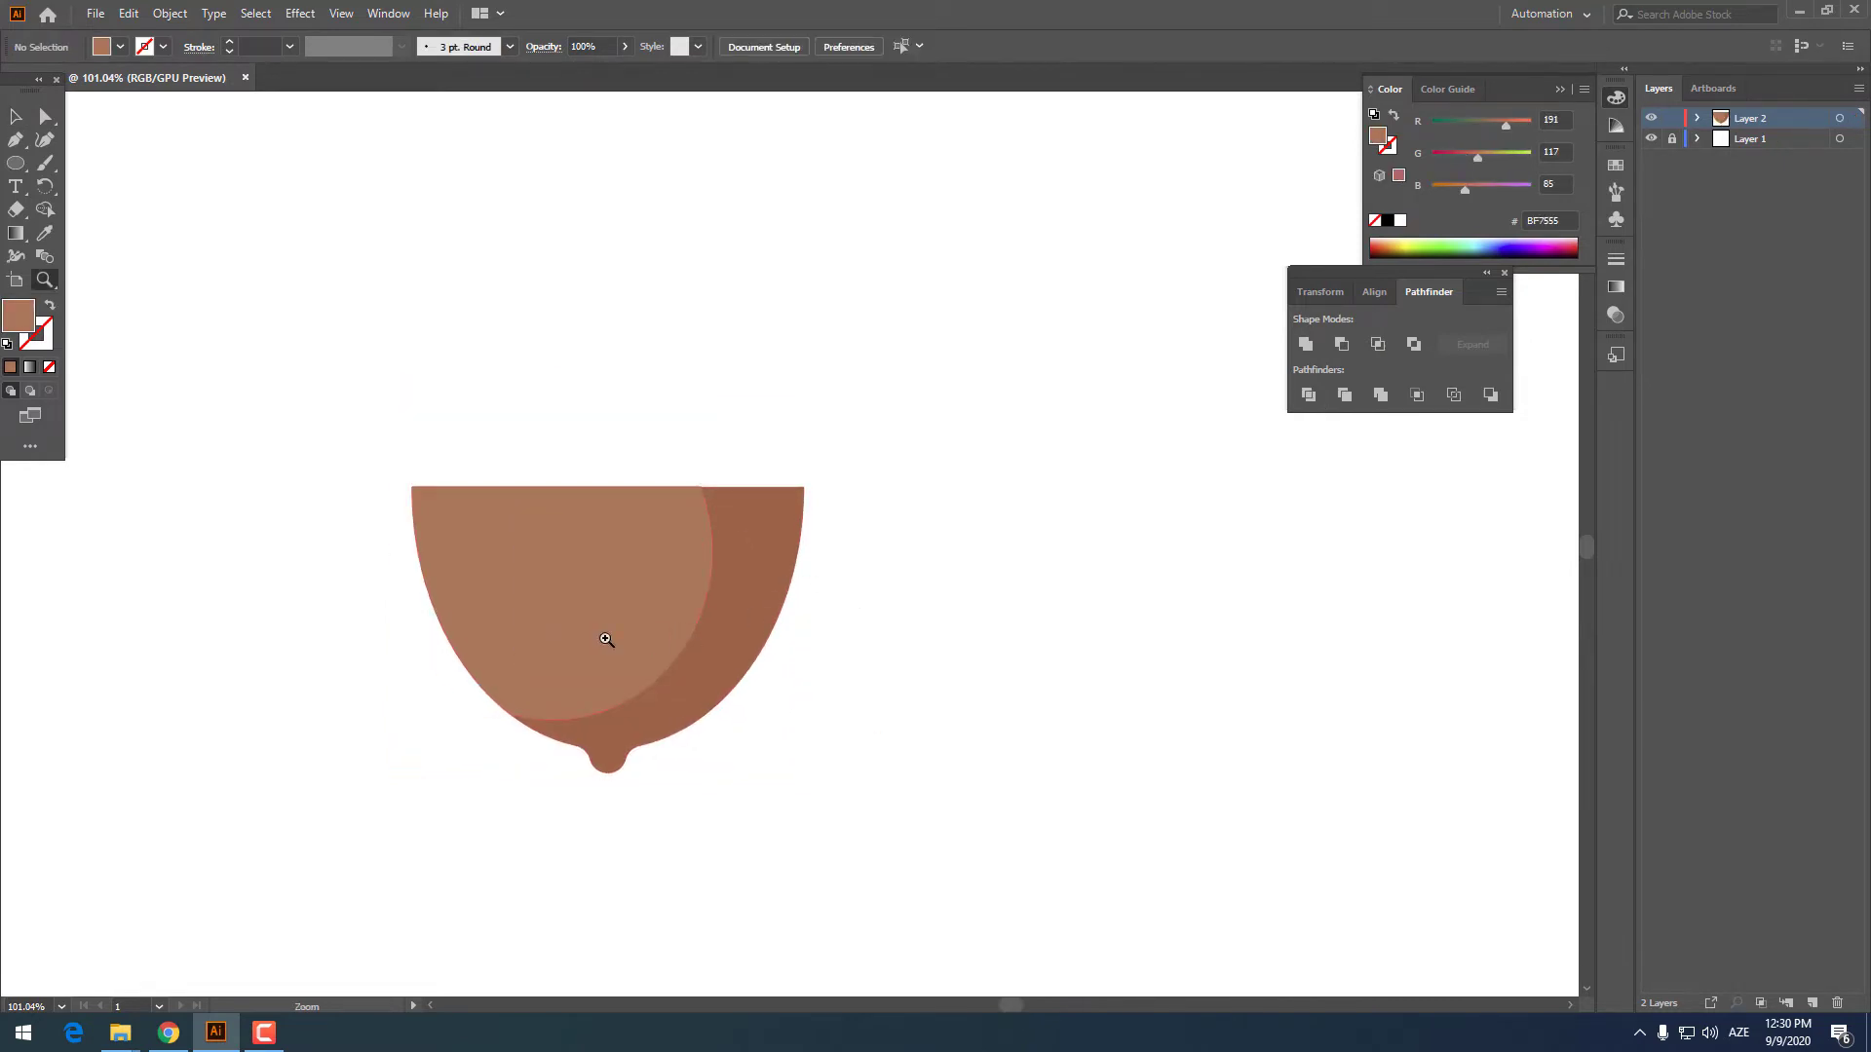
{"action": "left_click_drag", "start_coordinate": [605, 639], "coordinate": [772, 743]}
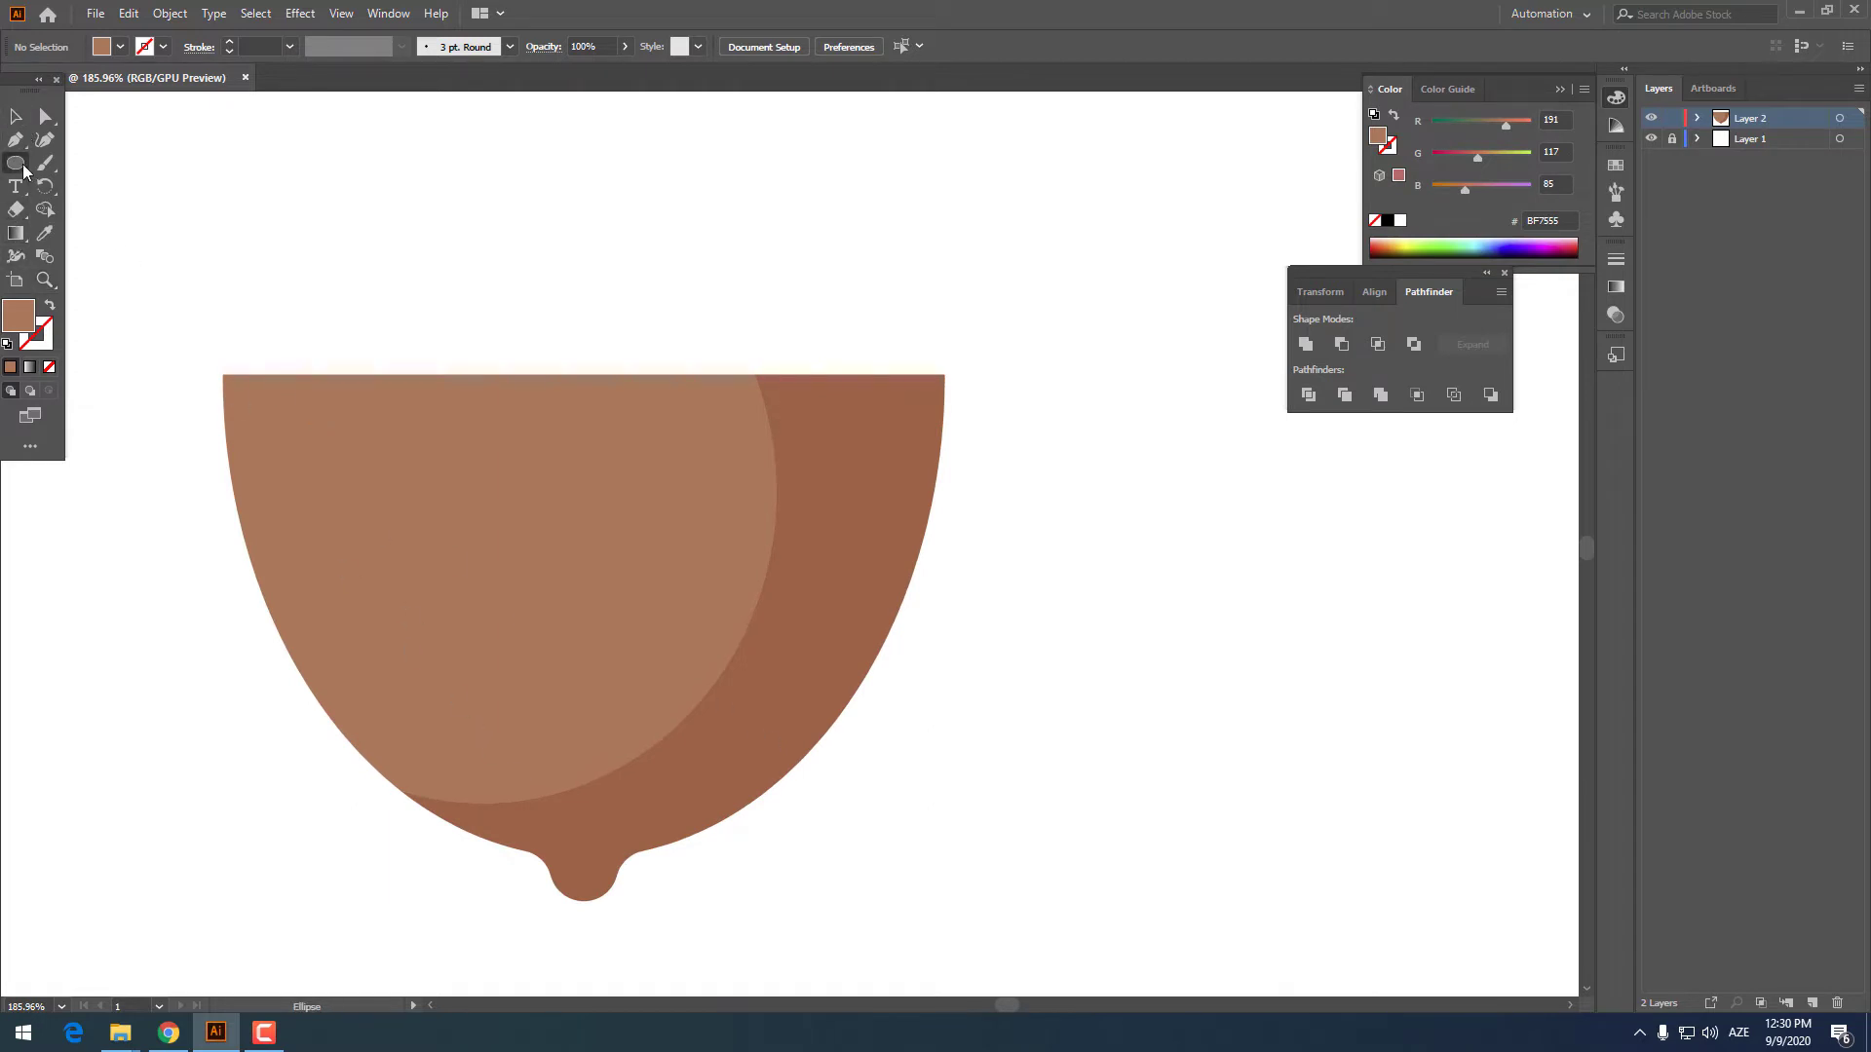
{"action": "left_click_drag", "start_coordinate": [551, 685], "coordinate": [833, 685]}
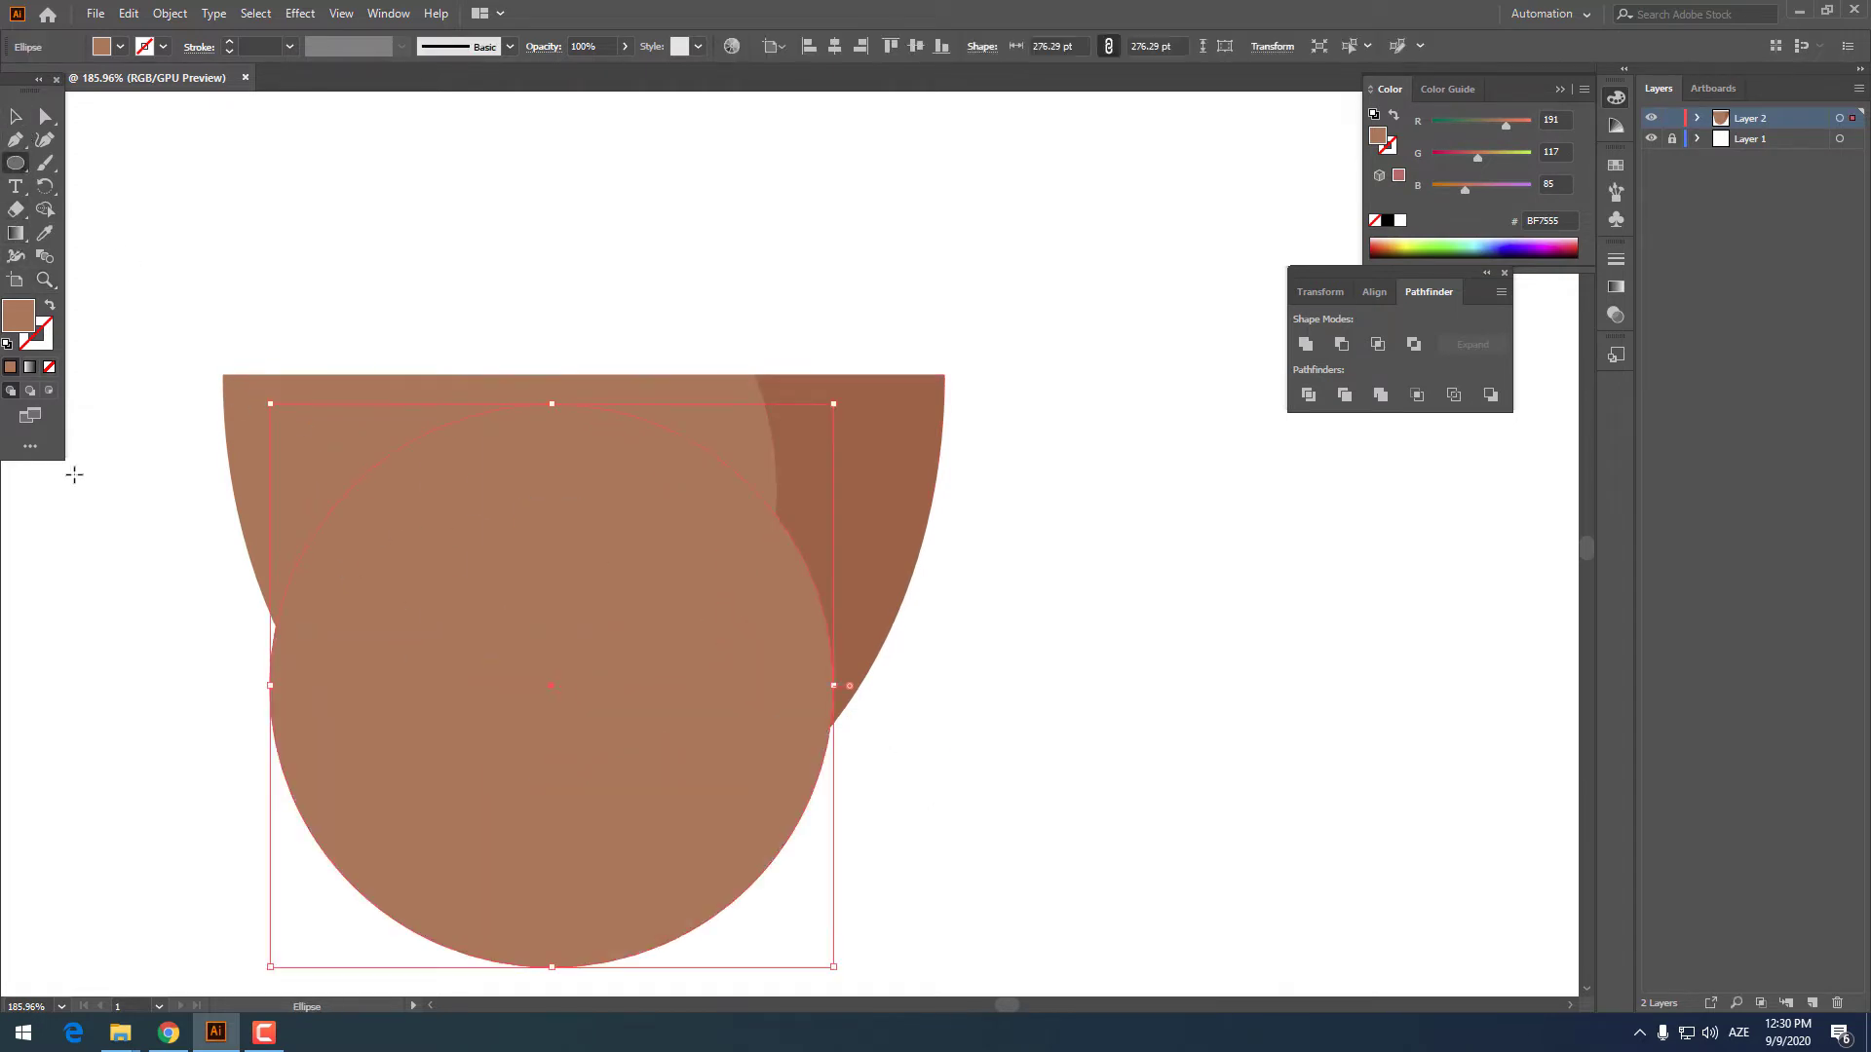
{"action": "double_click", "coordinate": [29, 317]}
{"action": "left_click", "coordinate": [746, 389]}
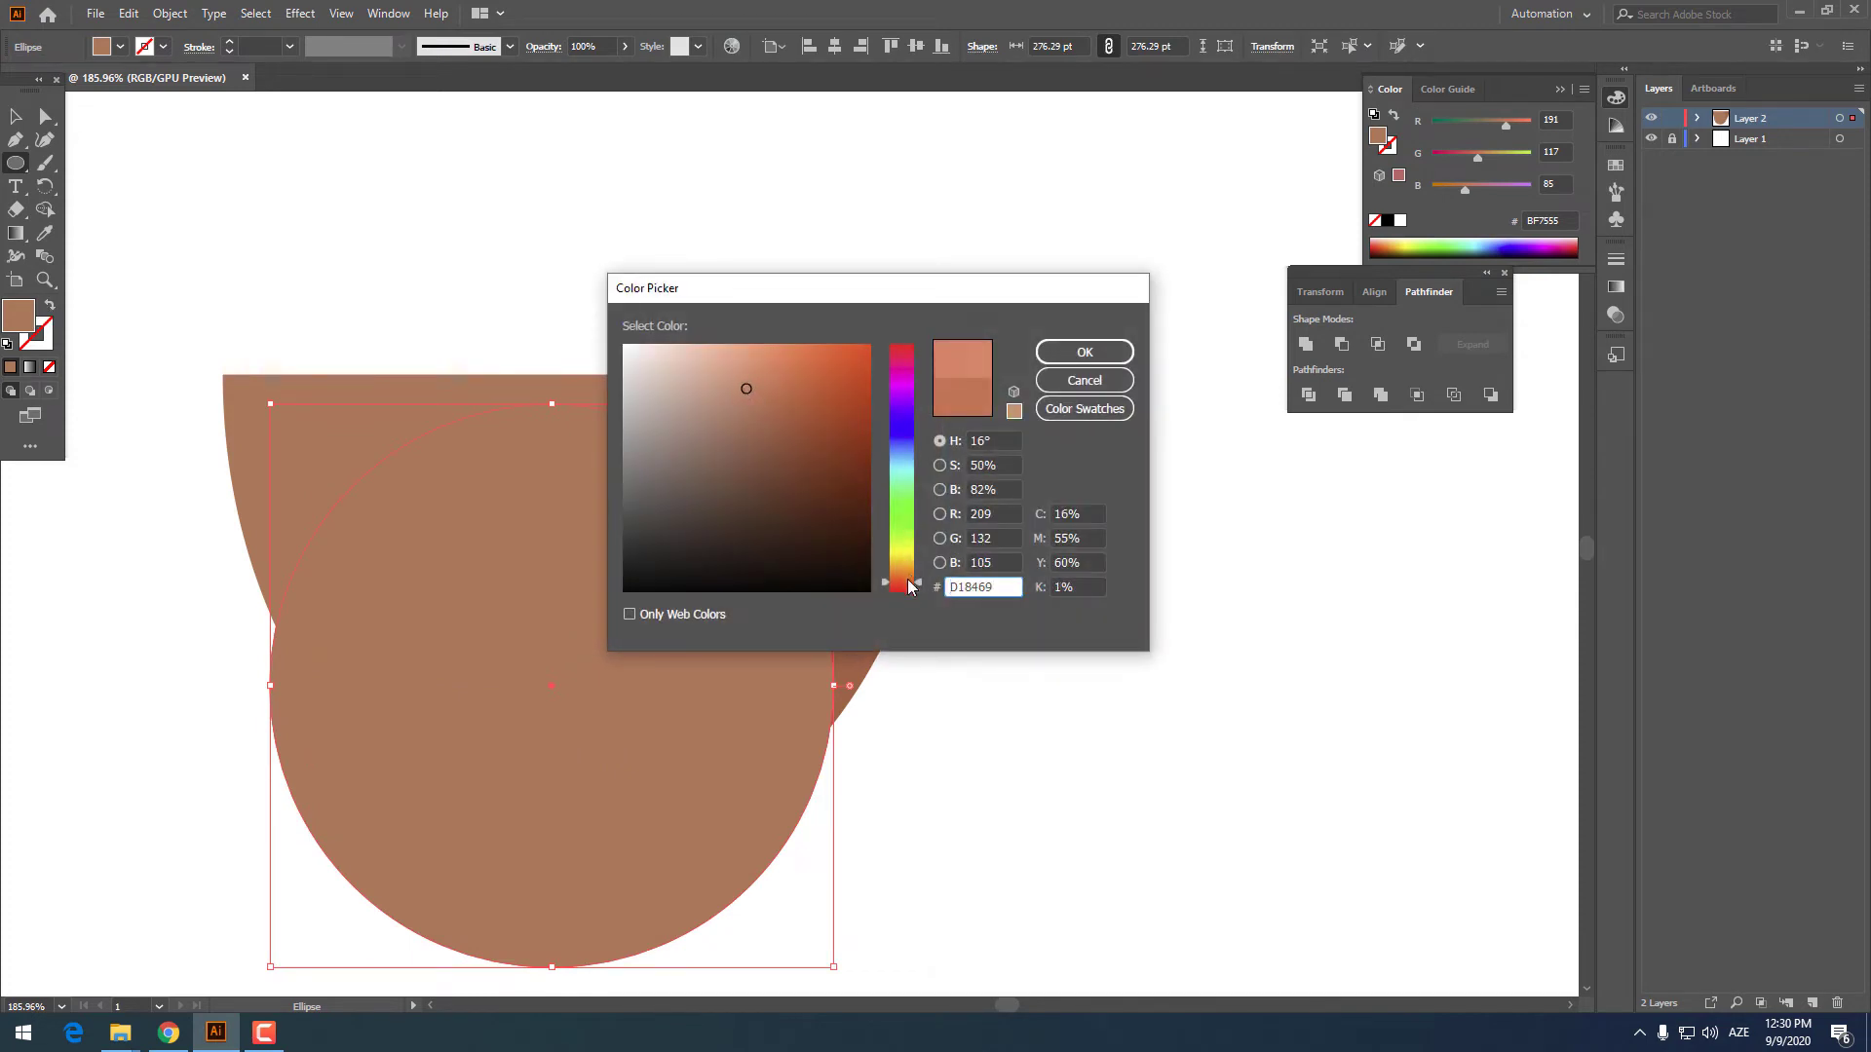
{"action": "left_click", "coordinate": [1085, 351]}
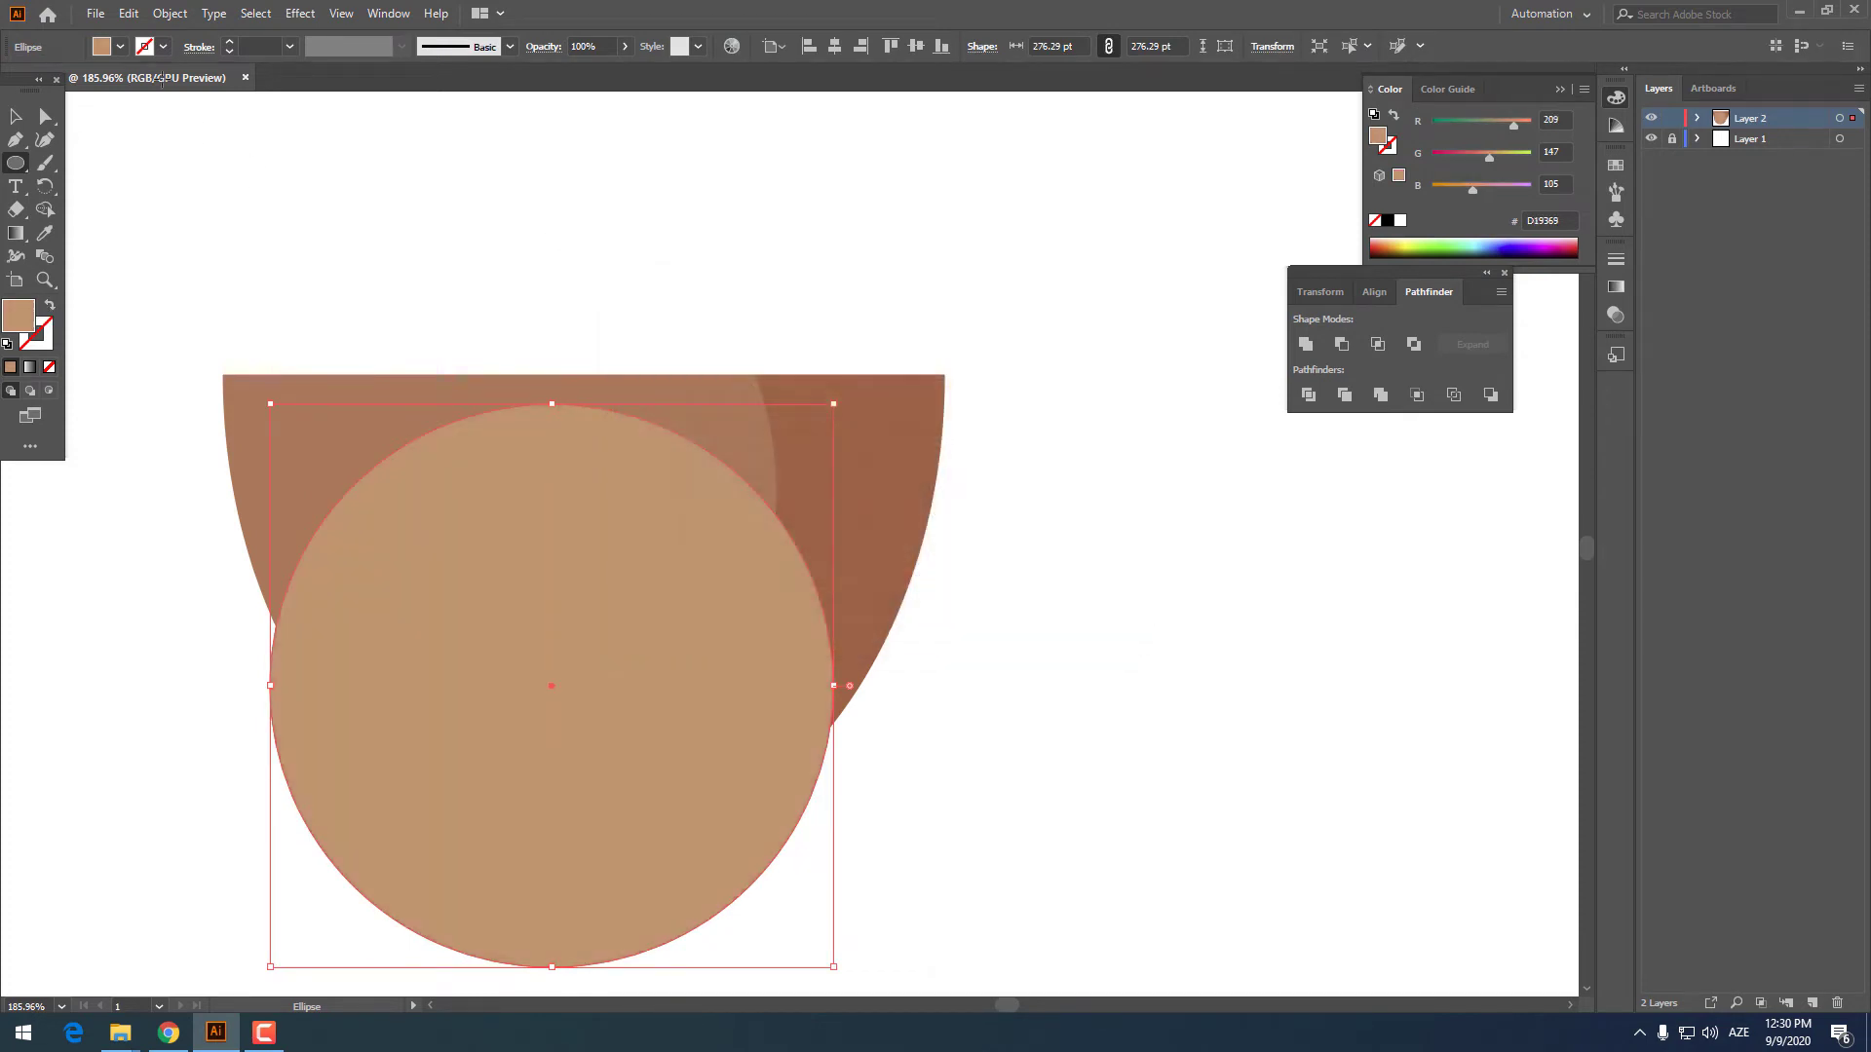
Move the circle up over the acorn body, stretch it taller, and place a copy to its right stretched to about 276 by 335 pt
{"action": "left_click", "coordinate": [13, 118]}
{"action": "left_click_drag", "start_coordinate": [542, 694], "coordinate": [540, 517]}
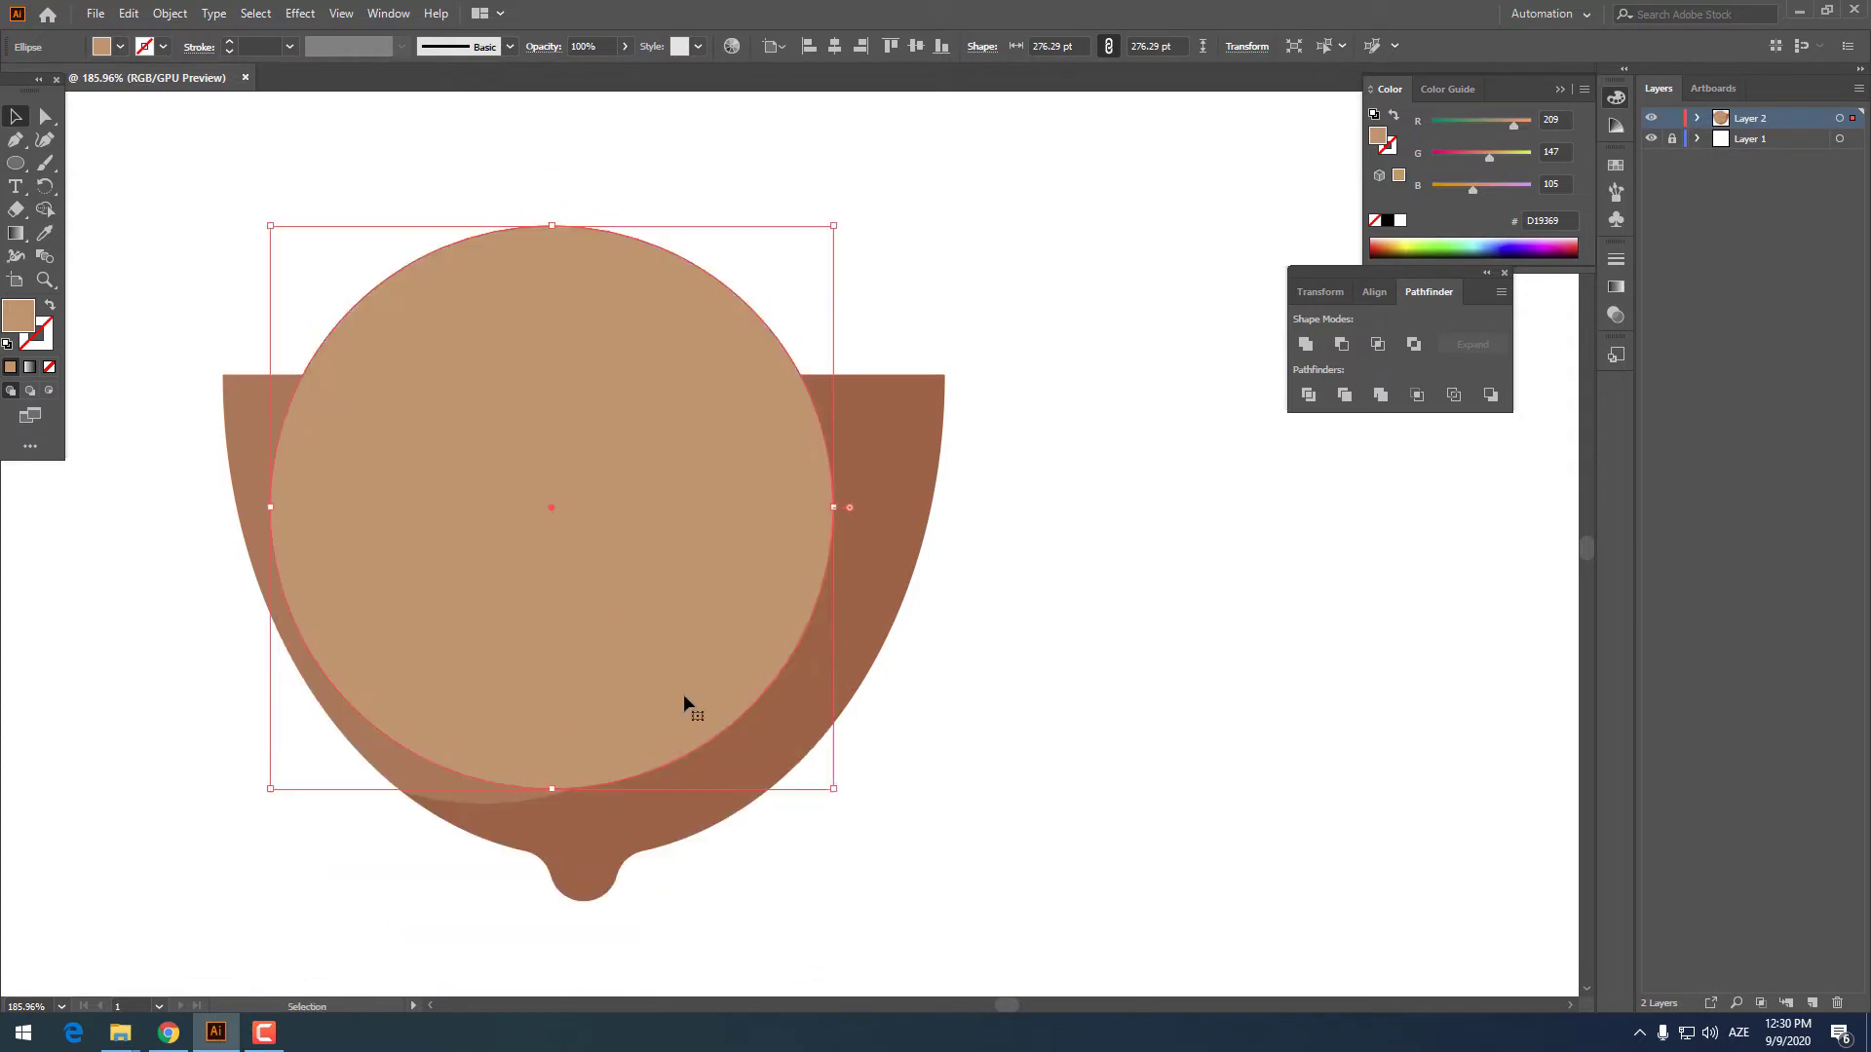
{"action": "left_click_drag", "start_coordinate": [551, 789], "coordinate": [552, 816]}
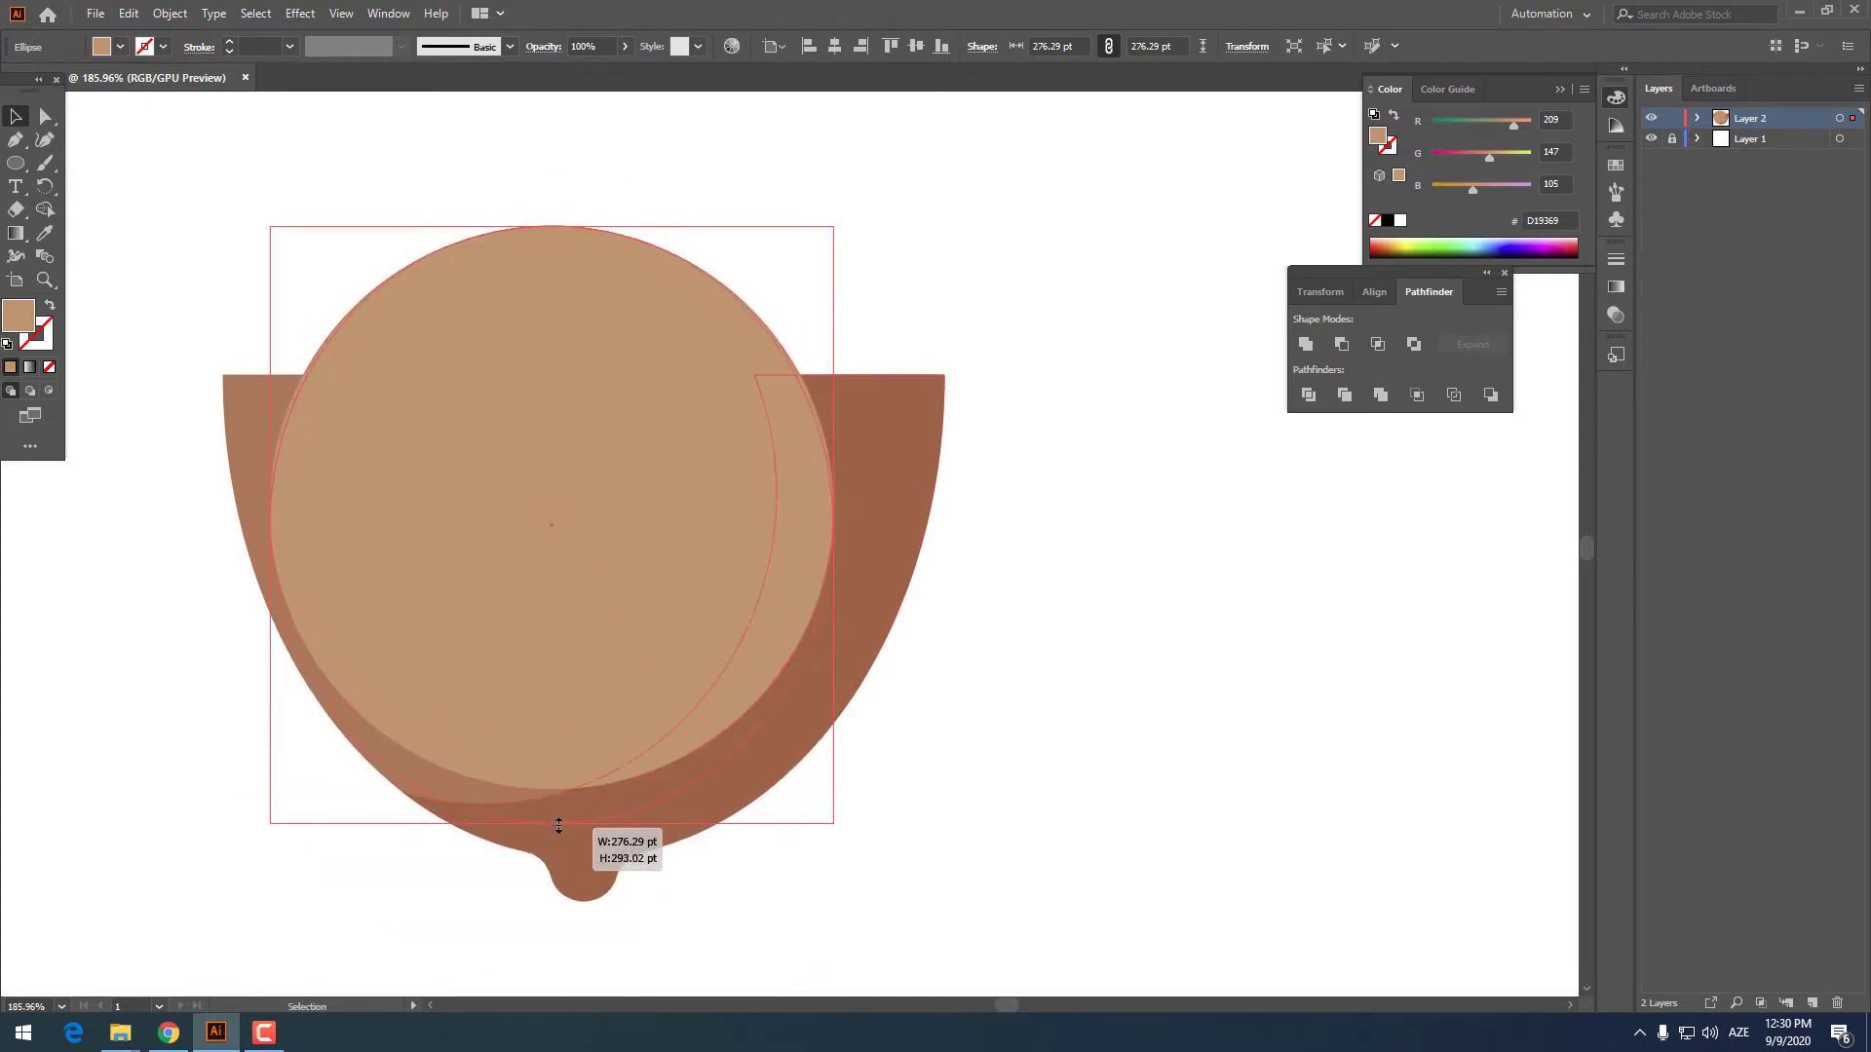
{"action": "left_click_drag", "start_coordinate": [465, 636], "coordinate": [603, 581]}
{"action": "left_click_drag", "start_coordinate": [638, 797], "coordinate": [635, 840]}
Draw a rectangle about 336 by 137 pt across the upper part of the two light brown ellipses
{"action": "left_click", "coordinate": [15, 163]}
{"action": "left_click", "coordinate": [88, 162]}
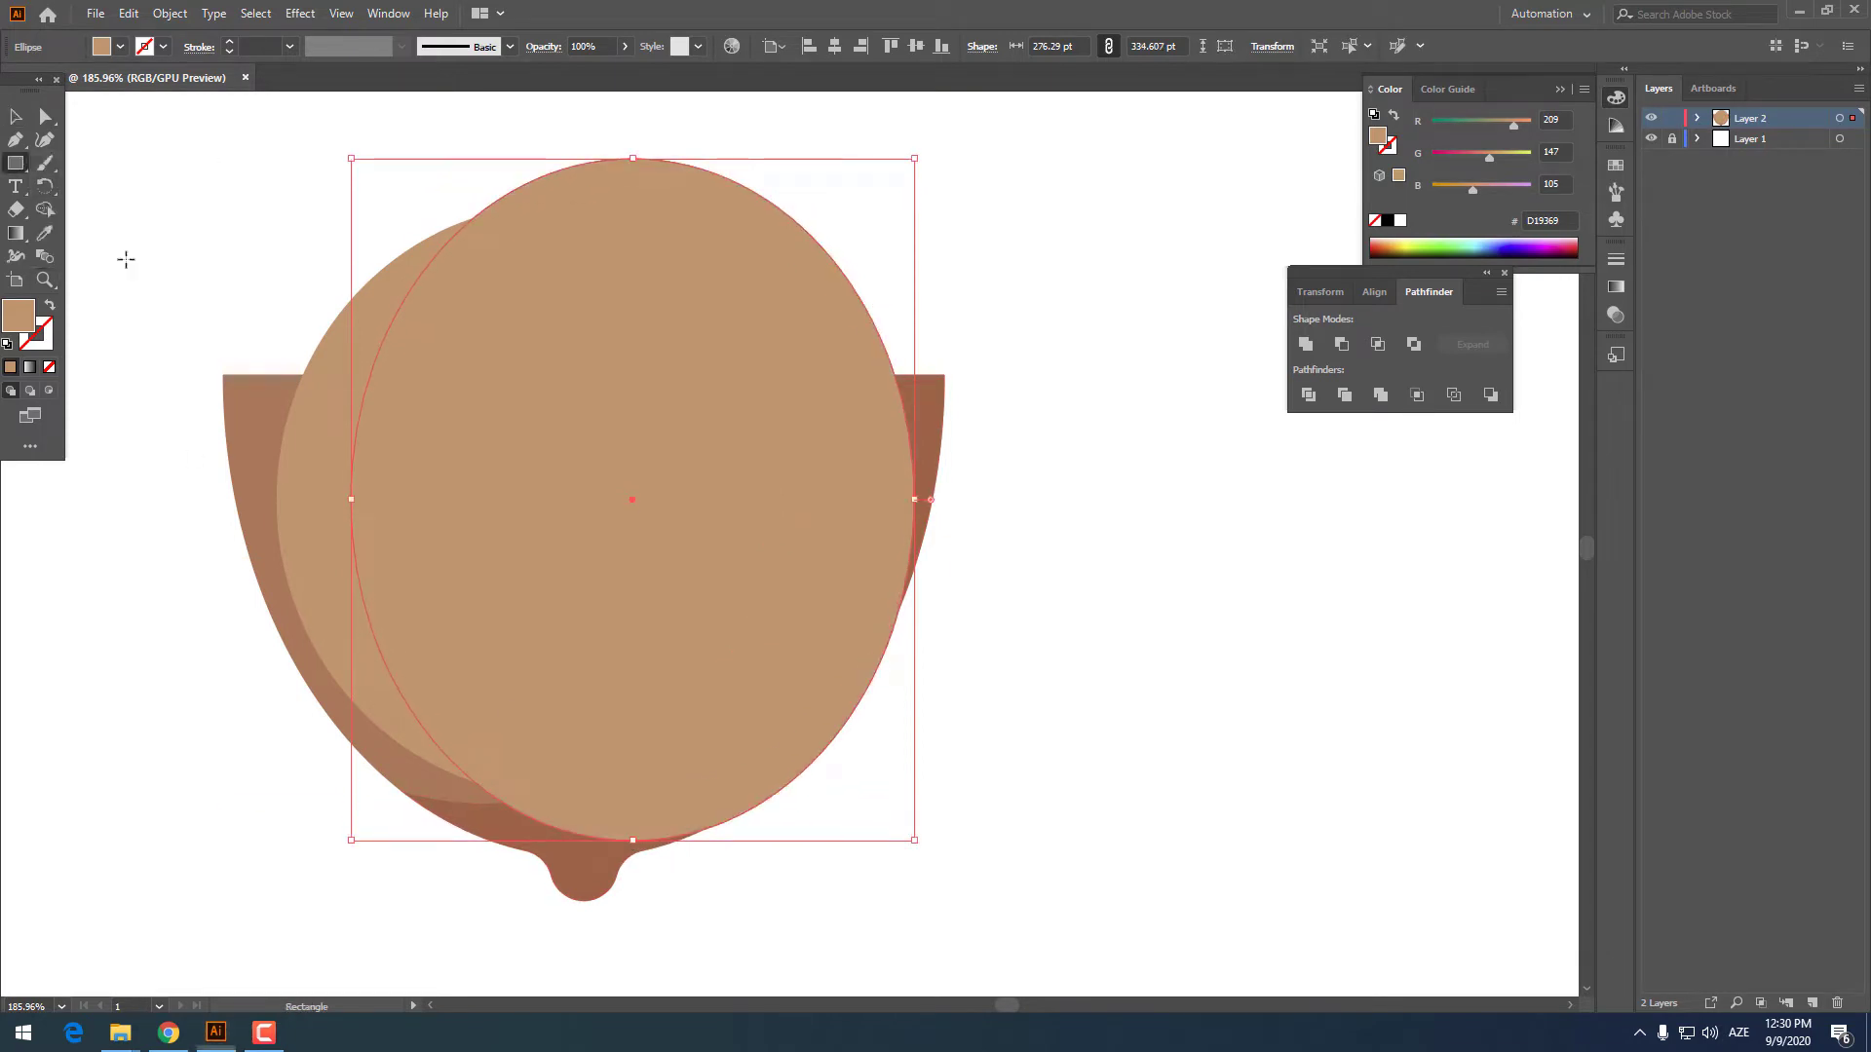
{"action": "mouse_move", "coordinate": [182, 469]}
{"action": "left_mouse_down"}
{"action": "mouse_move", "coordinate": [773, 353]}
{"action": "mouse_move", "coordinate": [867, 190]}
{"action": "left_mouse_up"}
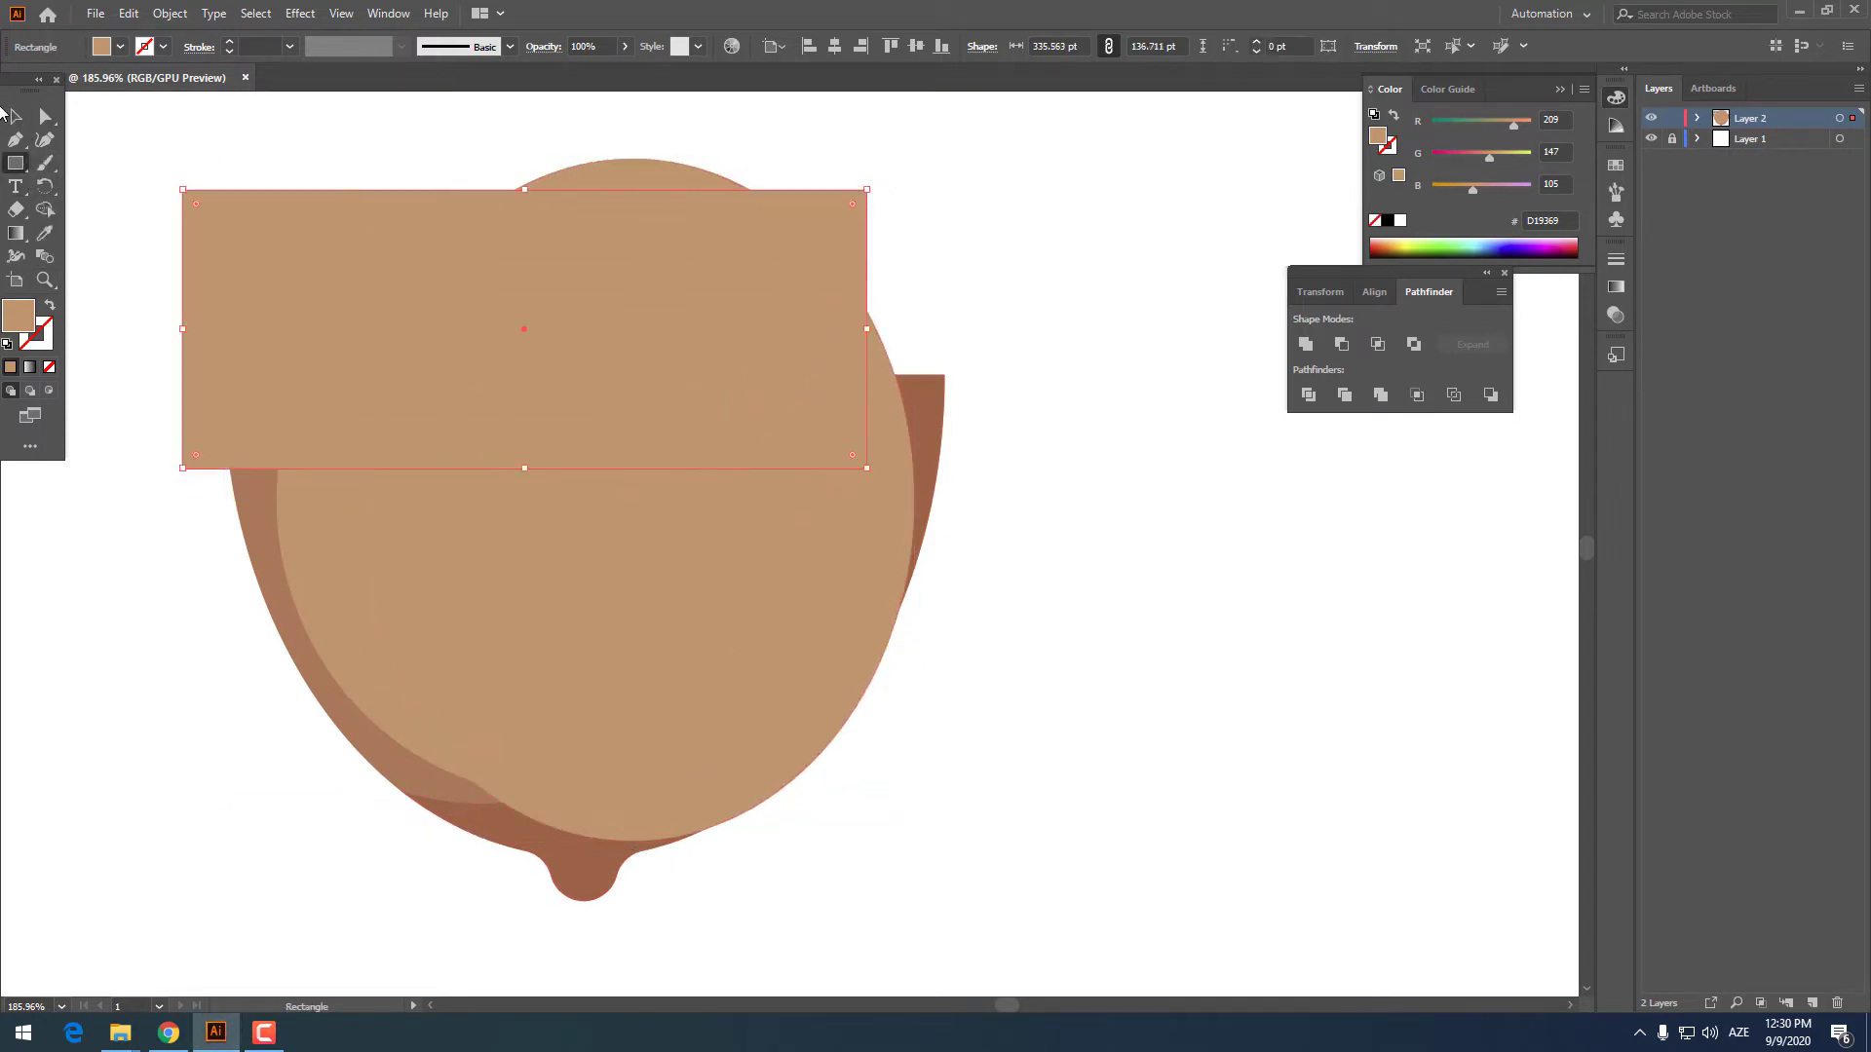
Divide the rectangle and both light brown ellipses into pieces and ungroup the result
{"action": "left_click", "coordinate": [10, 115]}
{"action": "left_click", "coordinate": [435, 585], "text": "shift"}
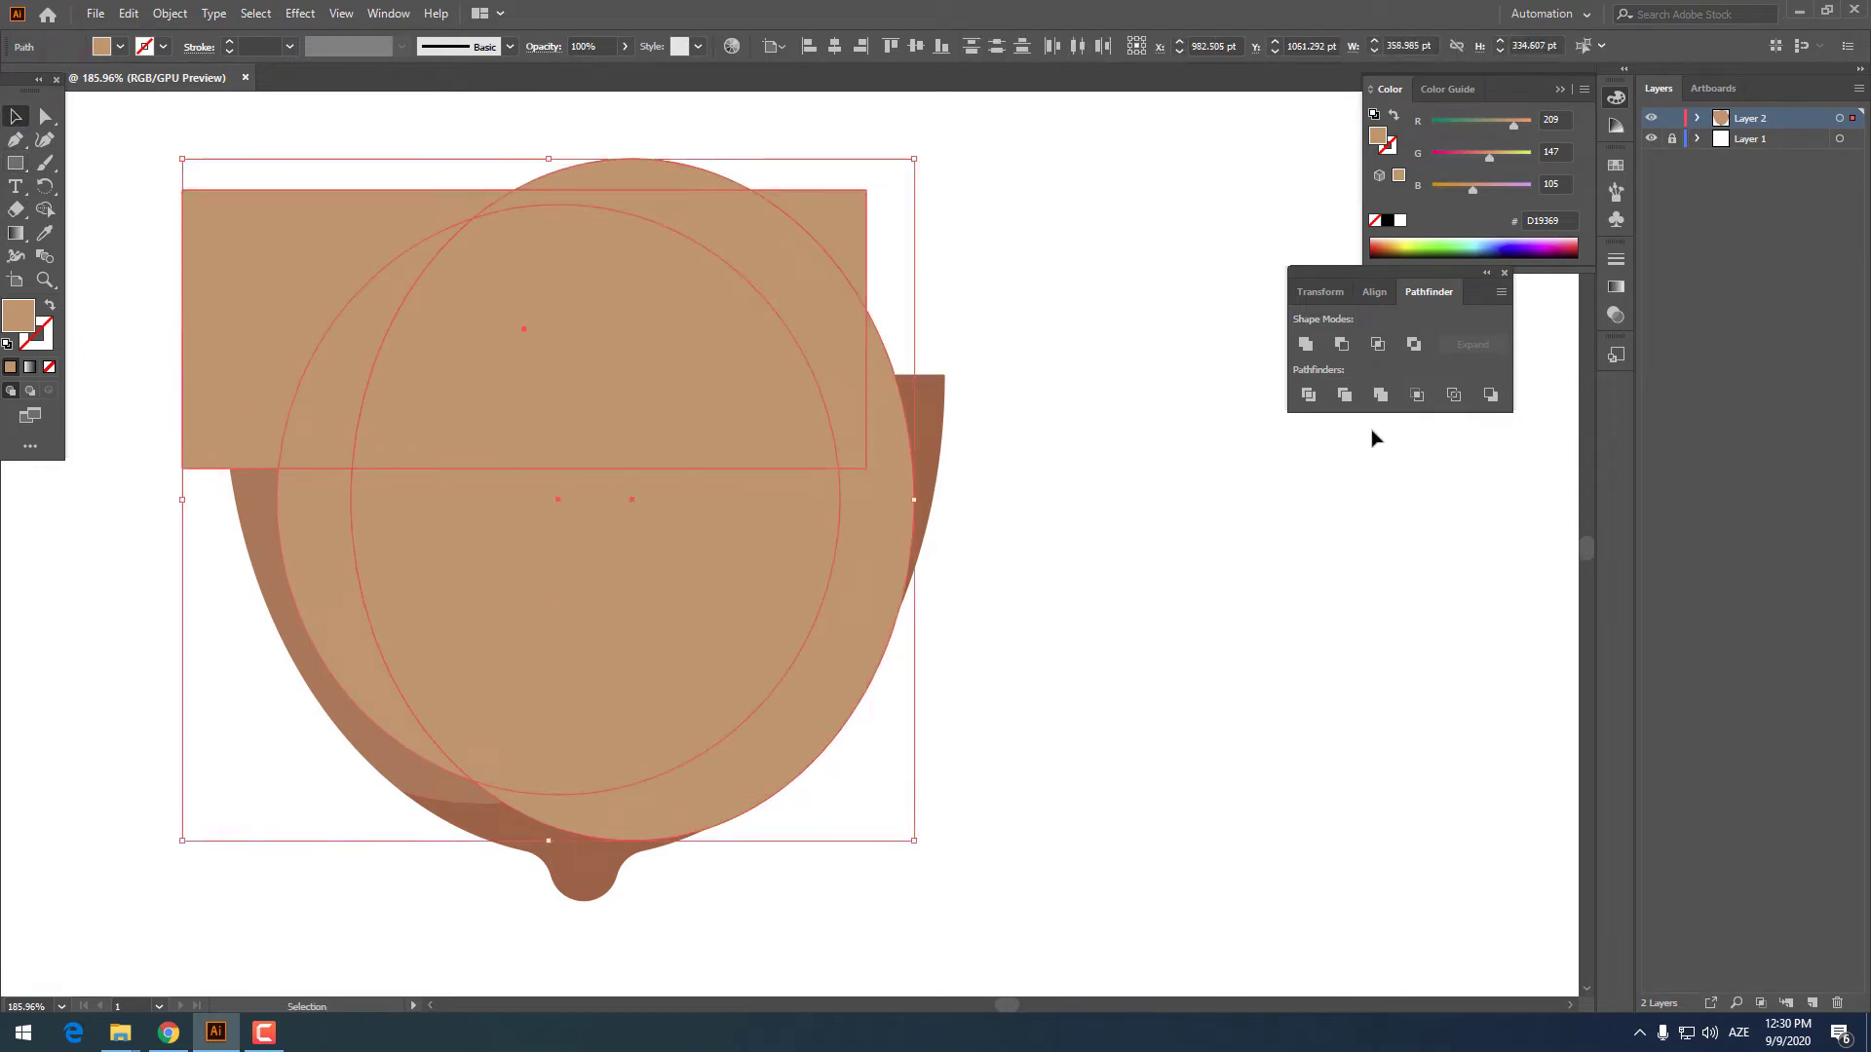
{"action": "right_click", "coordinate": [690, 448]}
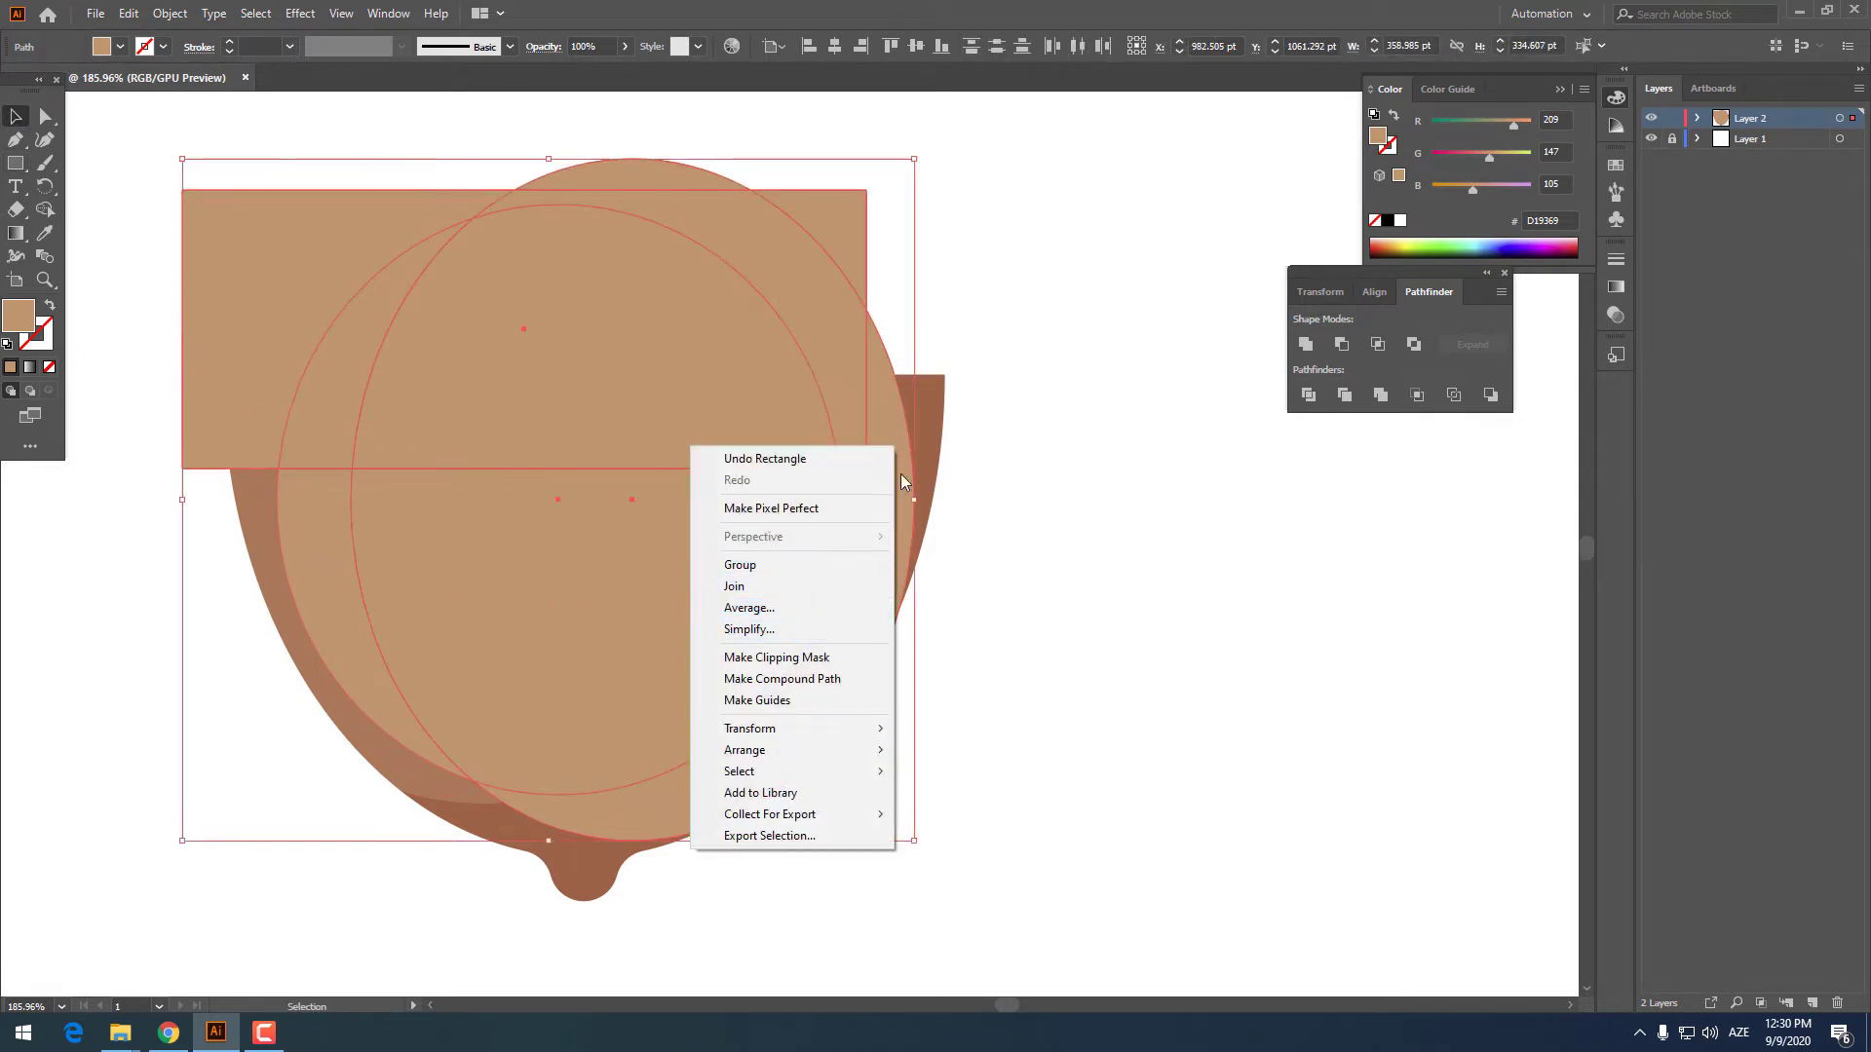
{"action": "left_click", "coordinate": [452, 599]}
{"action": "left_click", "coordinate": [606, 634]}
{"action": "left_click", "coordinate": [313, 556], "text": "shift"}
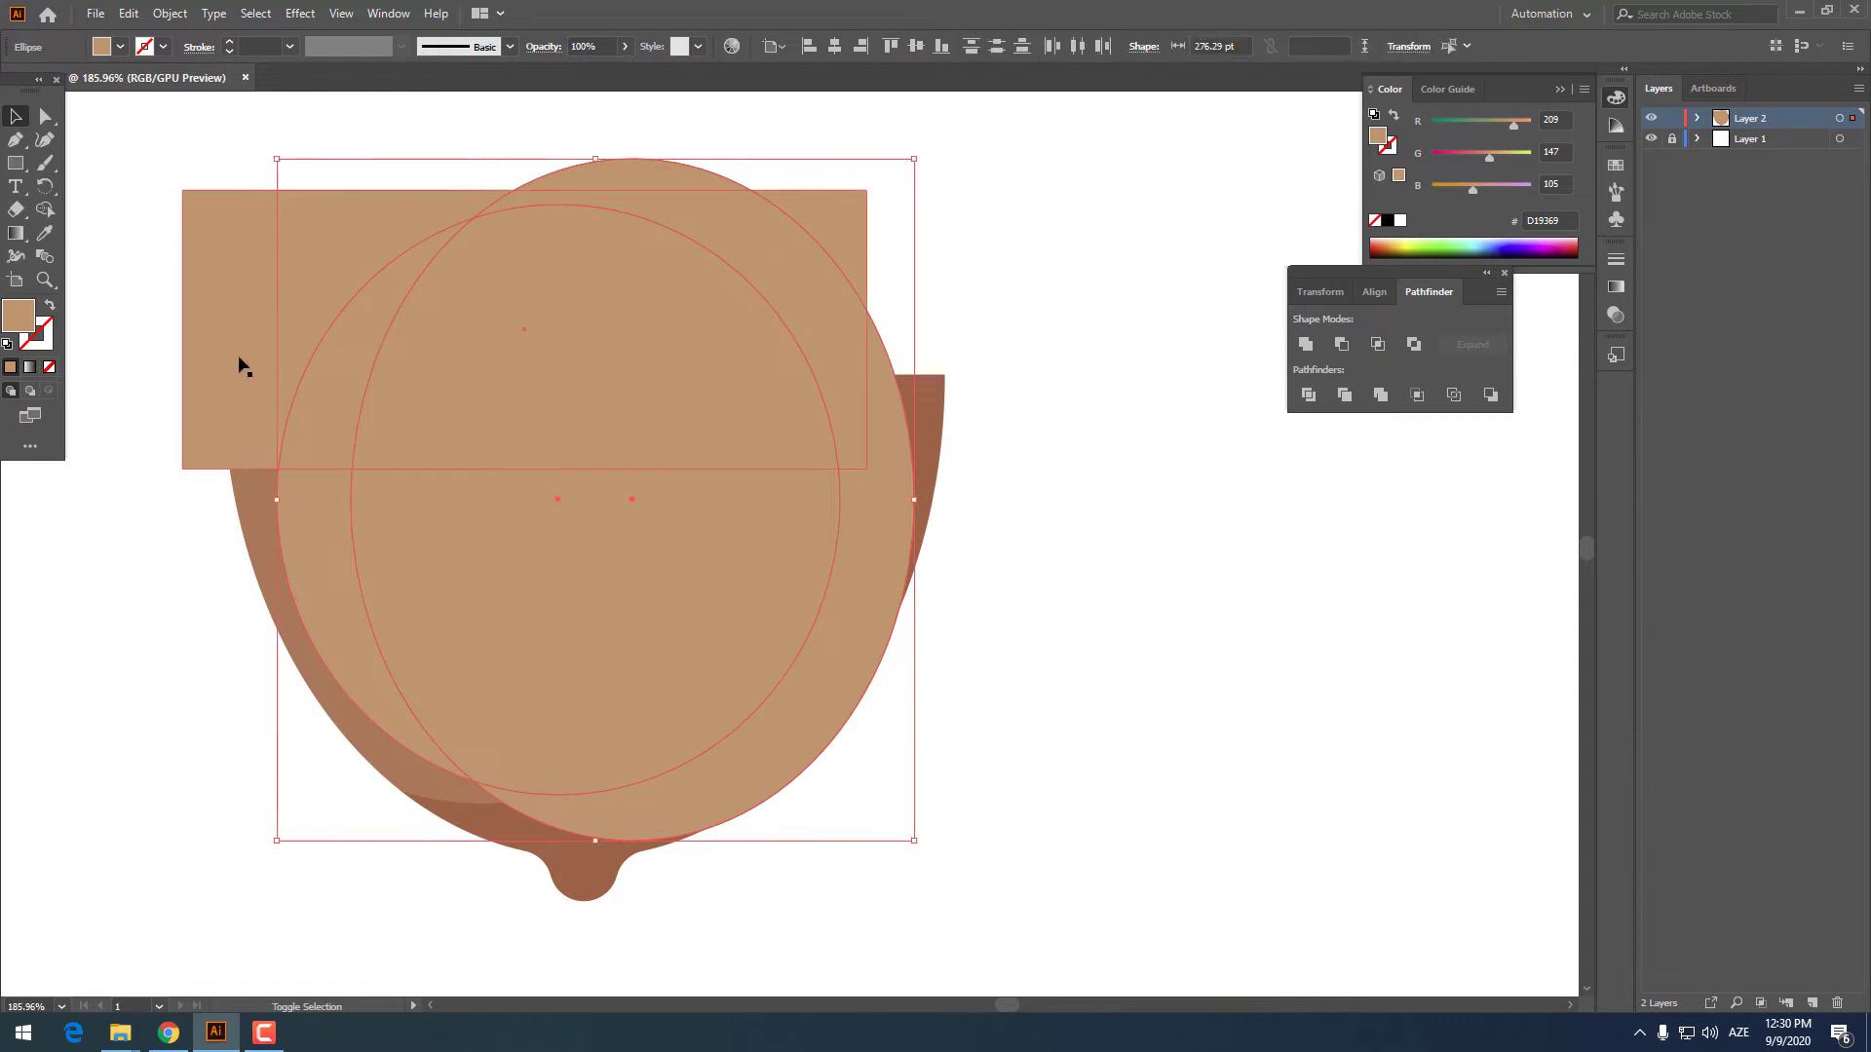
{"action": "left_click", "coordinate": [238, 363], "text": "shift"}
{"action": "left_click", "coordinate": [1308, 394]}
{"action": "right_click", "coordinate": [628, 473]}
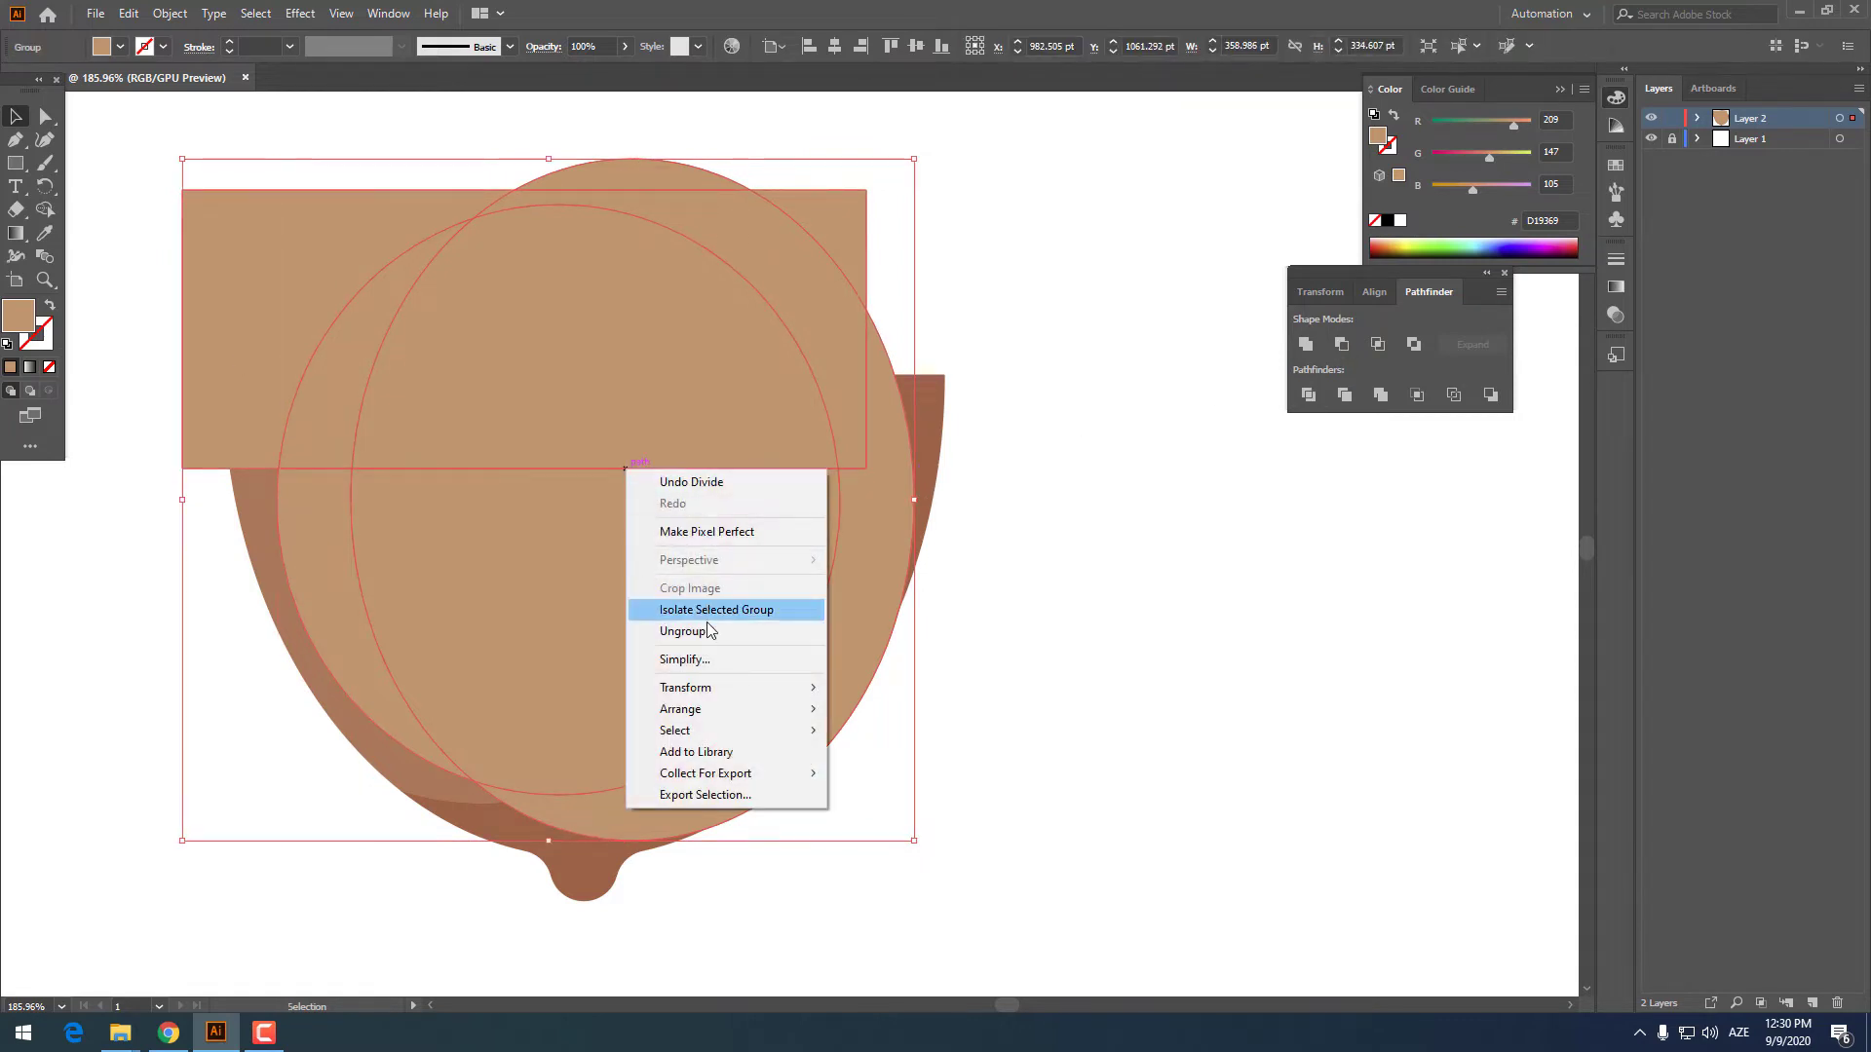
{"action": "left_click", "coordinate": [819, 628]}
Delete all the divided light brown pieces except the flat-topped crescent on the left side of the acorn body
{"action": "left_click", "coordinate": [682, 679]}
{"action": "key", "text": "Delete"}
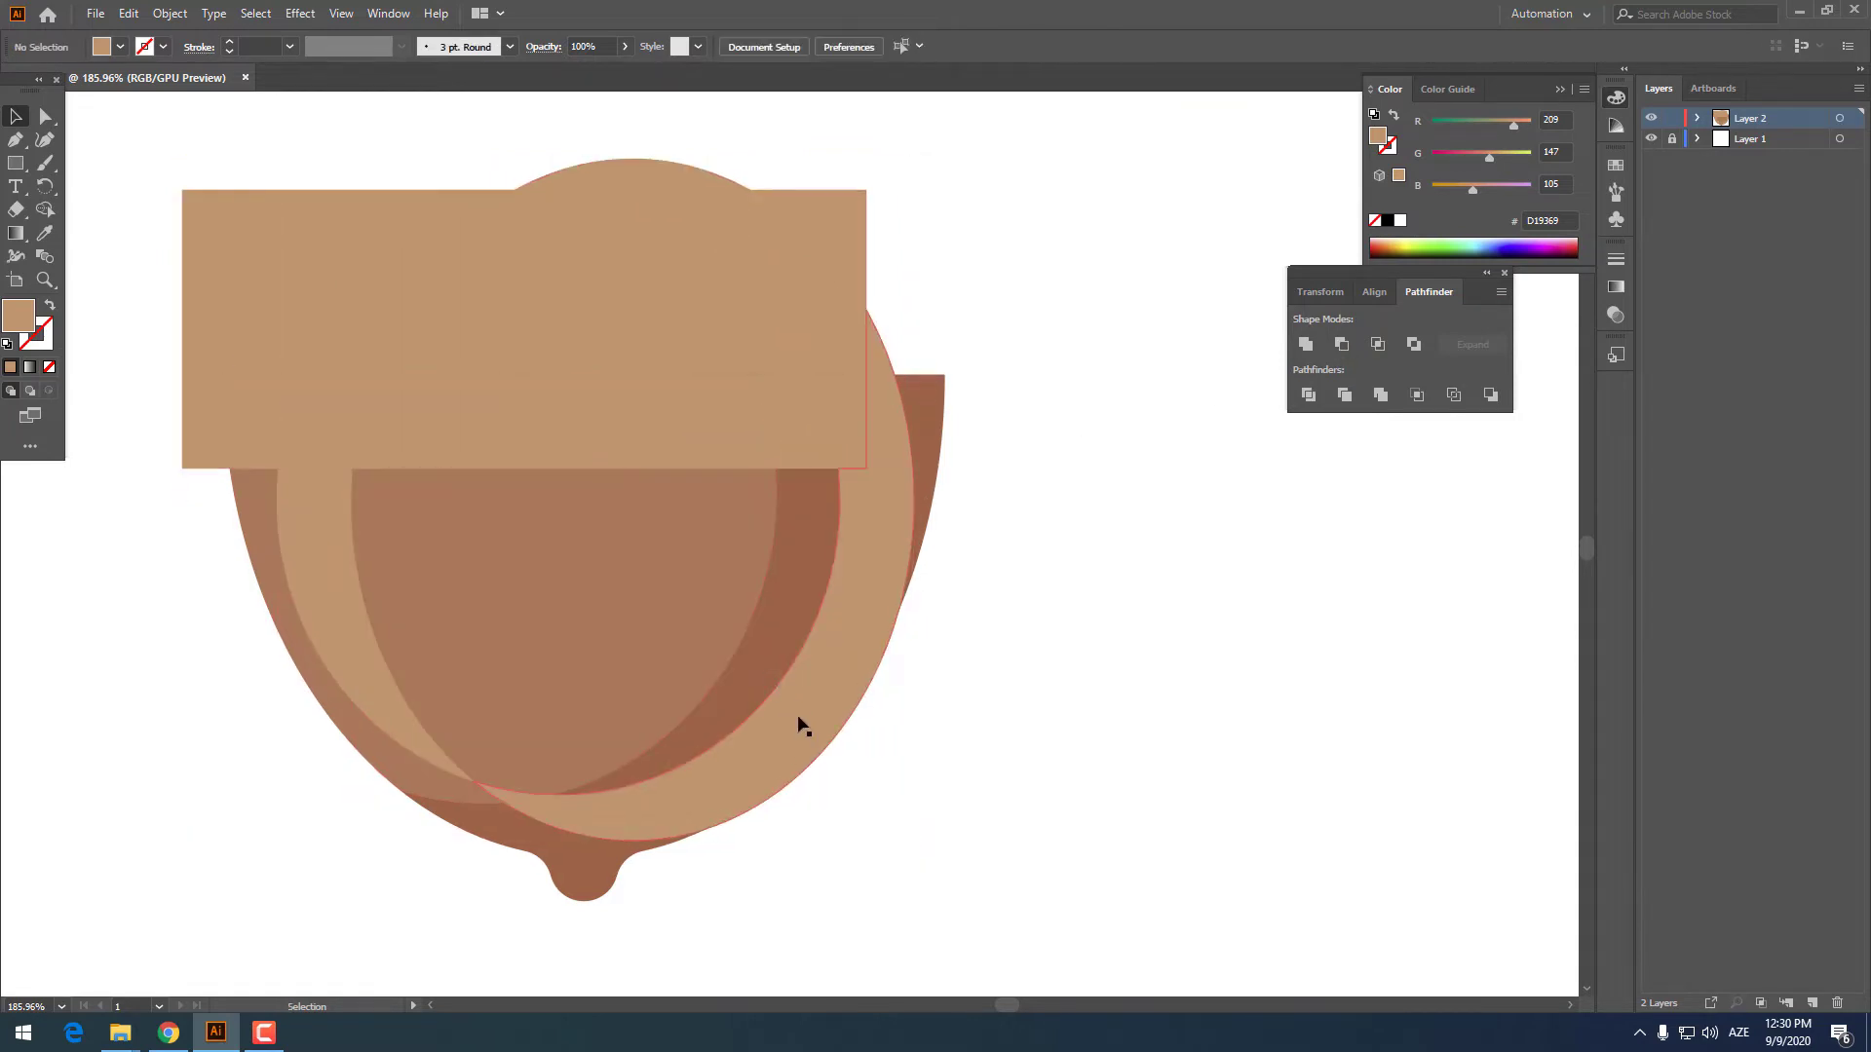
{"action": "left_click", "coordinate": [798, 723]}
{"action": "key", "text": "Delete"}
{"action": "left_click", "coordinate": [606, 405]}
{"action": "key", "text": "Delete"}
{"action": "left_click", "coordinate": [773, 401]}
{"action": "key", "text": "Delete"}
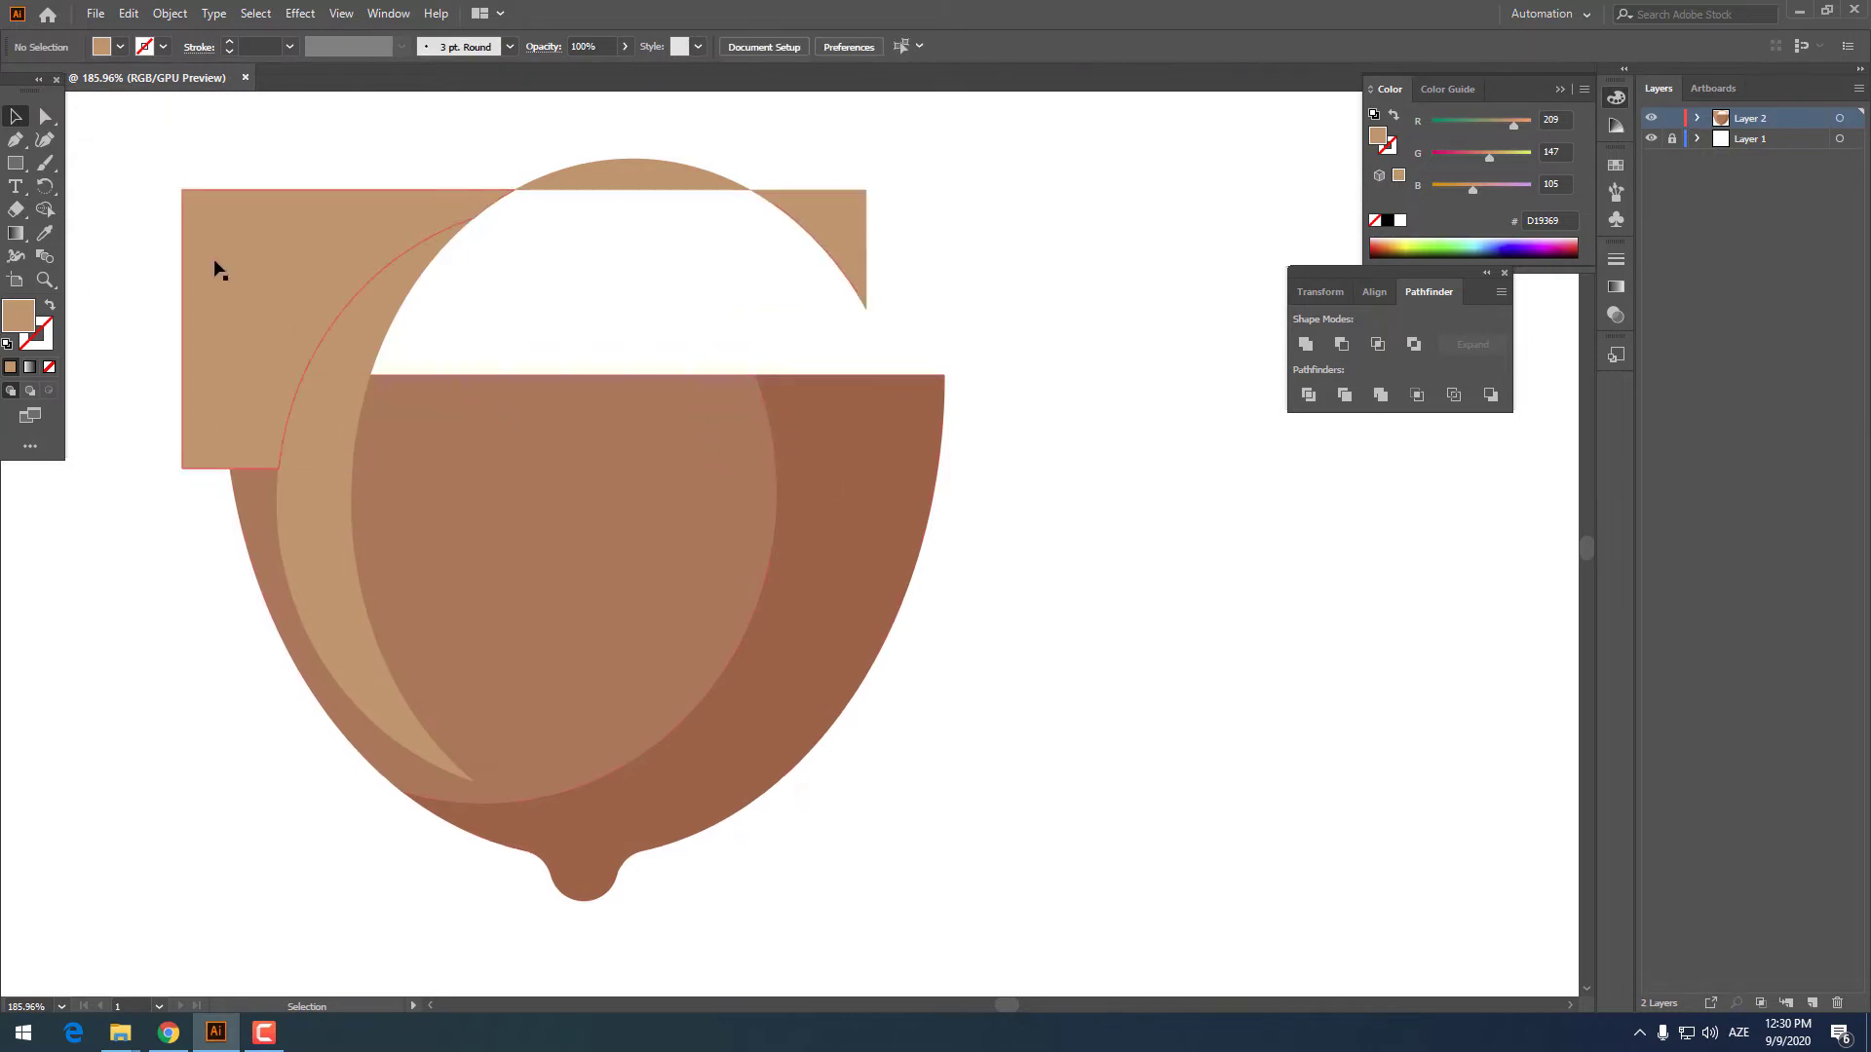
{"action": "left_click", "coordinate": [217, 267]}
{"action": "key", "text": "Delete"}
{"action": "left_click", "coordinate": [351, 326]}
{"action": "key", "text": "Delete"}
{"action": "left_click", "coordinate": [626, 192]}
{"action": "key", "text": "Delete"}
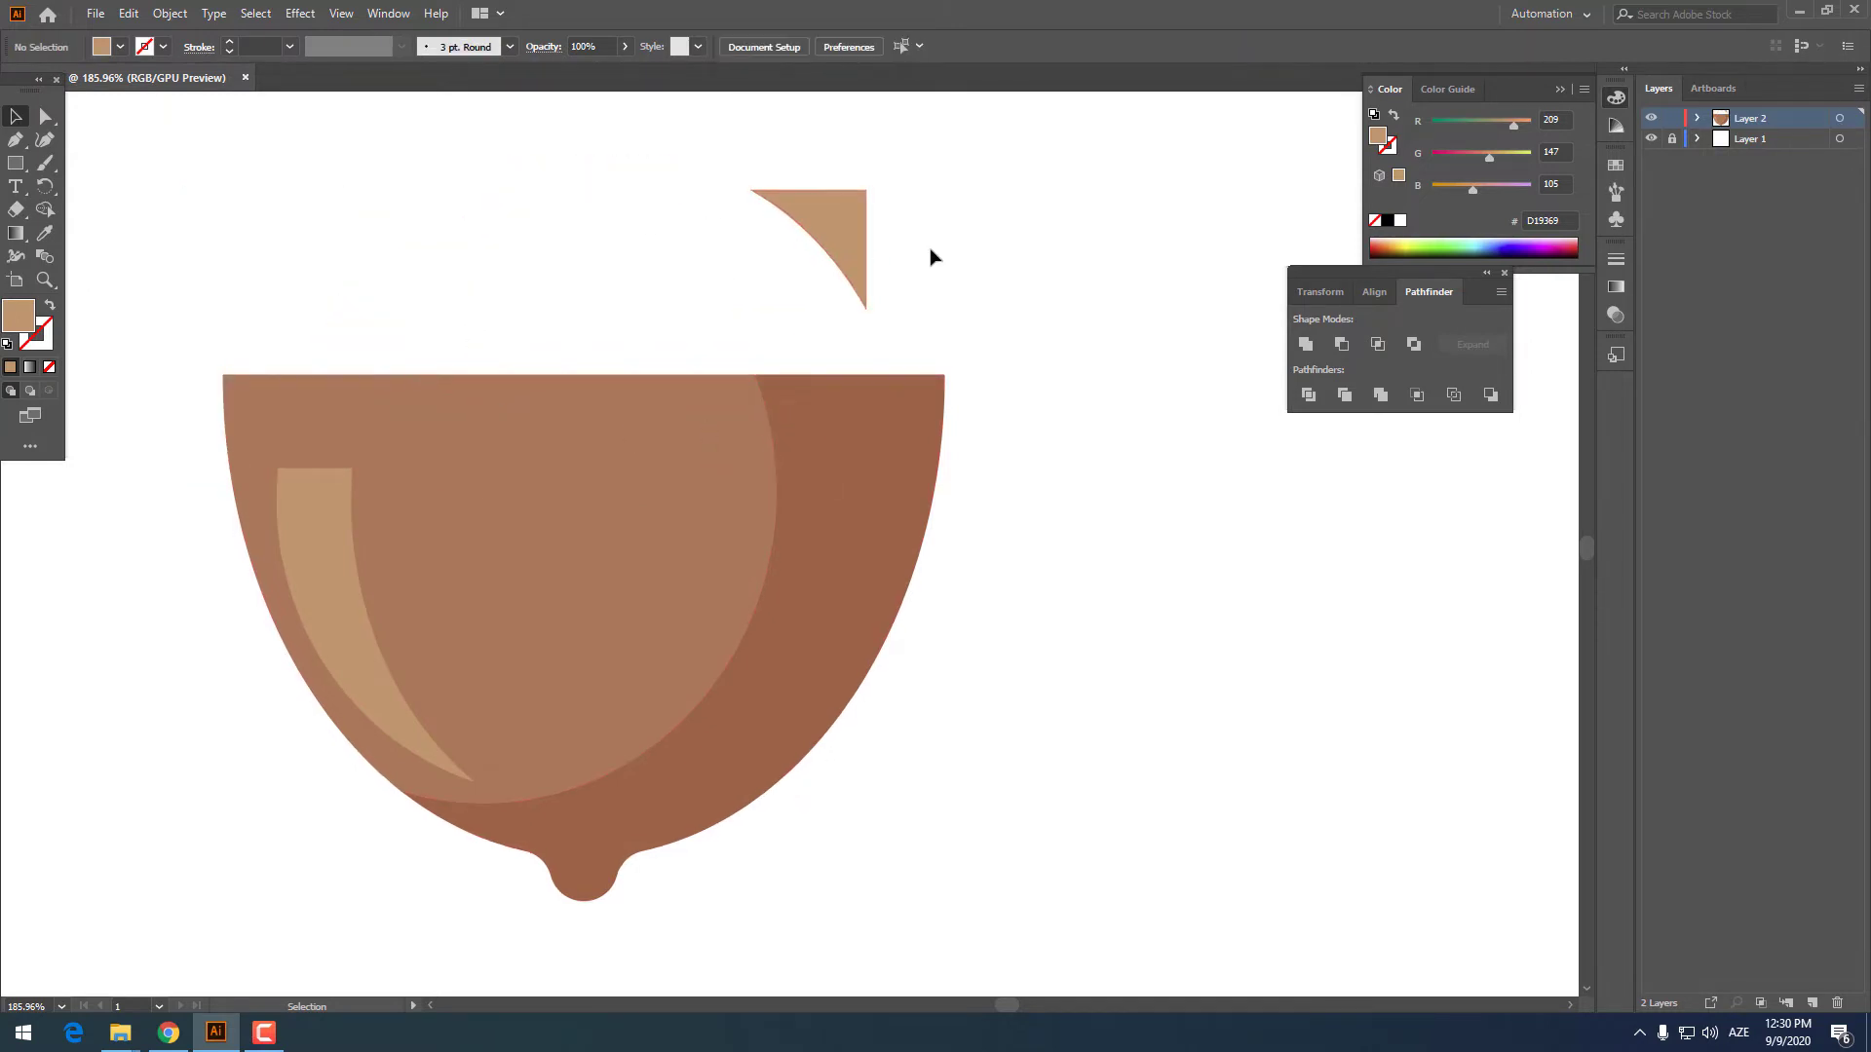
{"action": "left_click", "coordinate": [843, 273]}
{"action": "key", "text": "Delete"}
Move the crescent highlight up and to the left, and pull its lower point down along the body's edge
{"action": "left_click_drag", "start_coordinate": [323, 553], "coordinate": [306, 506]}
{"action": "key", "text": "z"}
{"action": "left_click_drag", "start_coordinate": [528, 508], "coordinate": [452, 670]}
{"action": "left_click_drag", "start_coordinate": [452, 671], "coordinate": [429, 568]}
{"action": "left_click", "coordinate": [44, 115]}
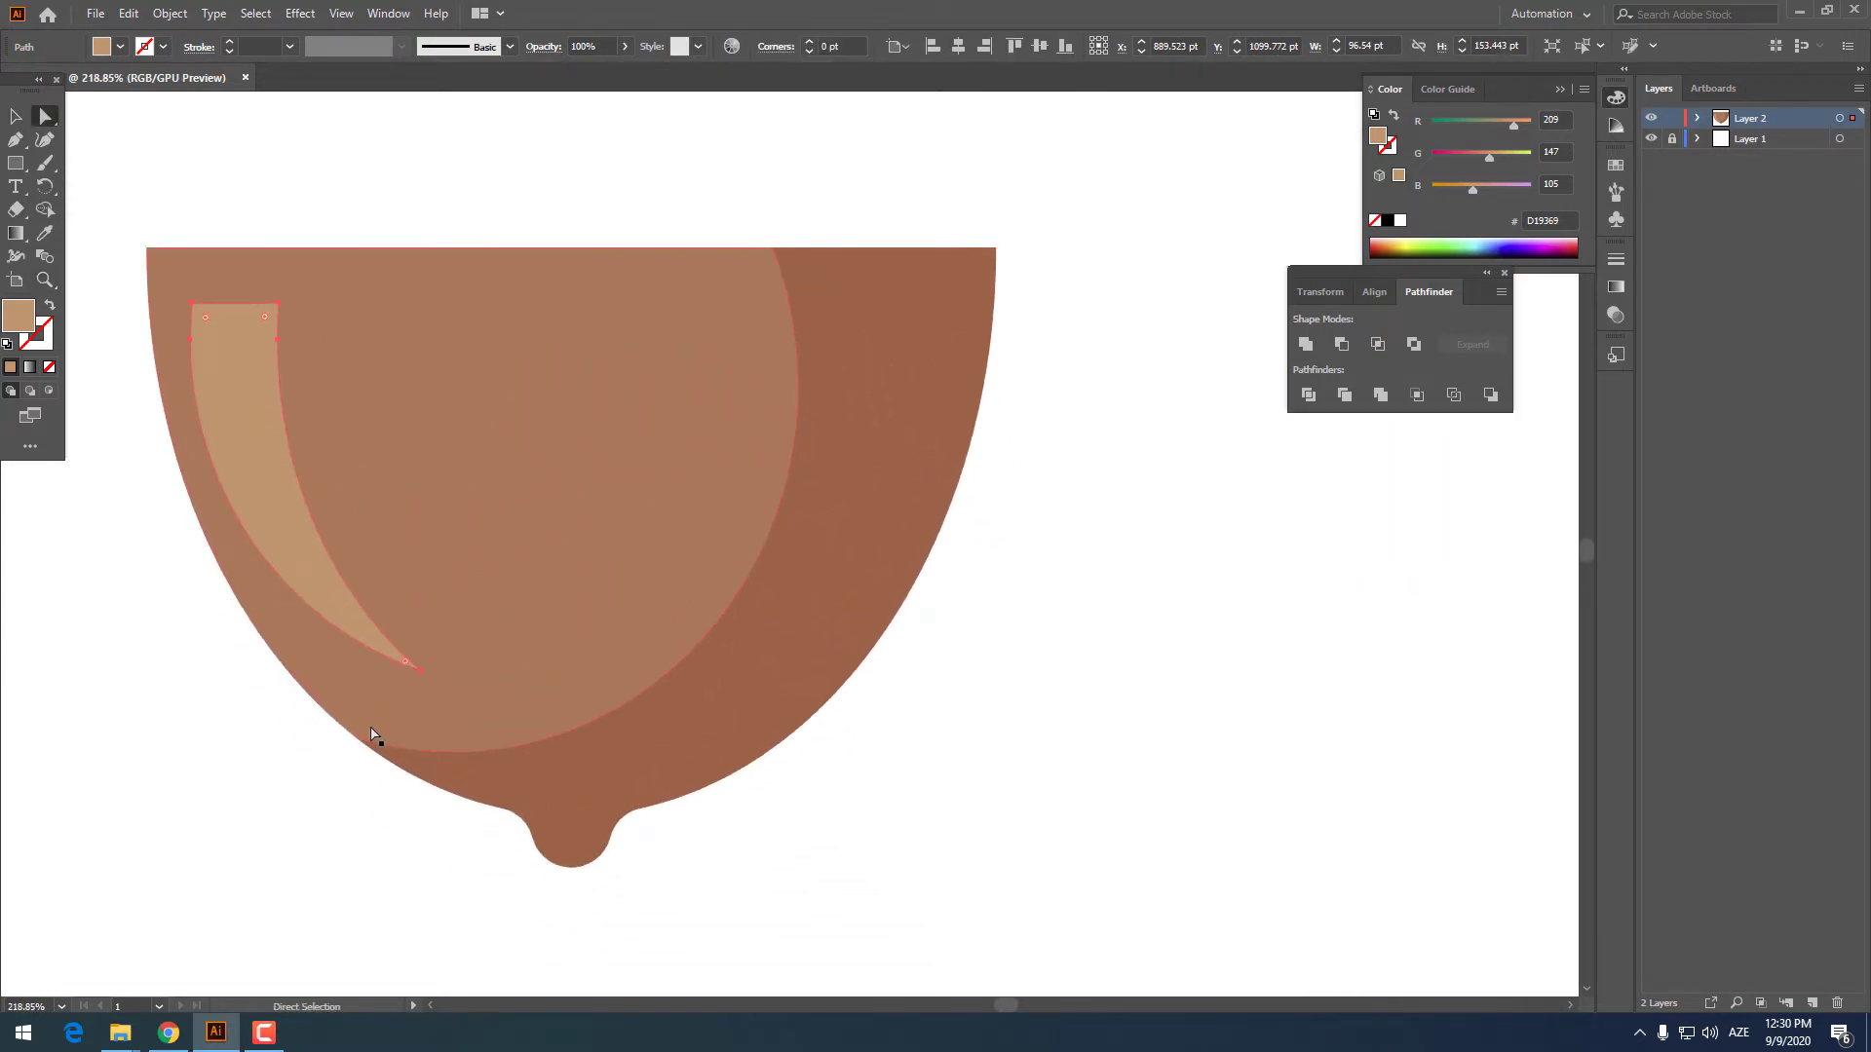
{"action": "left_click_drag", "start_coordinate": [427, 674], "coordinate": [408, 696]}
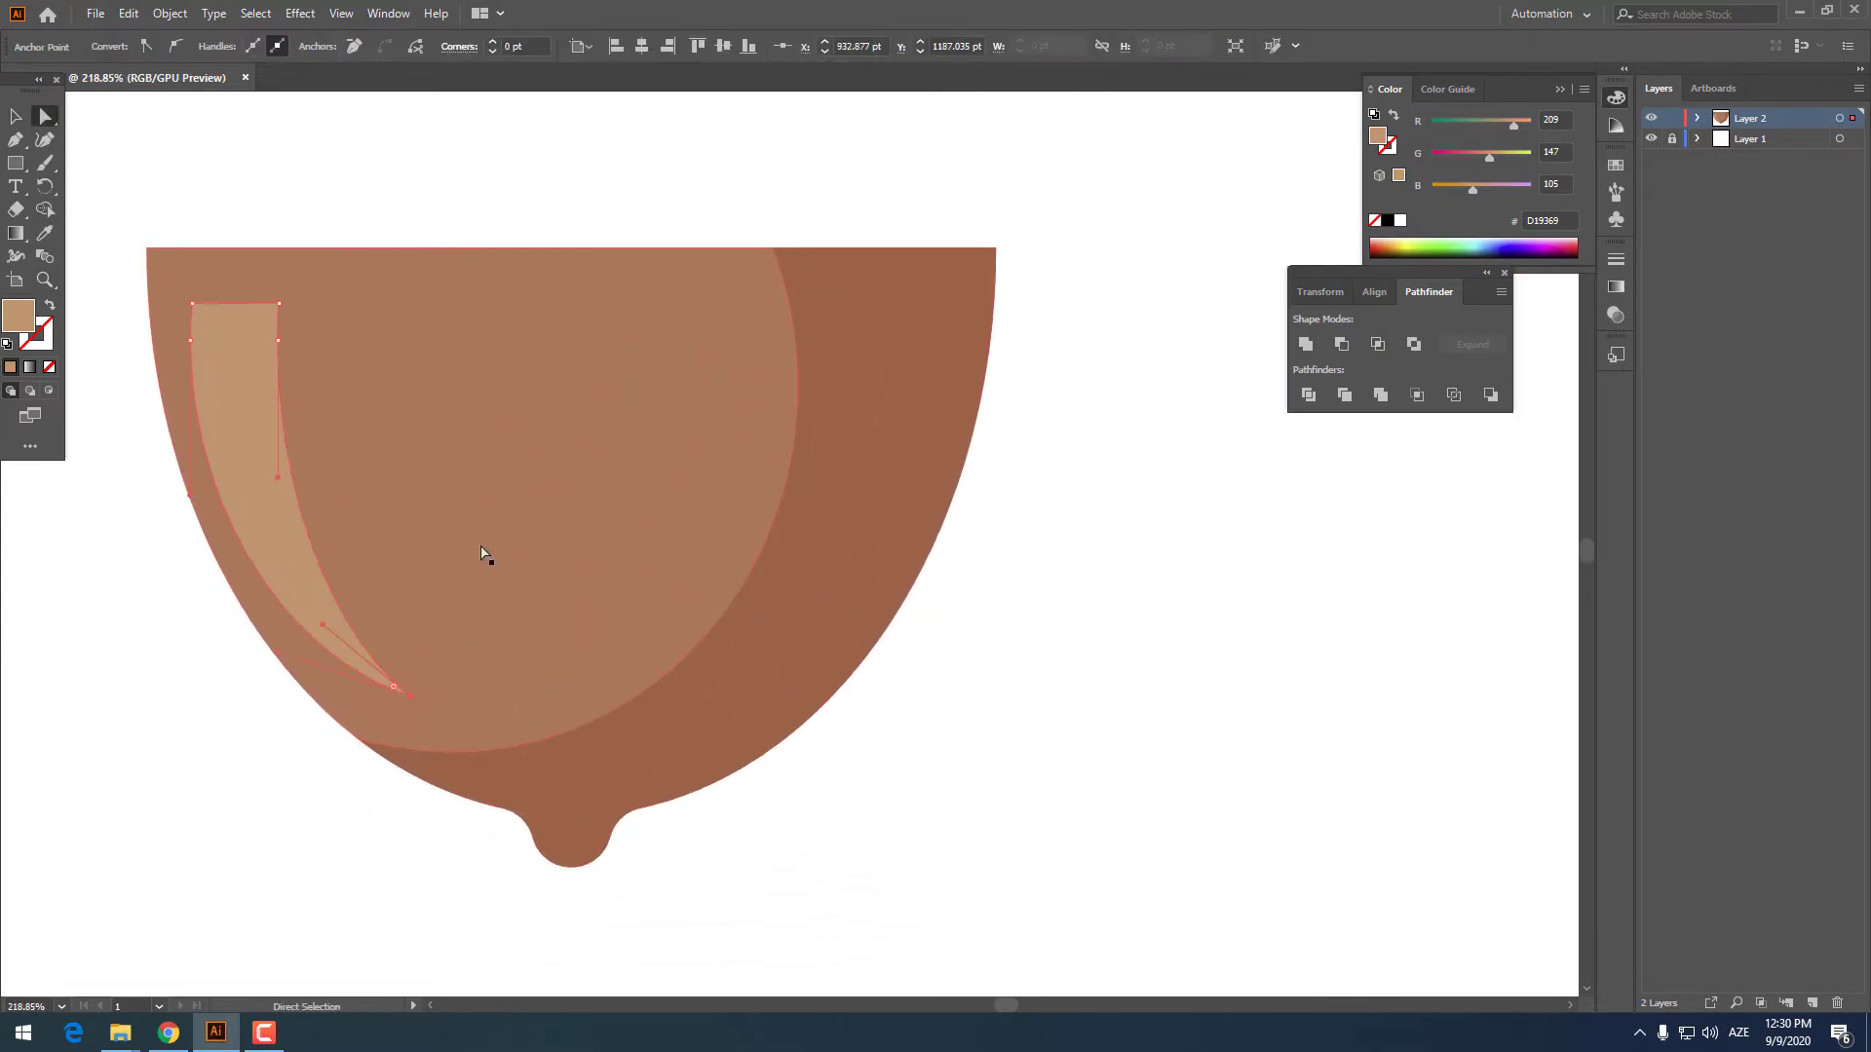
Change the fill of the crescent highlight to the lighter tan EDA370
{"action": "key", "text": "z"}
{"action": "left_click_drag", "start_coordinate": [438, 453], "coordinate": [171, 447]}
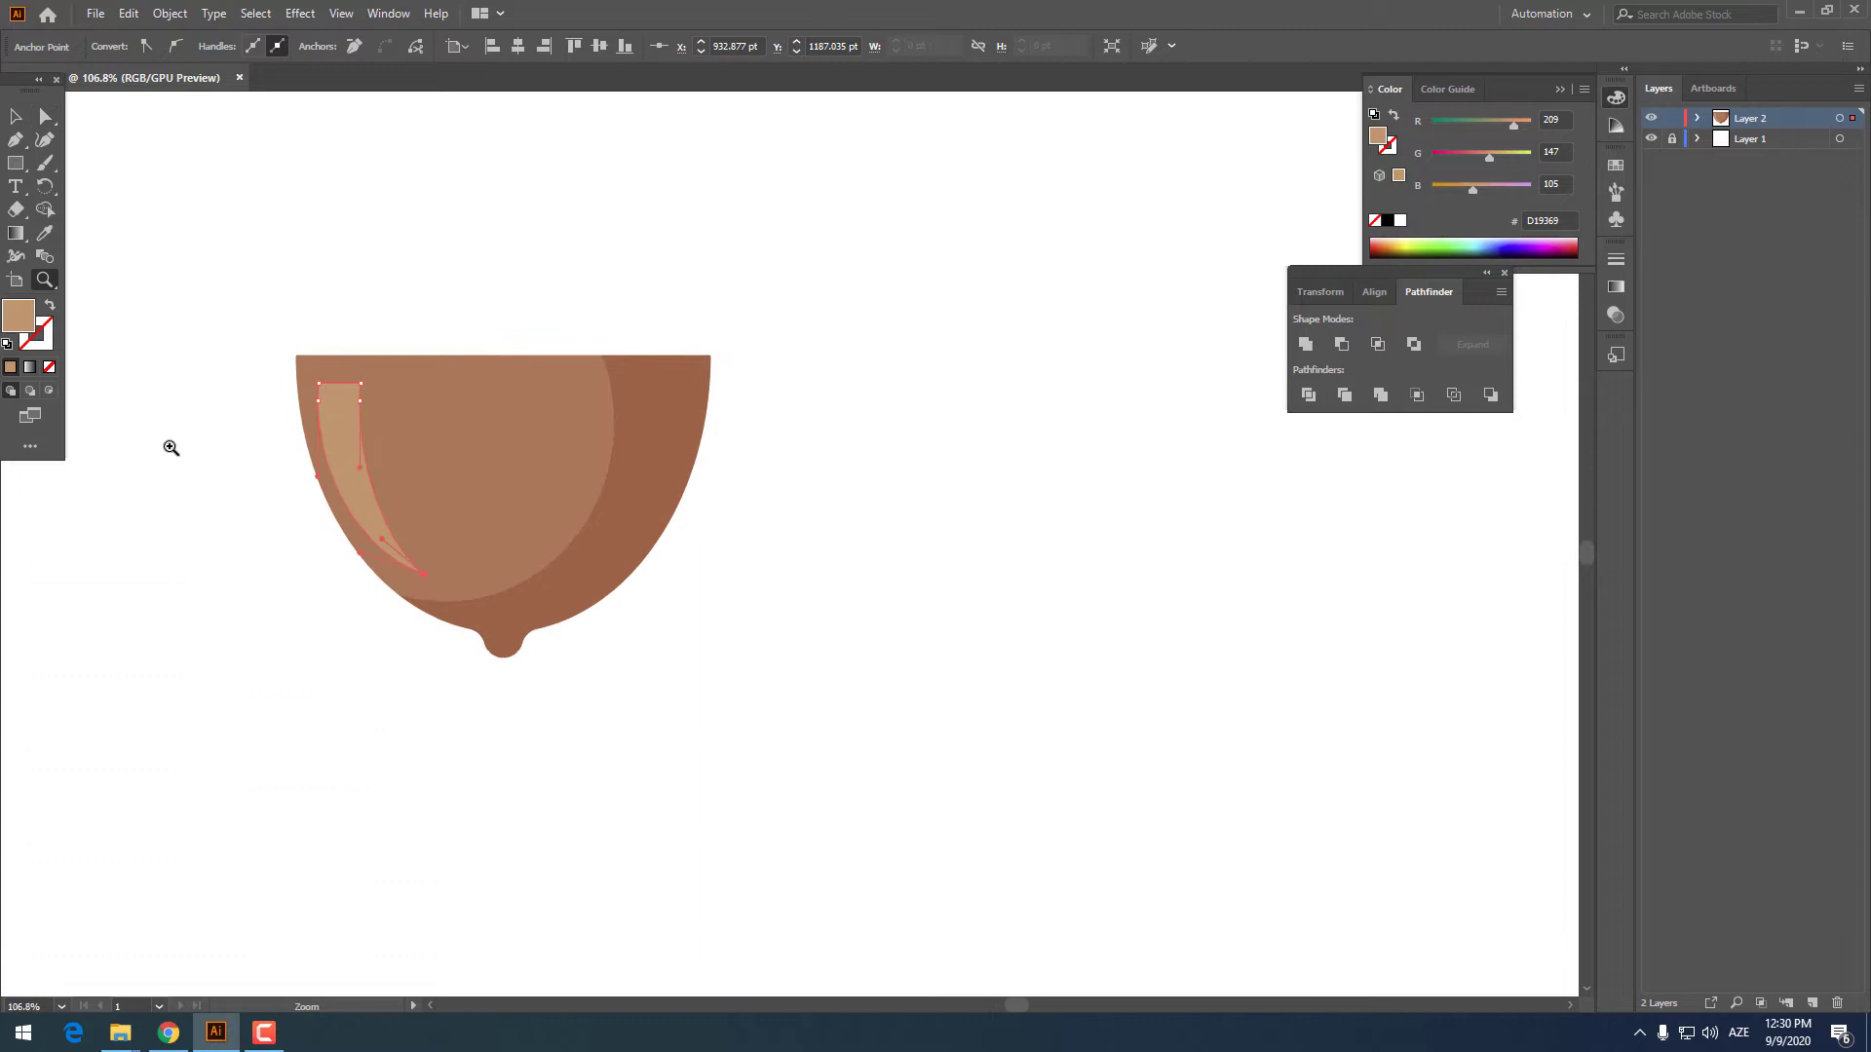
{"action": "double_click", "coordinate": [36, 320]}
{"action": "left_click", "coordinate": [751, 371]}
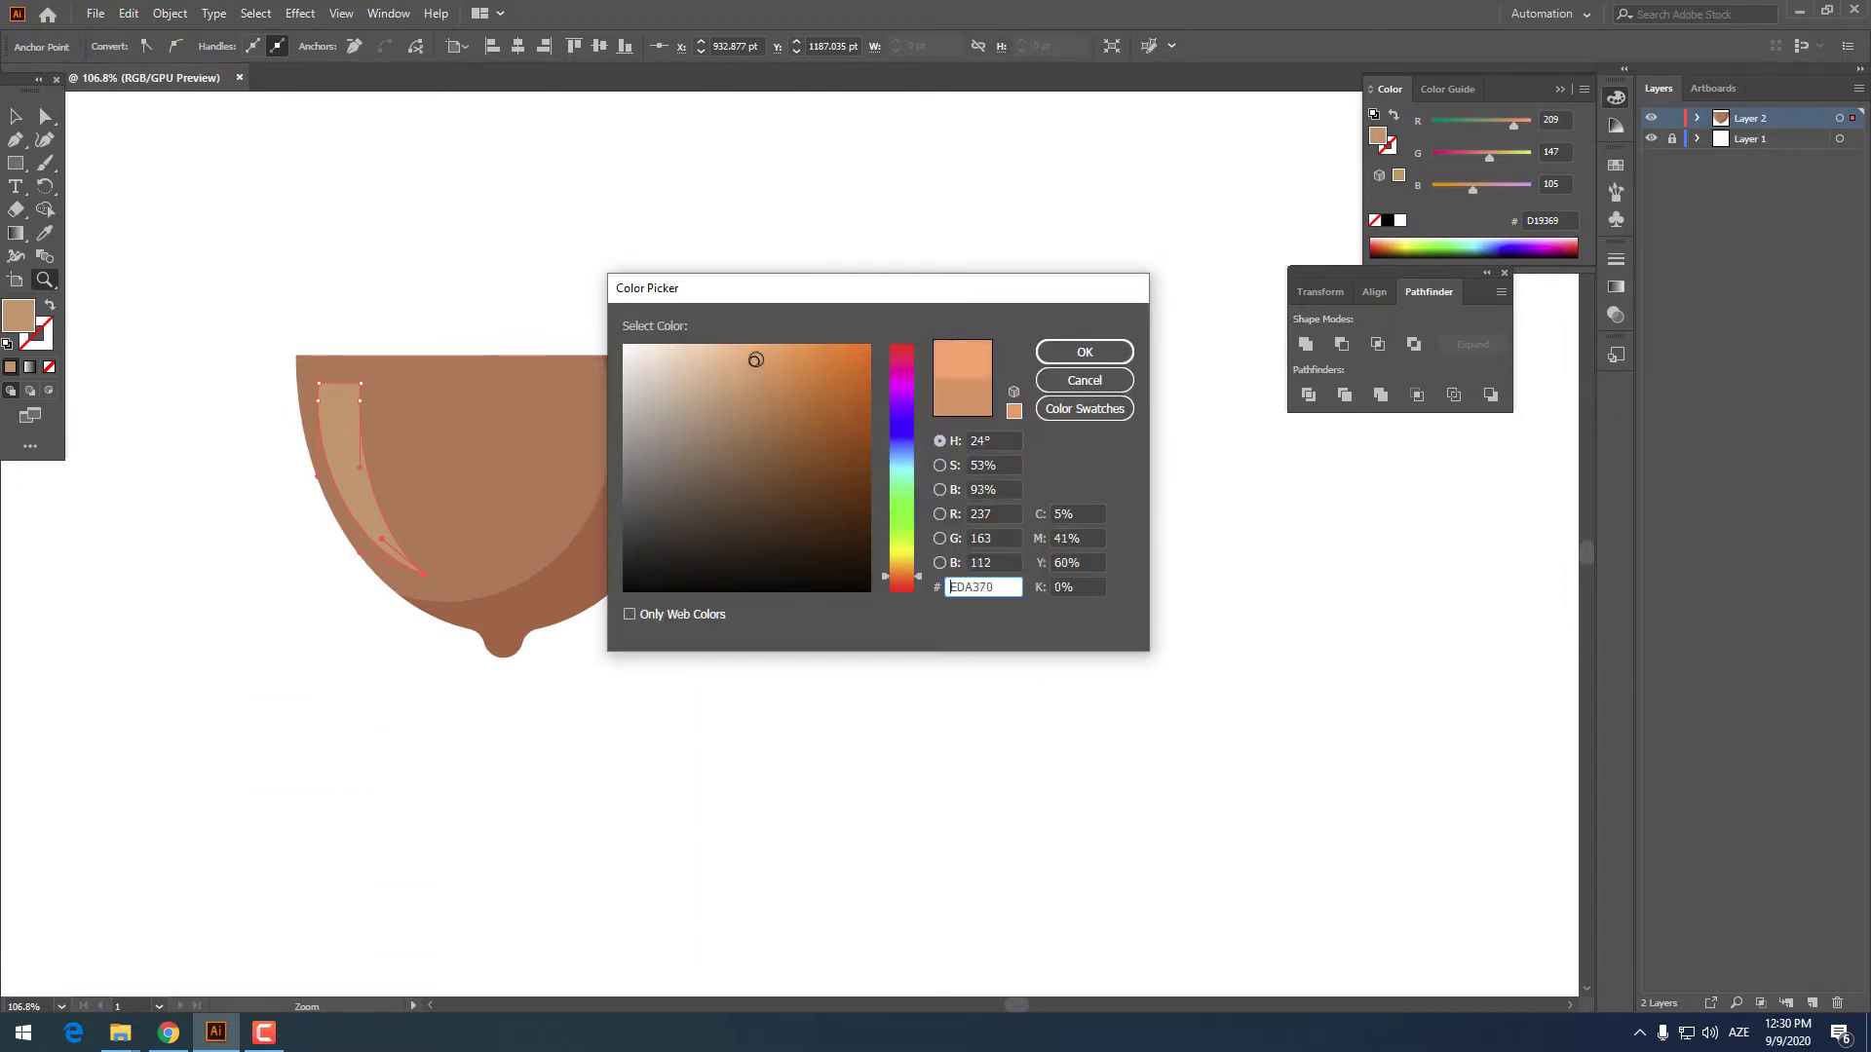
{"action": "left_click", "coordinate": [1076, 360]}
Nudge the crescent highlight slightly to the right on the acorn body and deselect it
{"action": "left_click_drag", "start_coordinate": [738, 426], "coordinate": [634, 518]}
{"action": "left_click_drag", "start_coordinate": [495, 502], "coordinate": [436, 681]}
{"action": "left_click", "coordinate": [19, 118]}
{"action": "left_click_drag", "start_coordinate": [356, 578], "coordinate": [365, 574]}
{"action": "left_click", "coordinate": [897, 523]}
Draw a rectangle about 472 by 192 pt for the cap, resting on the flat upper edge of the acorn body
{"action": "key", "text": "z"}
{"action": "left_click_drag", "start_coordinate": [898, 523], "coordinate": [774, 526]}
{"action": "left_click_drag", "start_coordinate": [774, 527], "coordinate": [885, 636]}
{"action": "left_click_drag", "start_coordinate": [885, 636], "coordinate": [854, 659]}
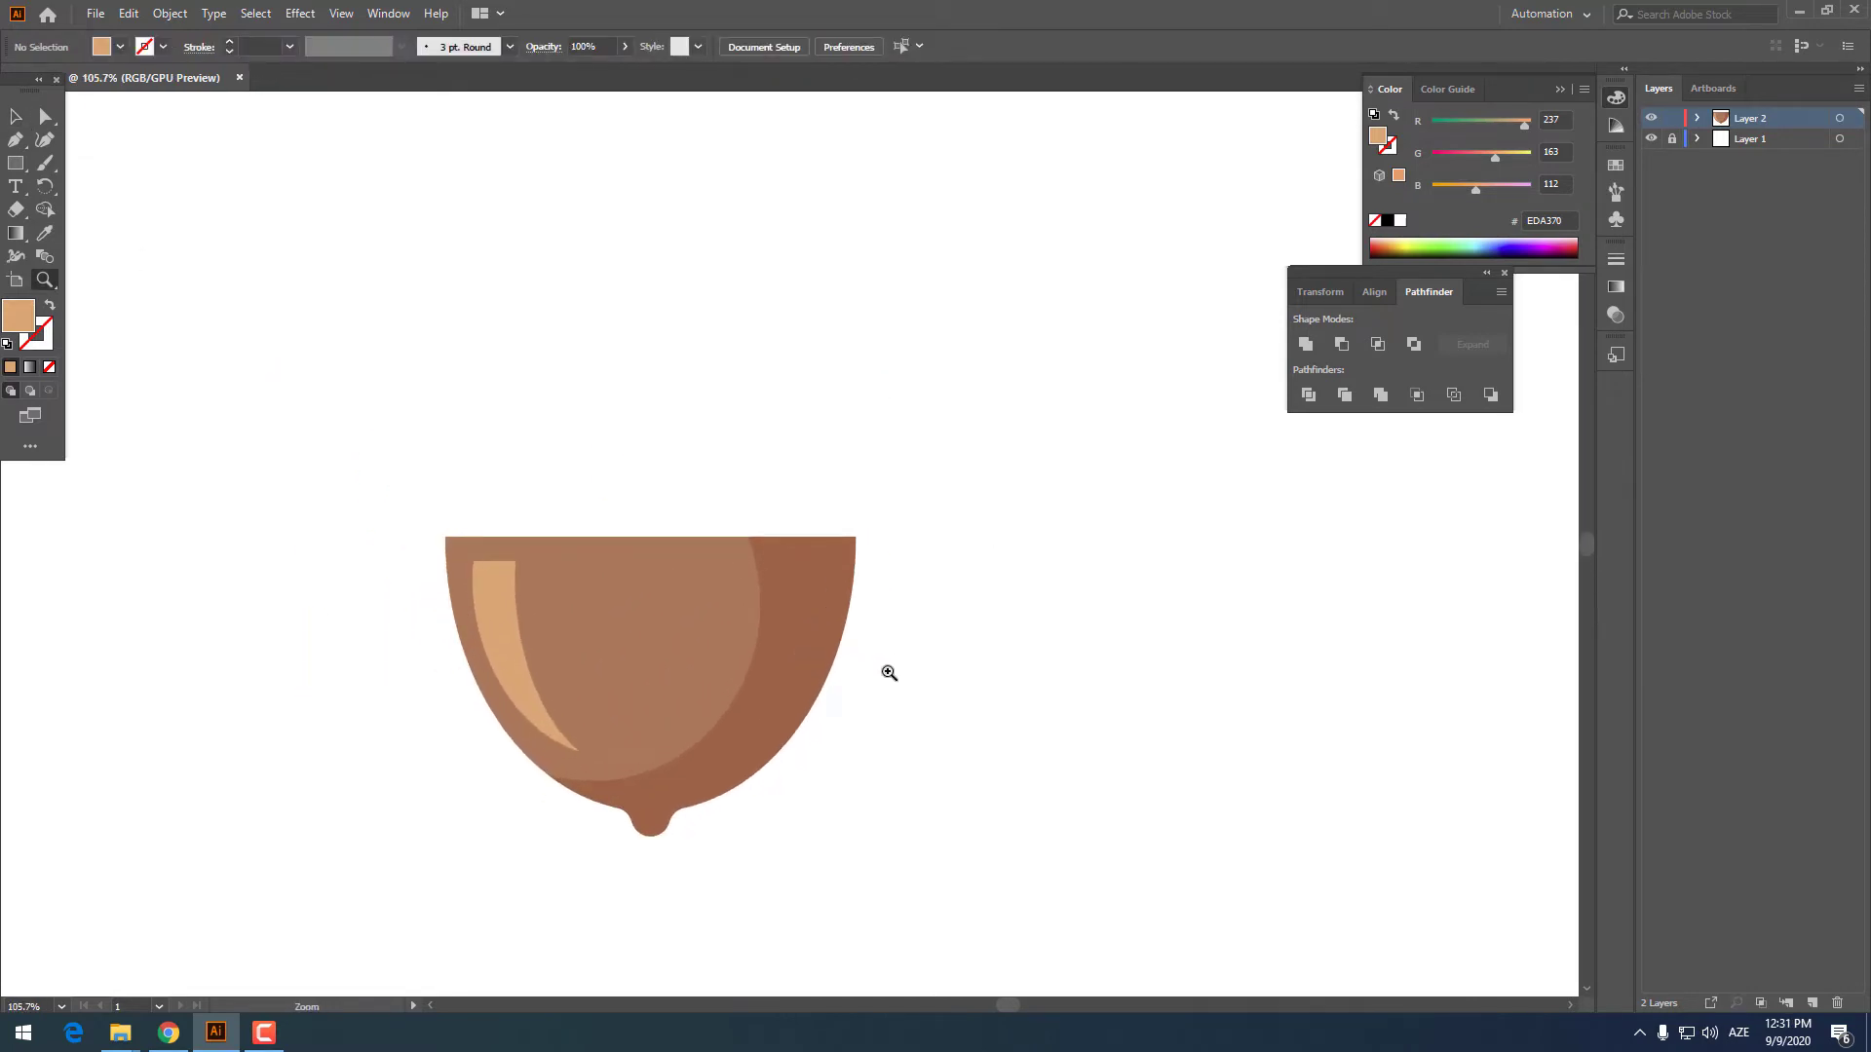
{"action": "left_click_drag", "start_coordinate": [889, 672], "coordinate": [981, 668]}
{"action": "left_click_drag", "start_coordinate": [856, 639], "coordinate": [898, 628]}
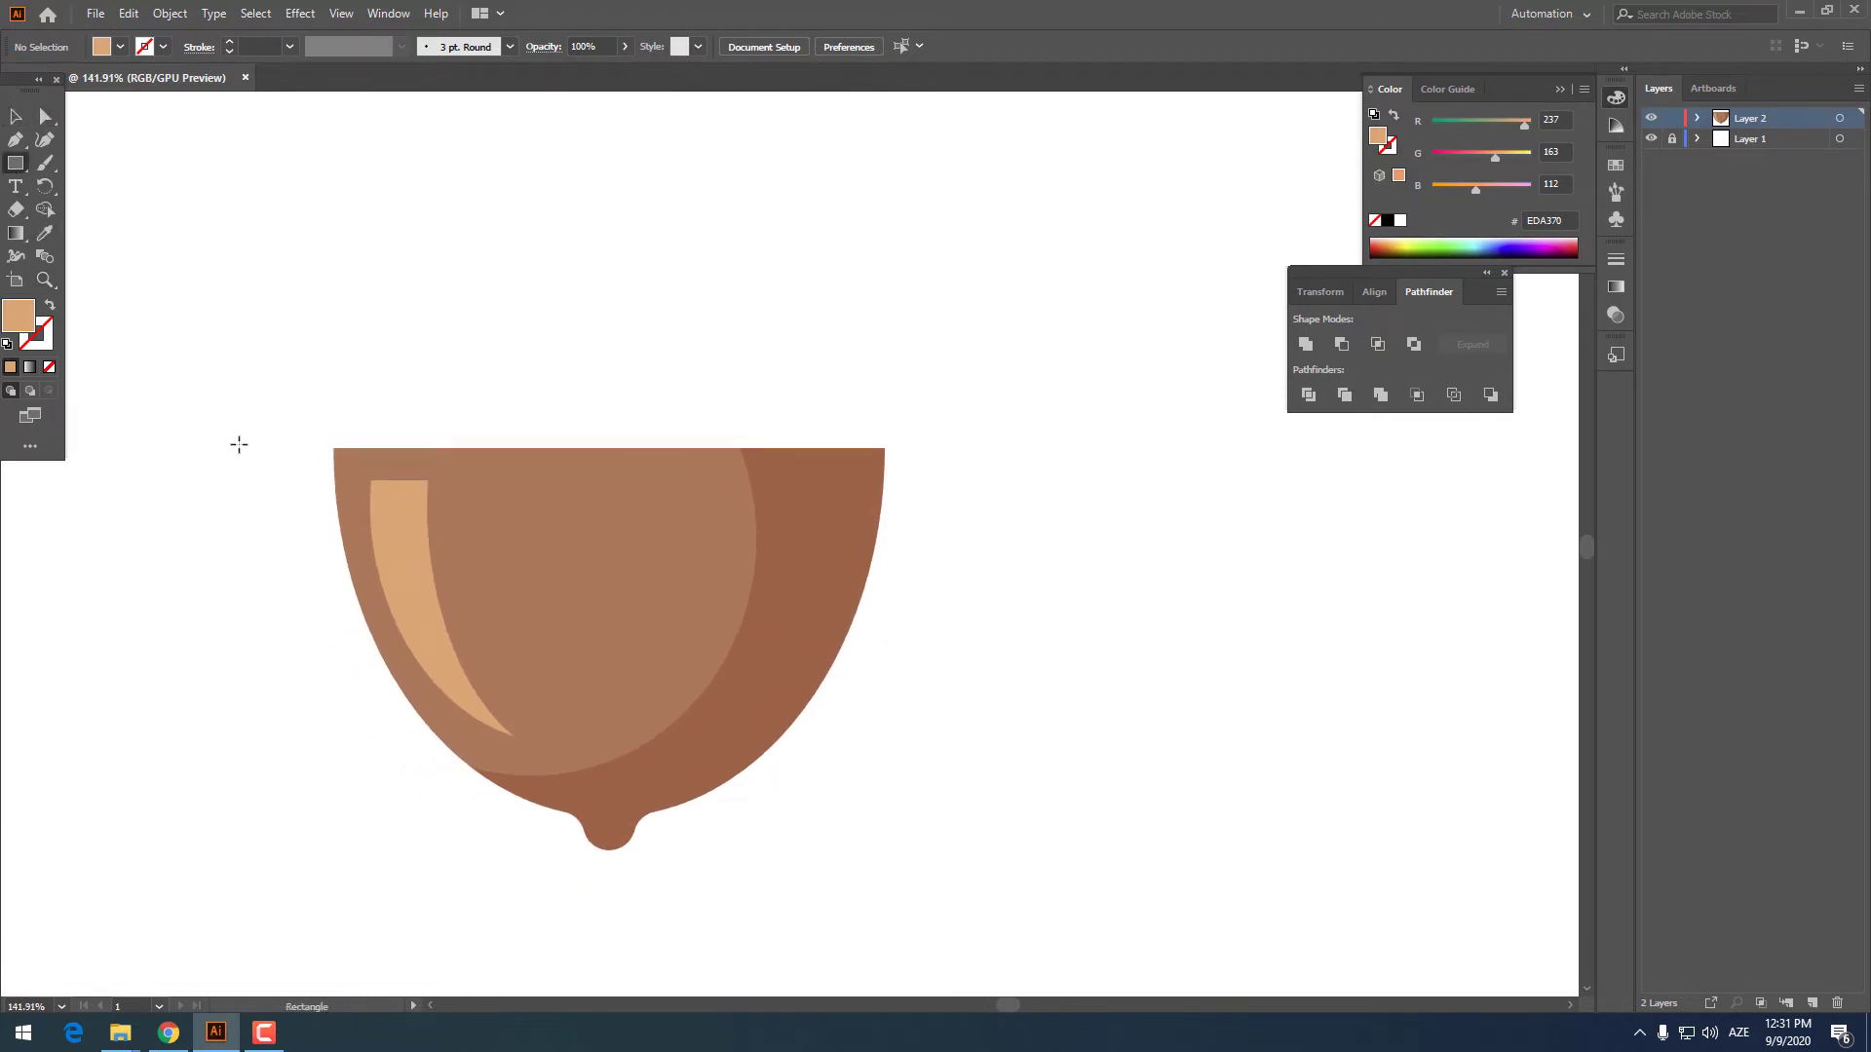
{"action": "left_click_drag", "start_coordinate": [223, 449], "coordinate": [958, 150]}
{"action": "left_click_drag", "start_coordinate": [907, 195], "coordinate": [955, 277]}
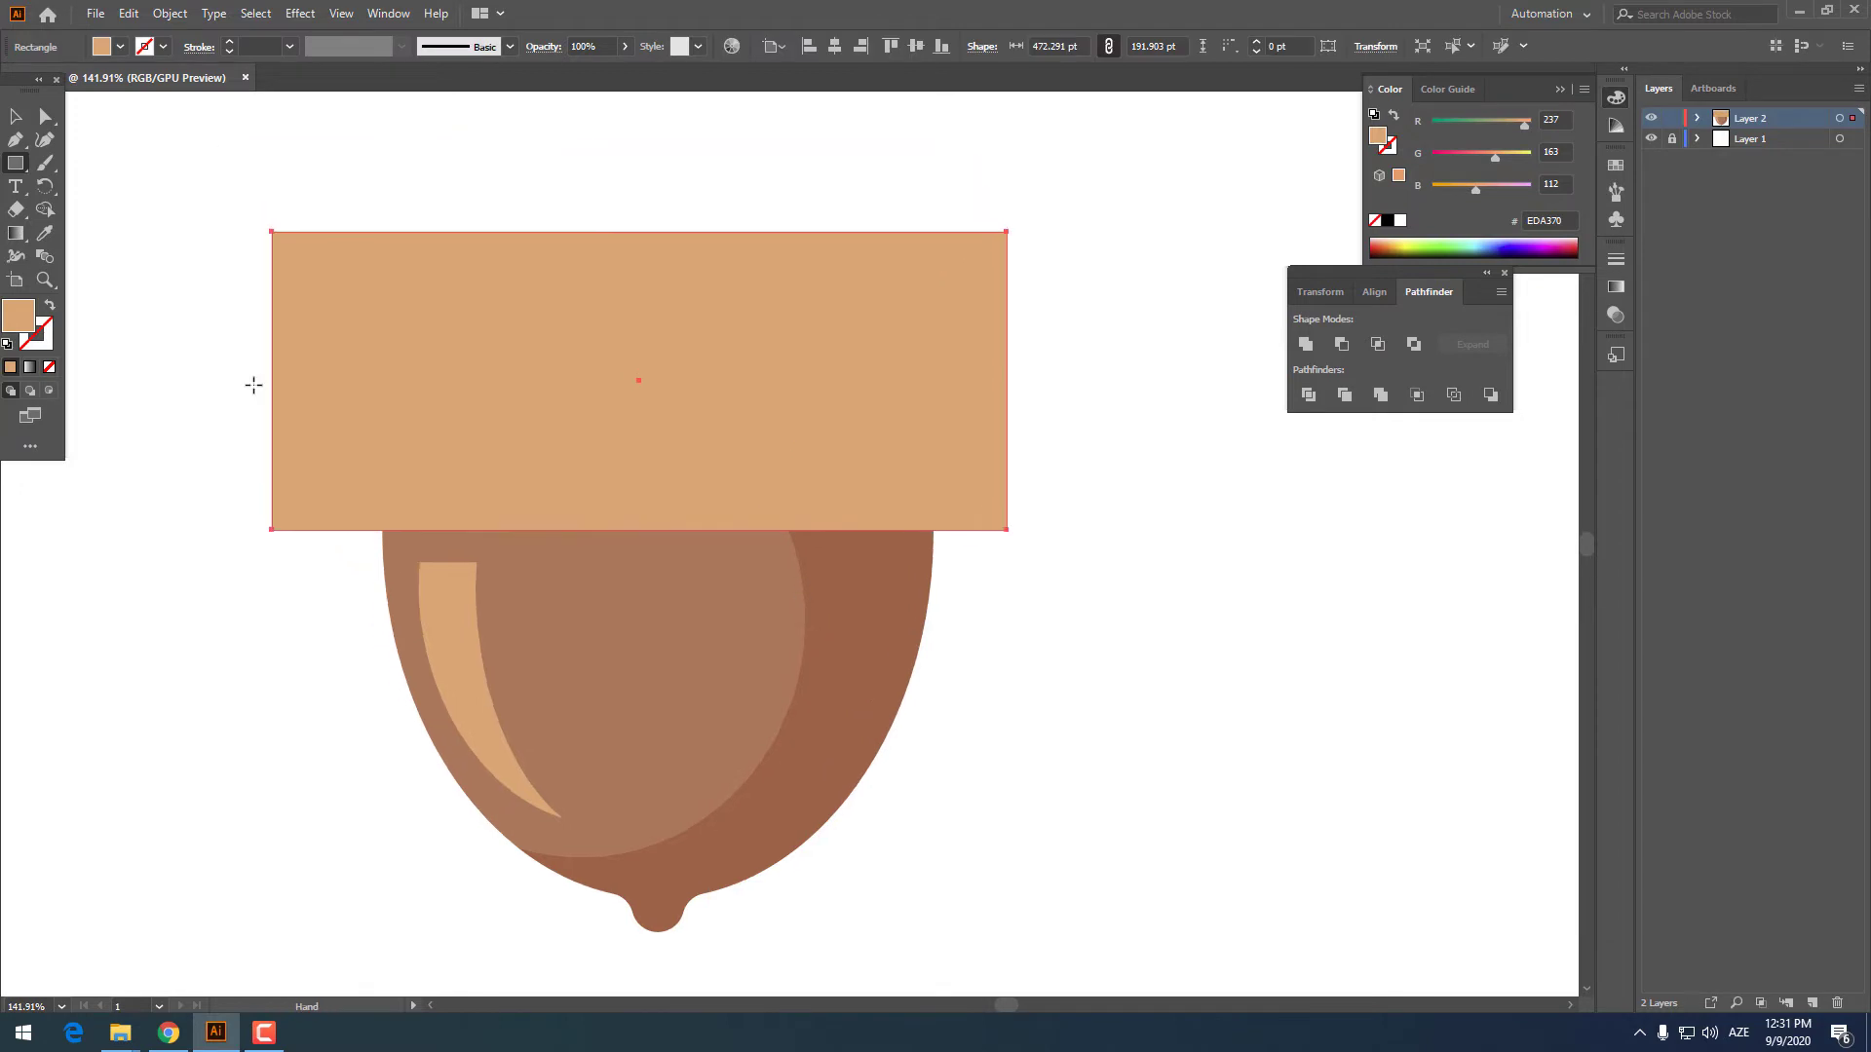
Fill the cap rectangle with the dark brown 894733
{"action": "left_click", "coordinate": [45, 232]}
{"action": "left_click", "coordinate": [915, 627]}
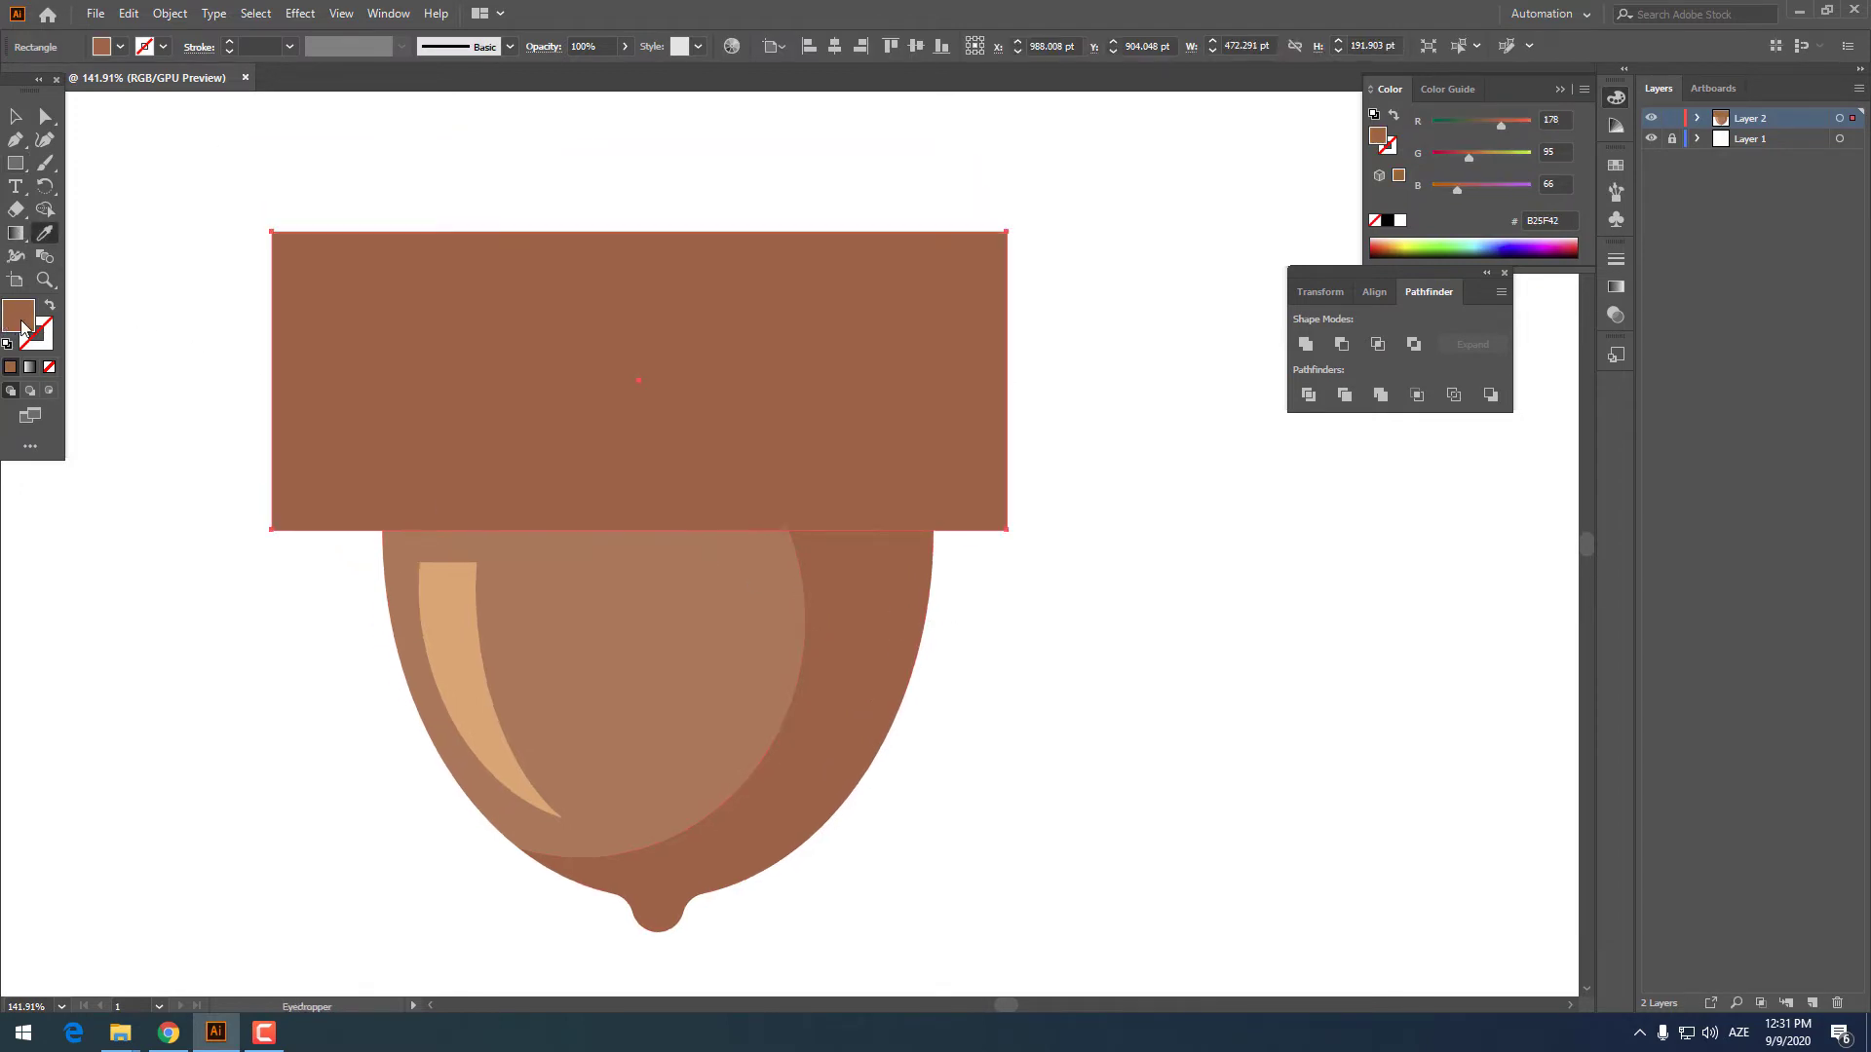
{"action": "double_click", "coordinate": [20, 316]}
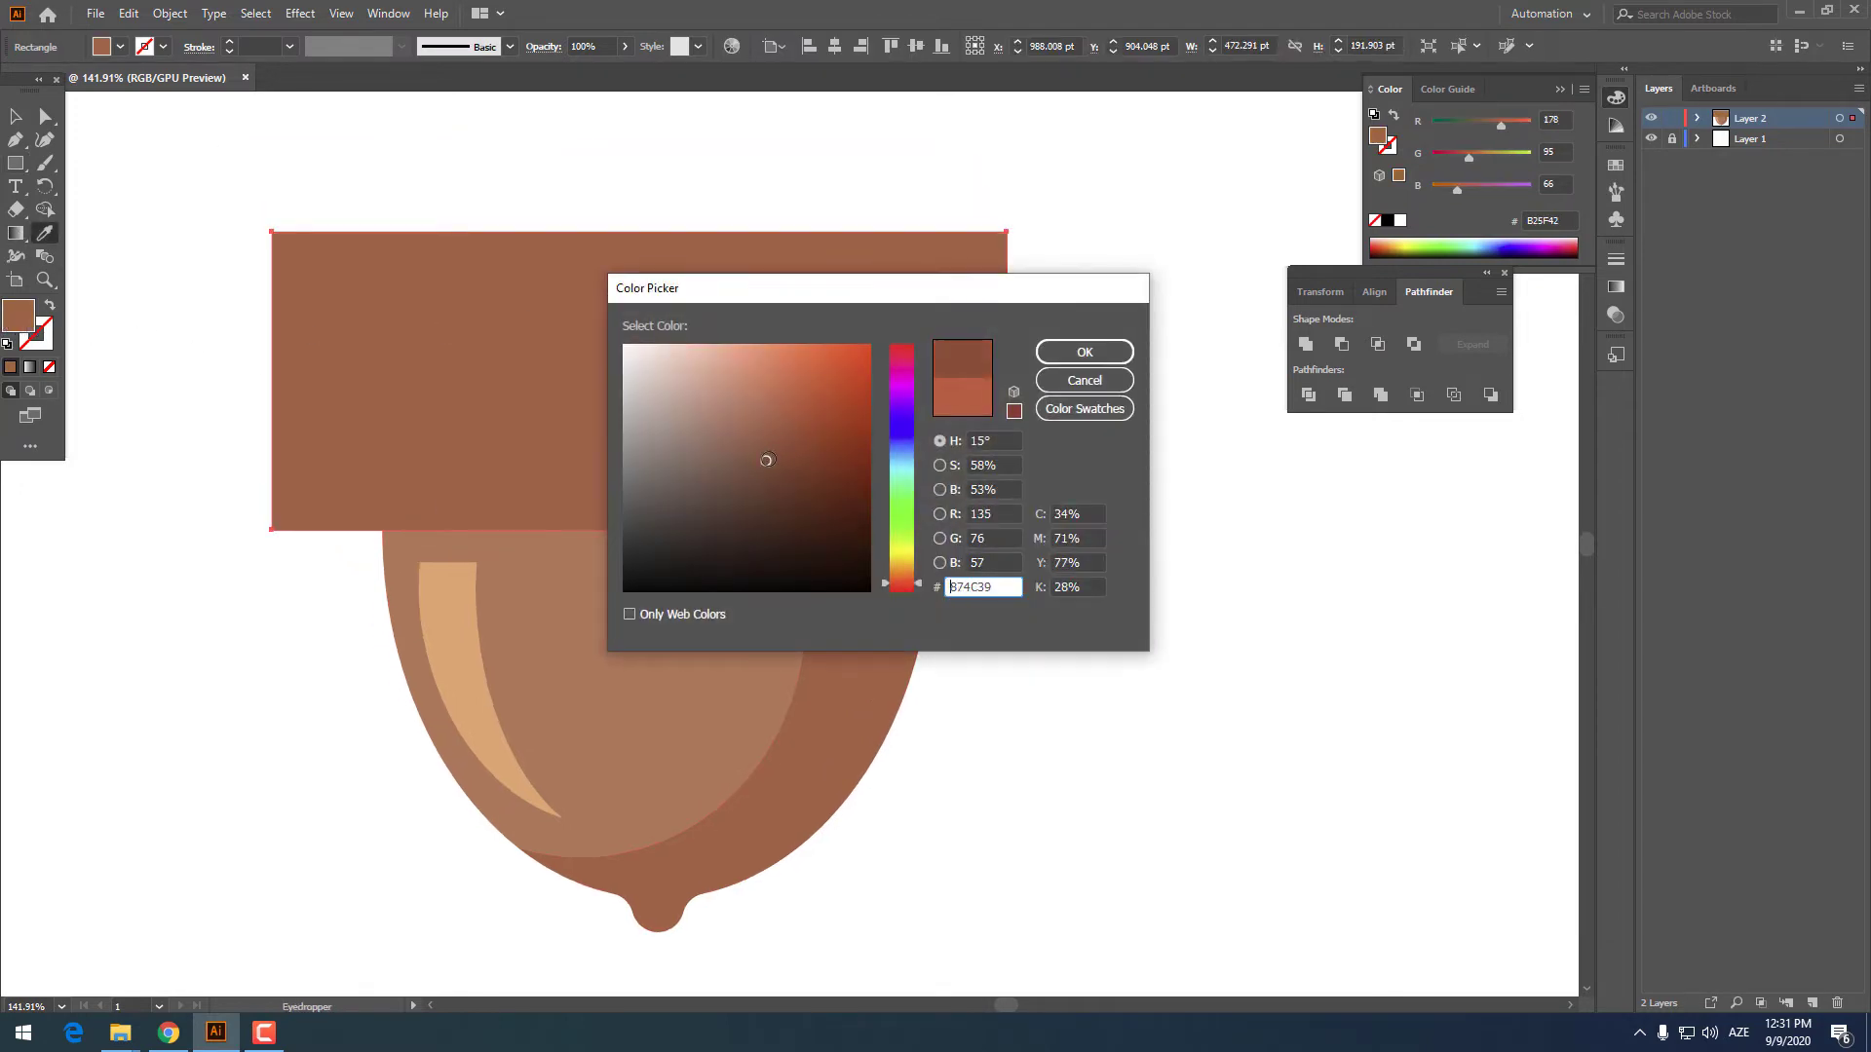
{"action": "type", "text": "894733"}
{"action": "left_click", "coordinate": [1120, 349]}
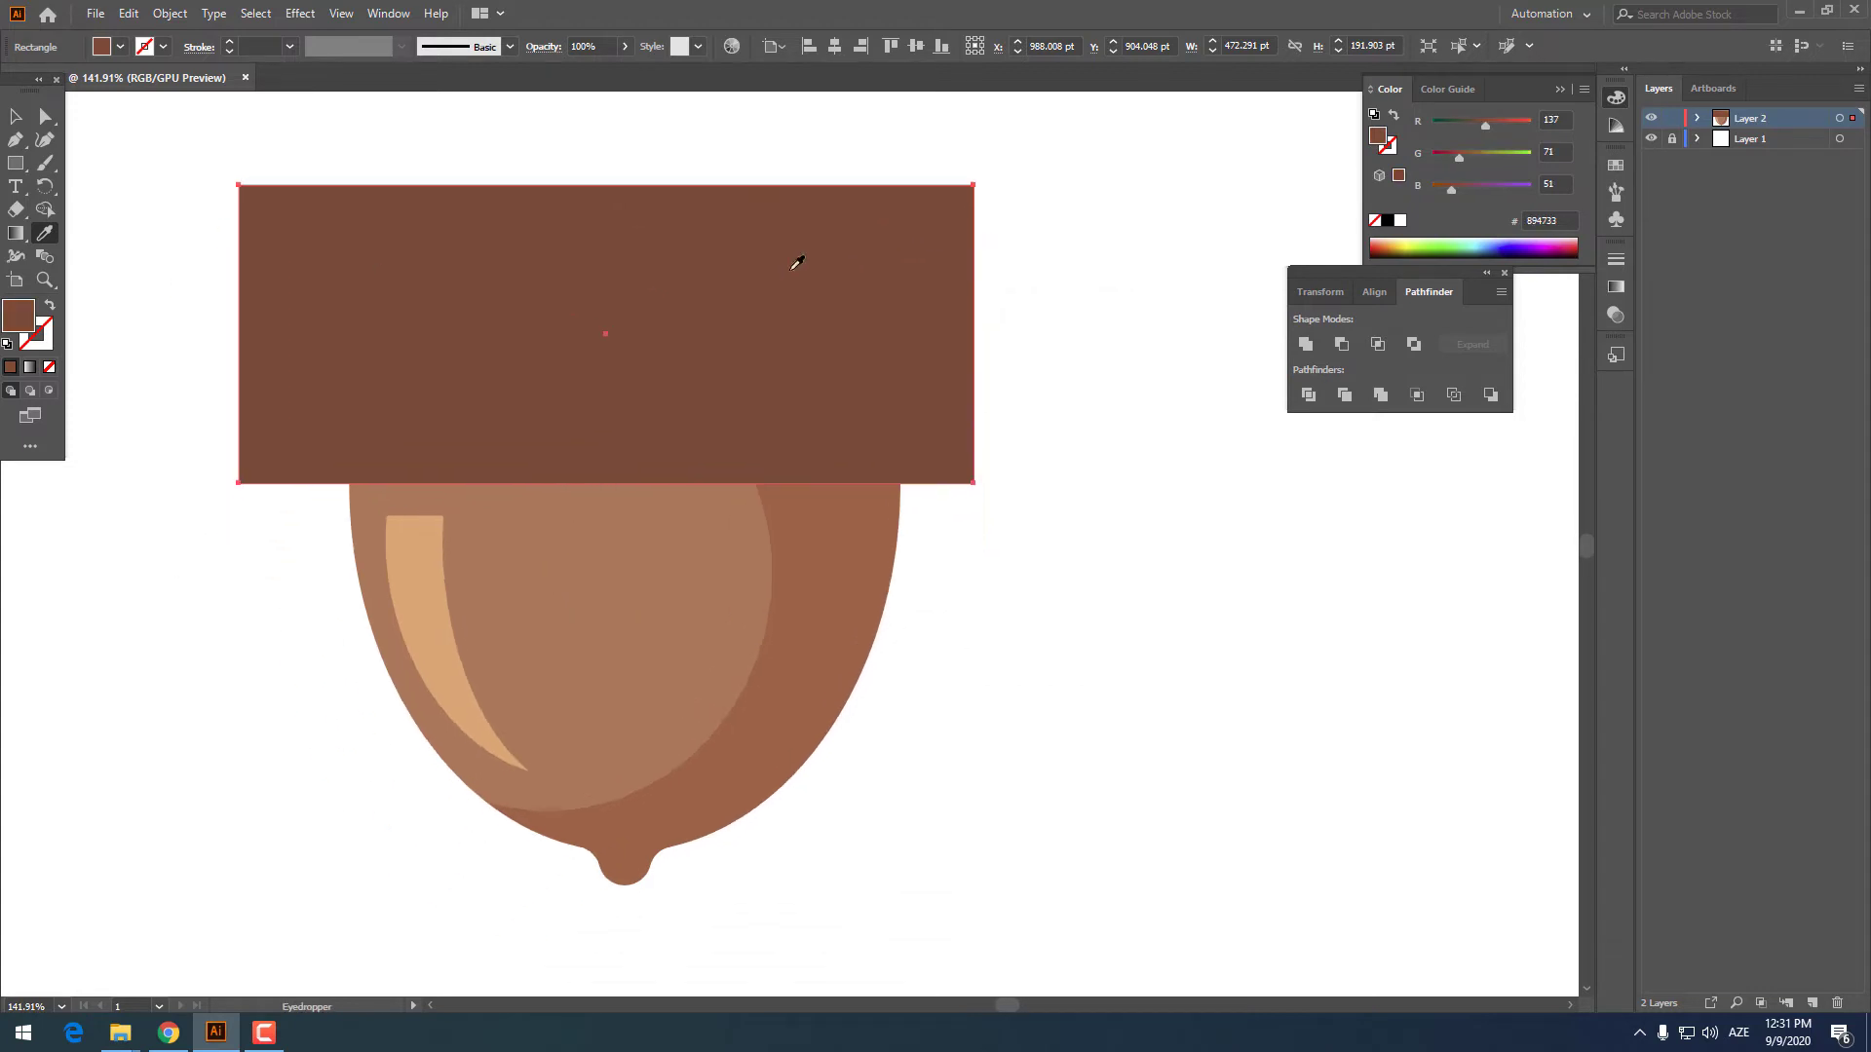
Group the acorn body parts and center them horizontally with the cap rectangle
{"action": "left_click", "coordinate": [12, 116]}
{"action": "left_click_drag", "start_coordinate": [1009, 830], "coordinate": [234, 609]}
{"action": "right_click", "coordinate": [643, 693]}
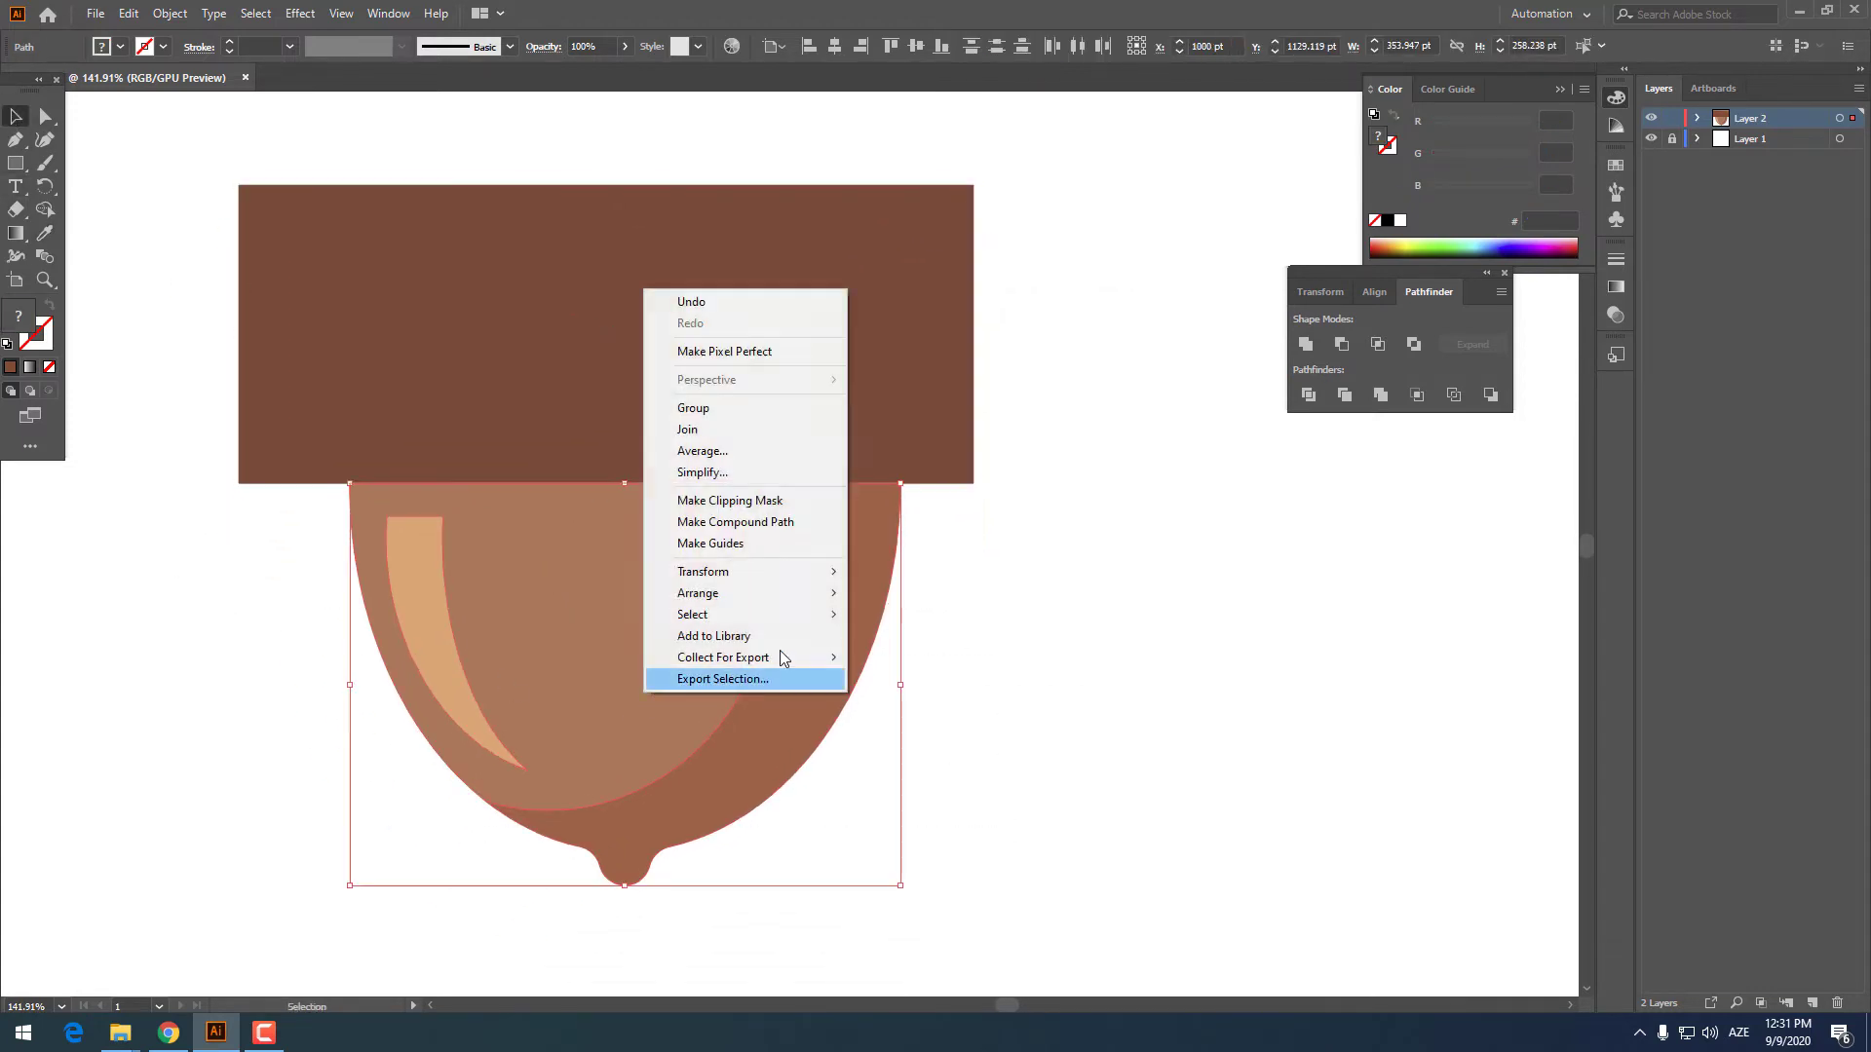
{"action": "left_click", "coordinate": [726, 408]}
{"action": "key", "text": "ctrl+a"}
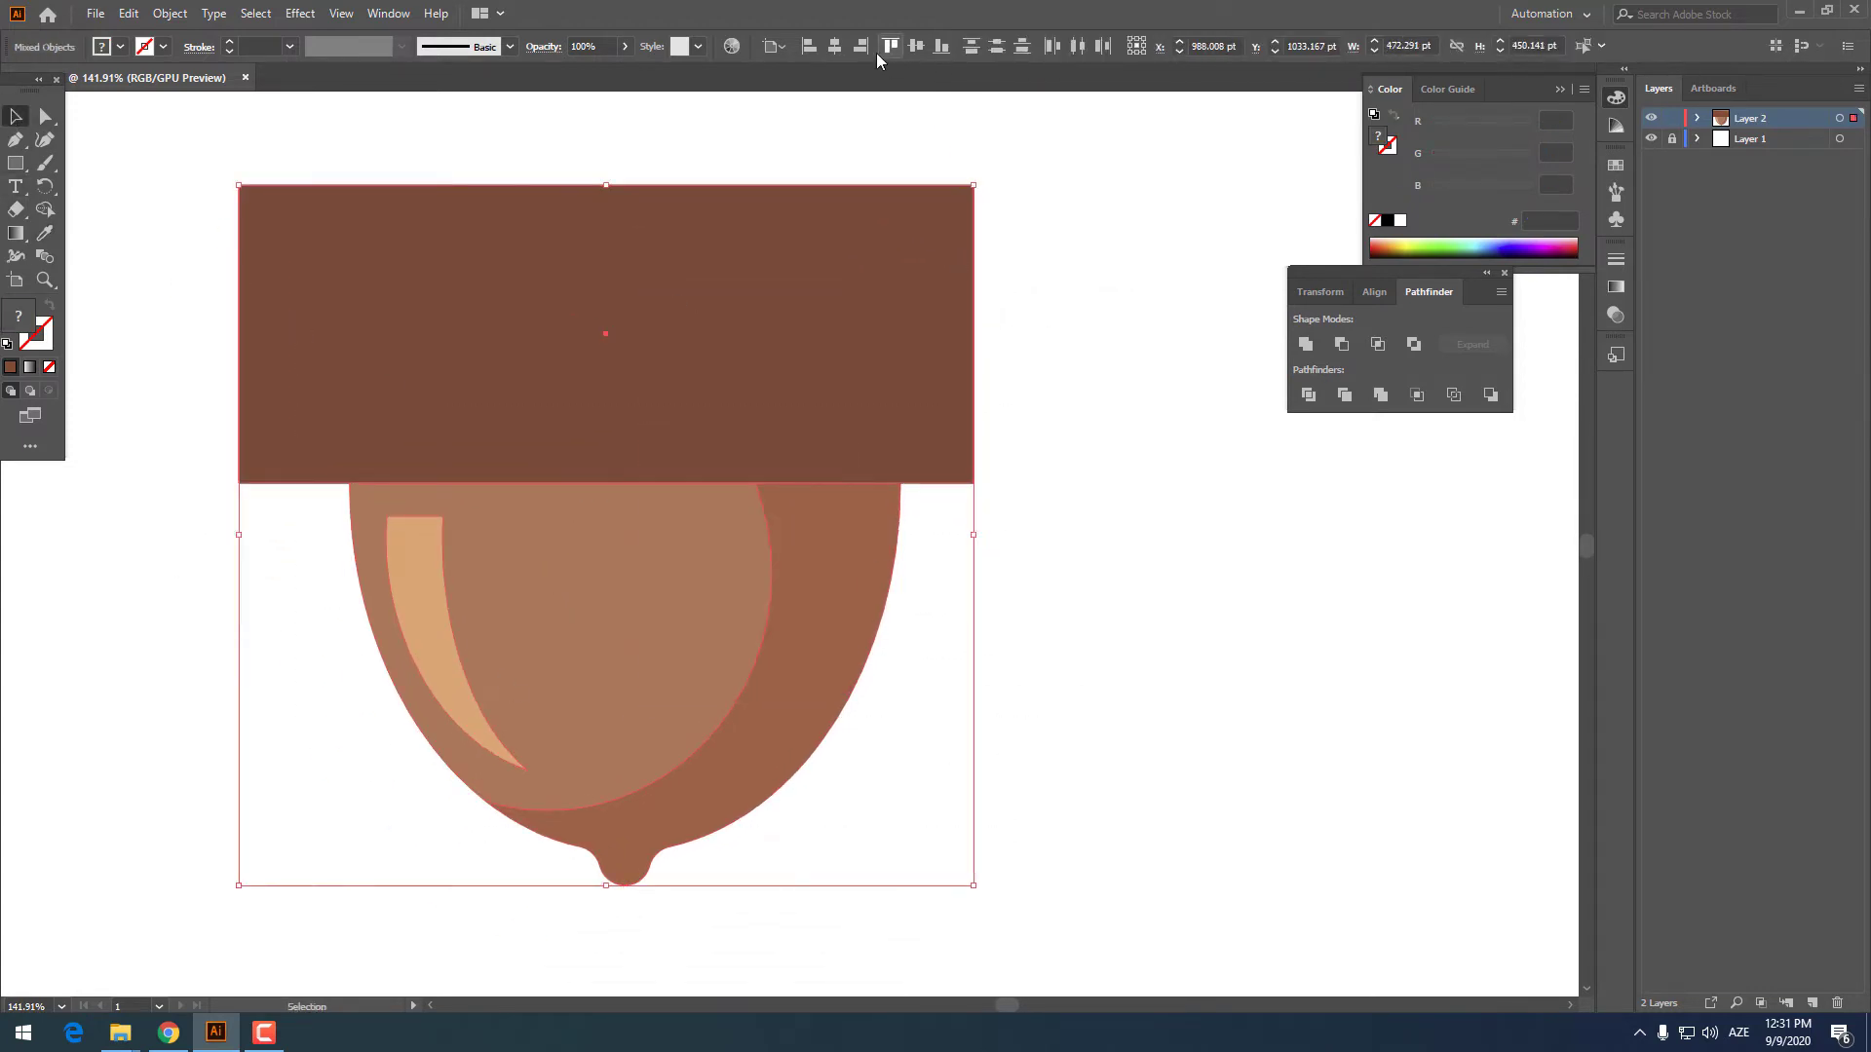
{"action": "left_click", "coordinate": [835, 46]}
{"action": "left_click", "coordinate": [1134, 534]}
Round the cap rectangle's two upper corners strongly and its two lower corners slightly
{"action": "left_click_drag", "start_coordinate": [1073, 519], "coordinate": [1093, 620]}
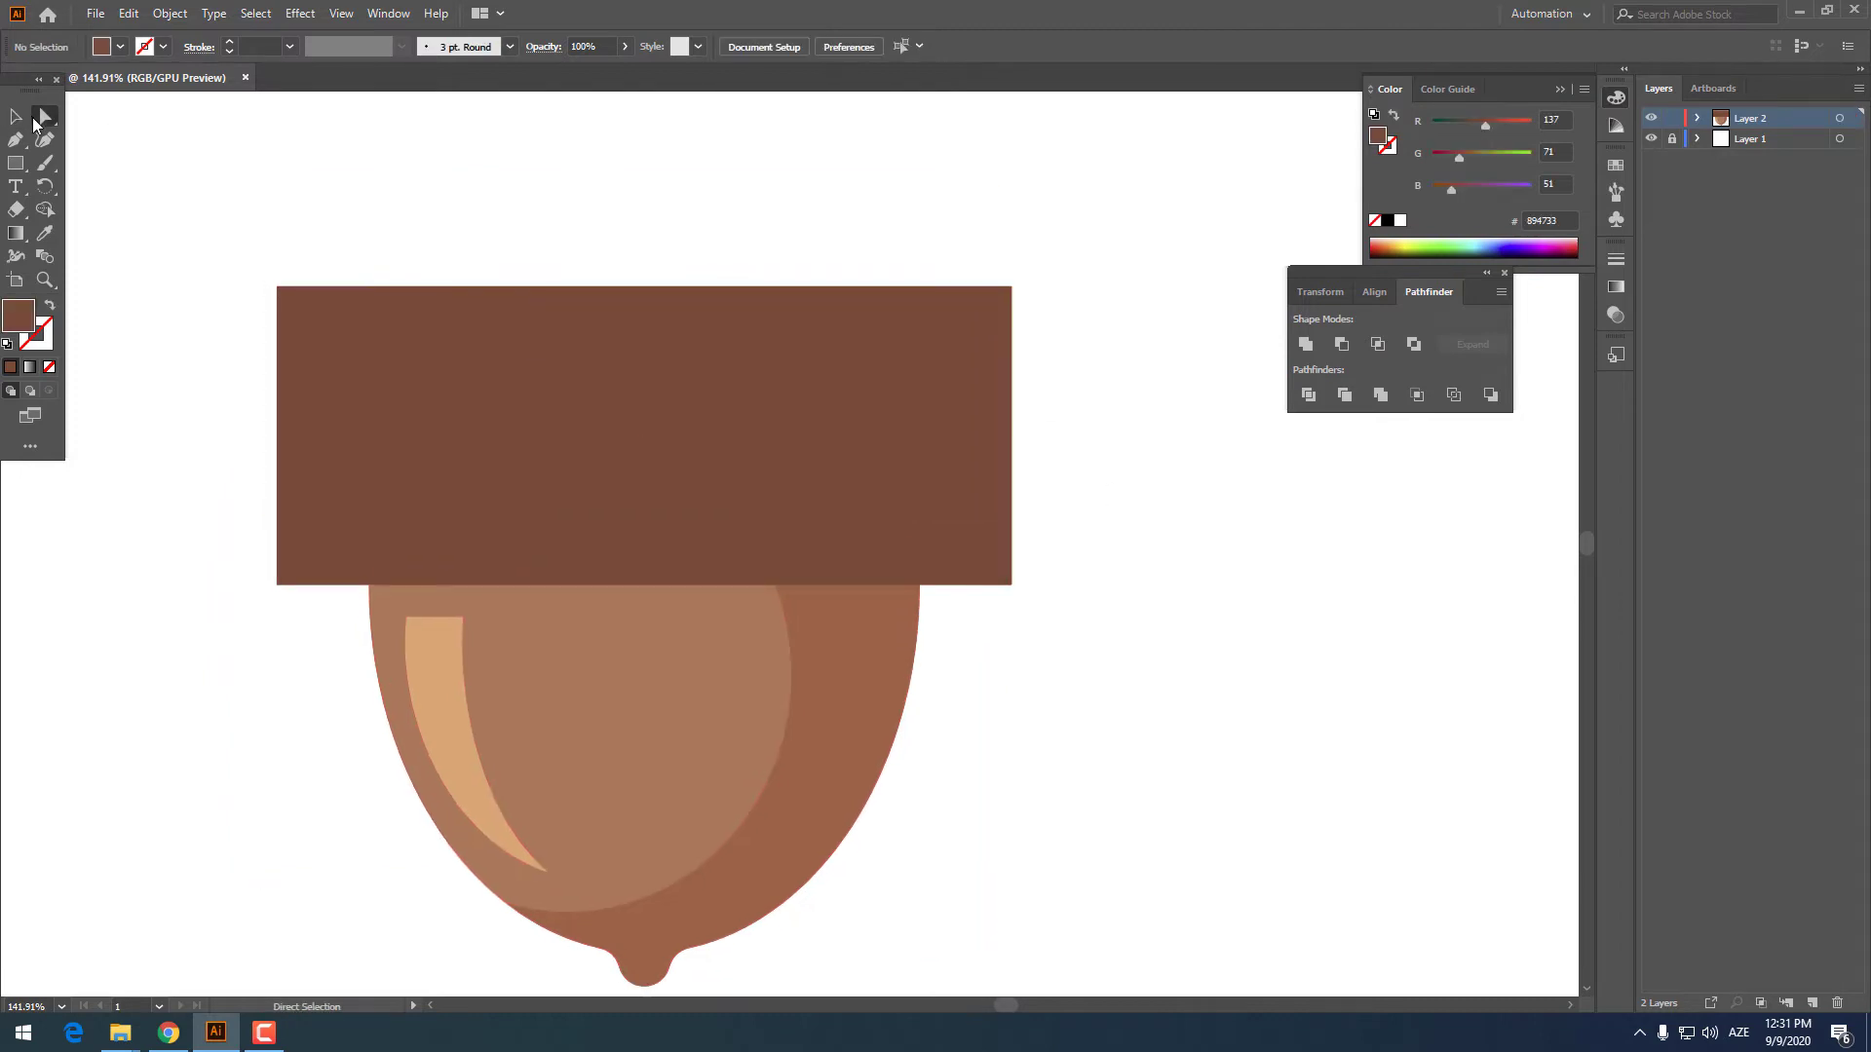
{"action": "left_click_drag", "start_coordinate": [836, 357], "coordinate": [1053, 317]}
{"action": "left_click_drag", "start_coordinate": [289, 305], "coordinate": [510, 523]}
{"action": "left_click_drag", "start_coordinate": [1057, 605], "coordinate": [984, 572]}
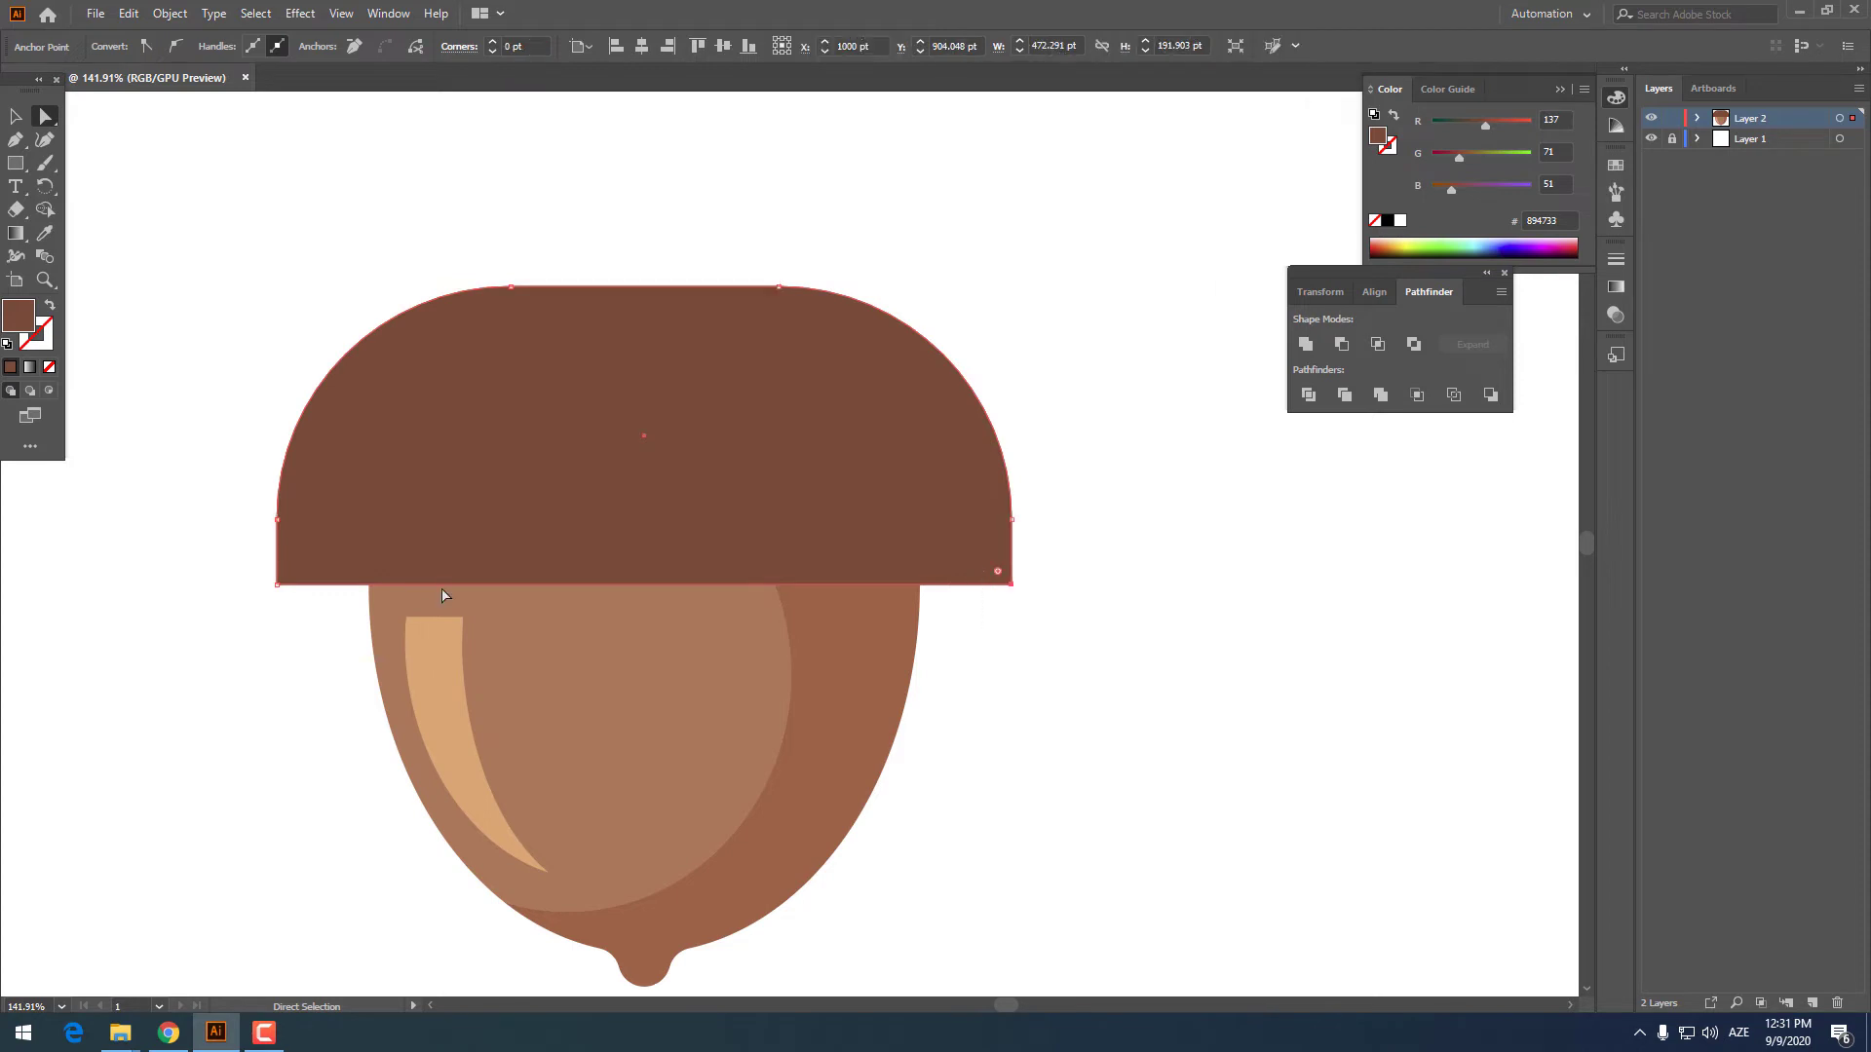
{"action": "left_click_drag", "start_coordinate": [296, 612], "coordinate": [1036, 285]}
{"action": "left_click_drag", "start_coordinate": [510, 521], "coordinate": [544, 719]}
Narrow the cap symmetrically about its center to a width of about 423 pt
{"action": "key", "text": "z"}
{"action": "left_click_drag", "start_coordinate": [893, 524], "coordinate": [693, 574]}
{"action": "left_click", "coordinate": [15, 115]}
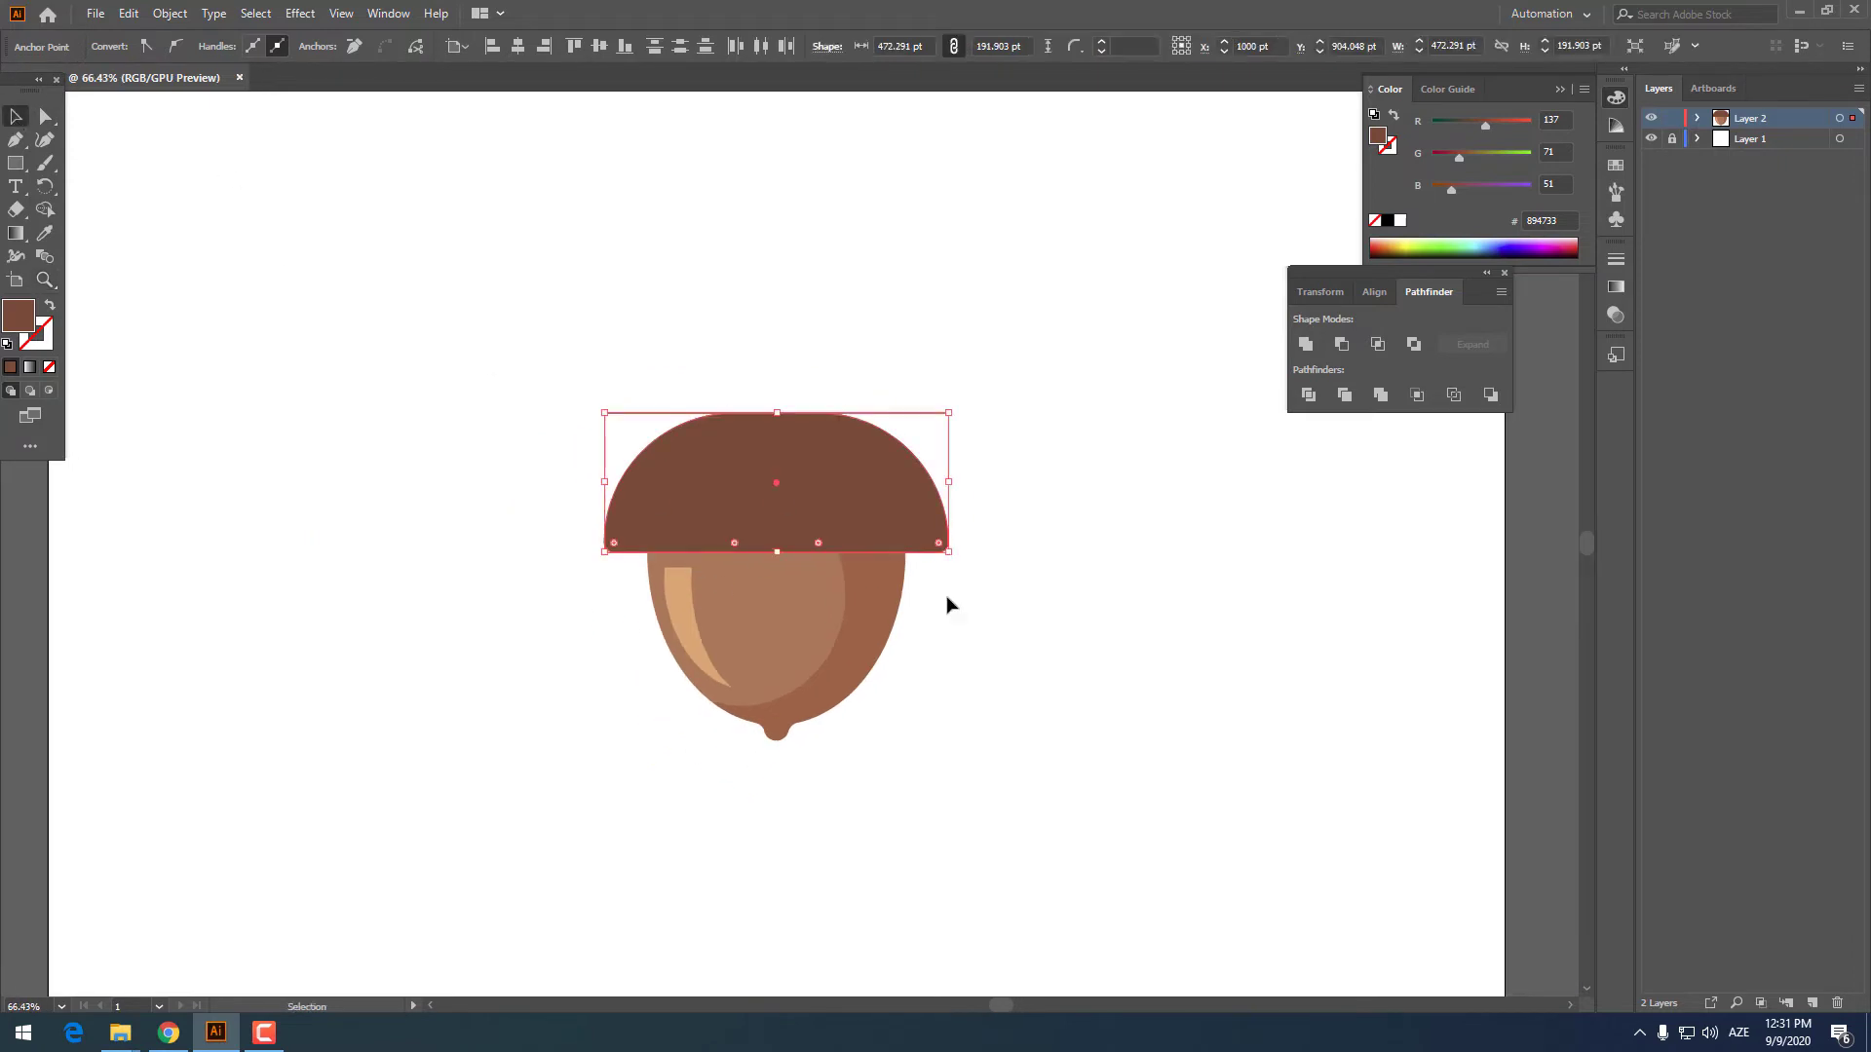
{"action": "left_click_drag", "start_coordinate": [982, 678], "coordinate": [397, 287]}
{"action": "left_click", "coordinate": [1060, 469]}
{"action": "key", "text": "z"}
{"action": "left_click_drag", "start_coordinate": [908, 597], "coordinate": [1042, 620]}
{"action": "key", "text": "space"}
{"action": "left_click_drag", "start_coordinate": [470, 240], "coordinate": [459, 295]}
{"action": "left_click", "coordinate": [12, 118]}
{"action": "left_click", "coordinate": [834, 499]}
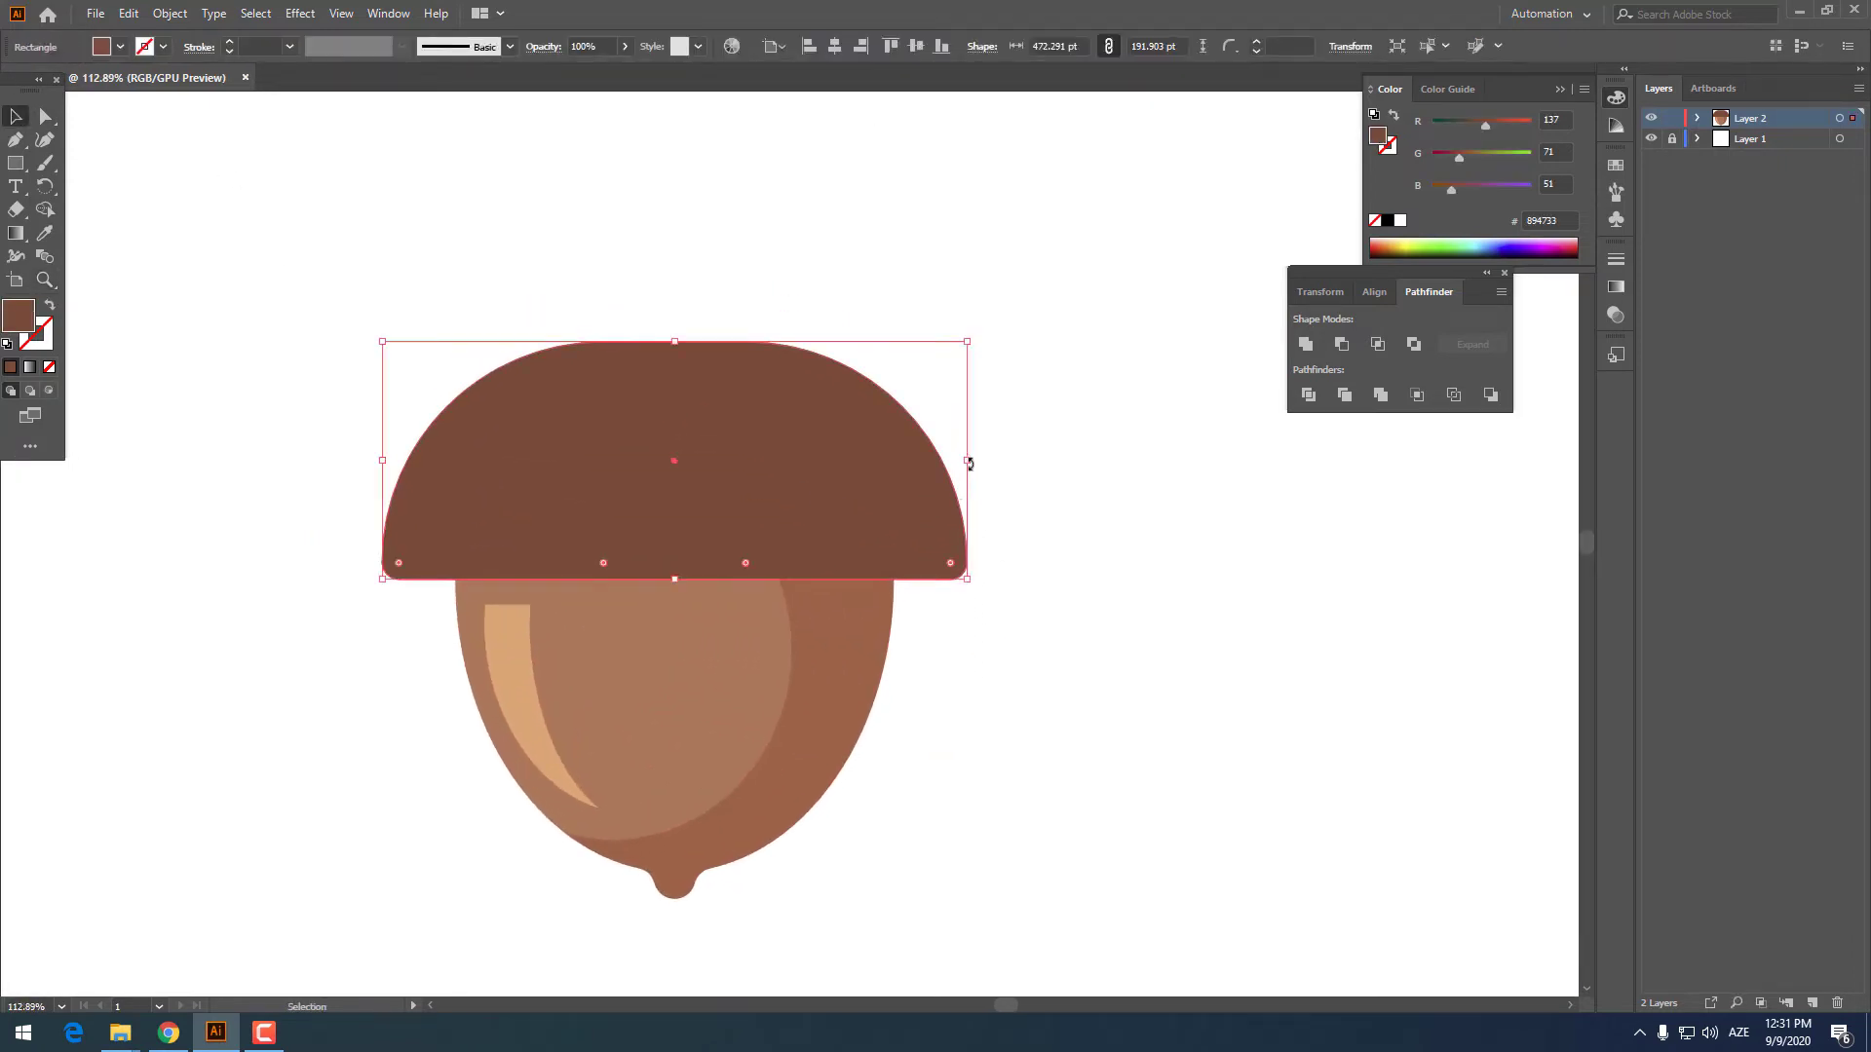
{"action": "mouse_move", "coordinate": [968, 464]}
{"action": "left_mouse_down"}
{"action": "mouse_move", "coordinate": [858, 464]}
{"action": "mouse_move", "coordinate": [935, 467]}
{"action": "left_mouse_up"}
{"action": "left_click", "coordinate": [1056, 613]}
{"action": "left_click", "coordinate": [754, 400]}
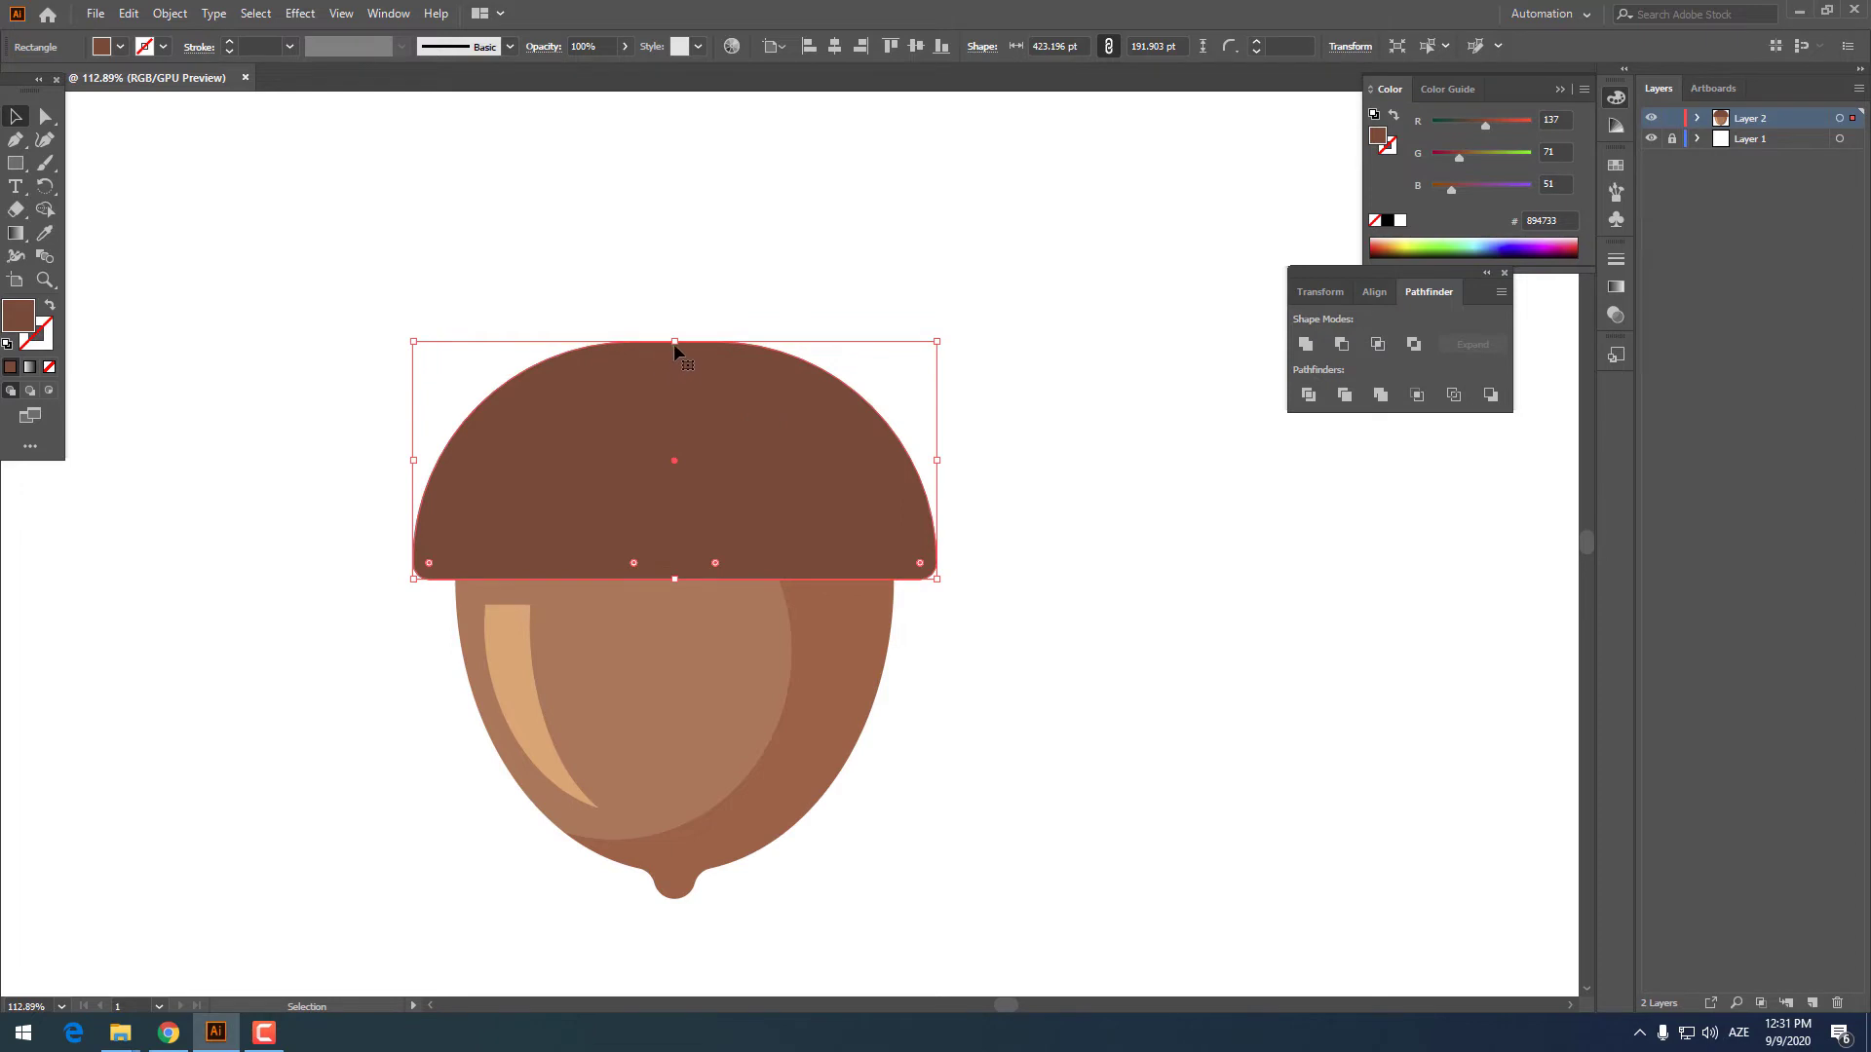
Apply Unite to the cap to turn it into a plain path, and resize it to about 452 by 180 pt
{"action": "left_click", "coordinate": [1302, 346]}
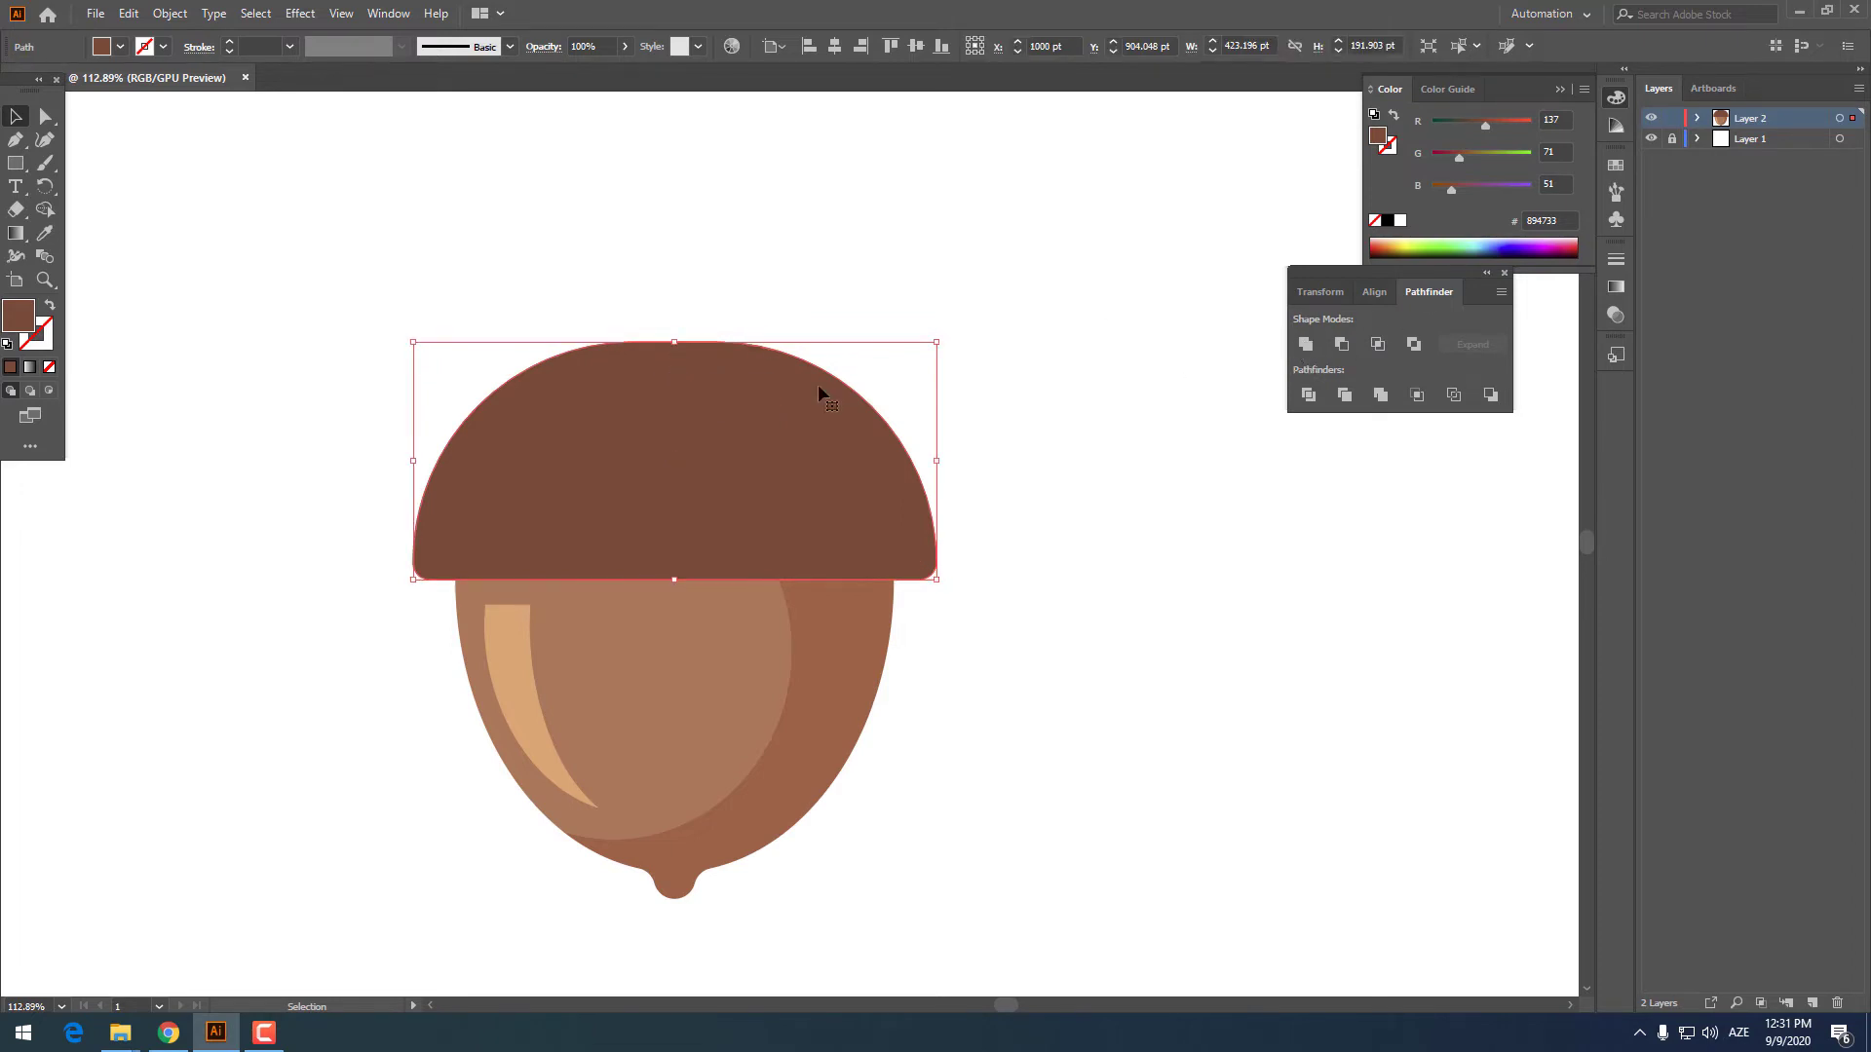
{"action": "left_click_drag", "start_coordinate": [938, 462], "coordinate": [890, 440]}
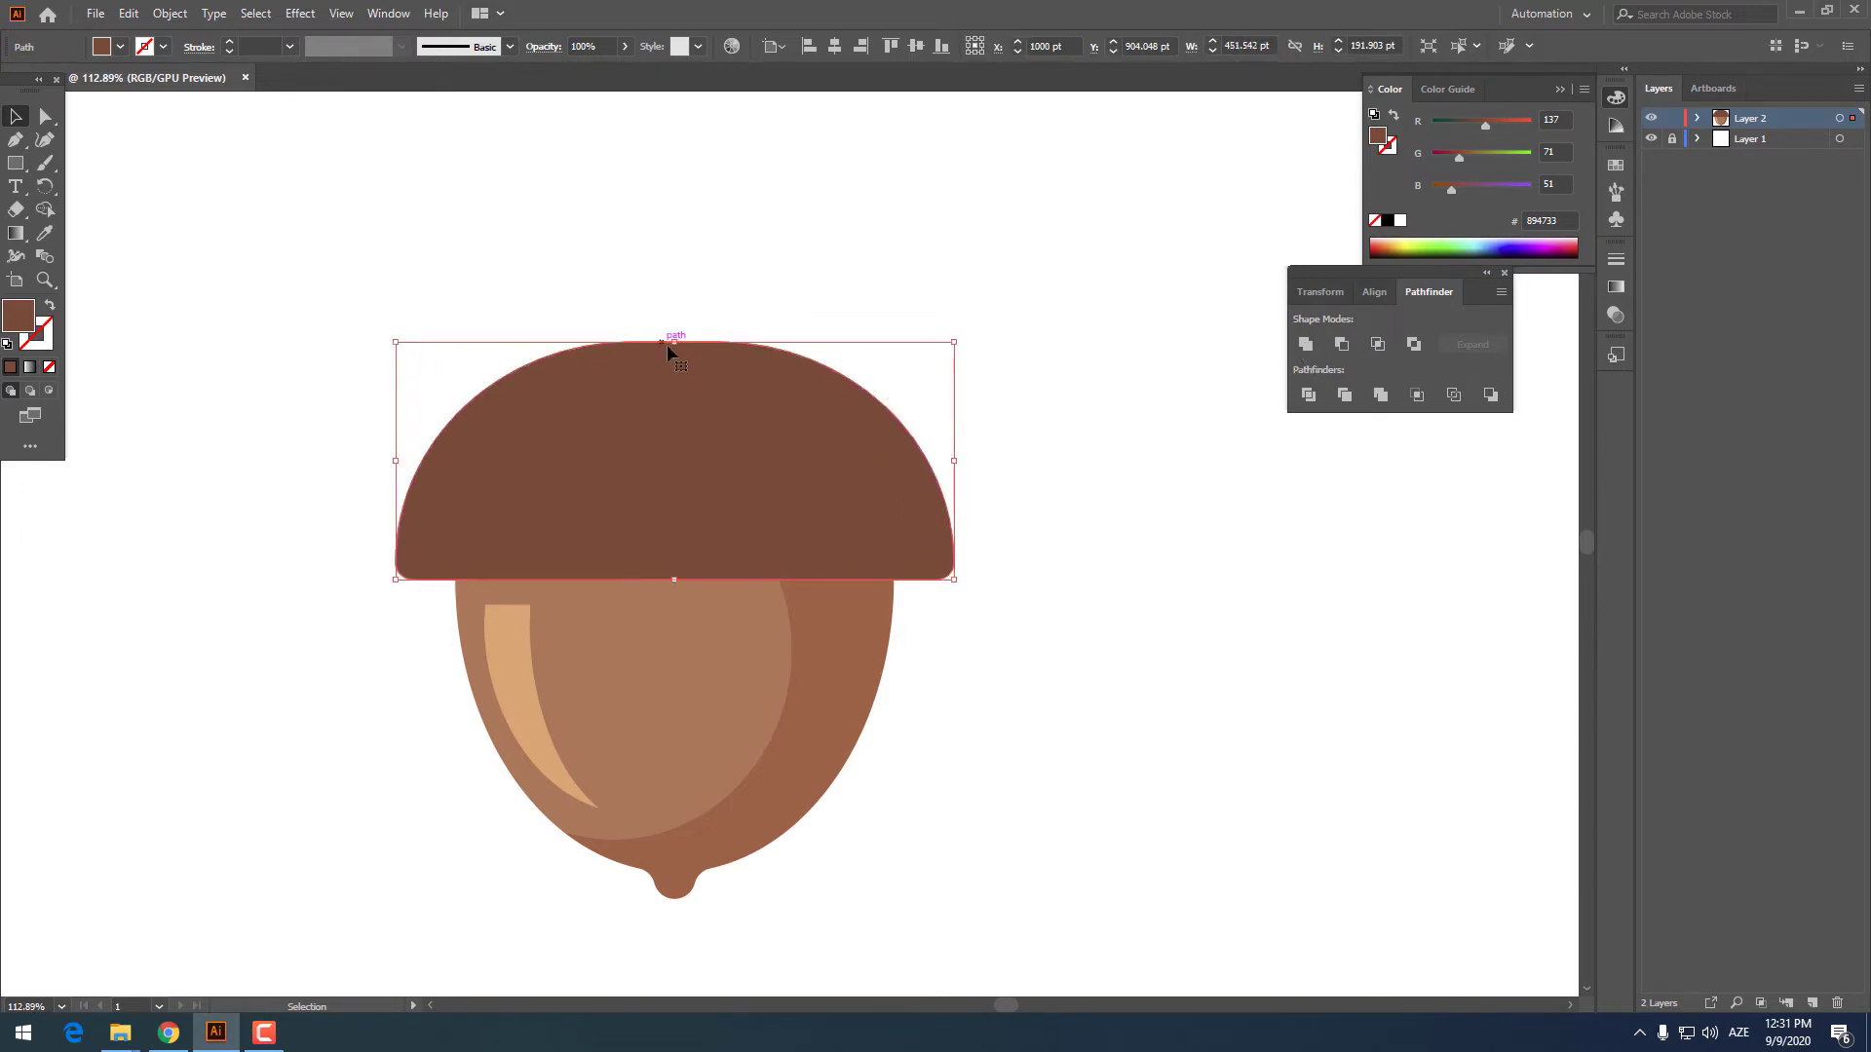
{"action": "left_click_drag", "start_coordinate": [668, 353], "coordinate": [684, 367]}
{"action": "left_click_drag", "start_coordinate": [1025, 701], "coordinate": [376, 367]}
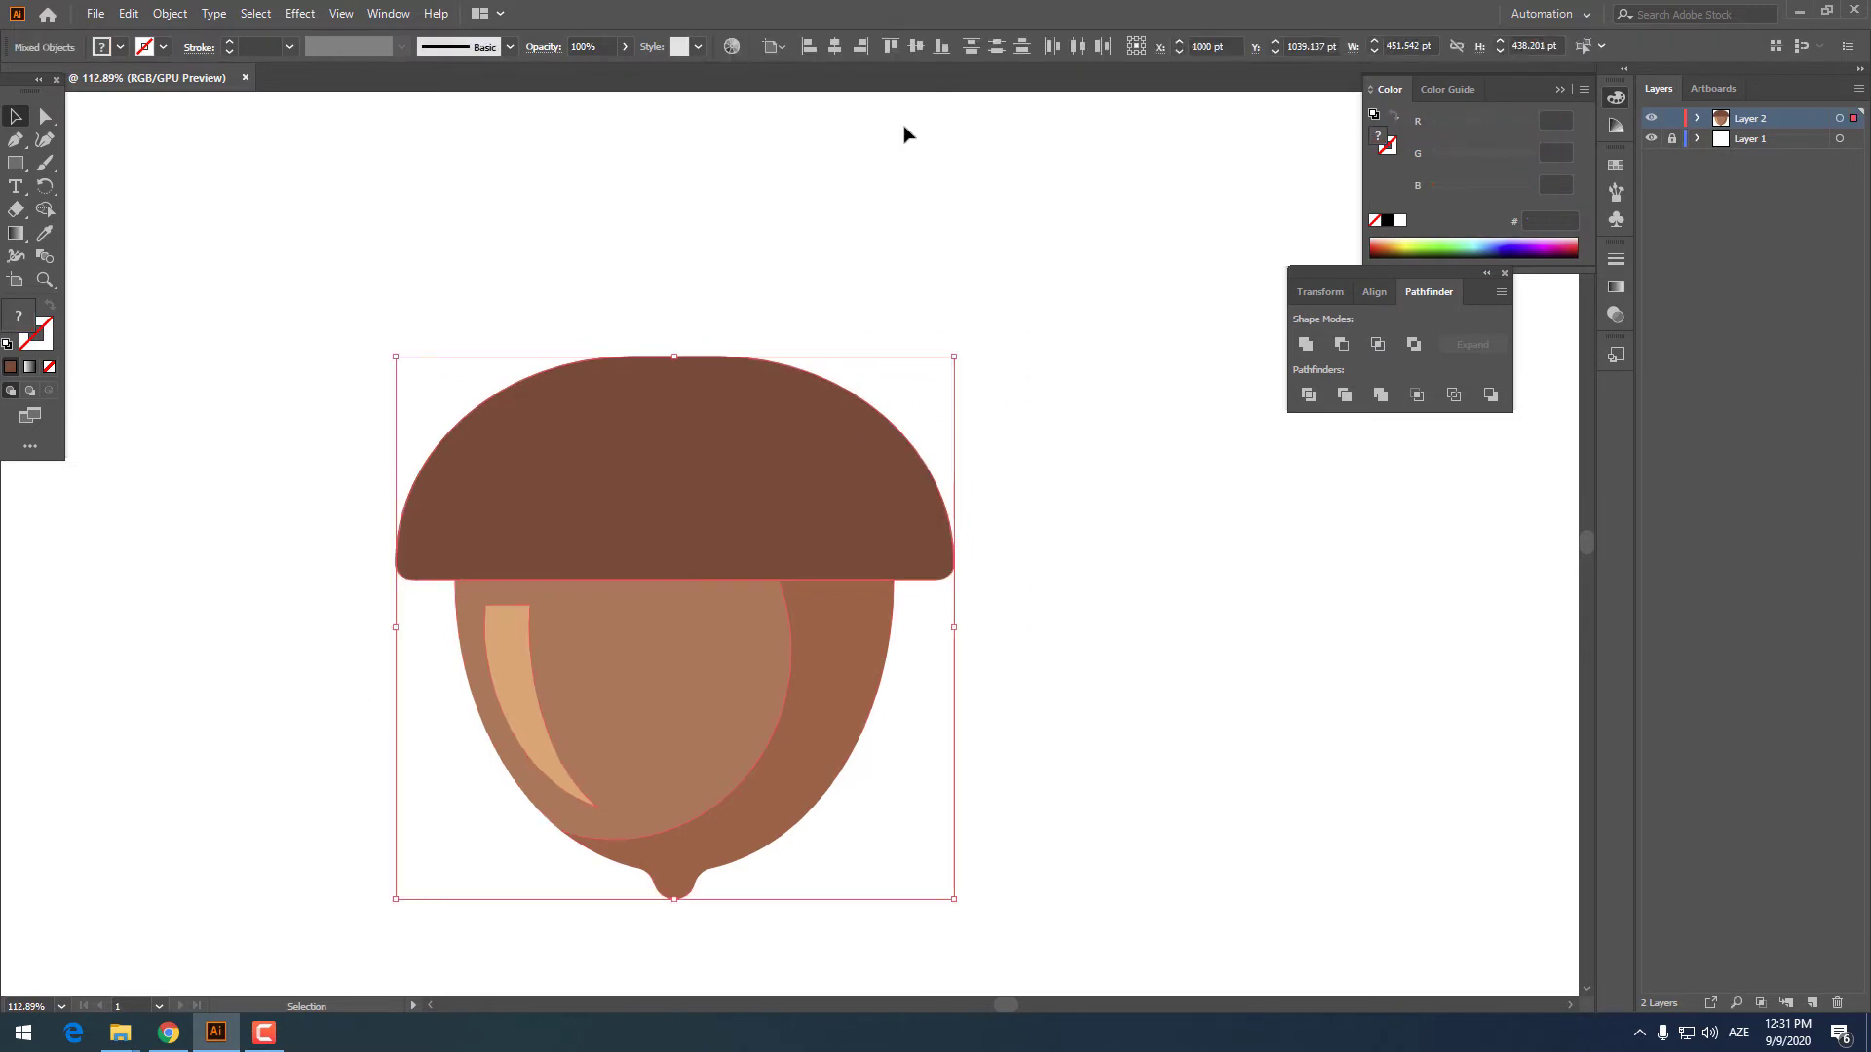
{"action": "left_click", "coordinate": [1060, 456]}
Draw an ellipse about 413 by 207 pt over the upper left part of the cap
{"action": "key", "text": "z"}
{"action": "left_click_drag", "start_coordinate": [985, 422], "coordinate": [950, 453]}
{"action": "left_click_drag", "start_coordinate": [964, 475], "coordinate": [808, 404]}
{"action": "left_click_drag", "start_coordinate": [809, 401], "coordinate": [817, 468]}
{"action": "left_click_drag", "start_coordinate": [8, 177], "coordinate": [103, 193]}
{"action": "left_click_drag", "start_coordinate": [281, 271], "coordinate": [763, 511]}
Change the fill of the cap behind the ellipse to the darker brown 753323
{"action": "left_click", "coordinate": [16, 116]}
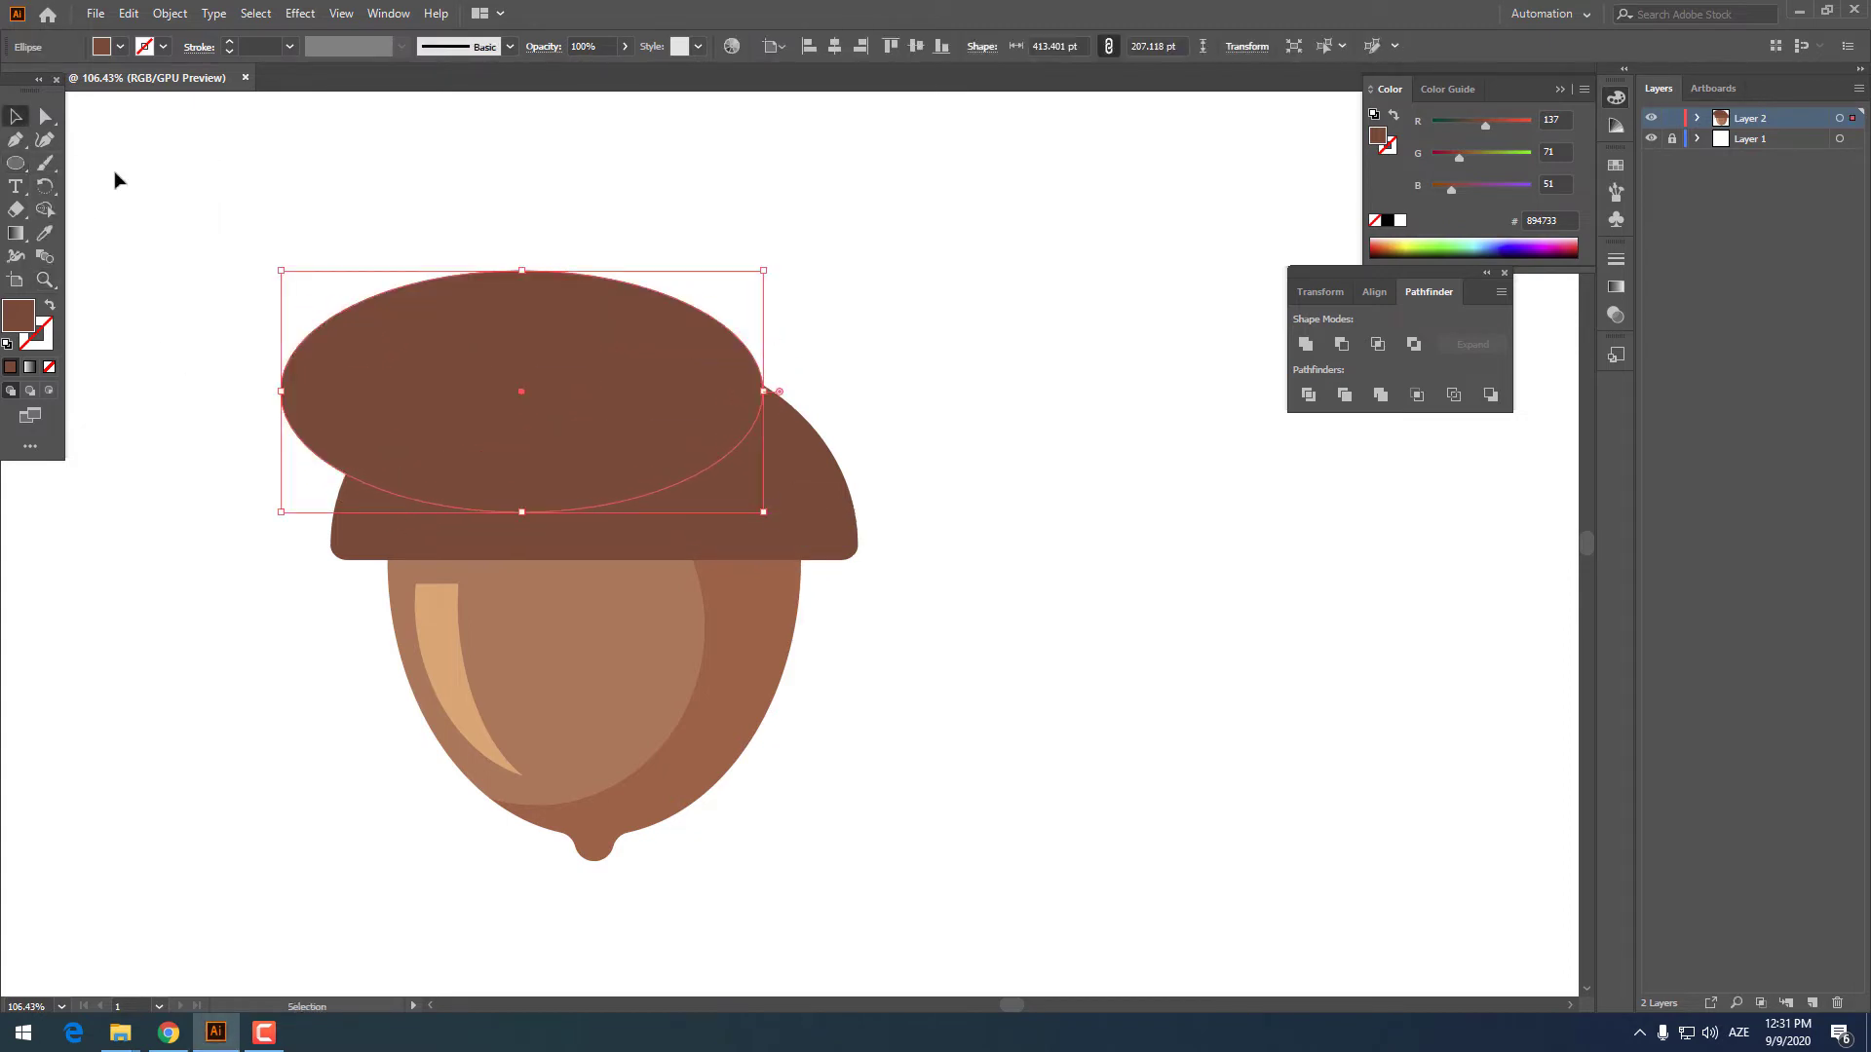
{"action": "left_click", "coordinate": [798, 506]}
{"action": "double_click", "coordinate": [28, 322]}
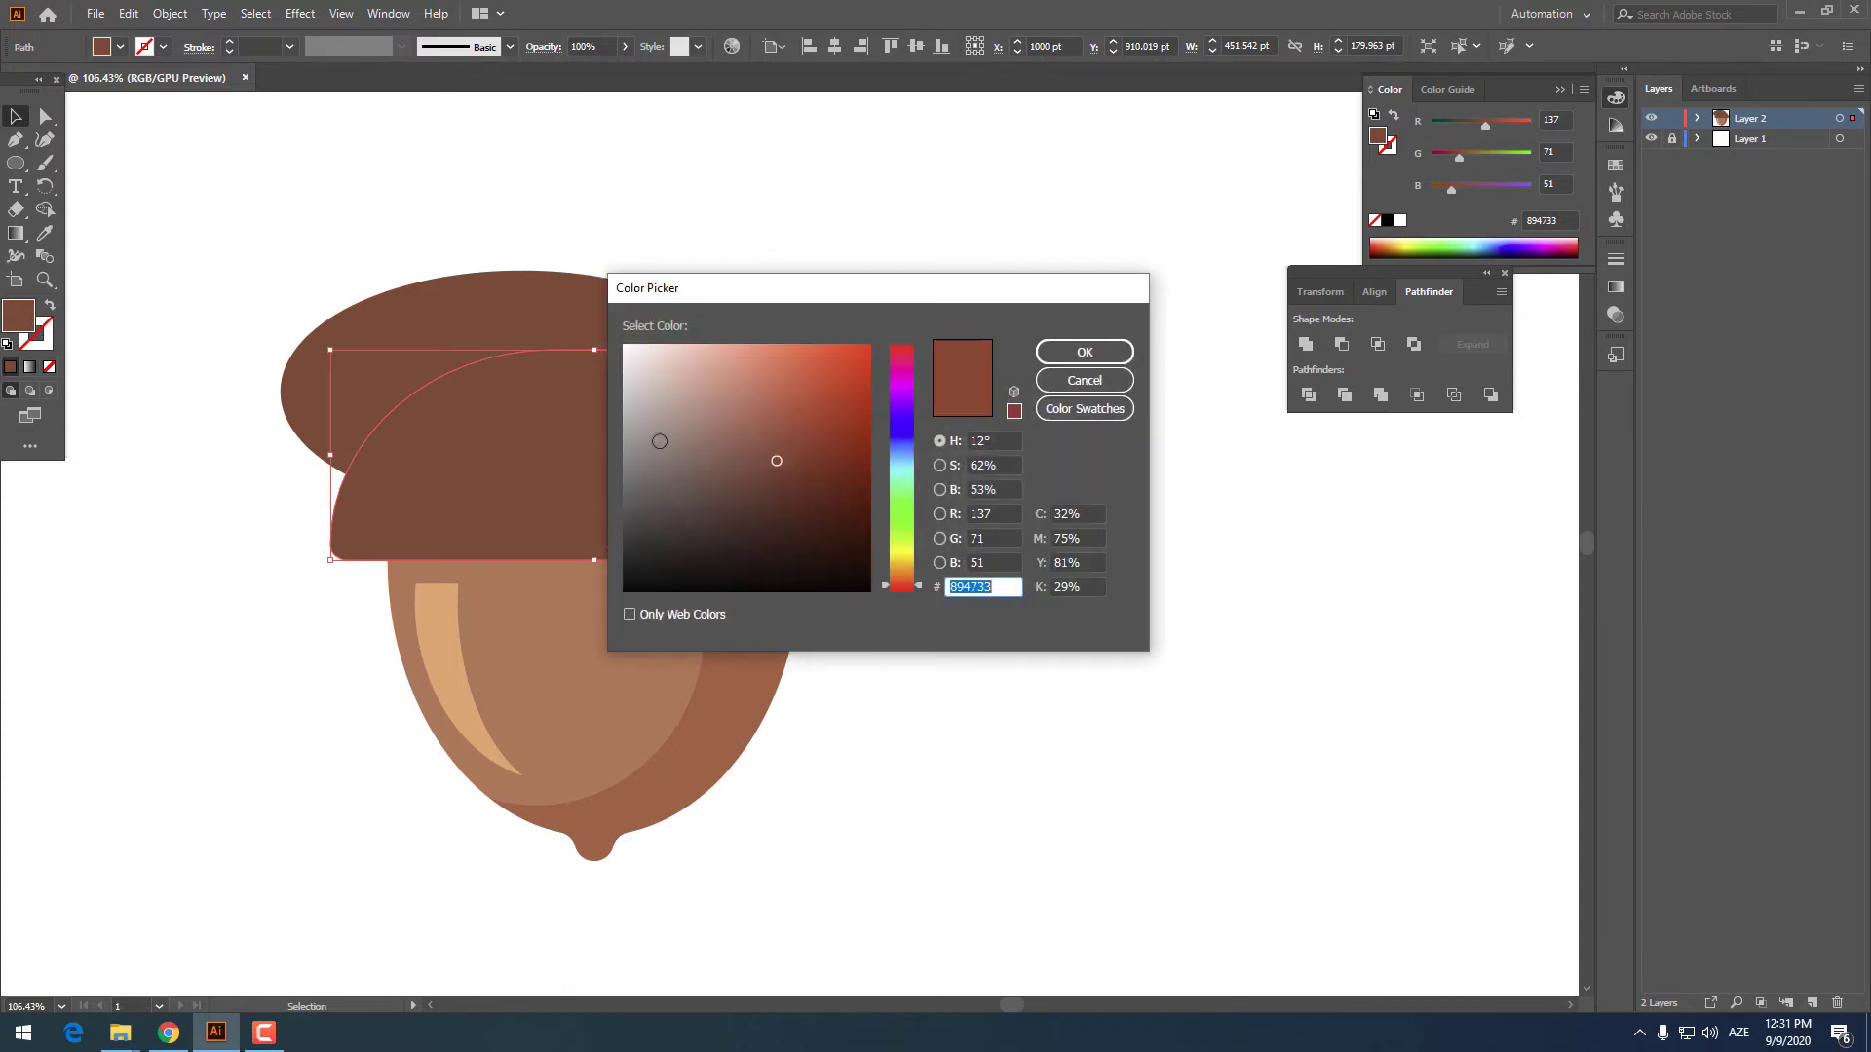
{"action": "left_click_drag", "start_coordinate": [776, 462], "coordinate": [786, 481]}
{"action": "left_click", "coordinate": [1057, 352]}
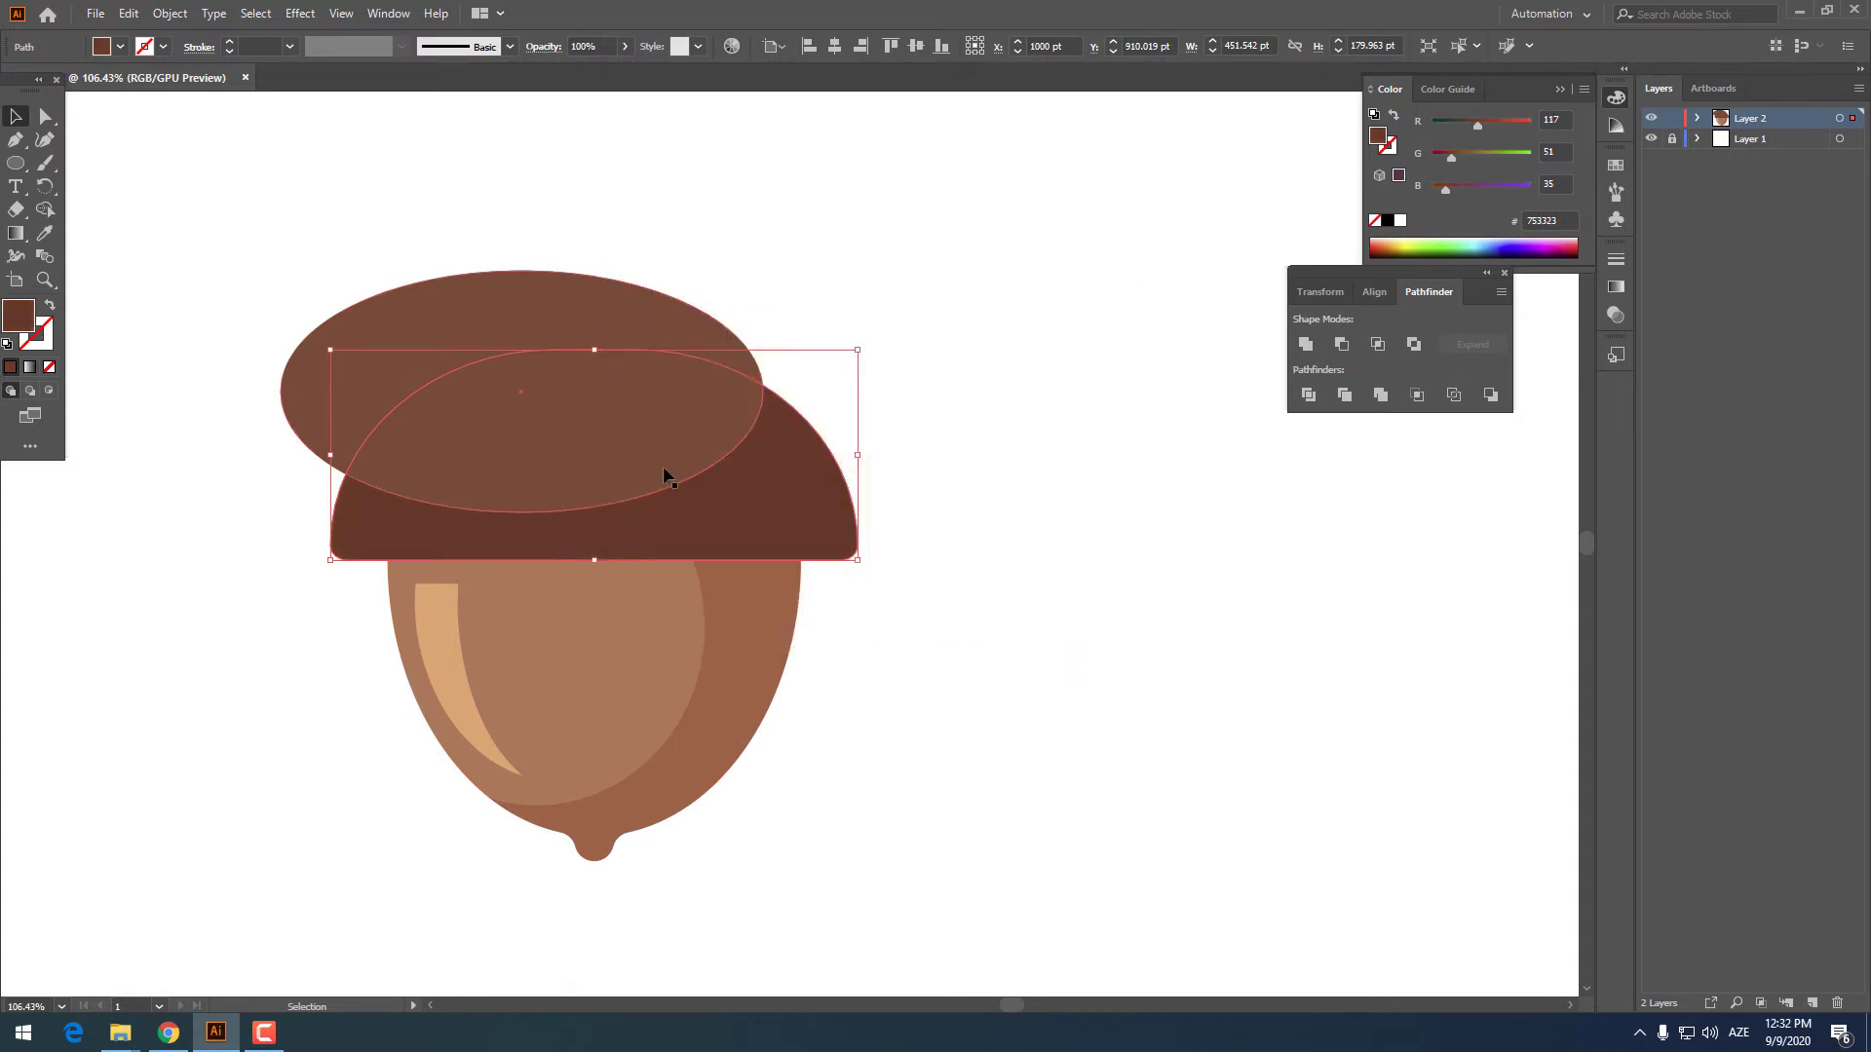
Stretch the ellipse down to the cap's lower edge, about 251 pt high, extend it far left, and select it together with the cap
{"action": "left_click", "coordinate": [429, 485]}
{"action": "left_click_drag", "start_coordinate": [517, 515], "coordinate": [522, 603]}
{"action": "left_click_drag", "start_coordinate": [522, 561], "coordinate": [522, 563]}
{"action": "left_click_drag", "start_coordinate": [279, 416], "coordinate": [60, 416]}
{"action": "left_click", "coordinate": [819, 518], "text": "shift"}
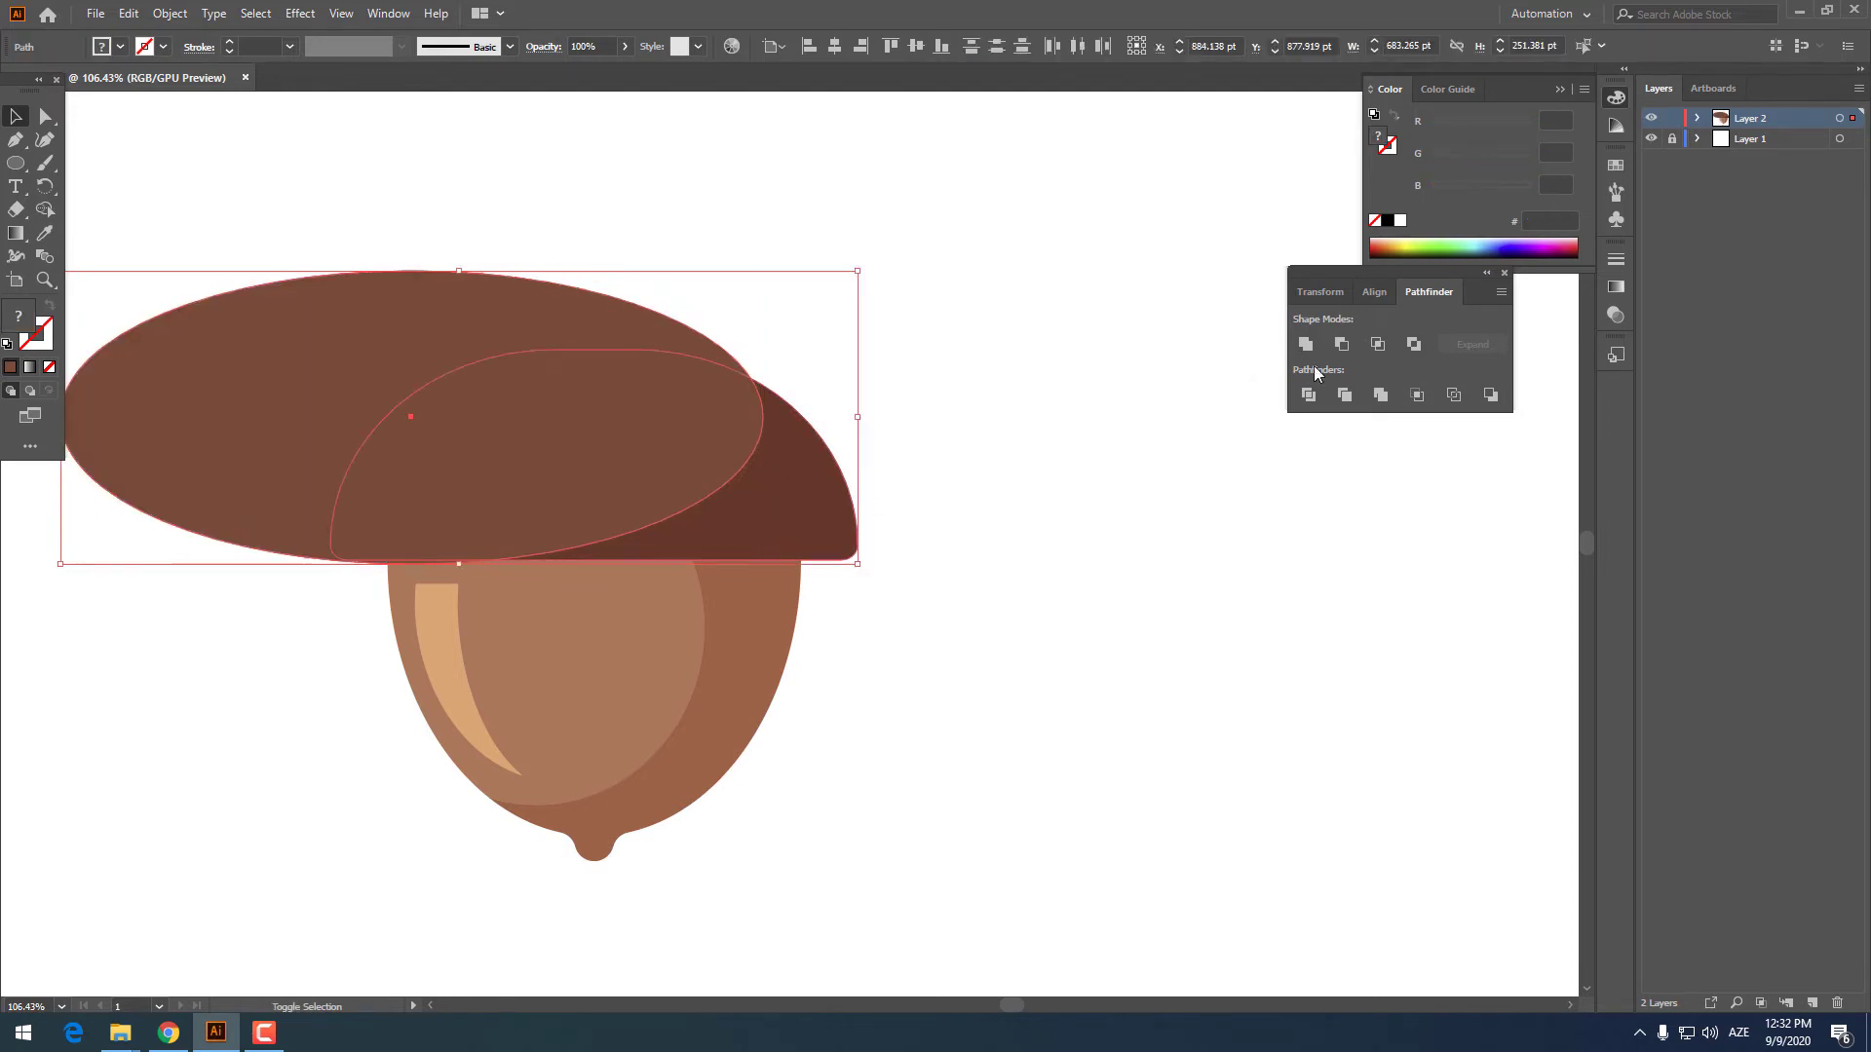
Divide the selected ellipse and cap, ungroup the pieces, and delete the ellipse part lying outside the cap
{"action": "right_click", "coordinate": [526, 403]}
{"action": "left_click", "coordinate": [618, 569]}
{"action": "left_click", "coordinate": [916, 590]}
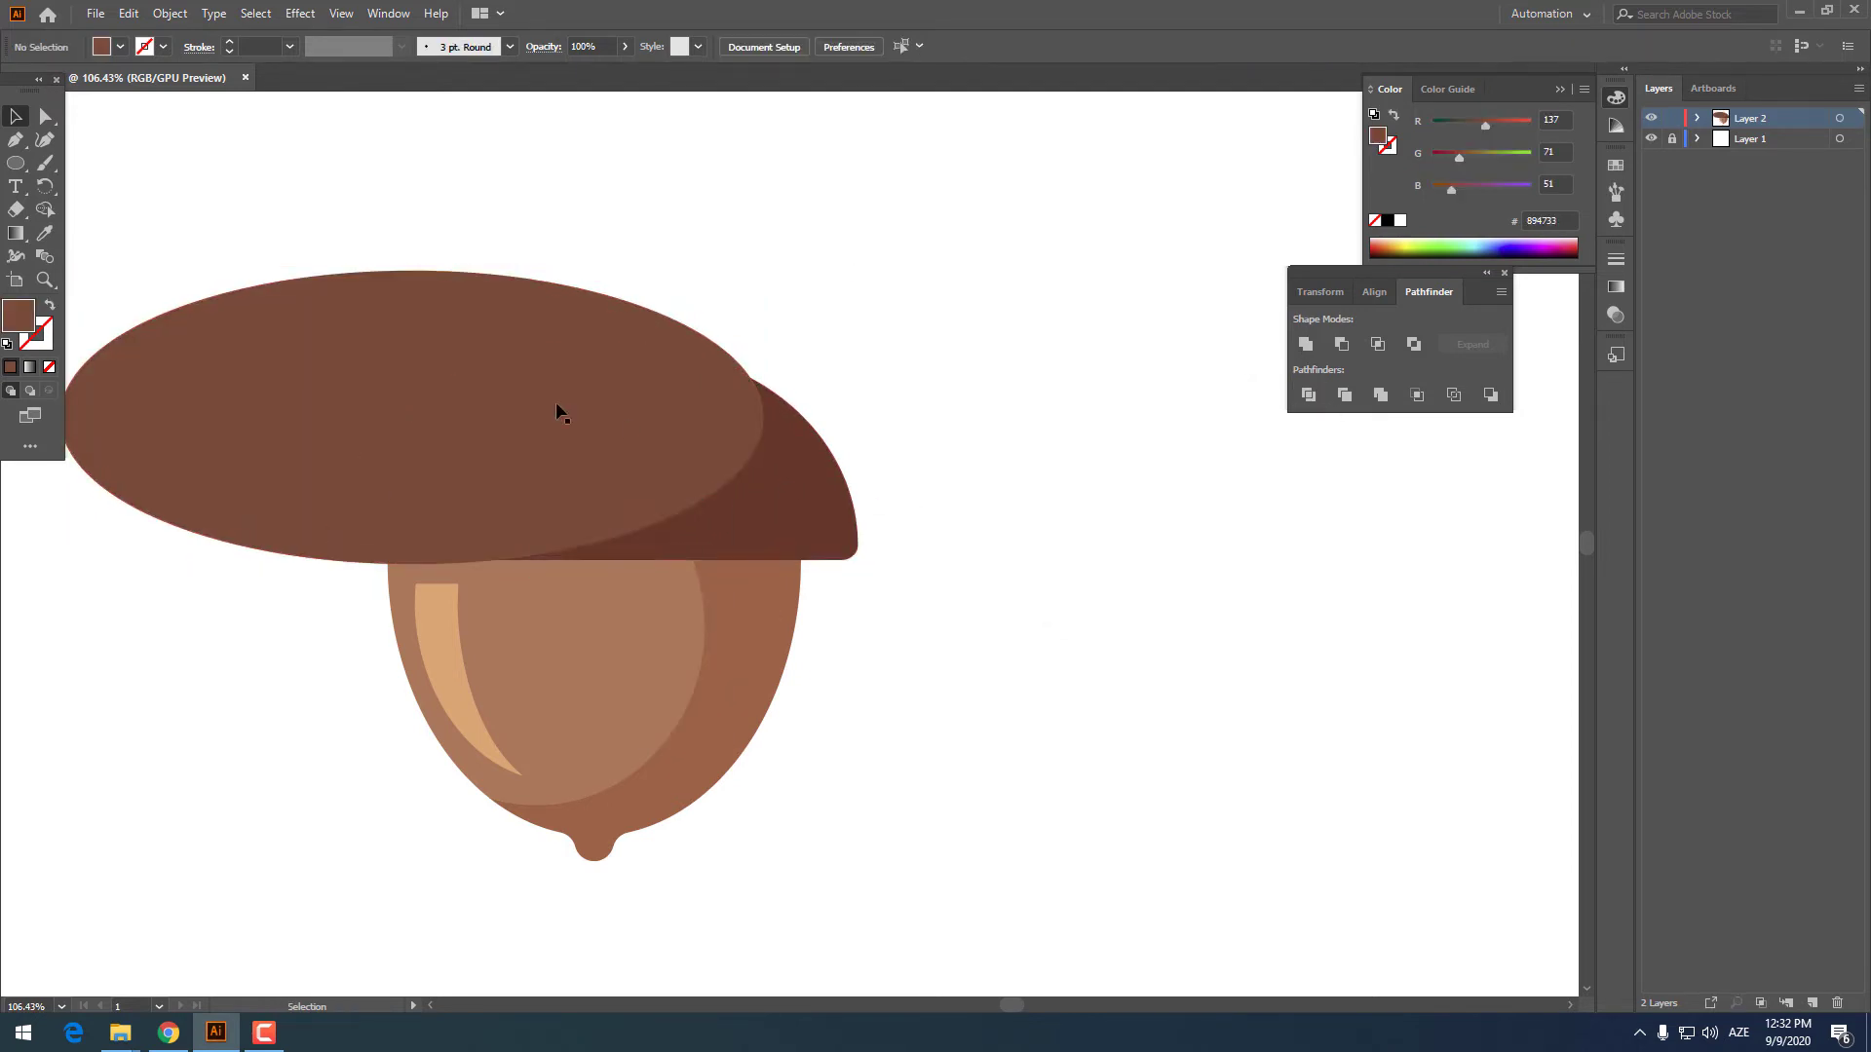
{"action": "left_click", "coordinate": [443, 352]}
{"action": "key", "text": "Delete"}
Draw a closed angular path with the Pen tool, running just below the cap's lower edge and down over the body's right side
{"action": "key", "text": "z"}
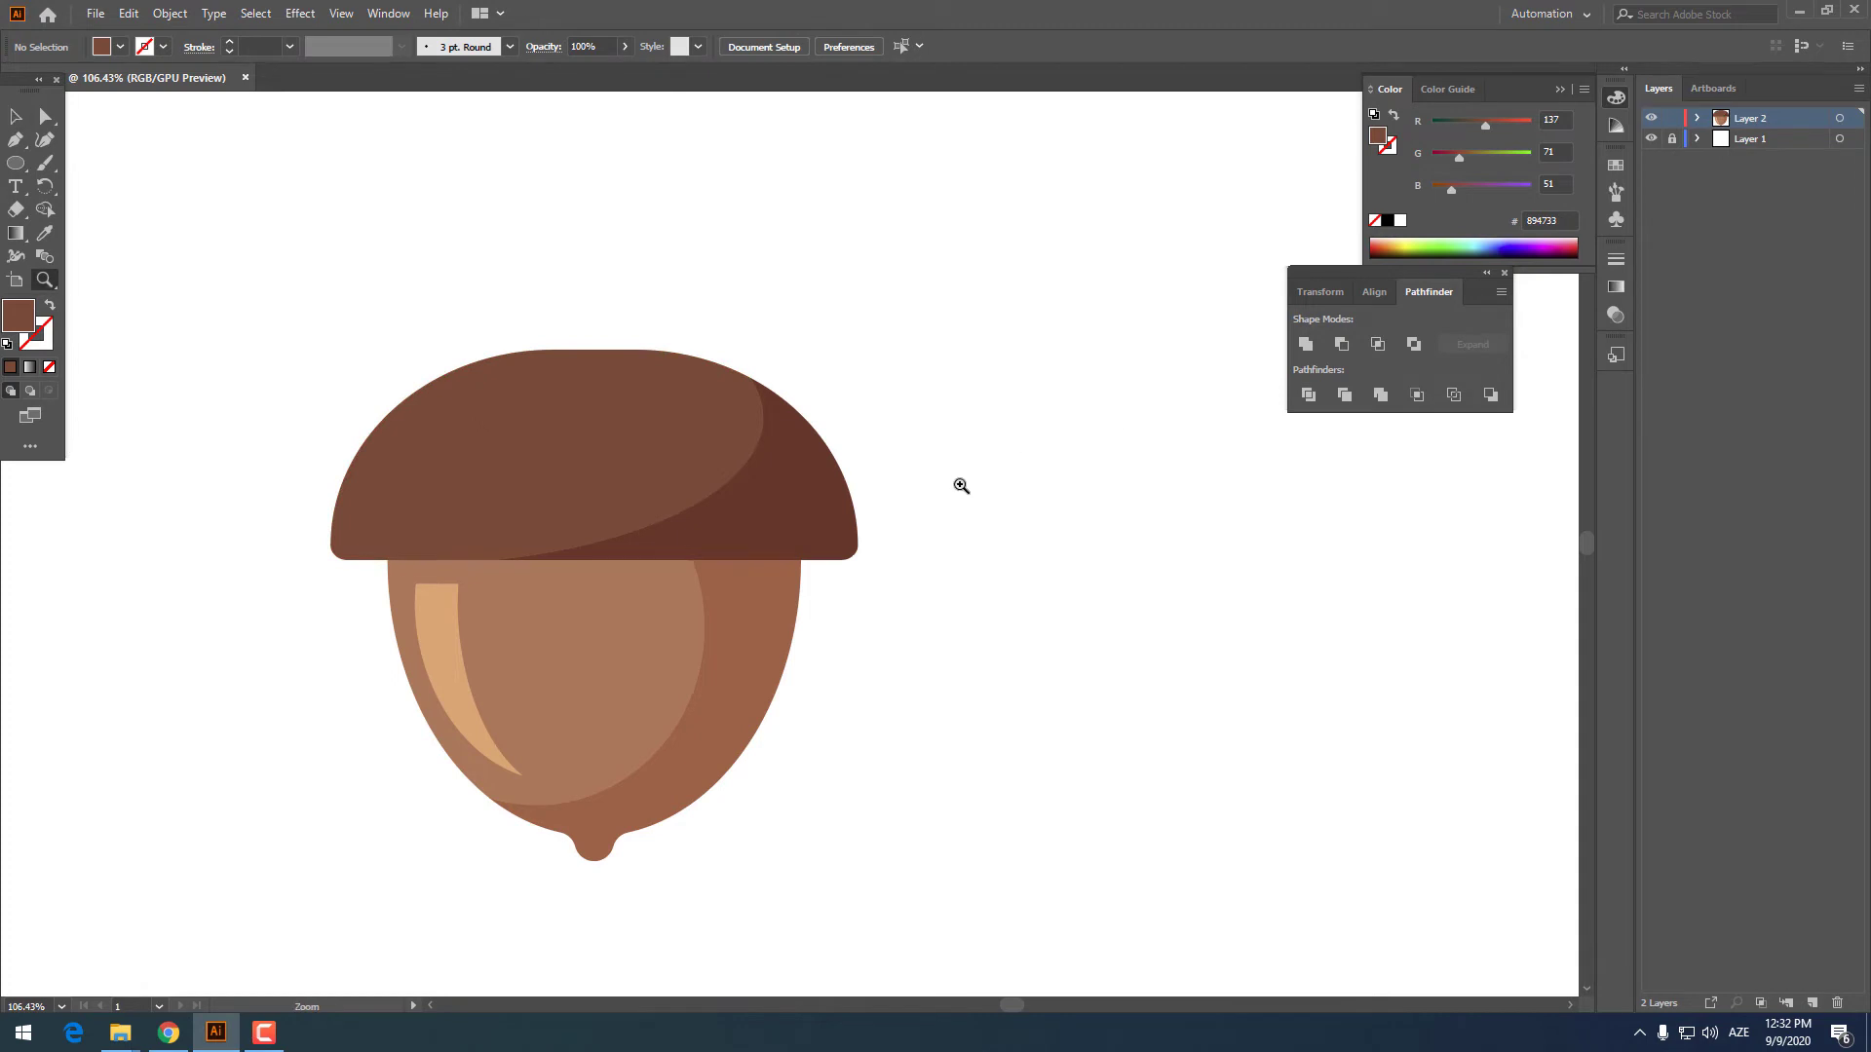
{"action": "left_click", "coordinate": [943, 540], "text": "alt"}
{"action": "left_click_drag", "start_coordinate": [944, 540], "coordinate": [897, 576]}
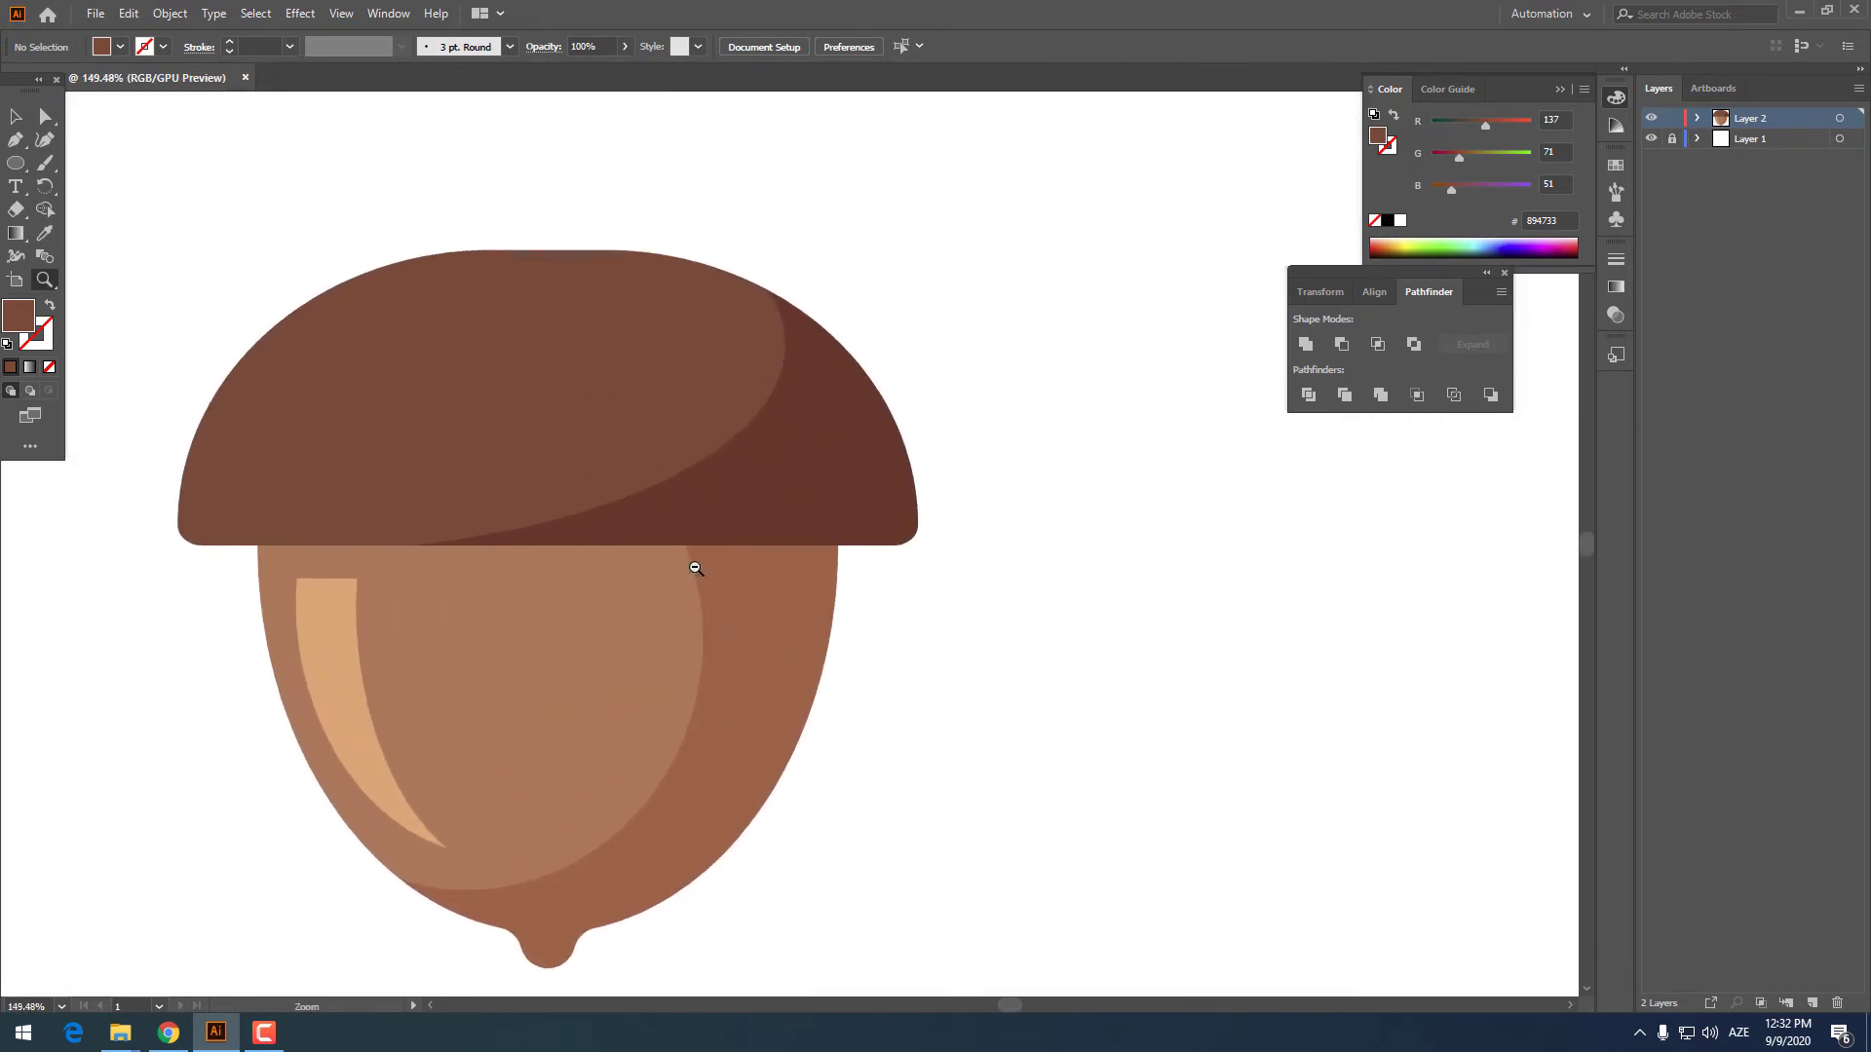
{"action": "left_click_drag", "start_coordinate": [671, 645], "coordinate": [639, 581]}
{"action": "left_click", "coordinate": [15, 139]}
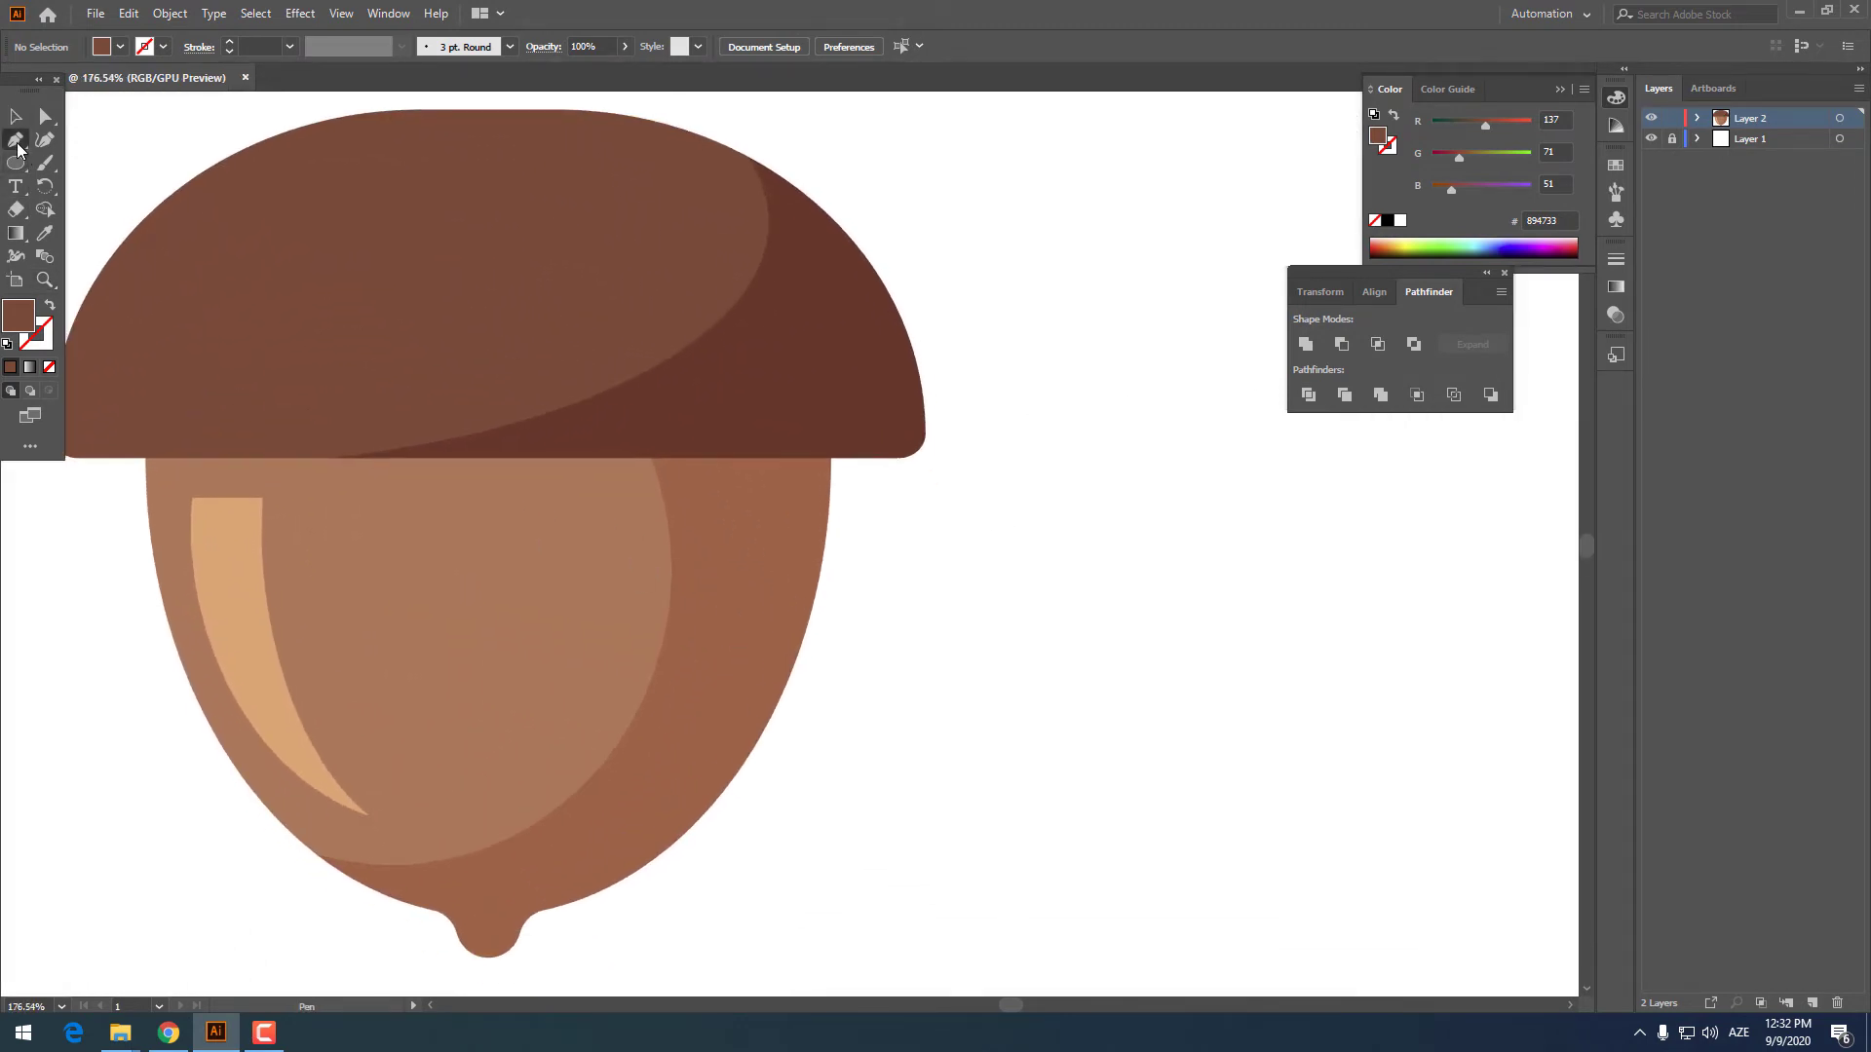
{"action": "left_click", "coordinate": [118, 423]}
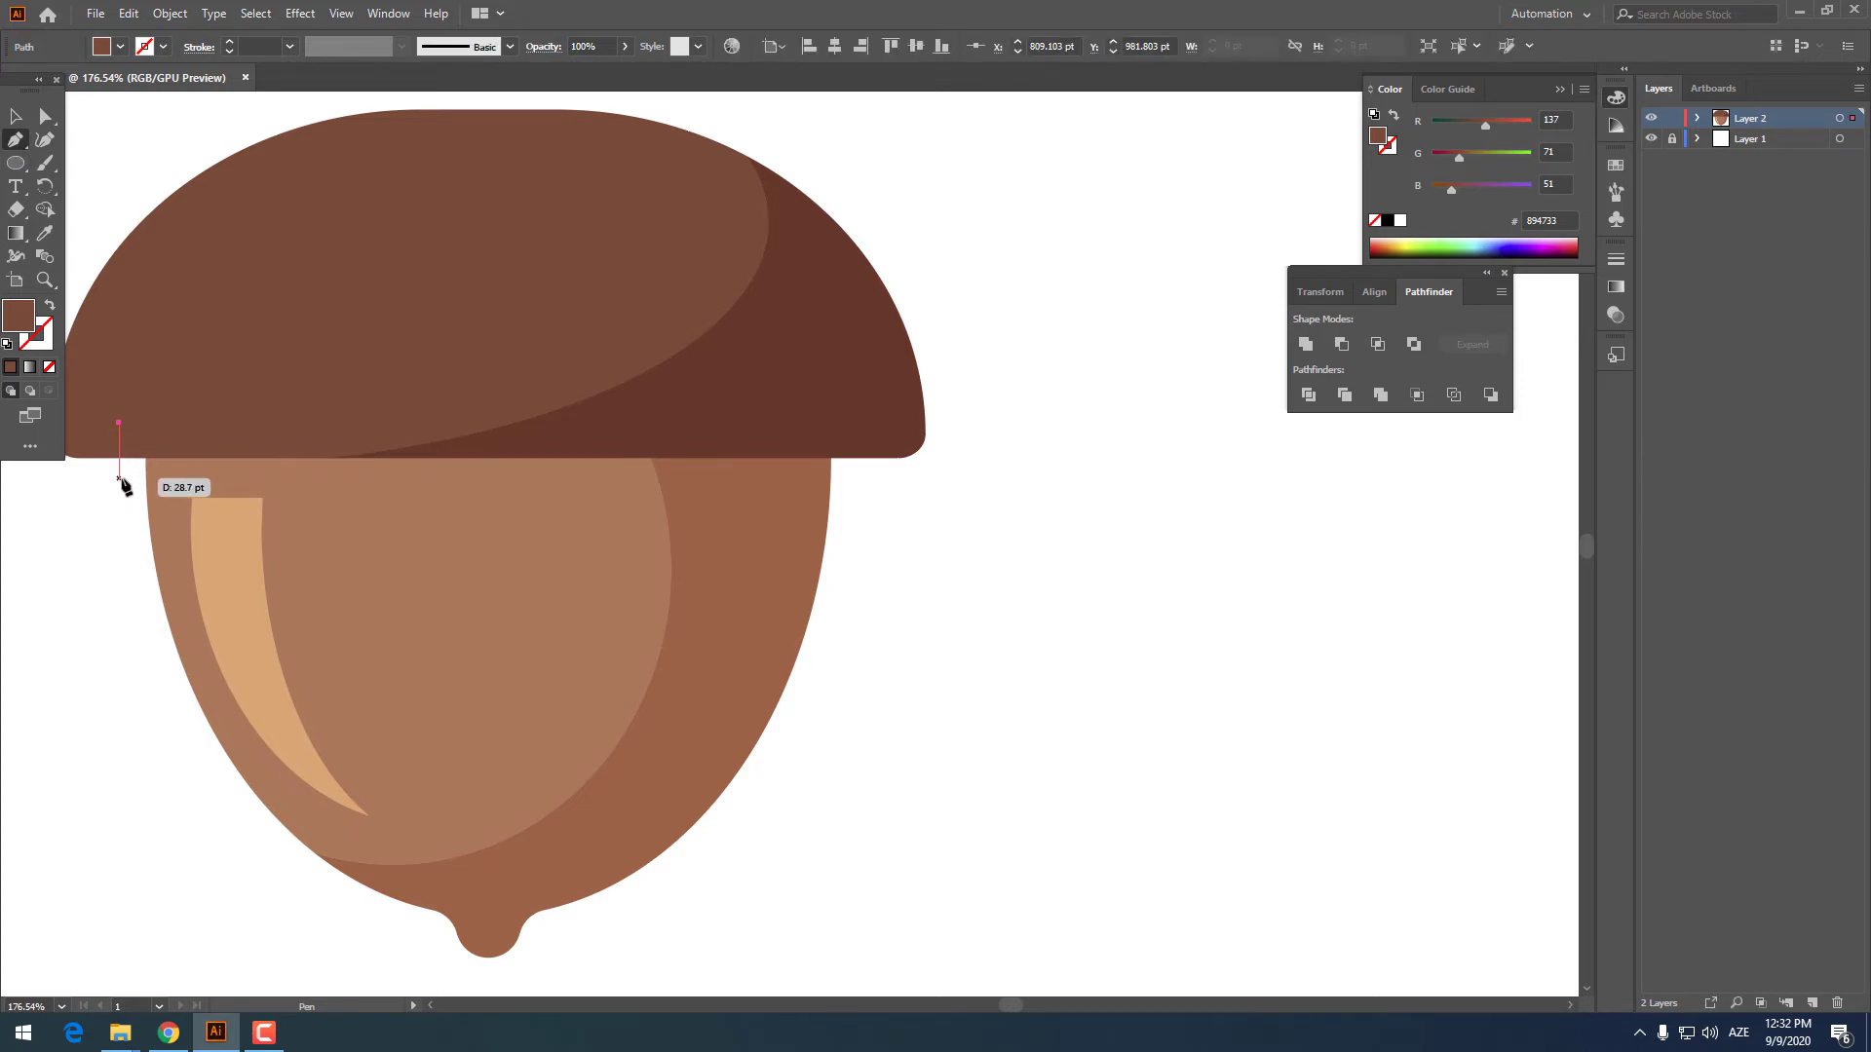
{"action": "left_click", "coordinate": [117, 477]}
{"action": "left_click", "coordinate": [738, 477], "text": "shift"}
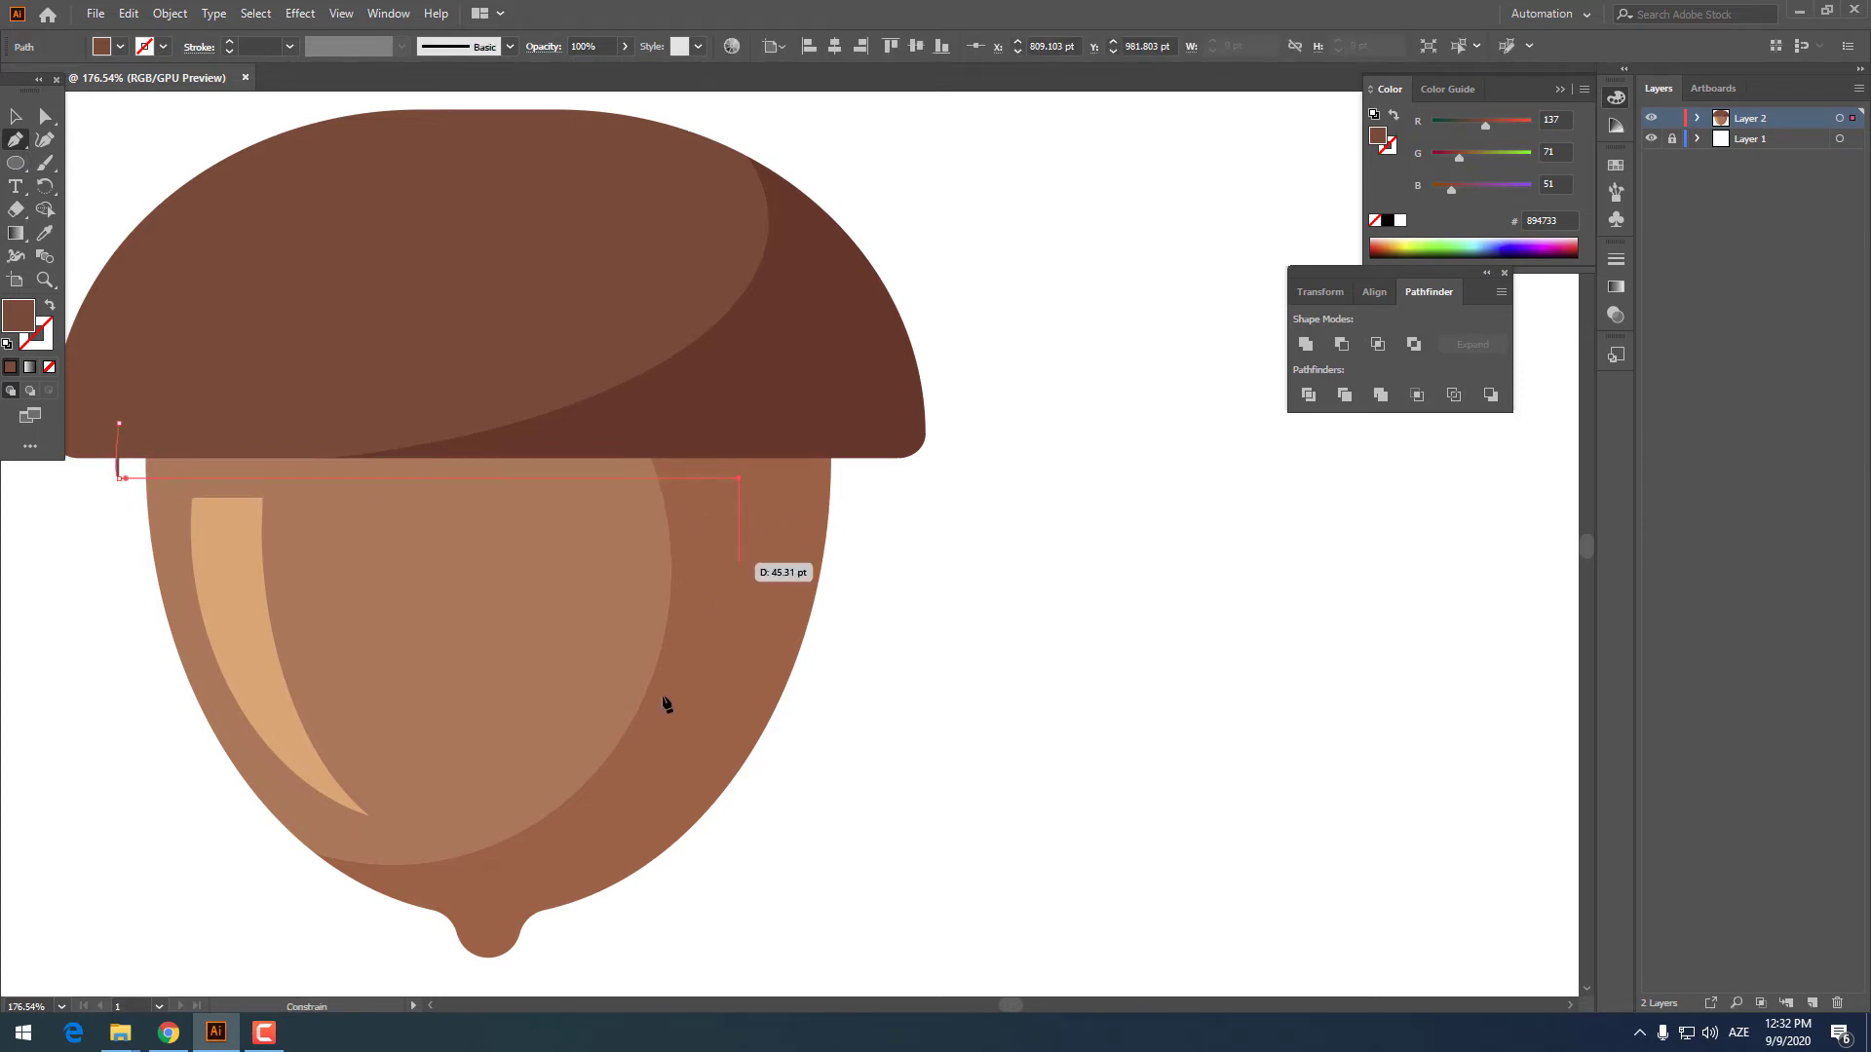
{"action": "left_click", "coordinate": [738, 854]}
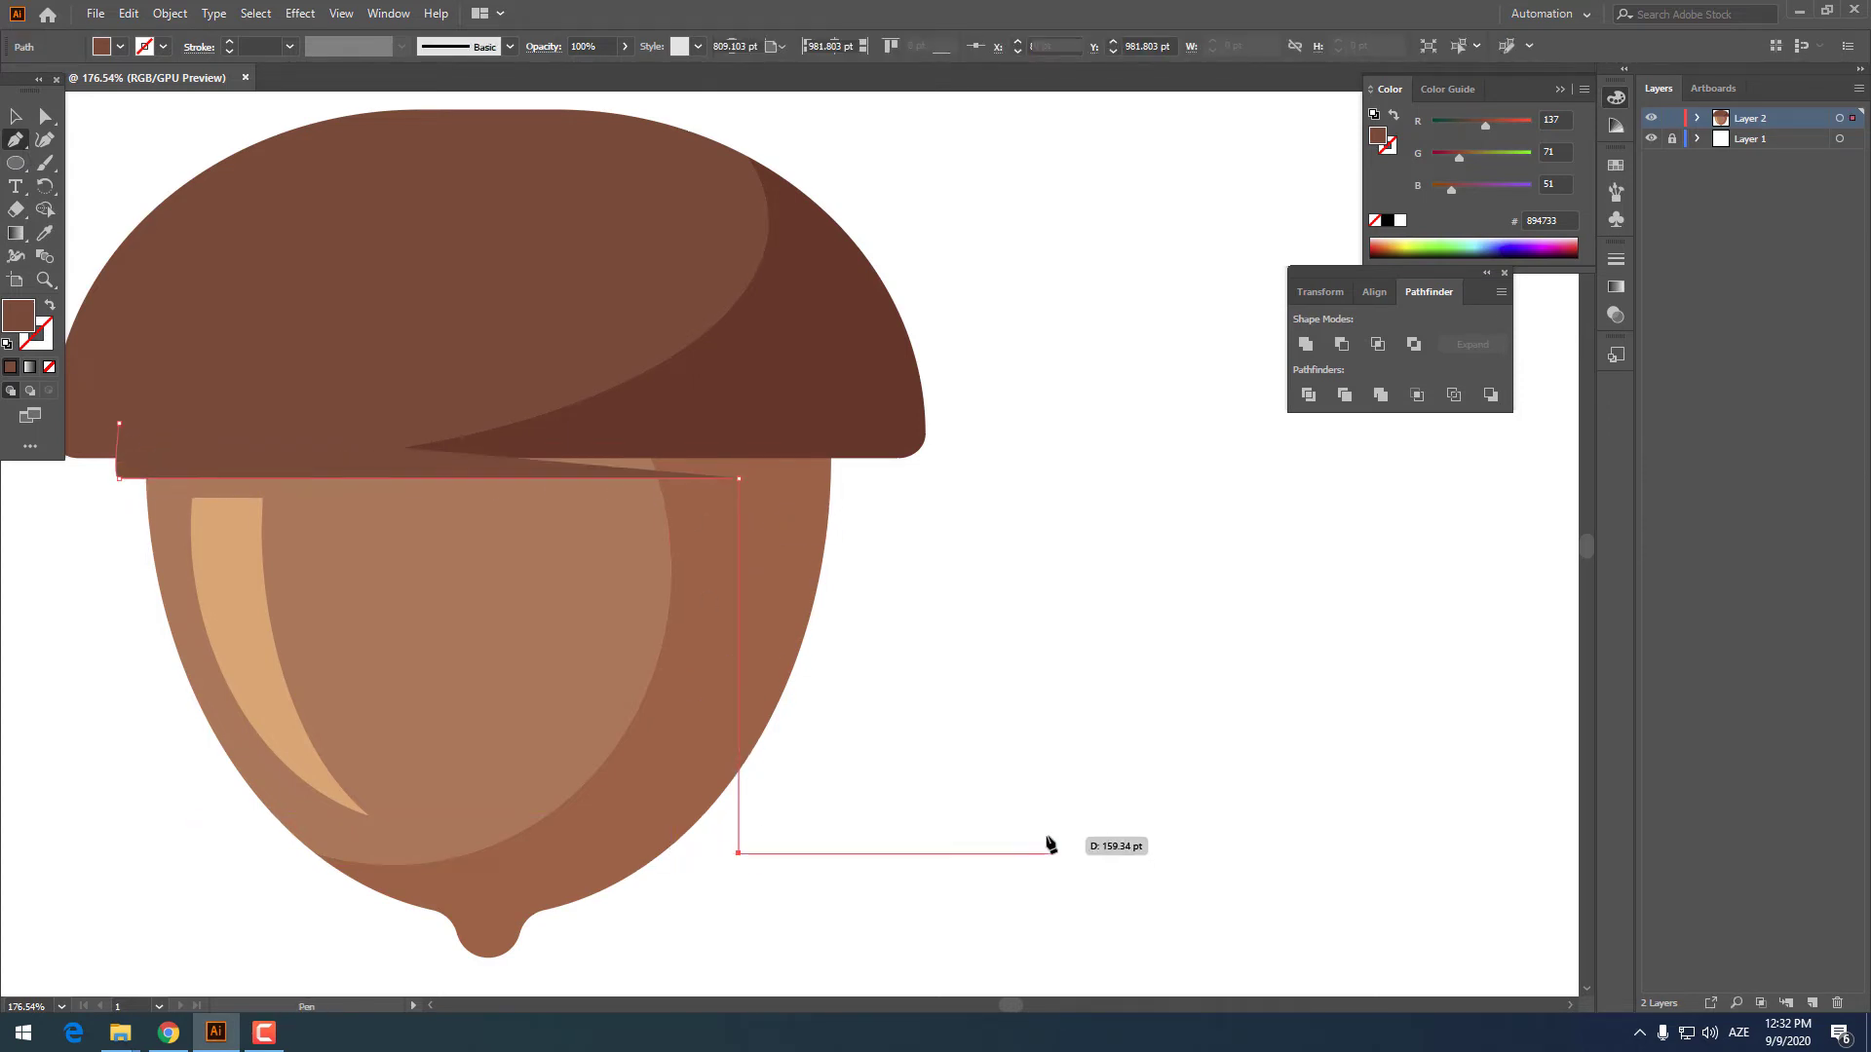
{"action": "left_click", "coordinate": [1047, 854]}
{"action": "left_click", "coordinate": [1045, 351]}
{"action": "left_click", "coordinate": [119, 424]}
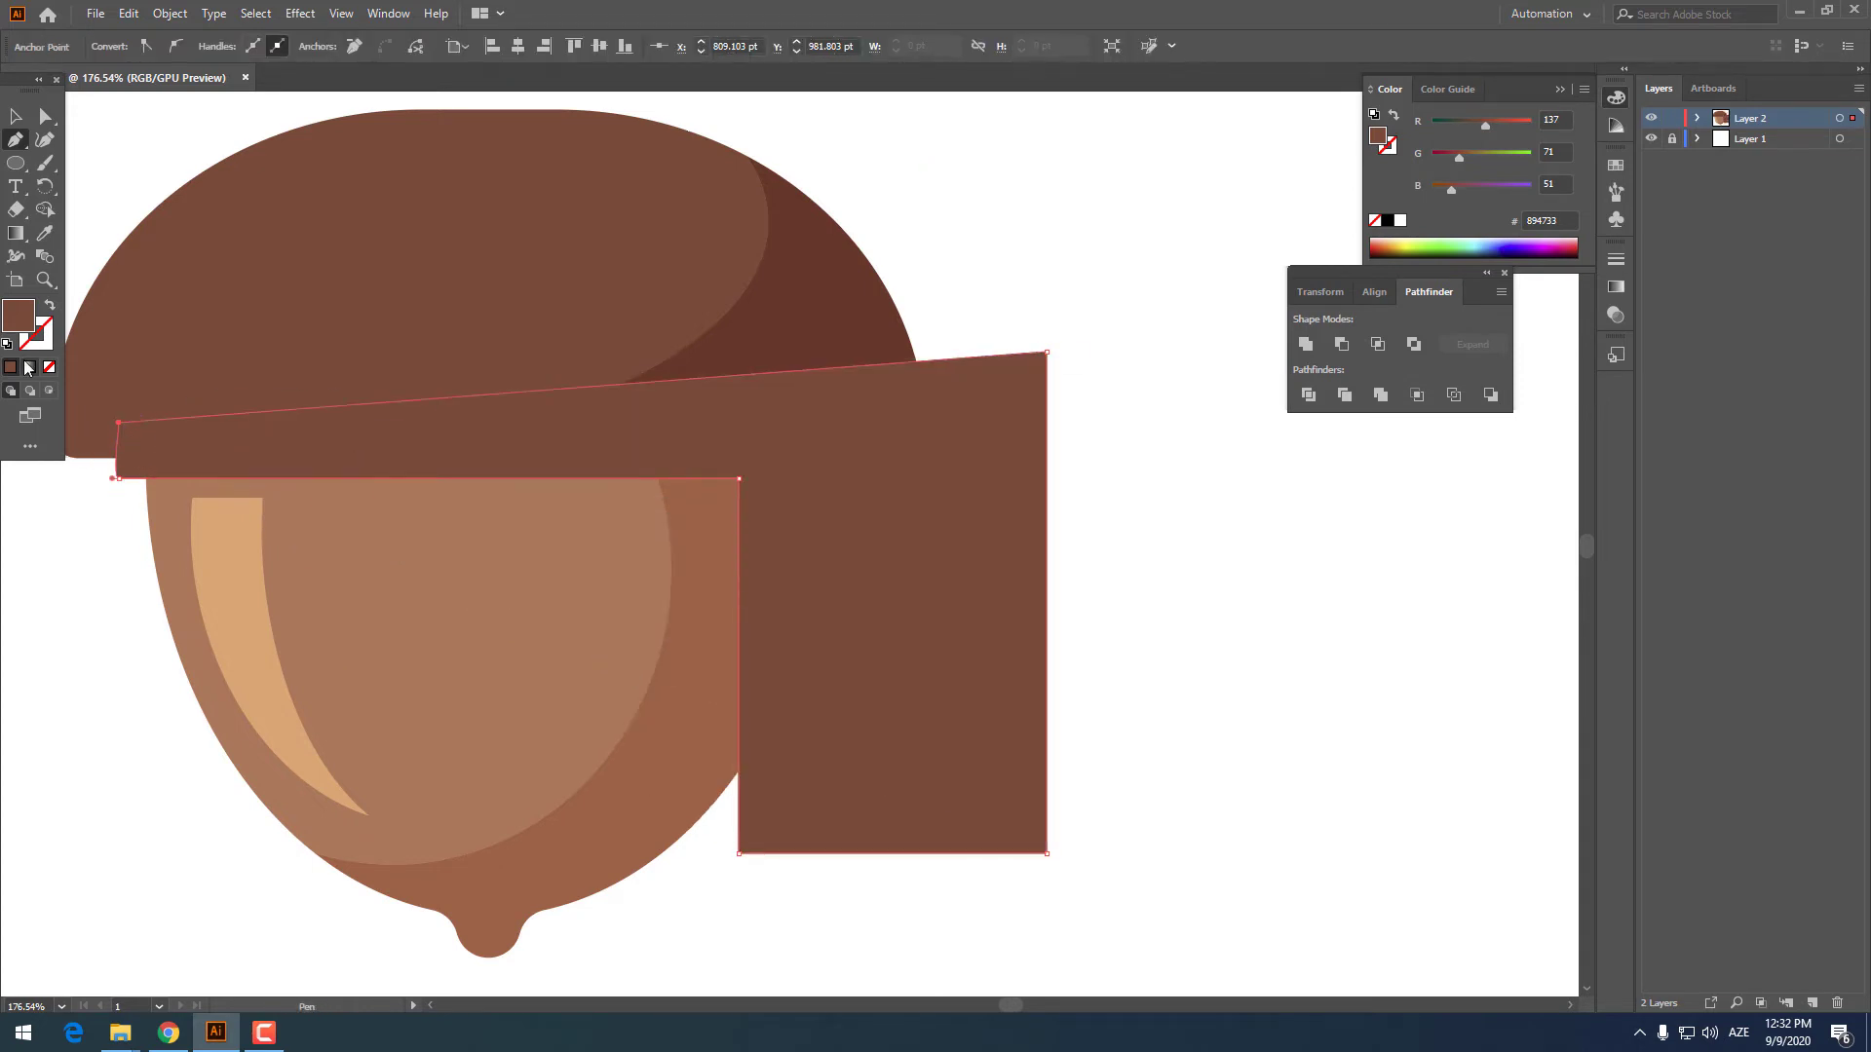
Sample the body's shaded brown for the new path and darken its fill to 964E38
{"action": "left_click", "coordinate": [45, 234]}
{"action": "left_click", "coordinate": [680, 529]}
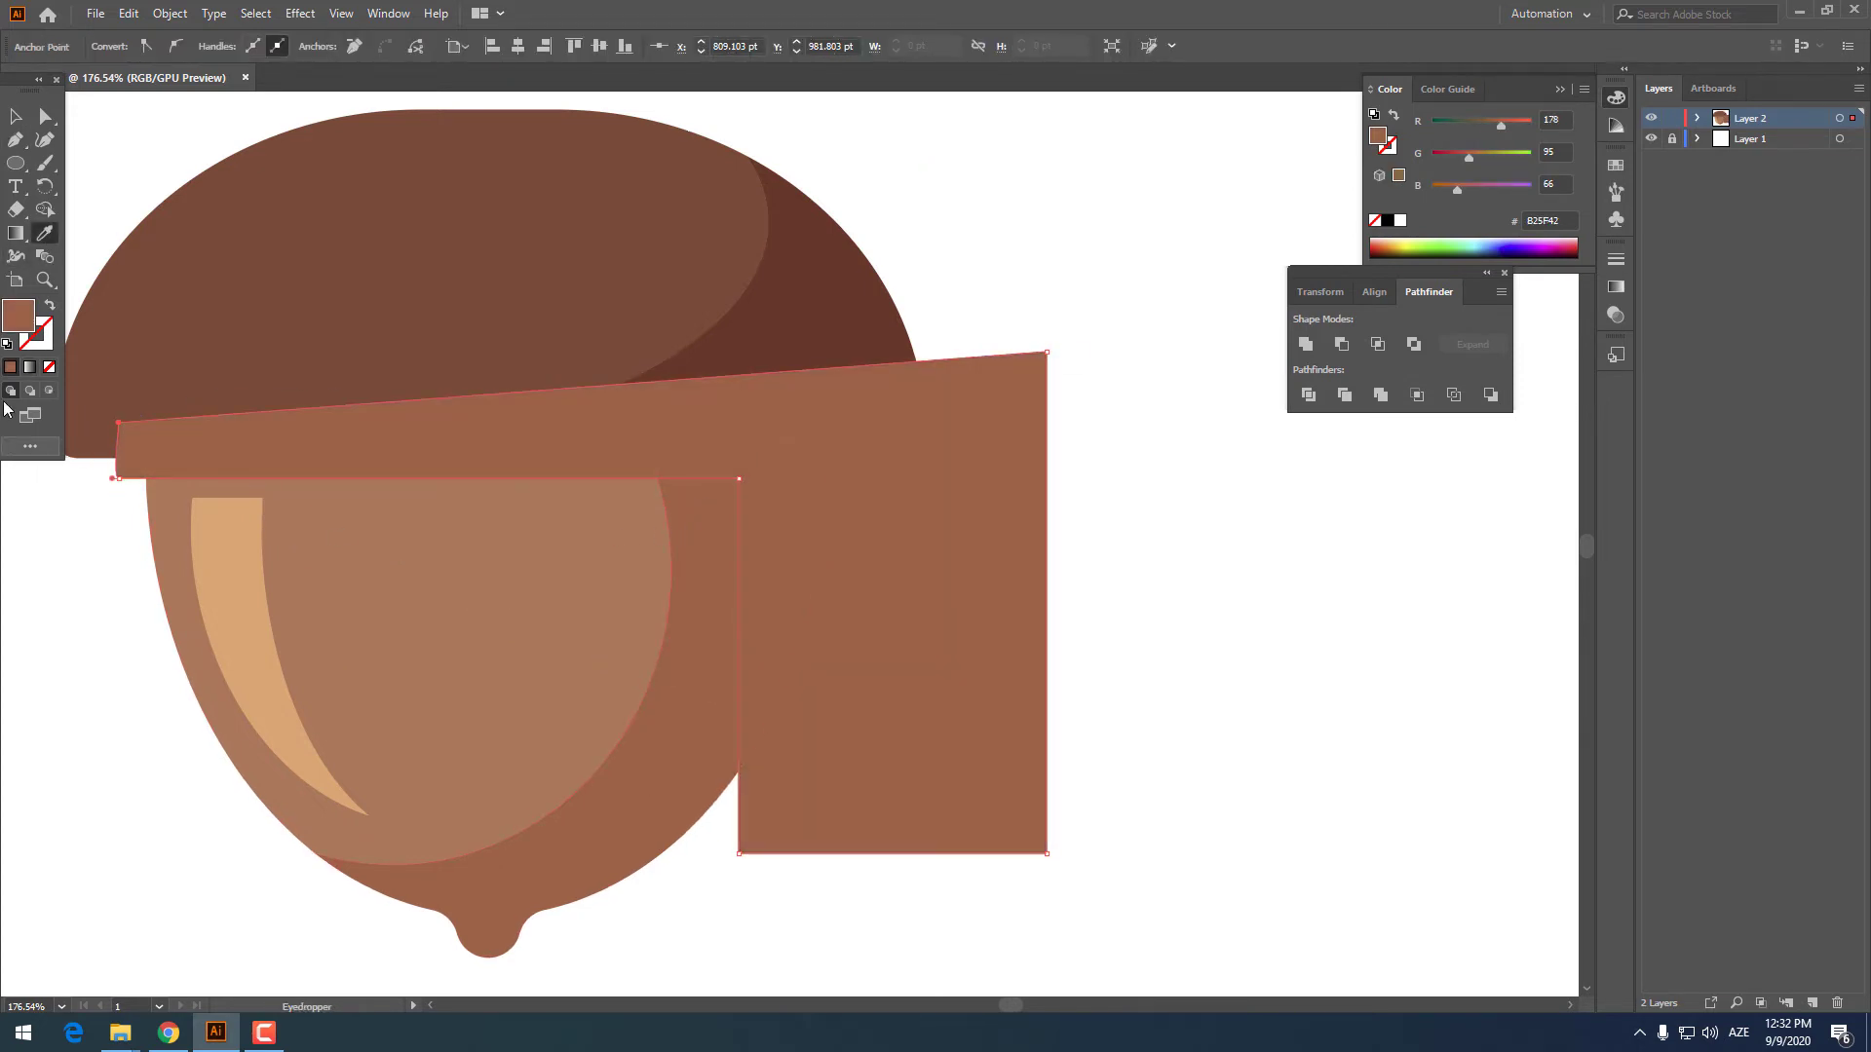
{"action": "double_click", "coordinate": [21, 316]}
{"action": "left_click_drag", "start_coordinate": [779, 424], "coordinate": [788, 433]}
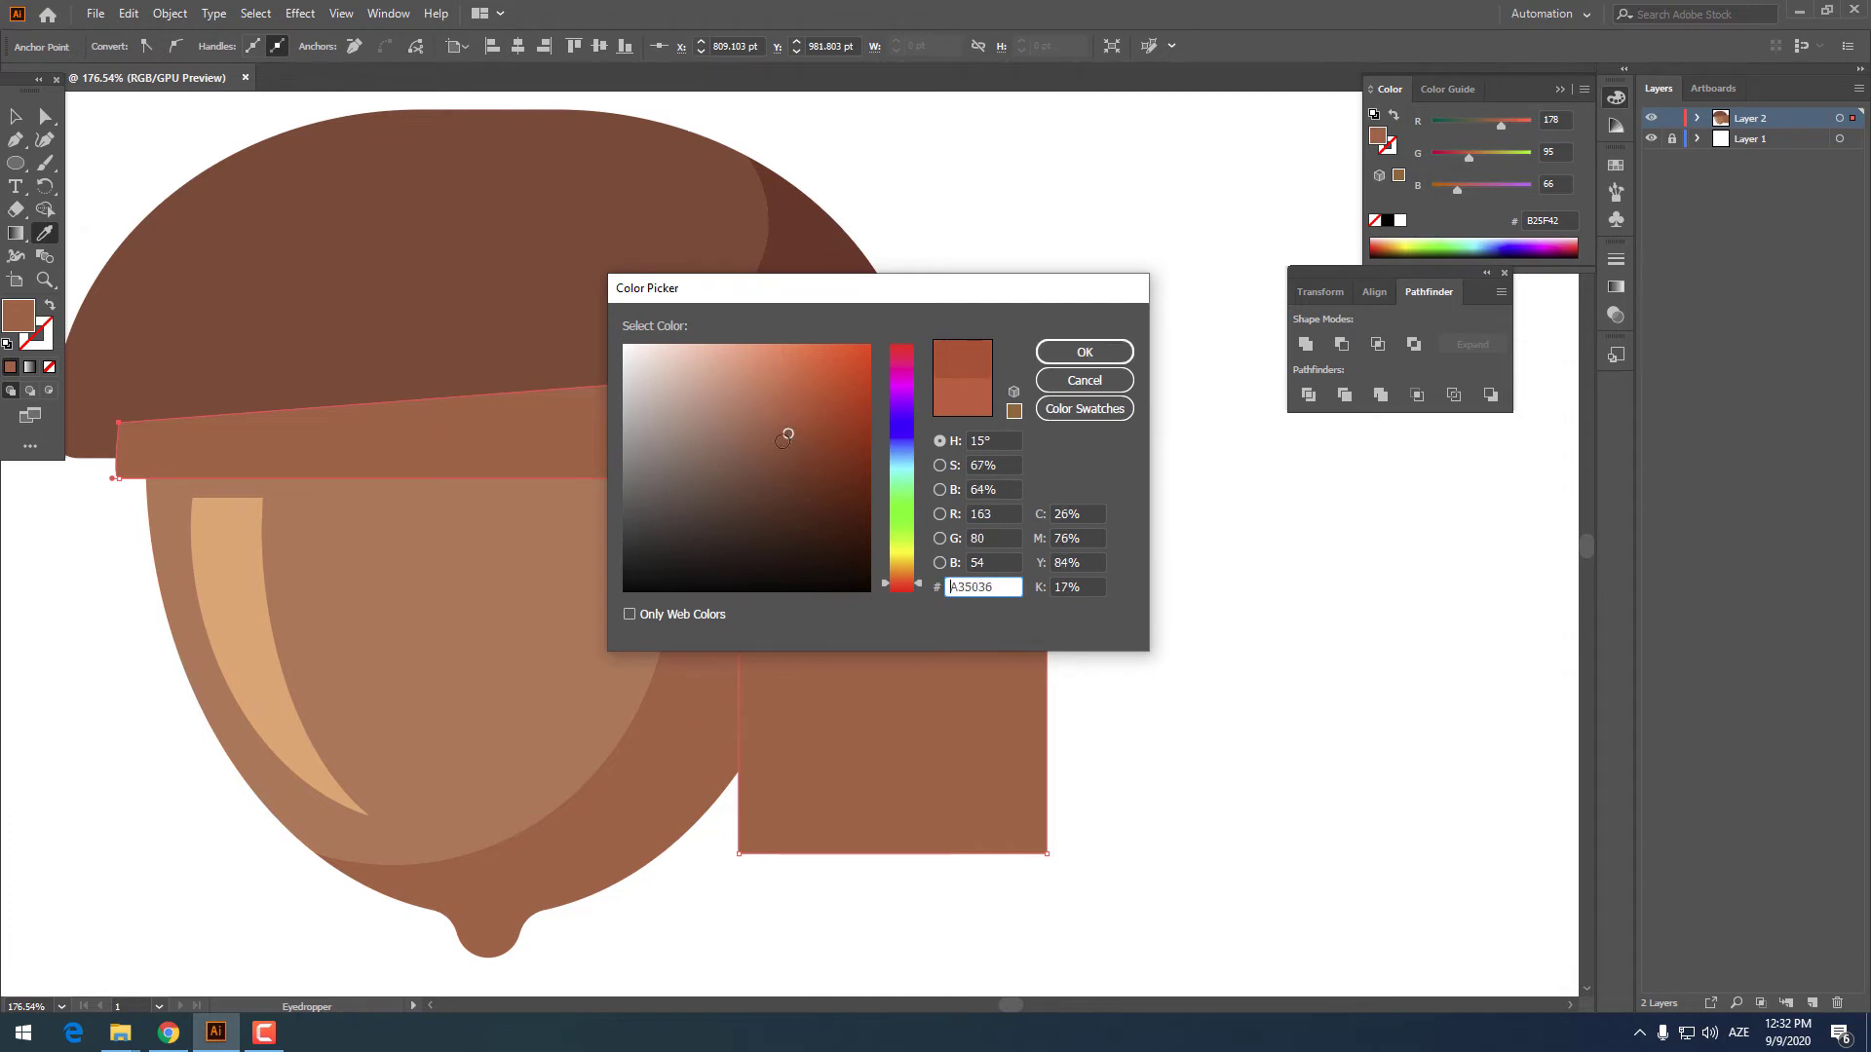
{"action": "left_click", "coordinate": [1083, 352]}
Round the path's inner corner over the body to a radius of about 71.5 pt
{"action": "left_click", "coordinate": [45, 116]}
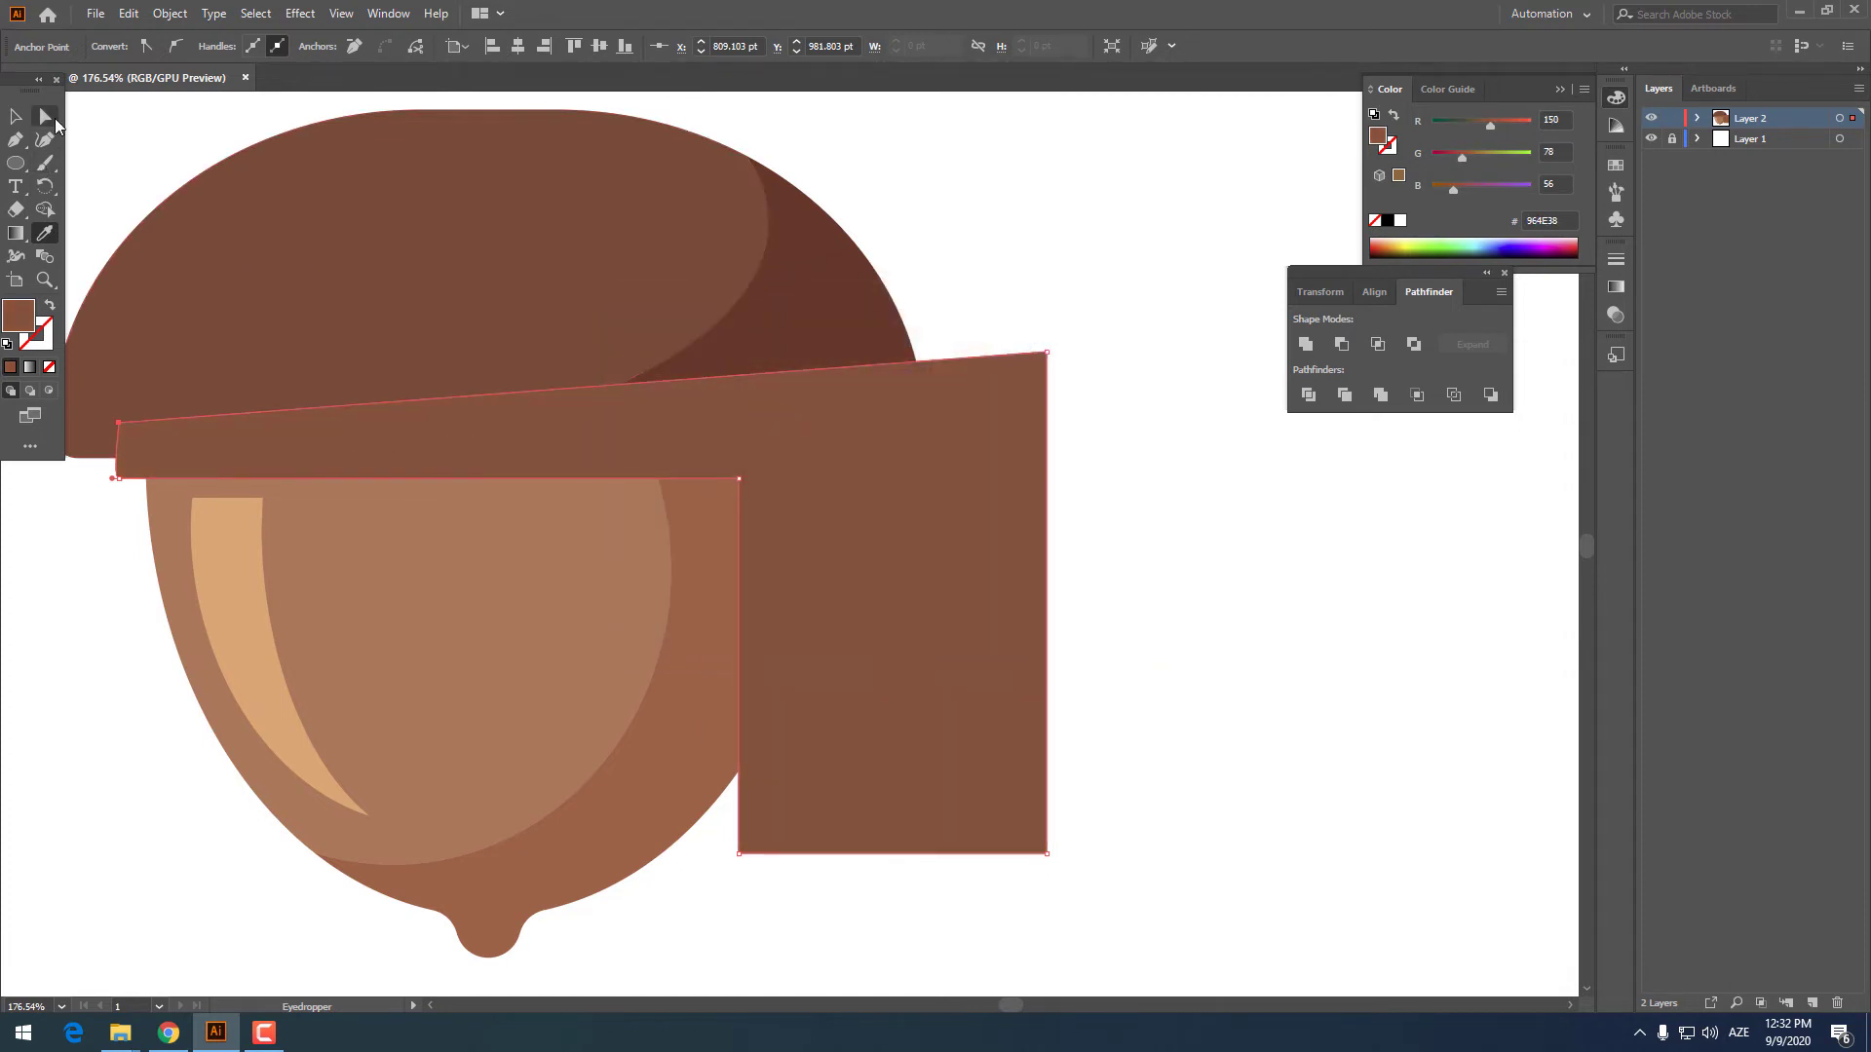
{"action": "left_click", "coordinate": [115, 478]}
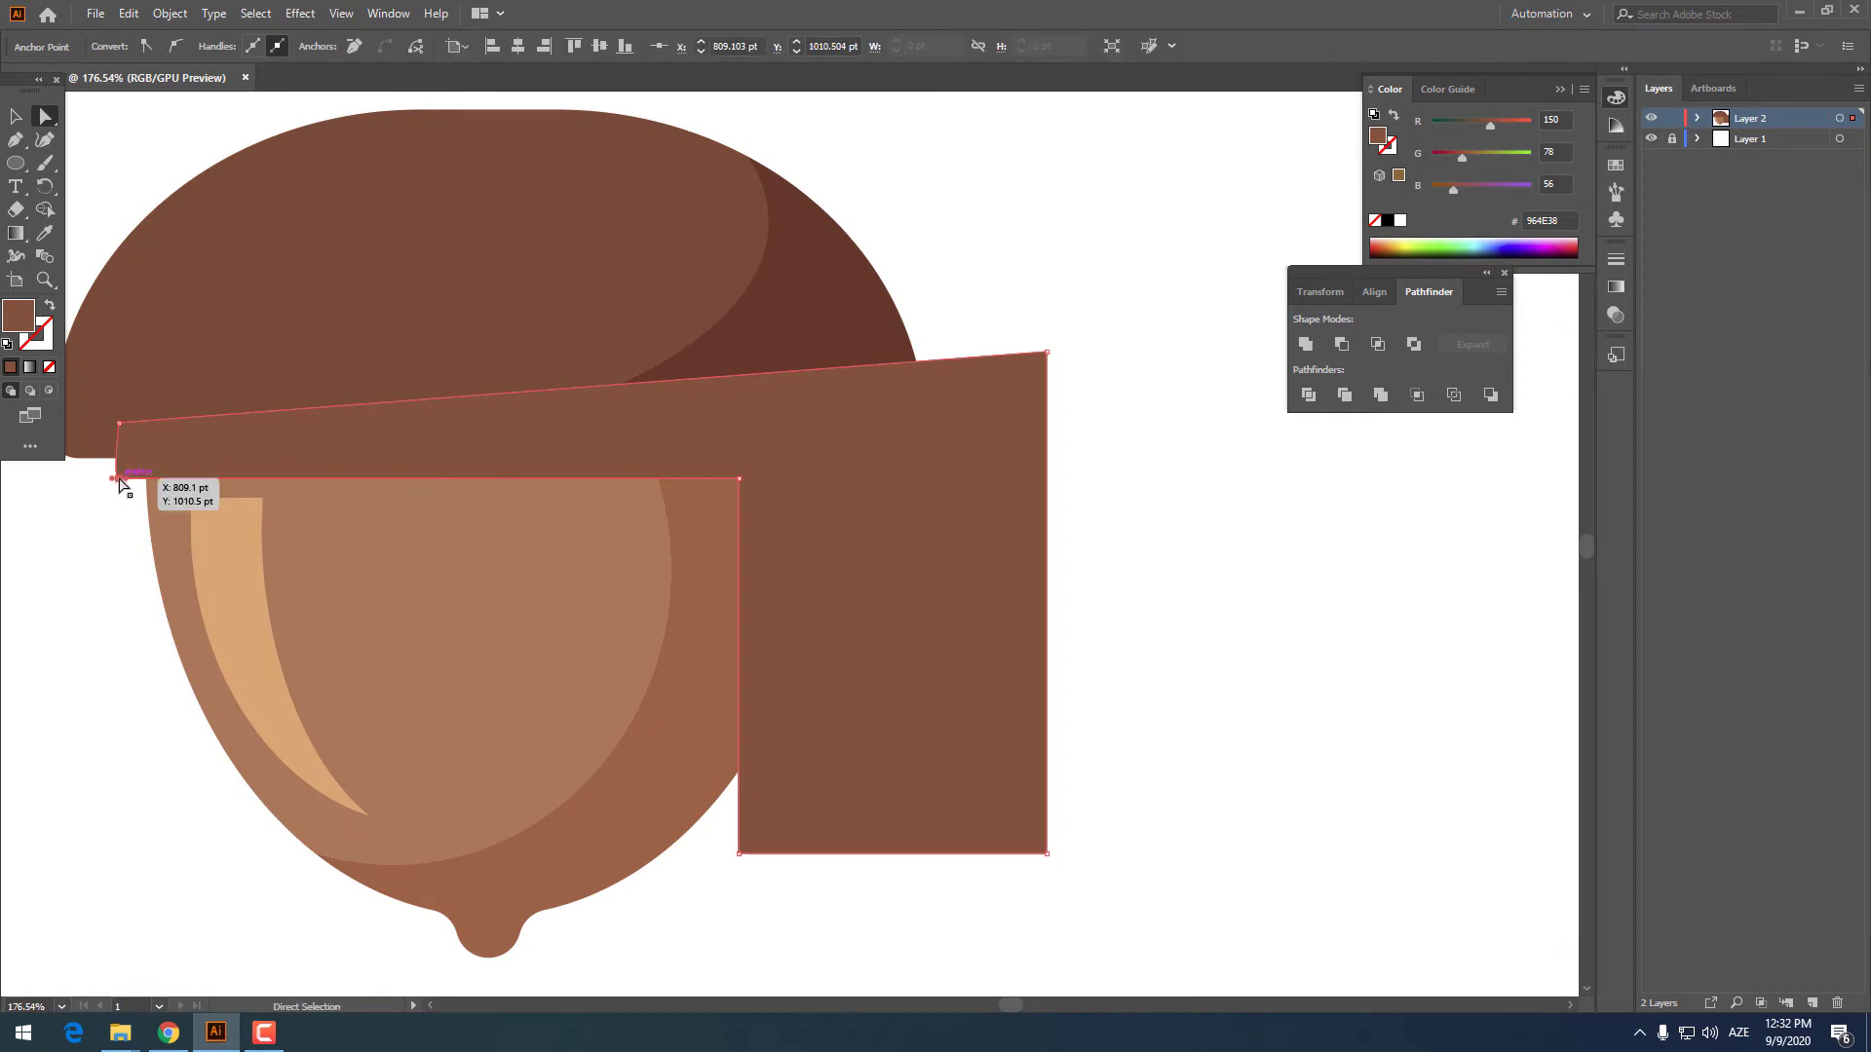
{"action": "left_click", "coordinate": [739, 479]}
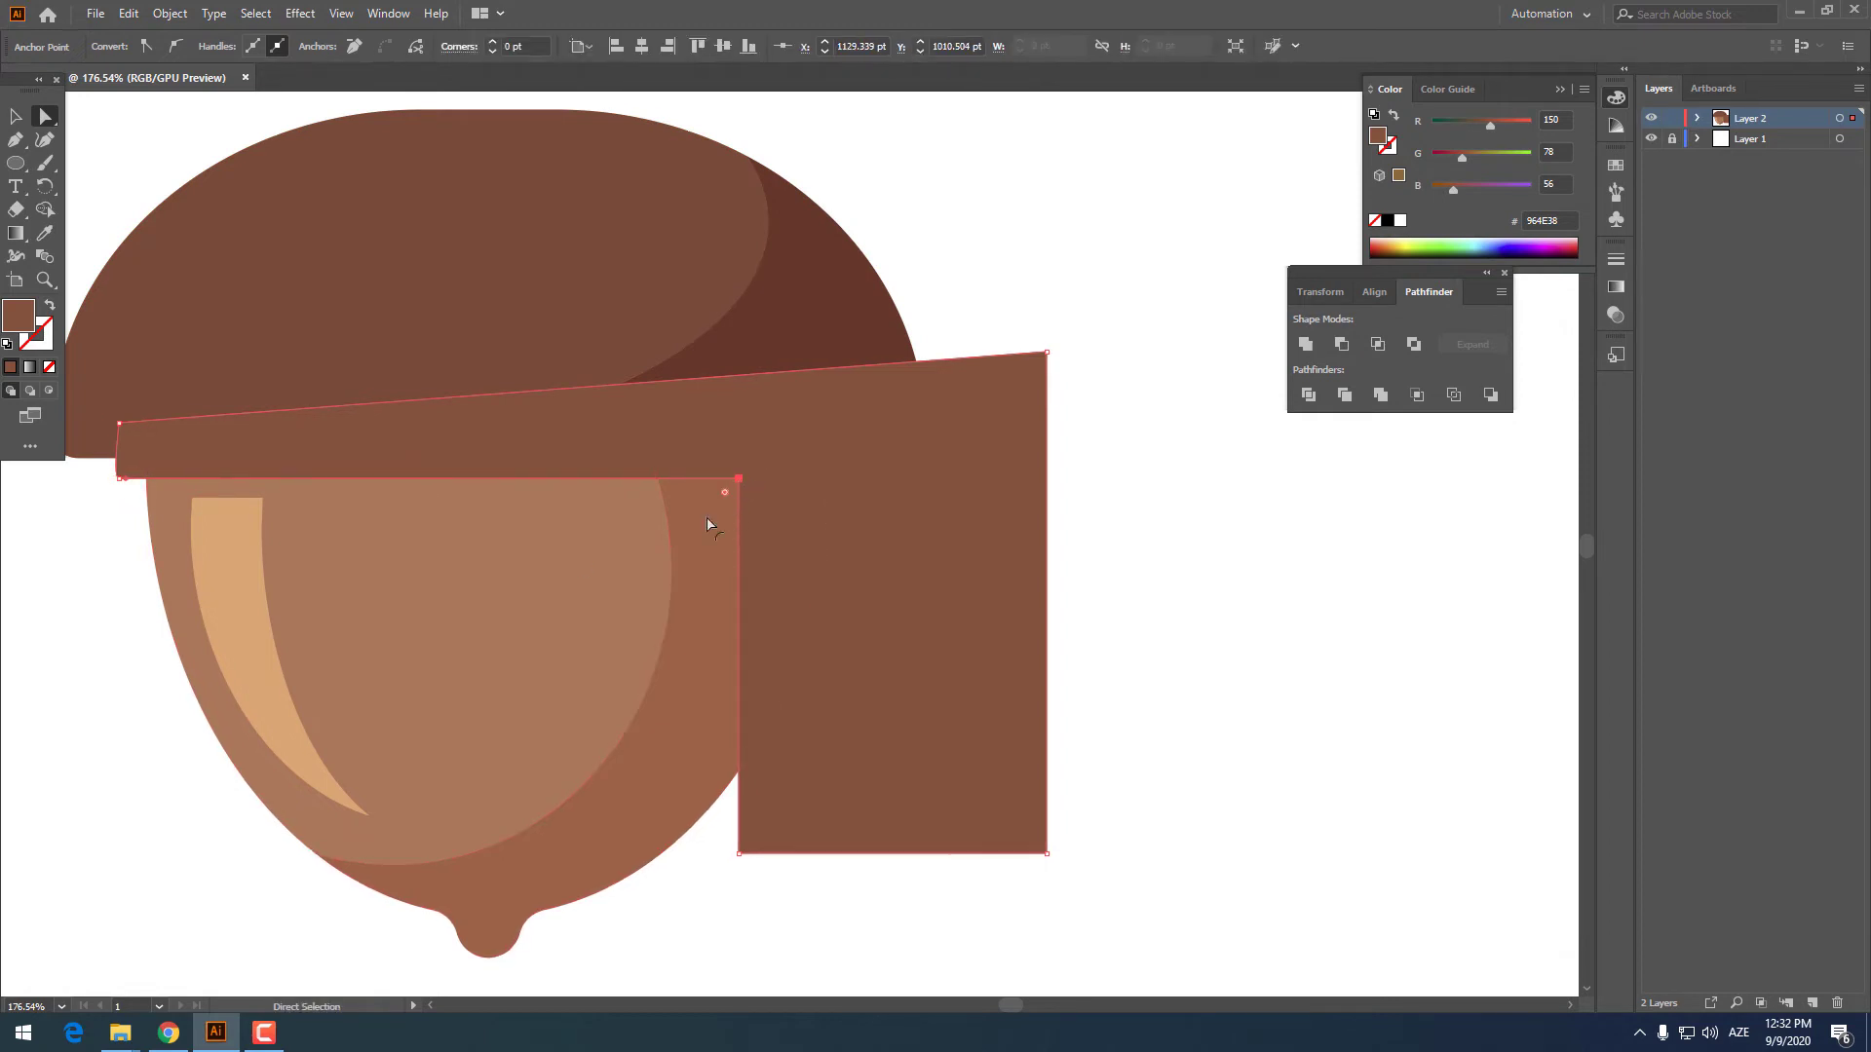
{"action": "left_click_drag", "start_coordinate": [722, 493], "coordinate": [608, 630]}
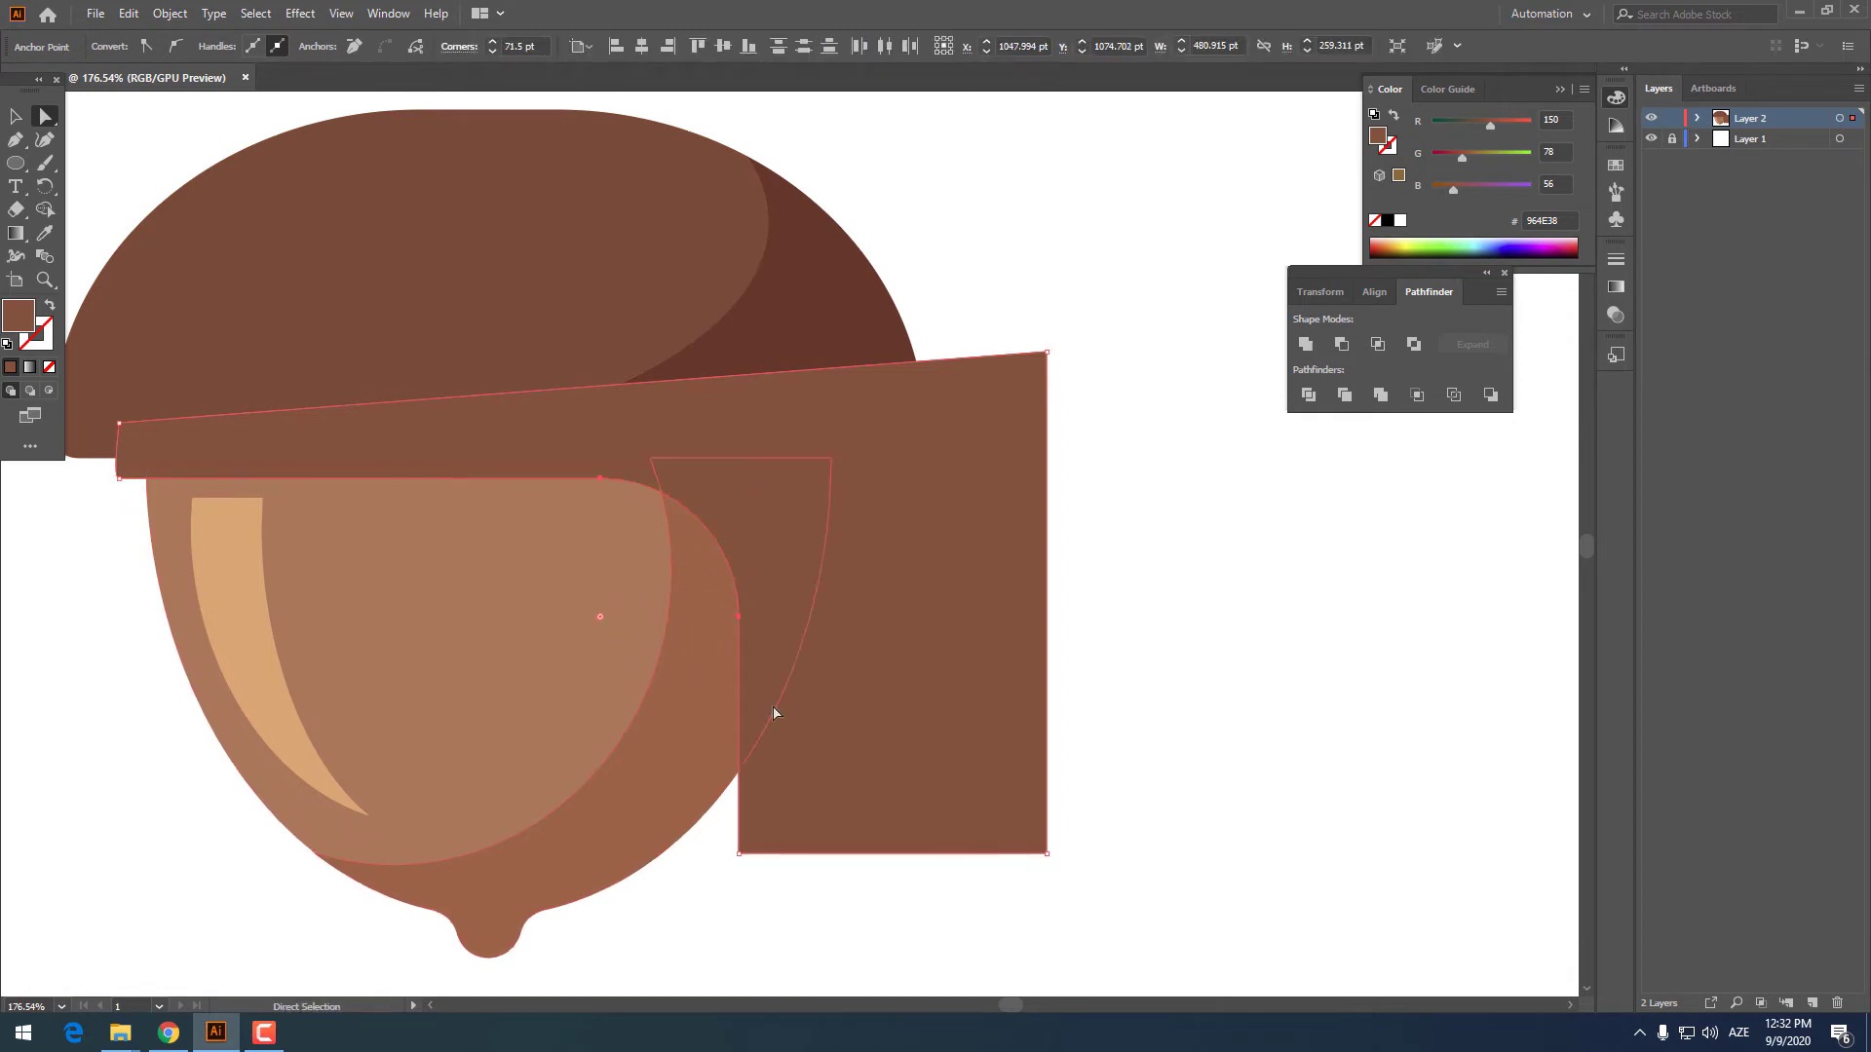
Divide the shadow path together with the acorn body, ungroup the result, and delete the shadow part outside the body
{"action": "key", "text": "v"}
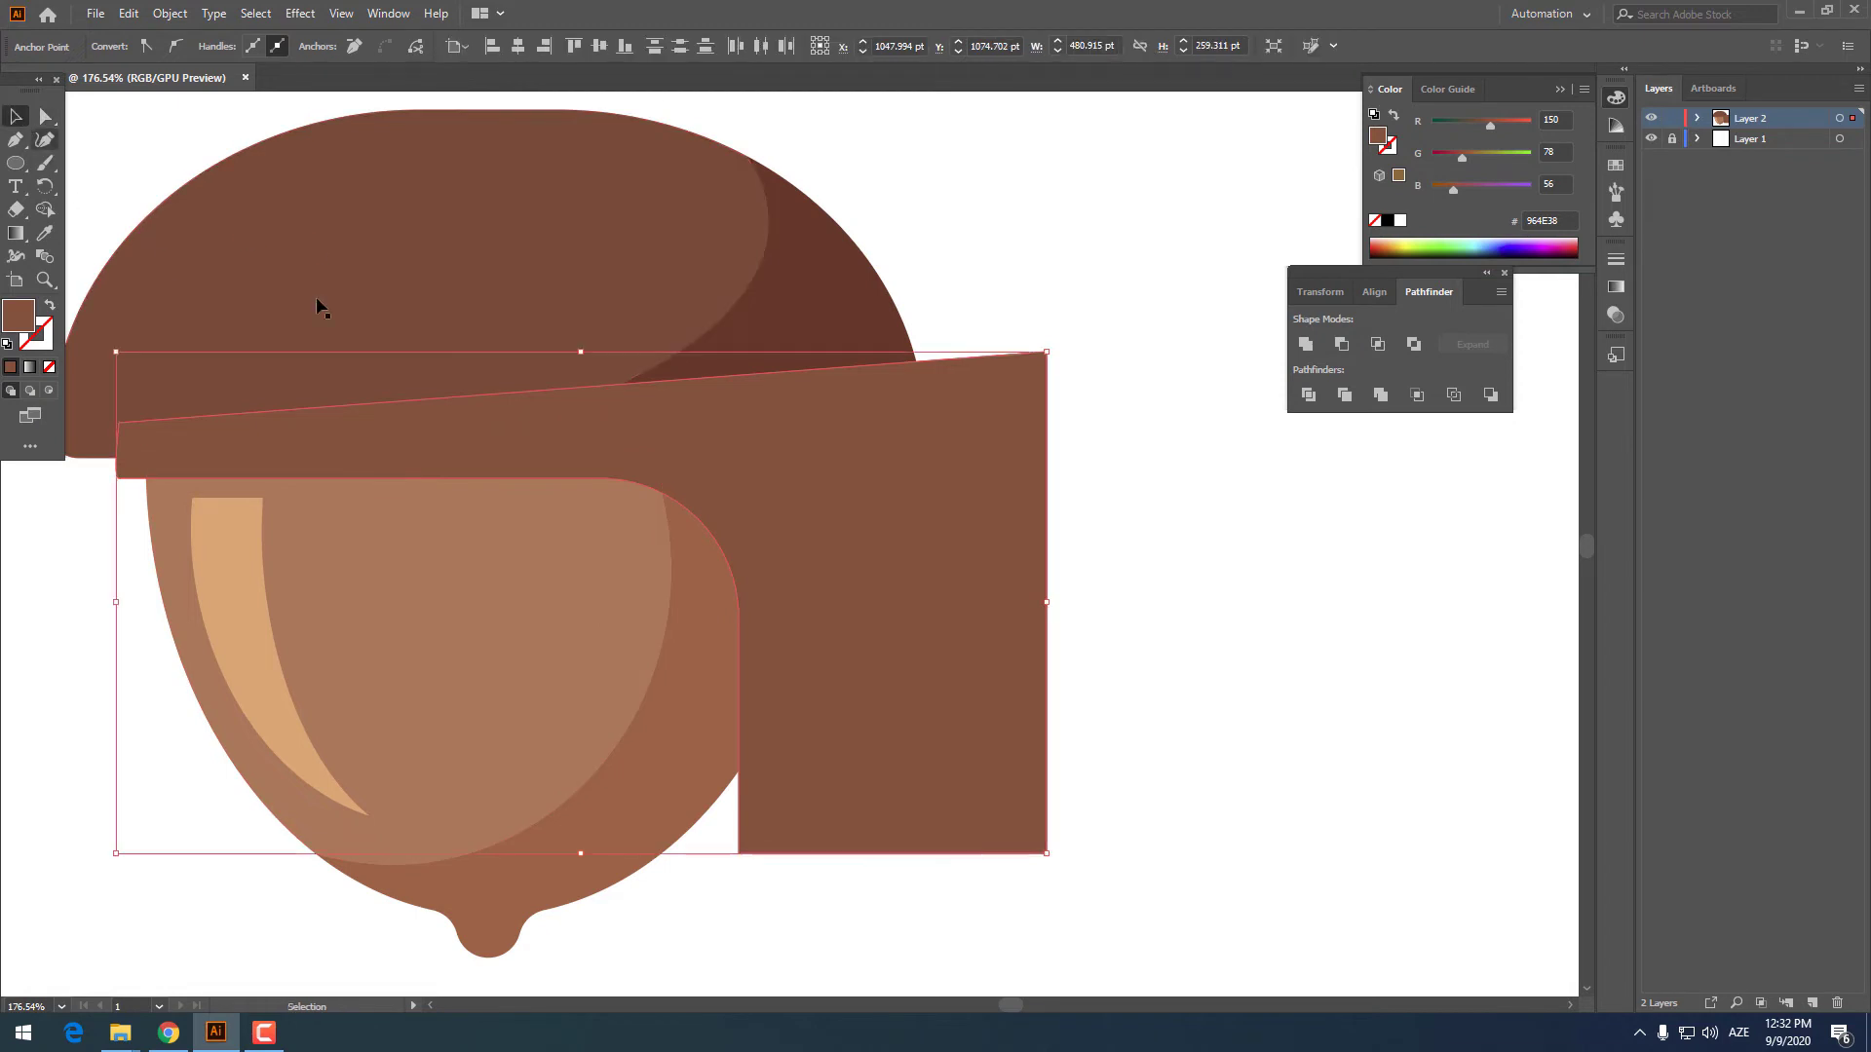
{"action": "left_click", "coordinate": [559, 541], "text": "shift"}
{"action": "right_click", "coordinate": [793, 555]}
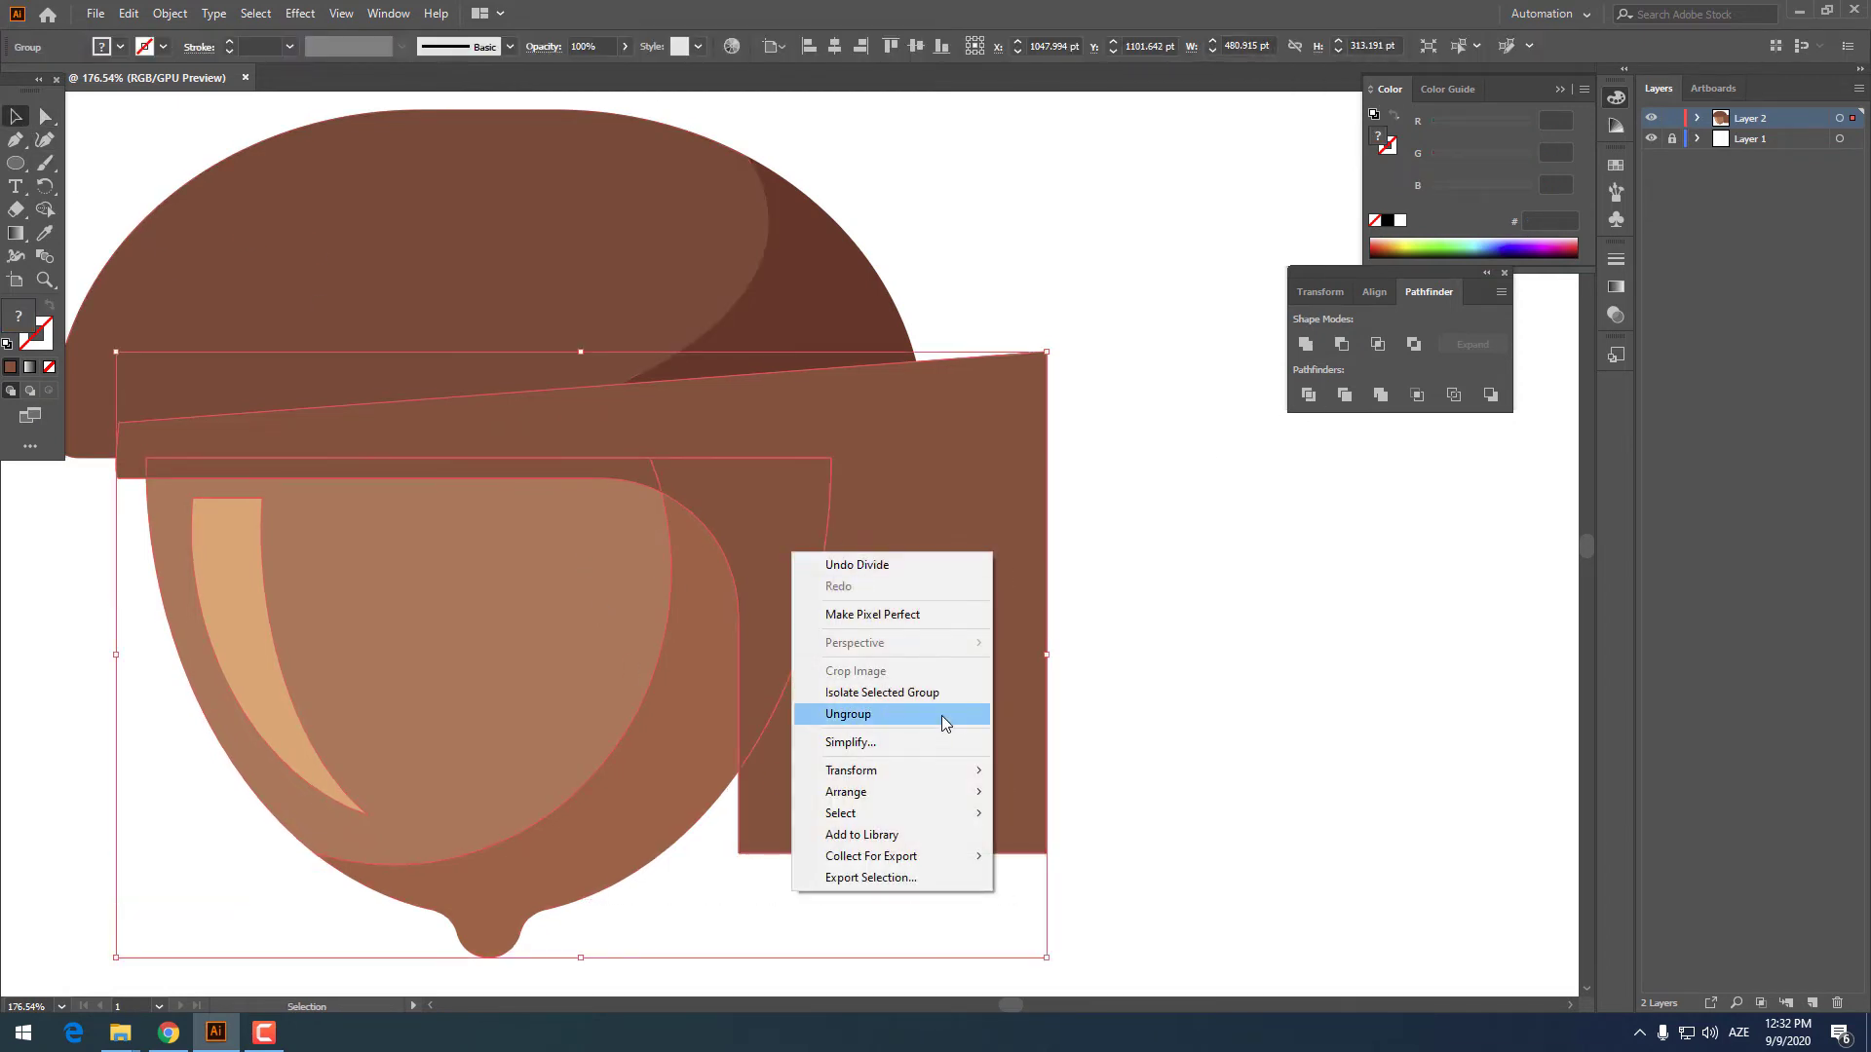
{"action": "left_click", "coordinate": [944, 716]}
{"action": "left_click", "coordinate": [928, 667]}
{"action": "left_click", "coordinate": [1140, 684]}
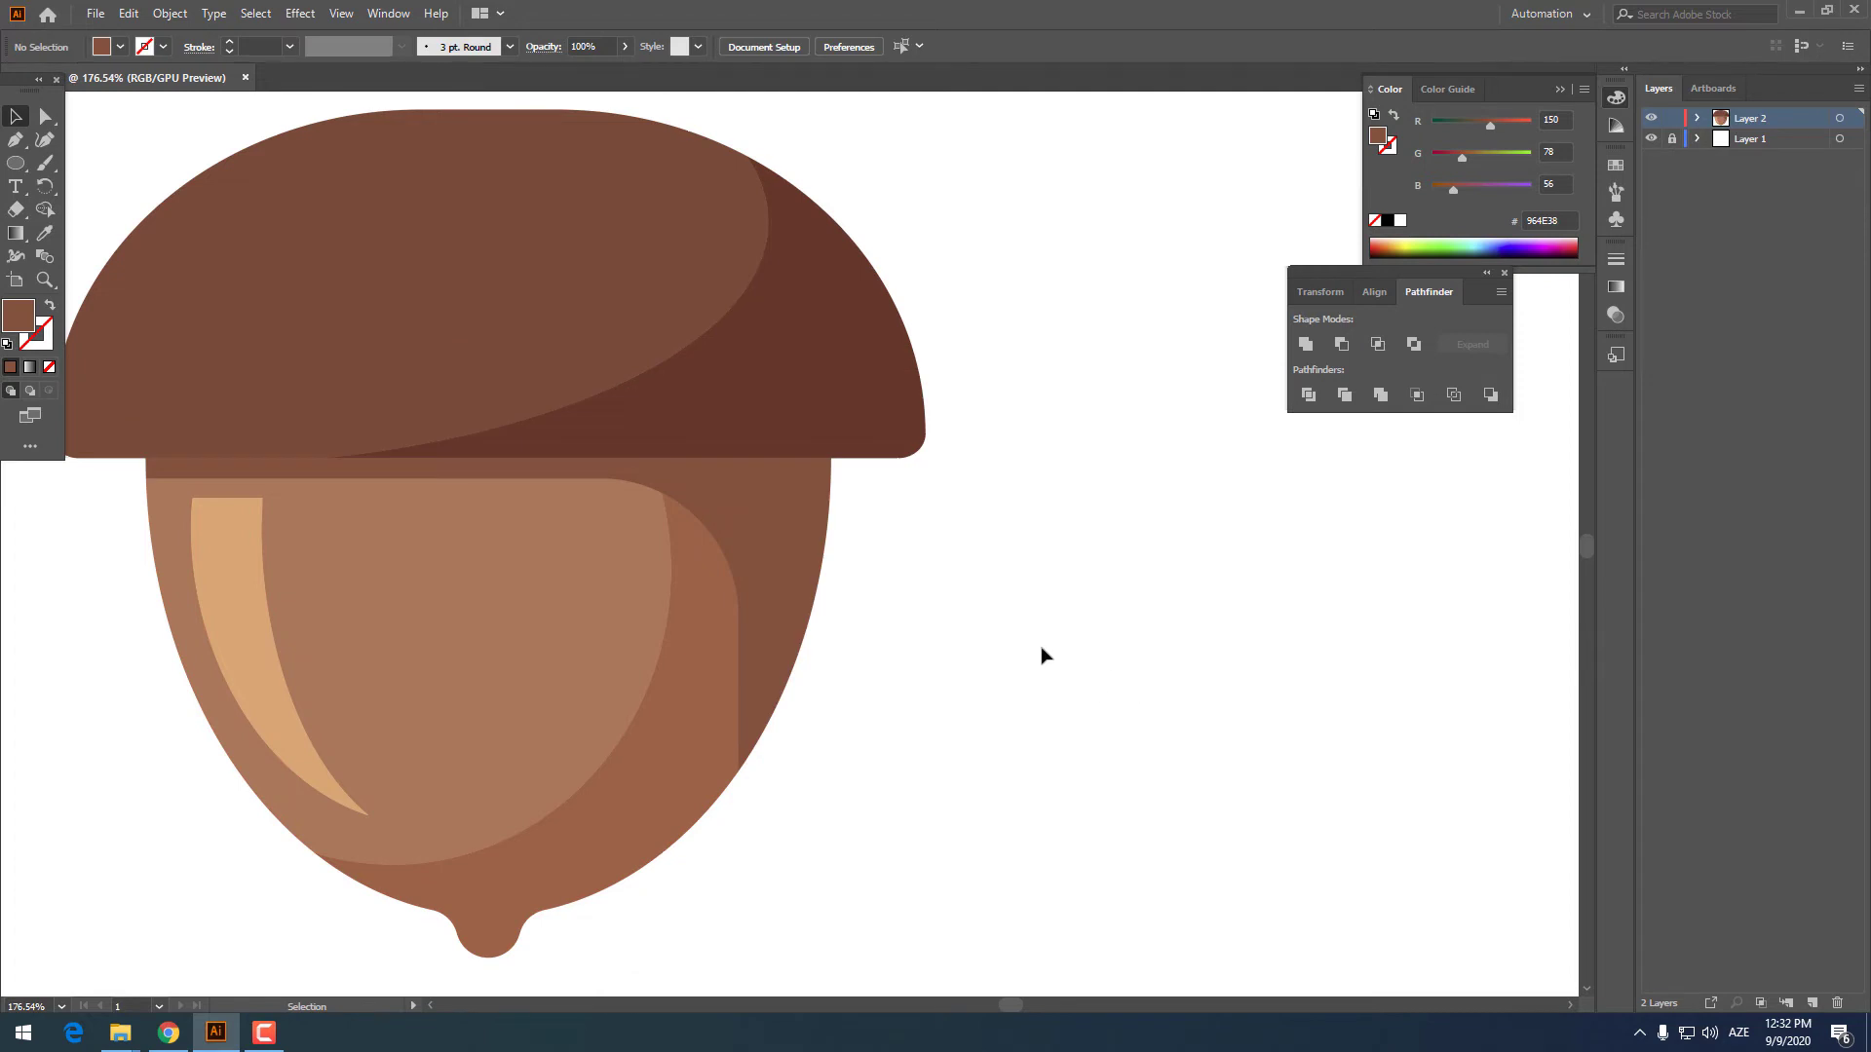
Draw a slanted straight line about 154 by 317 pt with the Pen tool in the empty area left of the acorn
{"action": "key", "text": "z"}
{"action": "left_click_drag", "start_coordinate": [861, 500], "coordinate": [793, 568]}
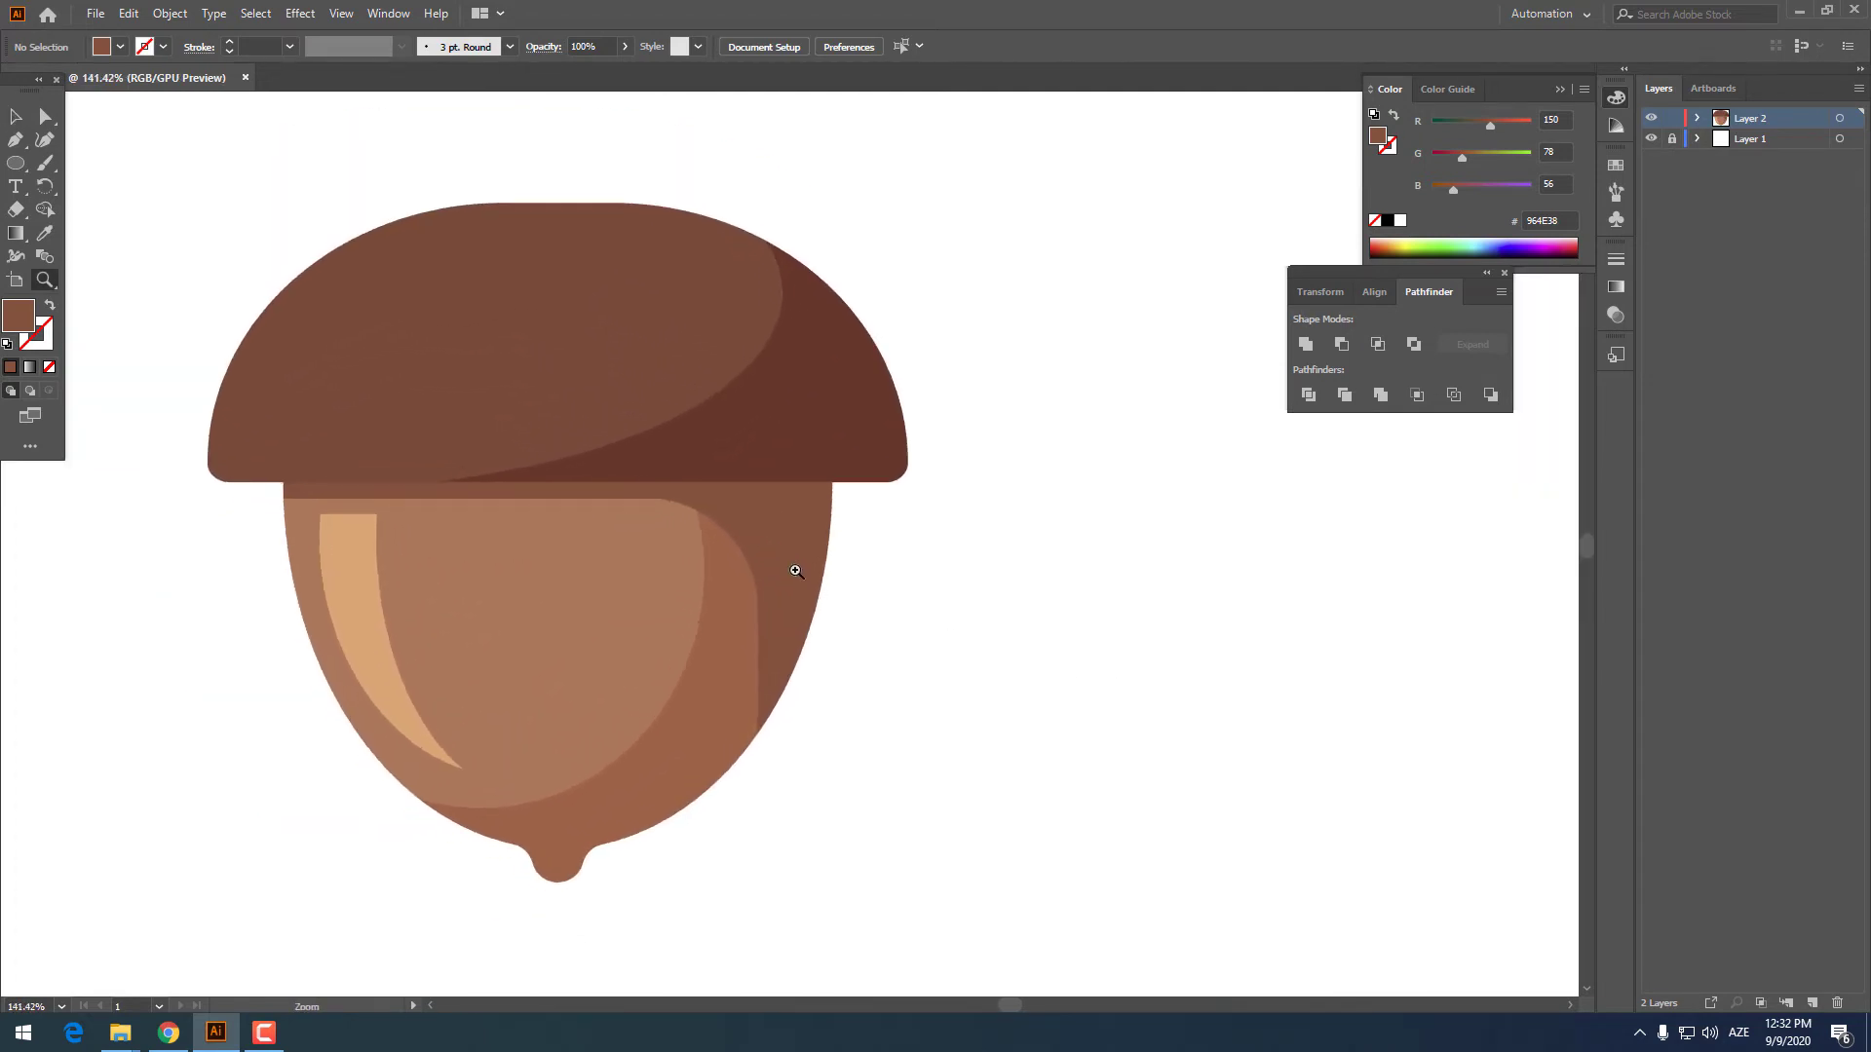
{"action": "left_click_drag", "start_coordinate": [543, 391], "coordinate": [667, 409]}
{"action": "left_click_drag", "start_coordinate": [765, 368], "coordinate": [596, 407]}
{"action": "left_click_drag", "start_coordinate": [645, 427], "coordinate": [697, 434]}
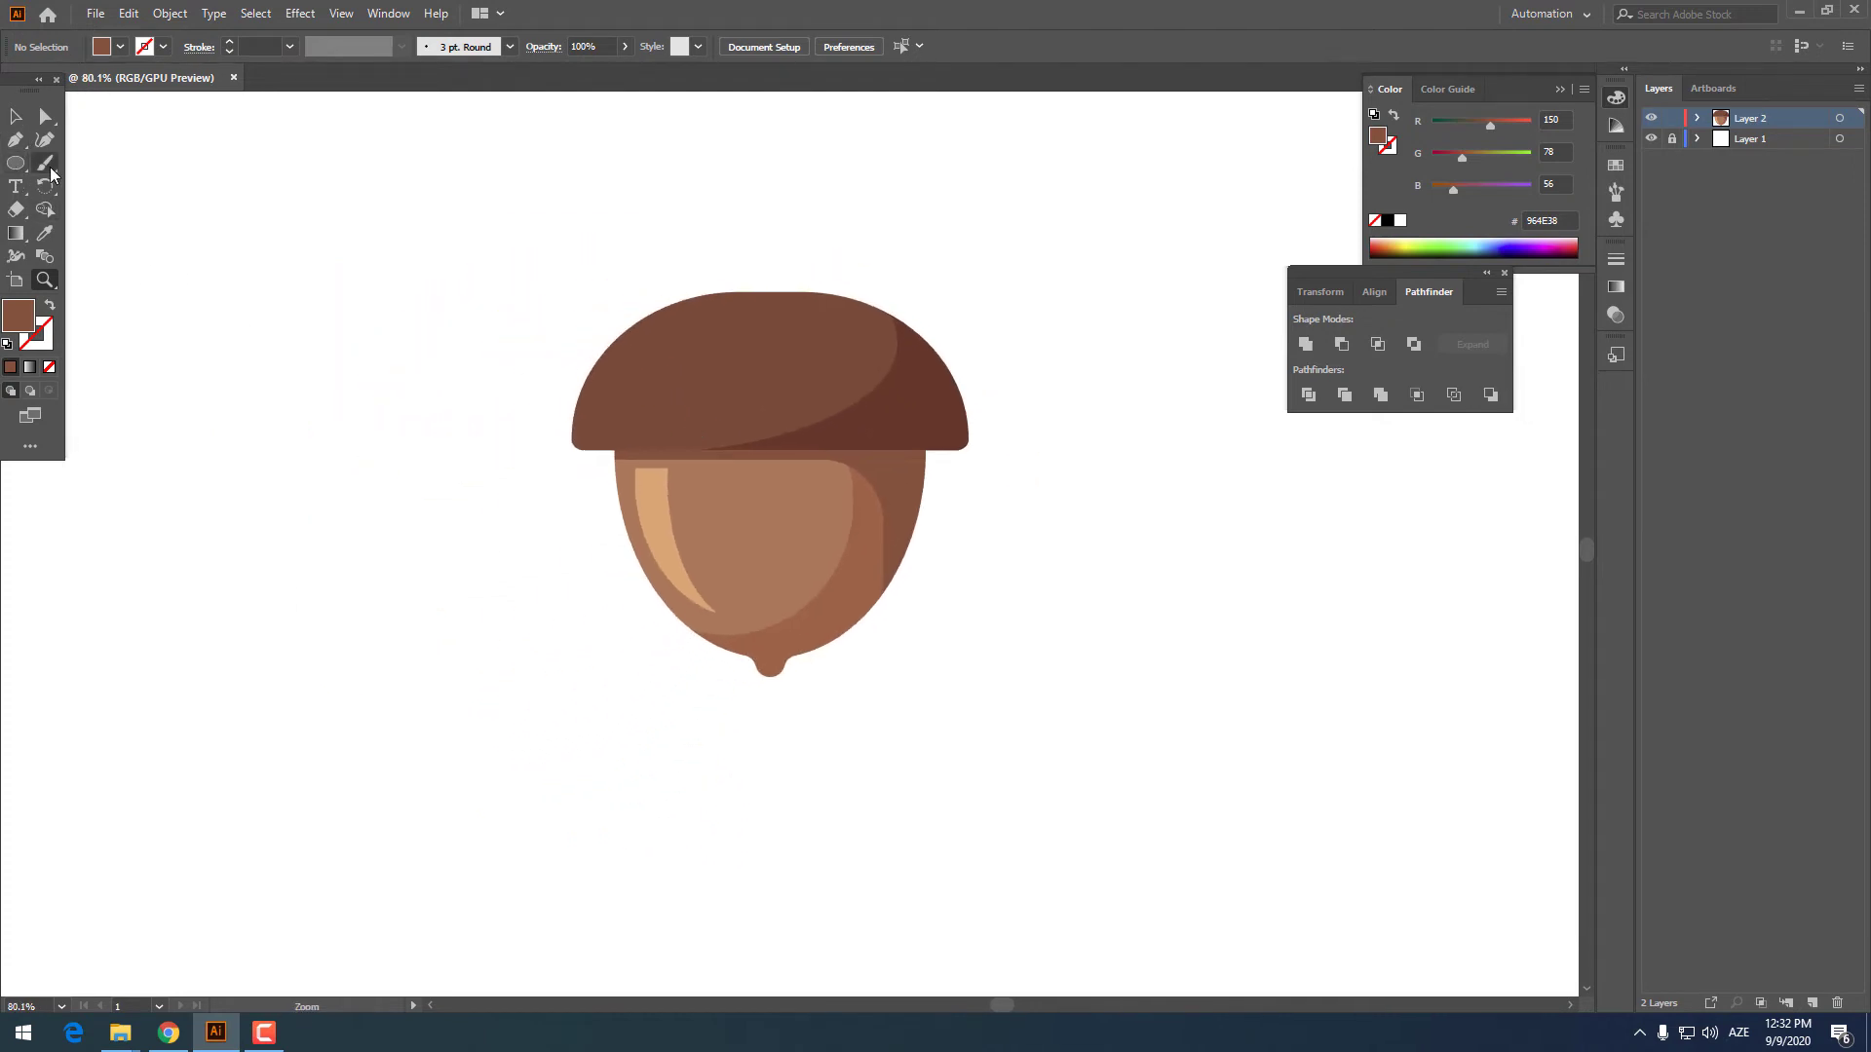
{"action": "left_click", "coordinate": [427, 212]}
{"action": "left_click", "coordinate": [290, 490]}
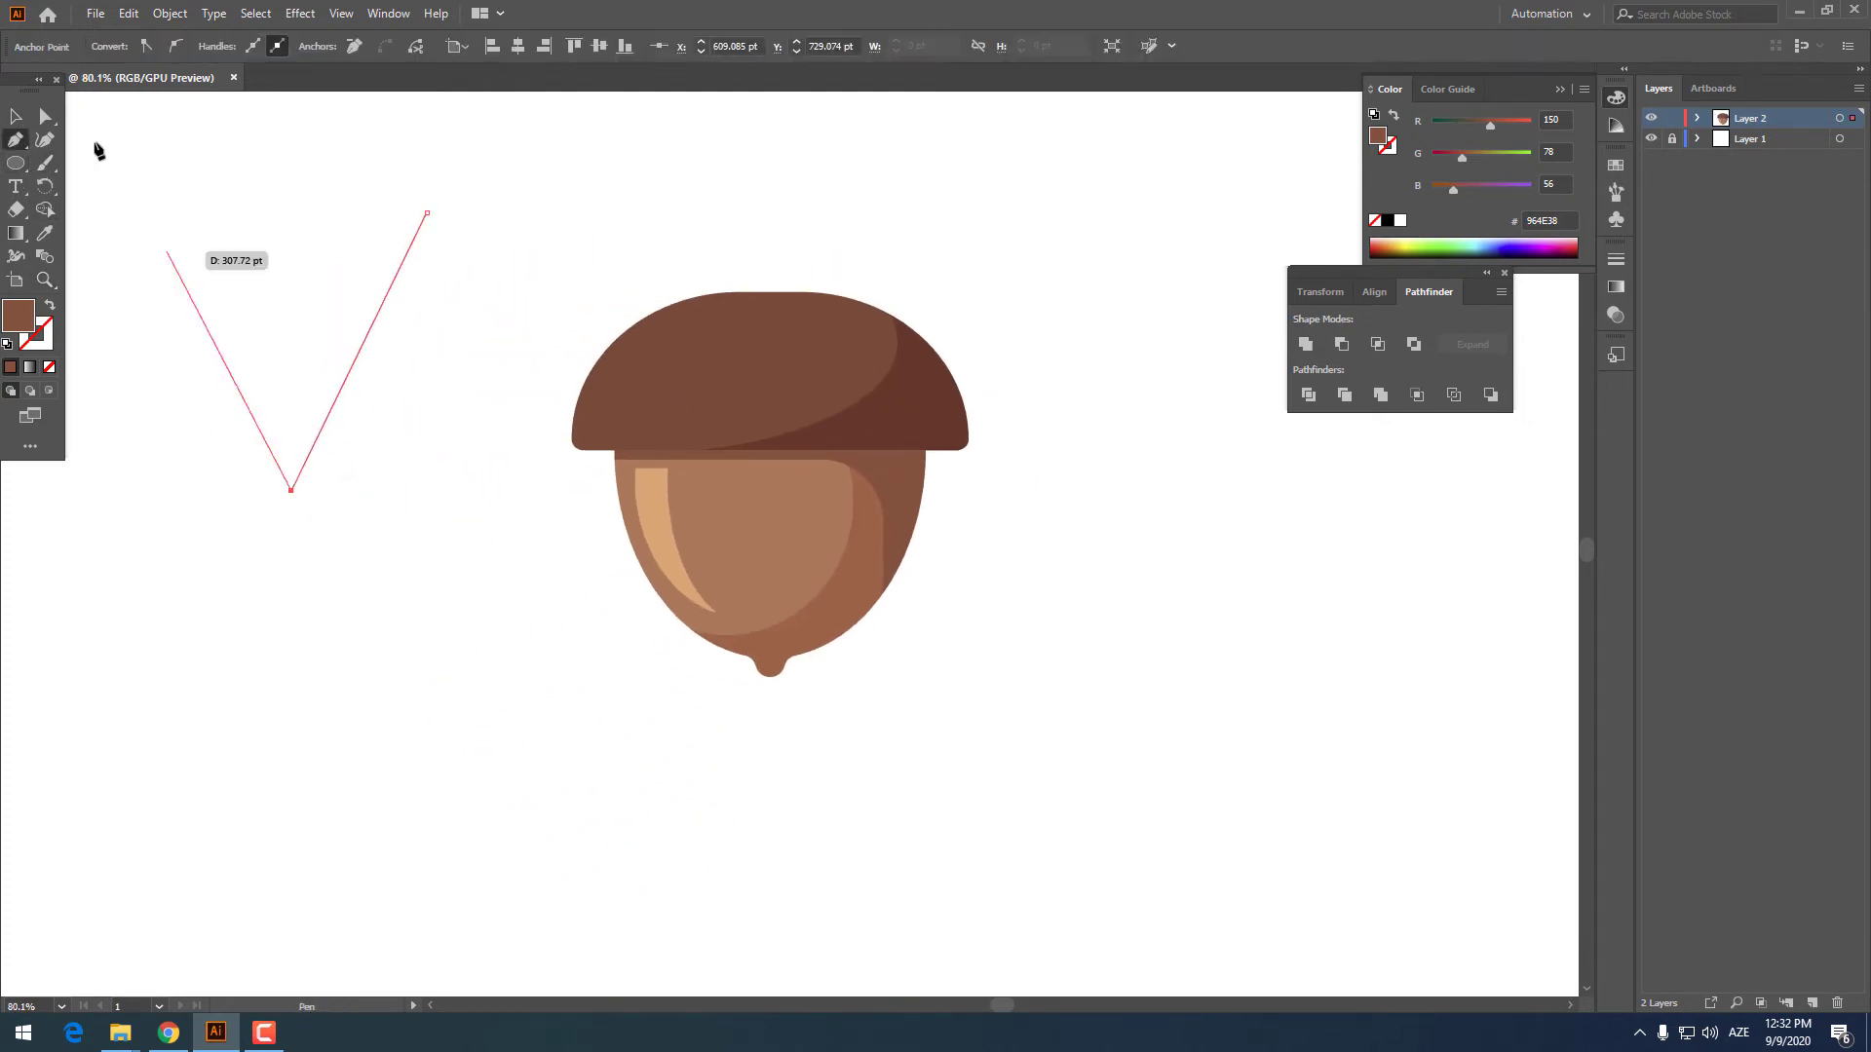
{"action": "left_click", "coordinate": [16, 116]}
Sample the cap's darker brown 753323 for the slanted line and swap it from fill to stroke
{"action": "left_click", "coordinate": [44, 235]}
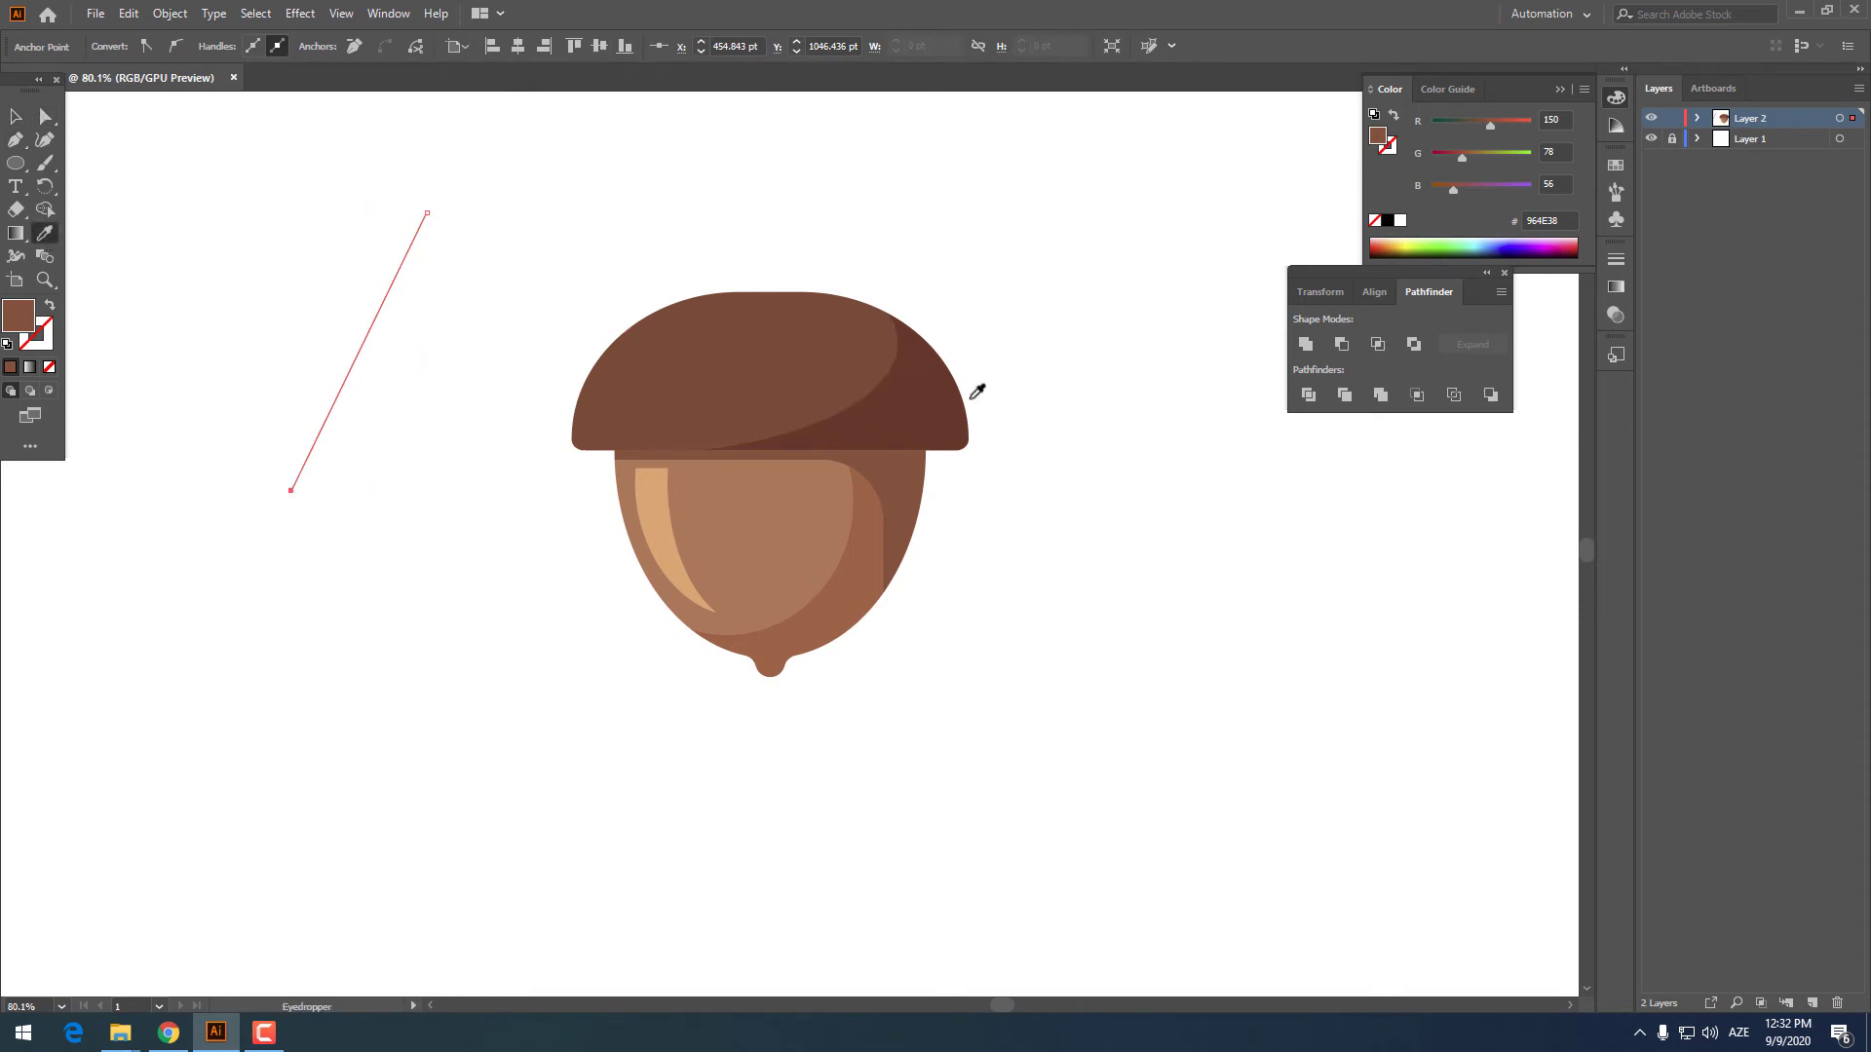
{"action": "left_click", "coordinate": [964, 394]}
{"action": "left_click", "coordinate": [50, 308]}
{"action": "left_click", "coordinate": [15, 116]}
Try stroke weights of 3 pt and 4 pt on the slanted line
{"action": "left_click", "coordinate": [356, 368]}
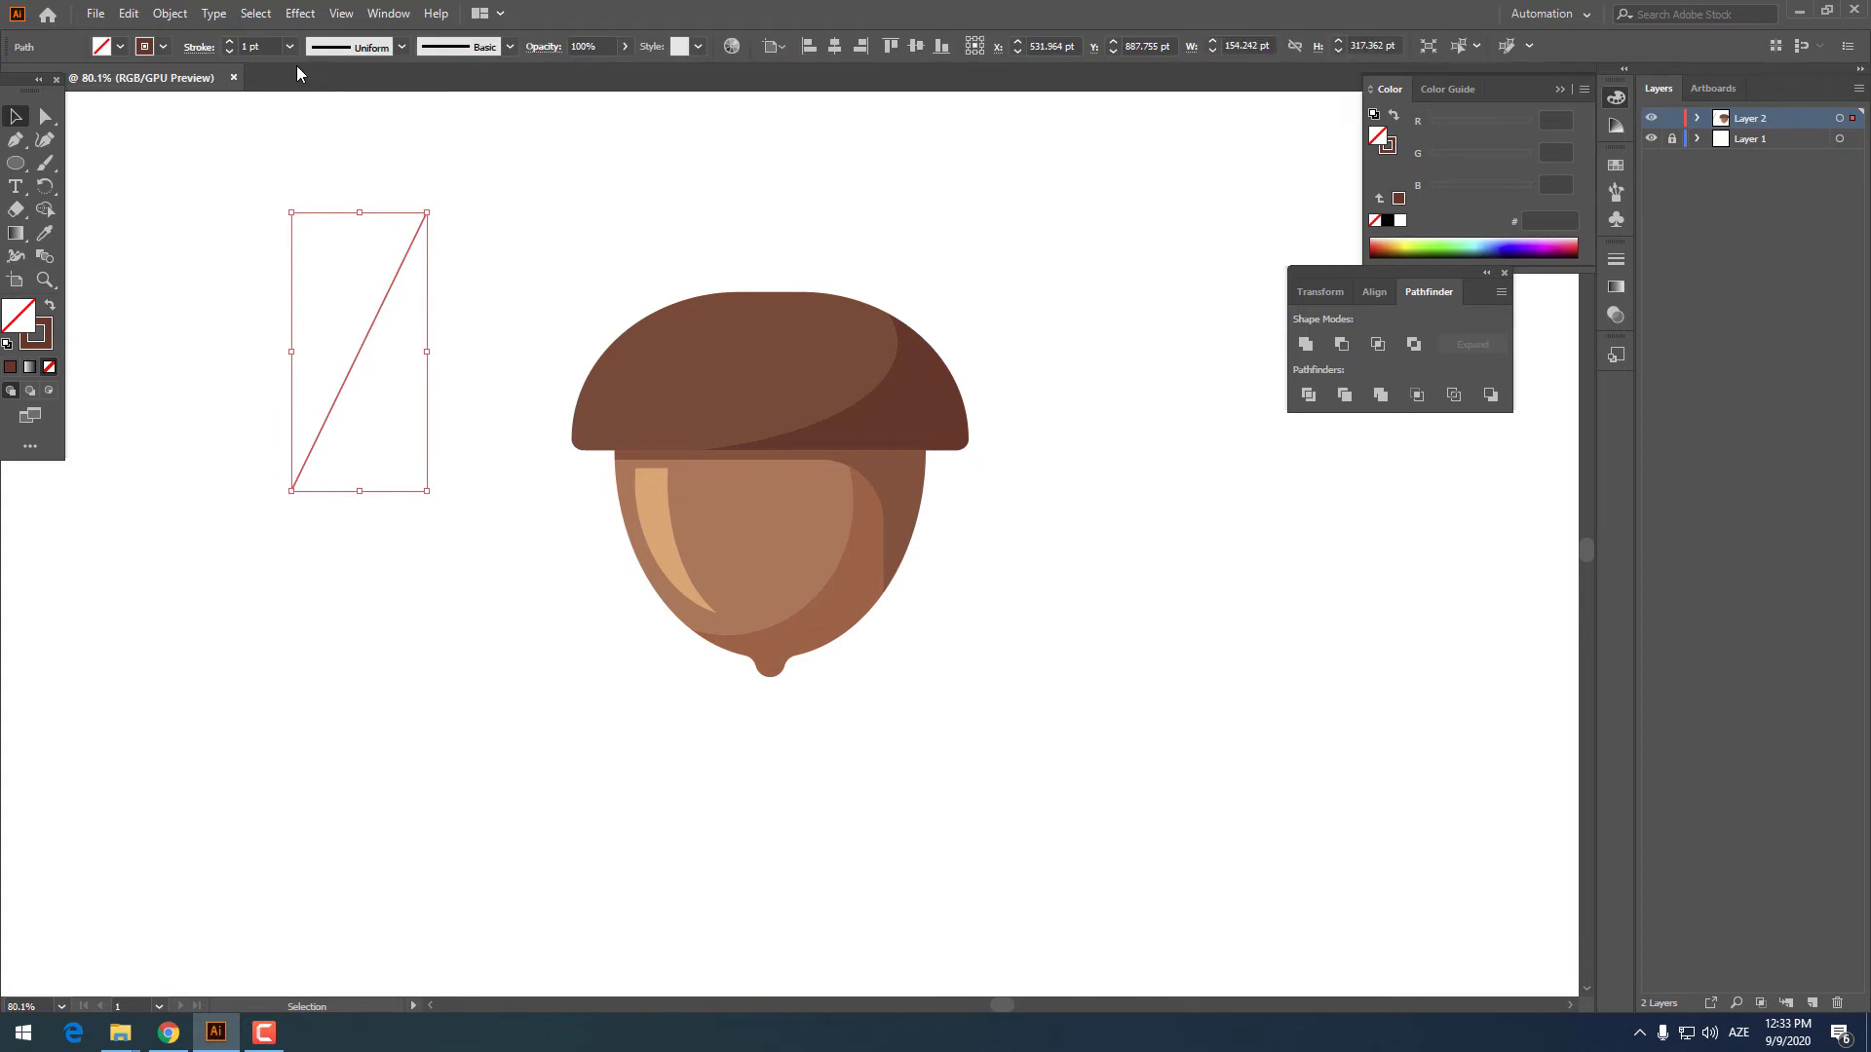
{"action": "key", "text": "Return"}
{"action": "left_click_drag", "start_coordinate": [405, 355], "coordinate": [288, 275]}
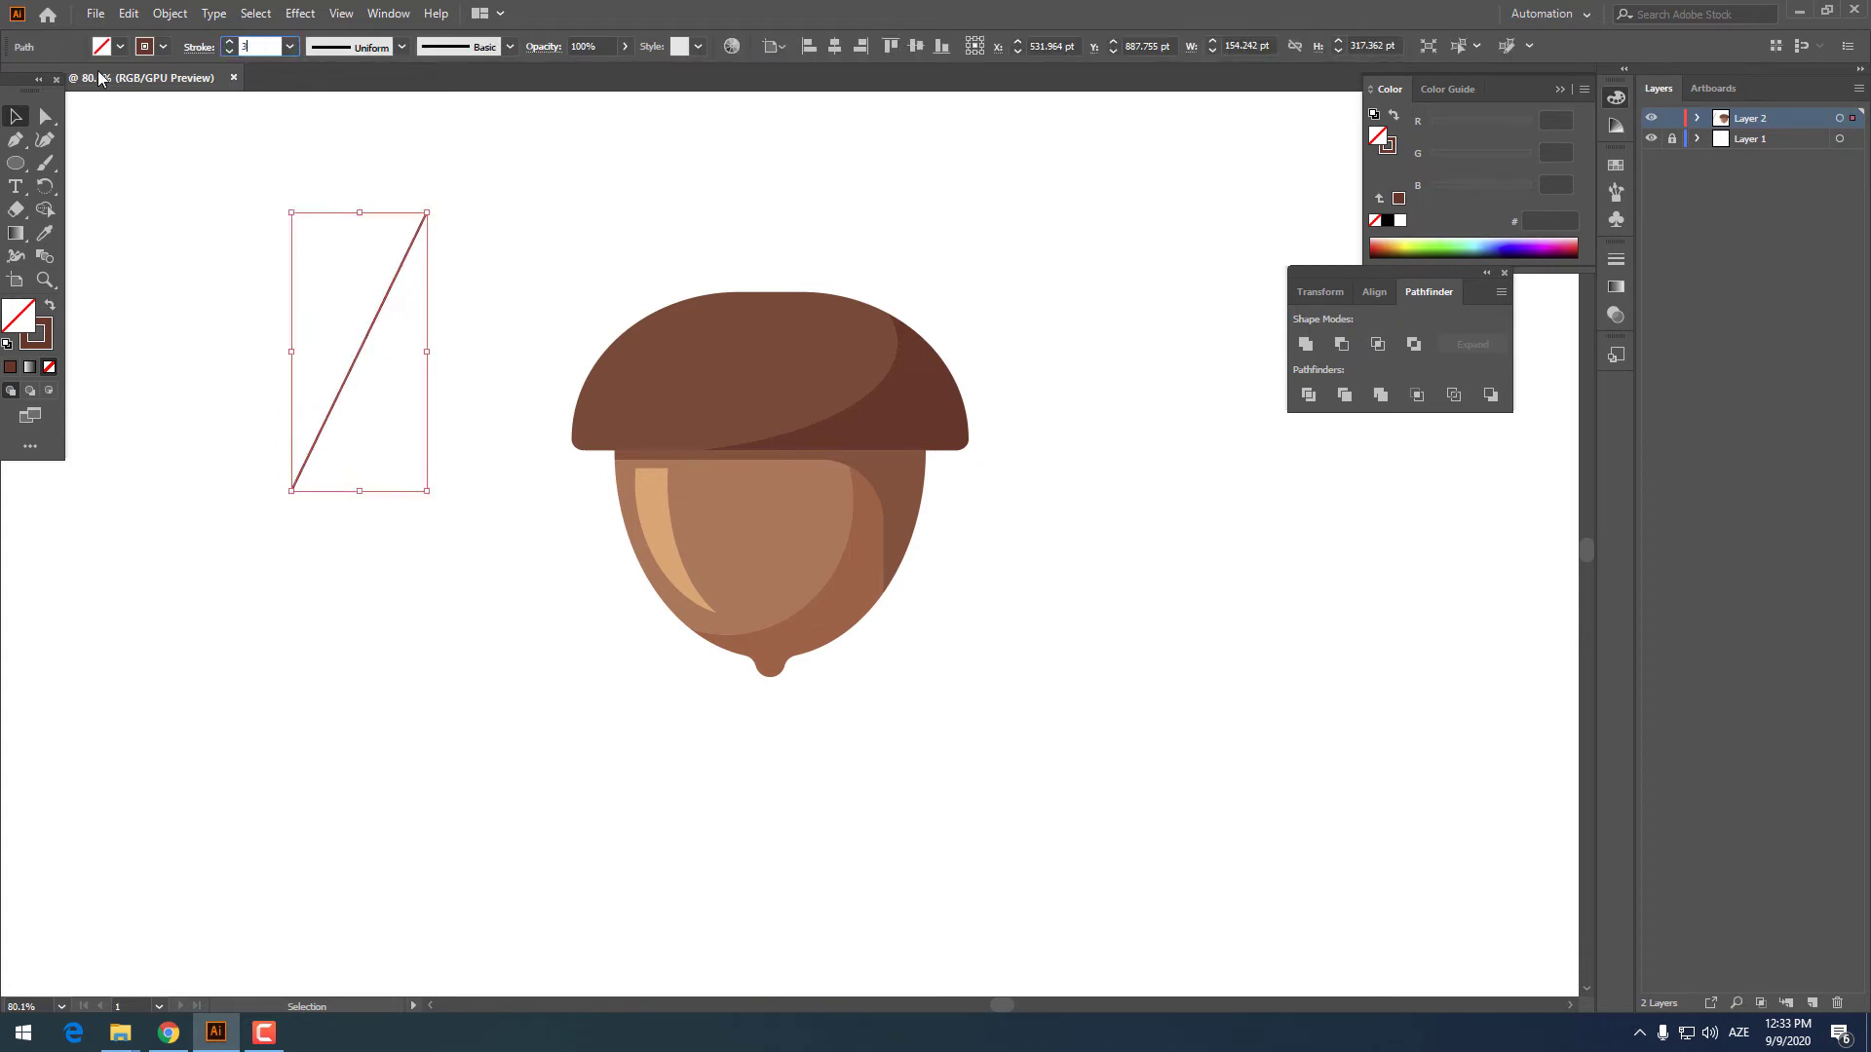
{"action": "key", "text": "Return"}
{"action": "left_click_drag", "start_coordinate": [429, 402], "coordinate": [210, 248]}
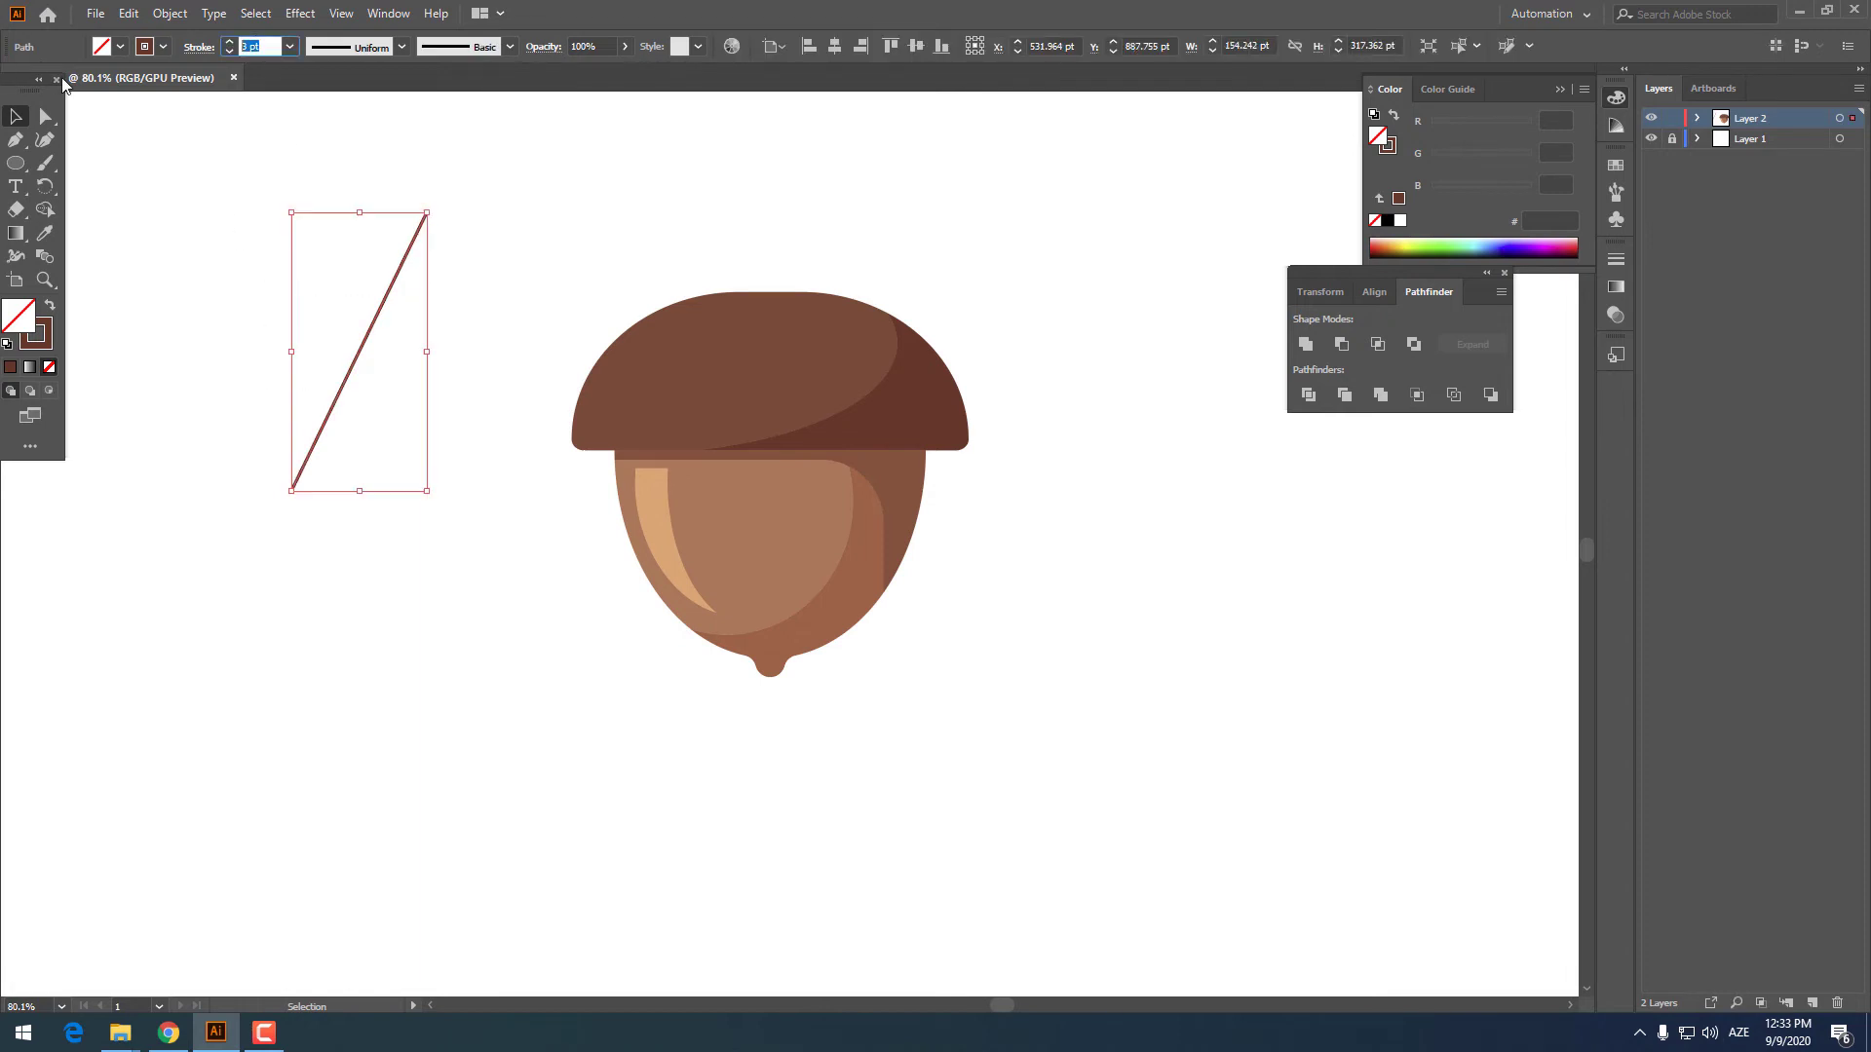
{"action": "type", "text": "4"}
{"action": "key", "text": "Return"}
{"action": "left_click", "coordinate": [383, 429]}
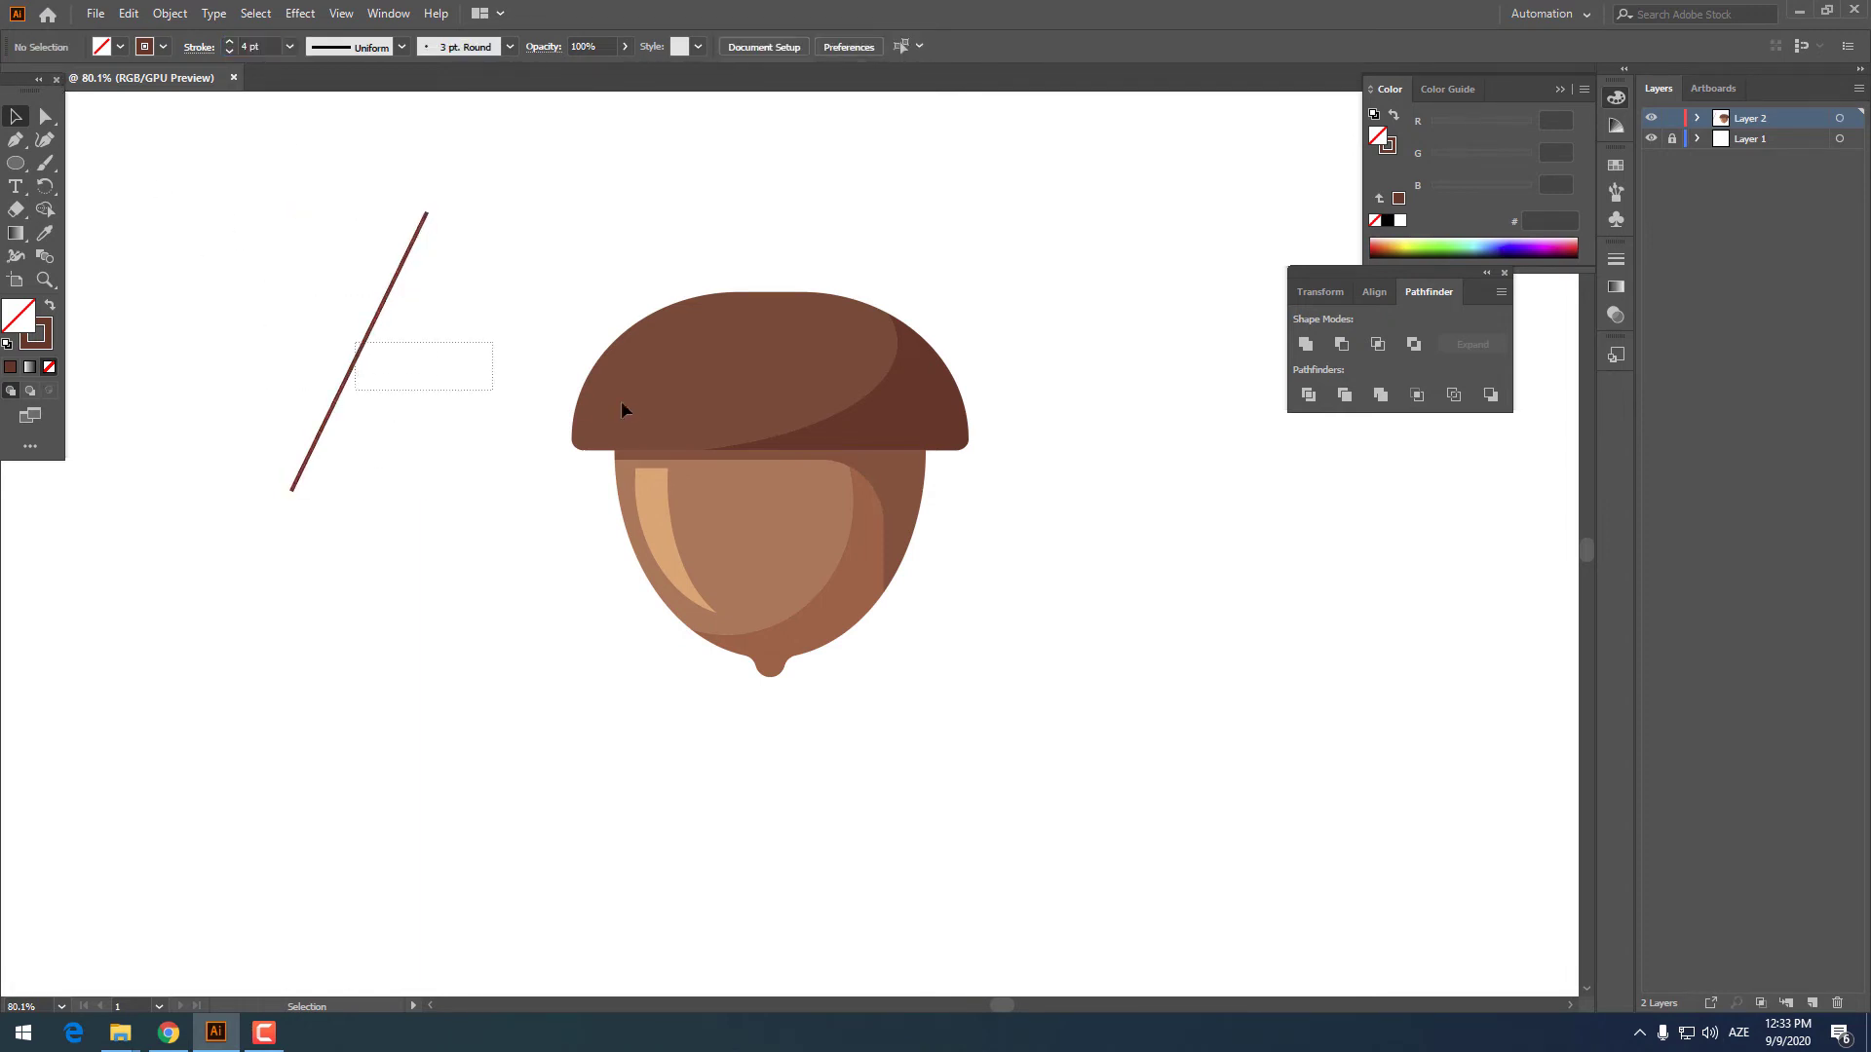
Set the slanted line's stroke weight to 6 pt
{"action": "left_click_drag", "start_coordinate": [622, 410], "coordinate": [363, 350]}
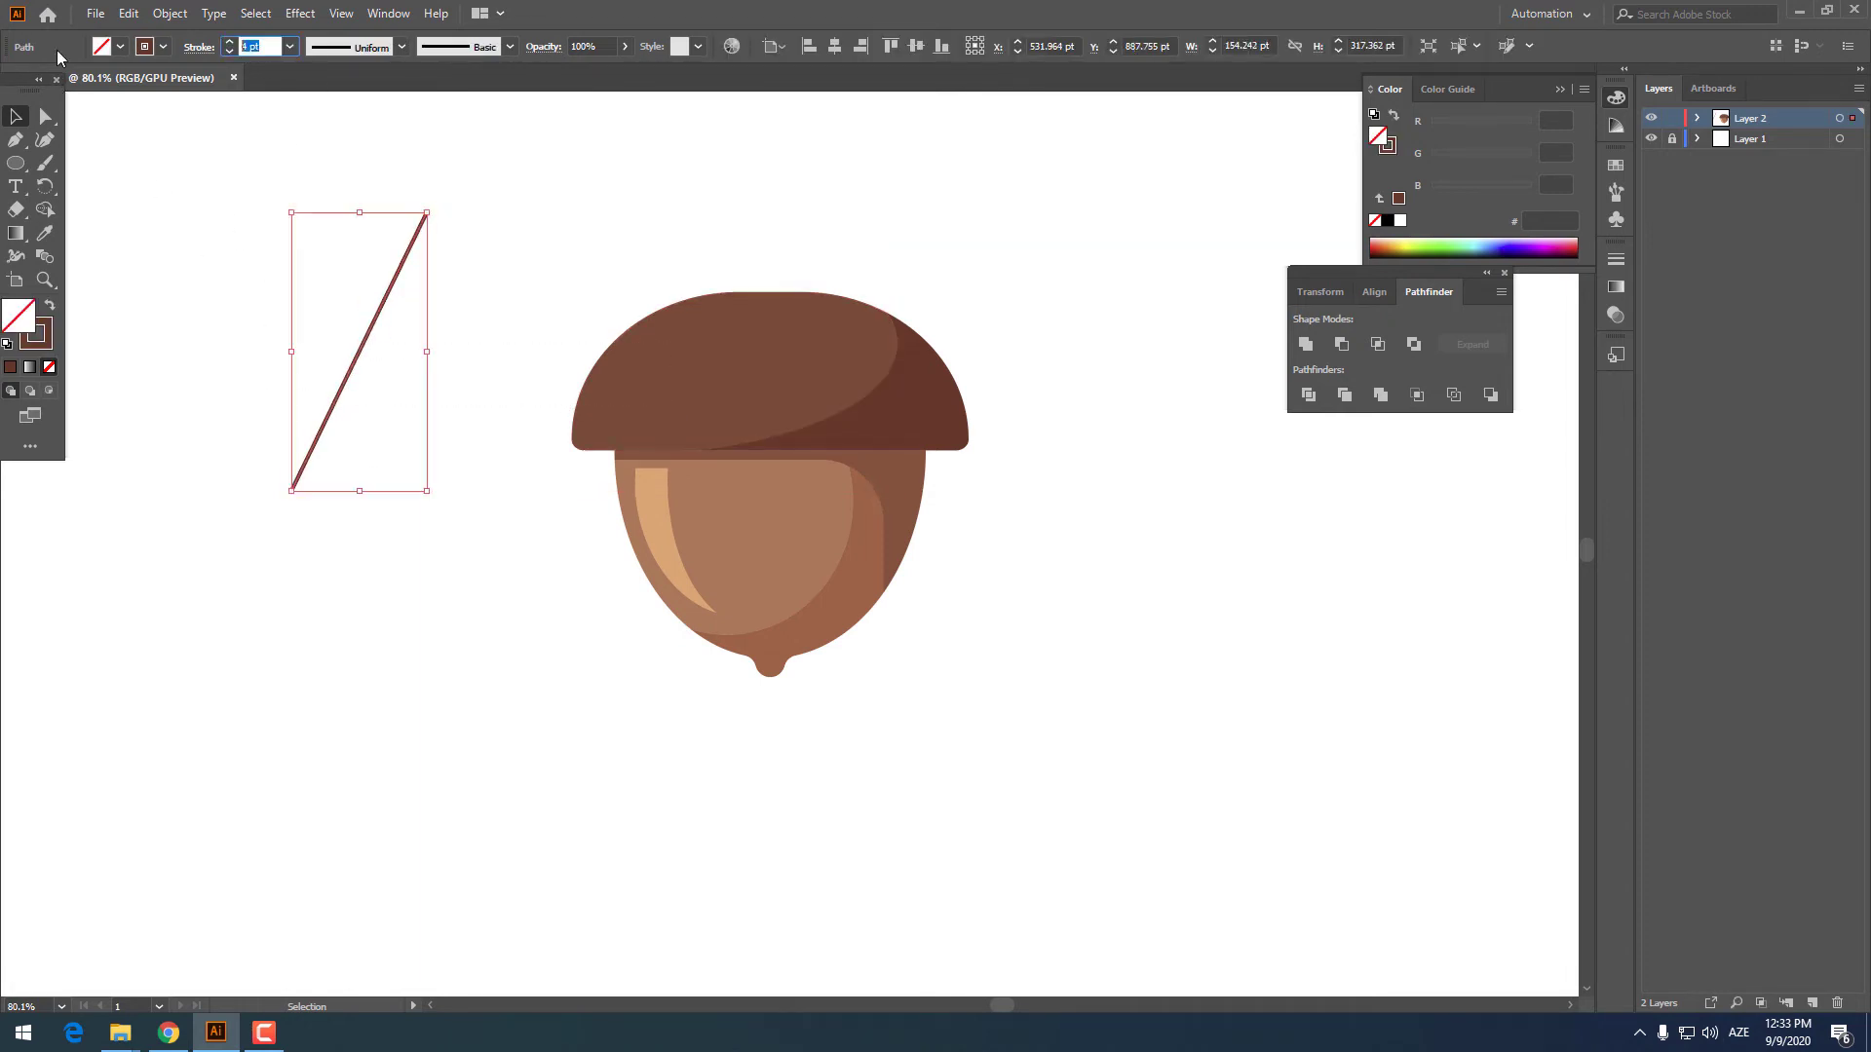
{"action": "type", "text": "6"}
{"action": "key", "text": "Return"}
{"action": "left_click", "coordinate": [465, 425]}
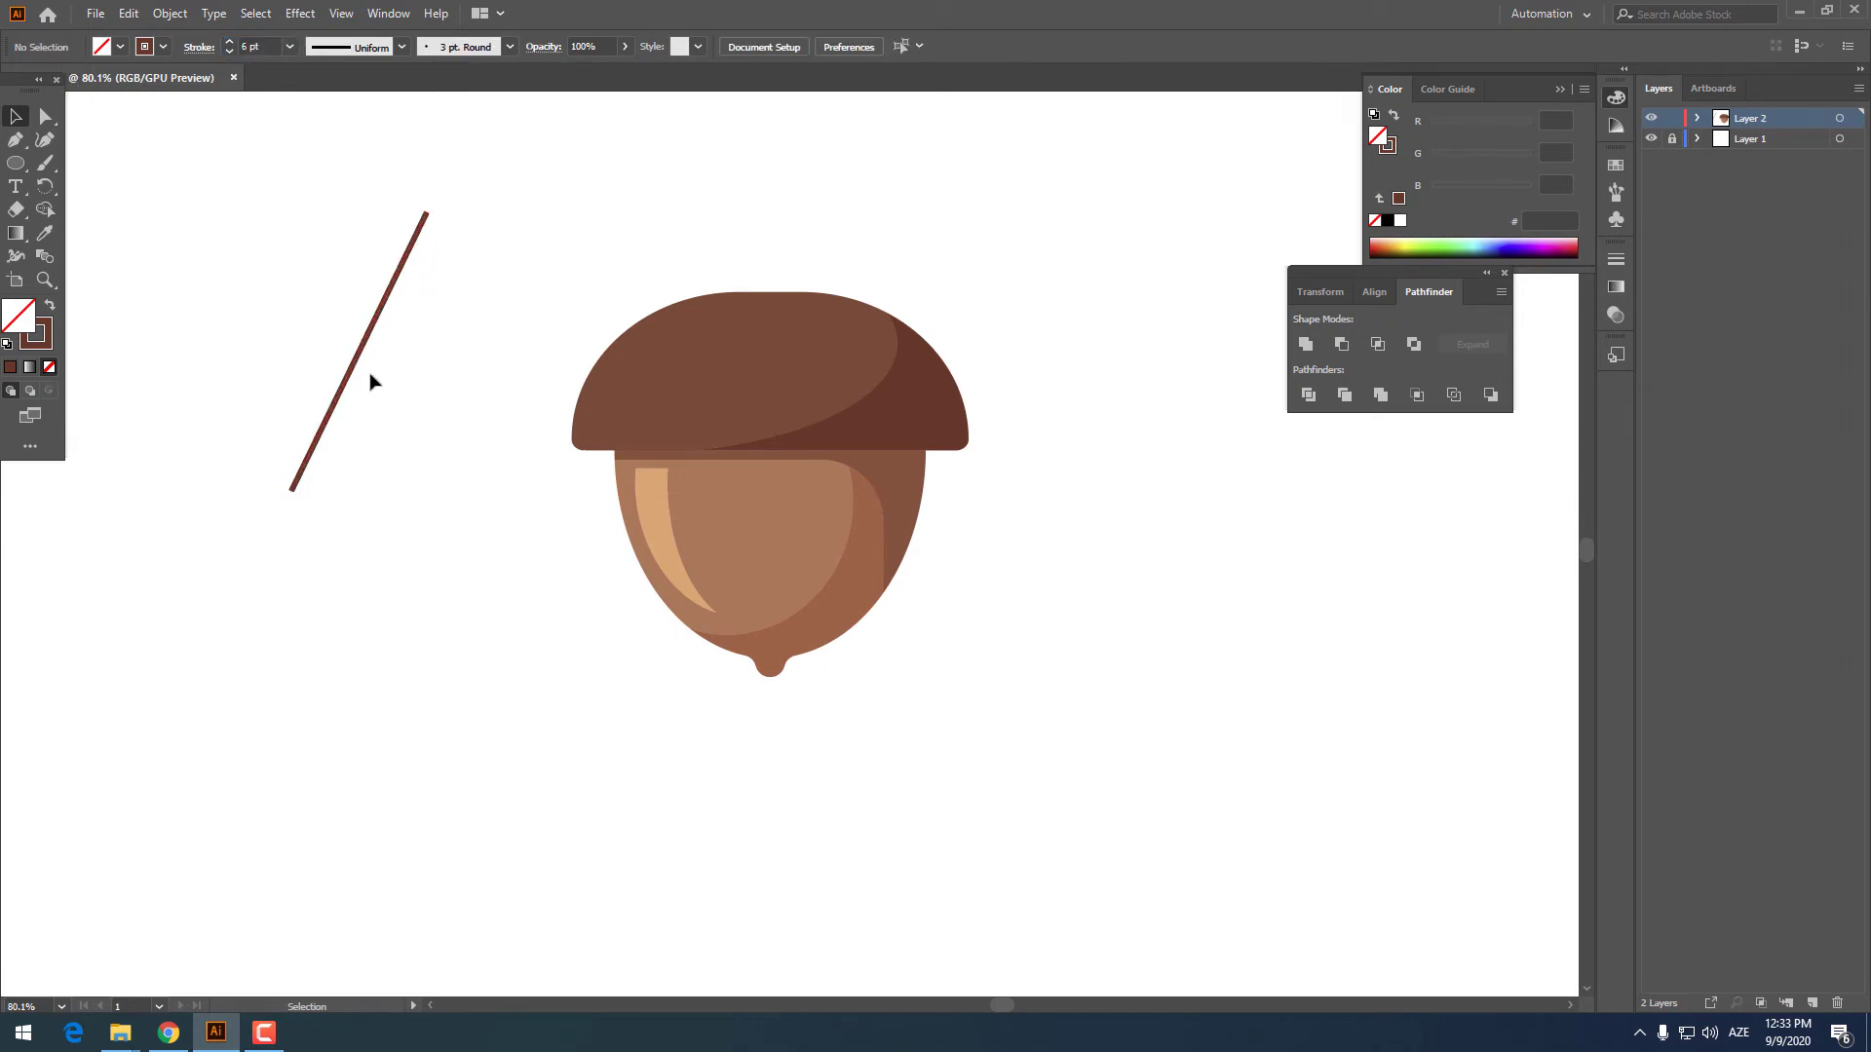
Expand the slanted line's stroke into a filled shape
{"action": "left_click", "coordinate": [325, 332]}
{"action": "left_click", "coordinate": [167, 14]}
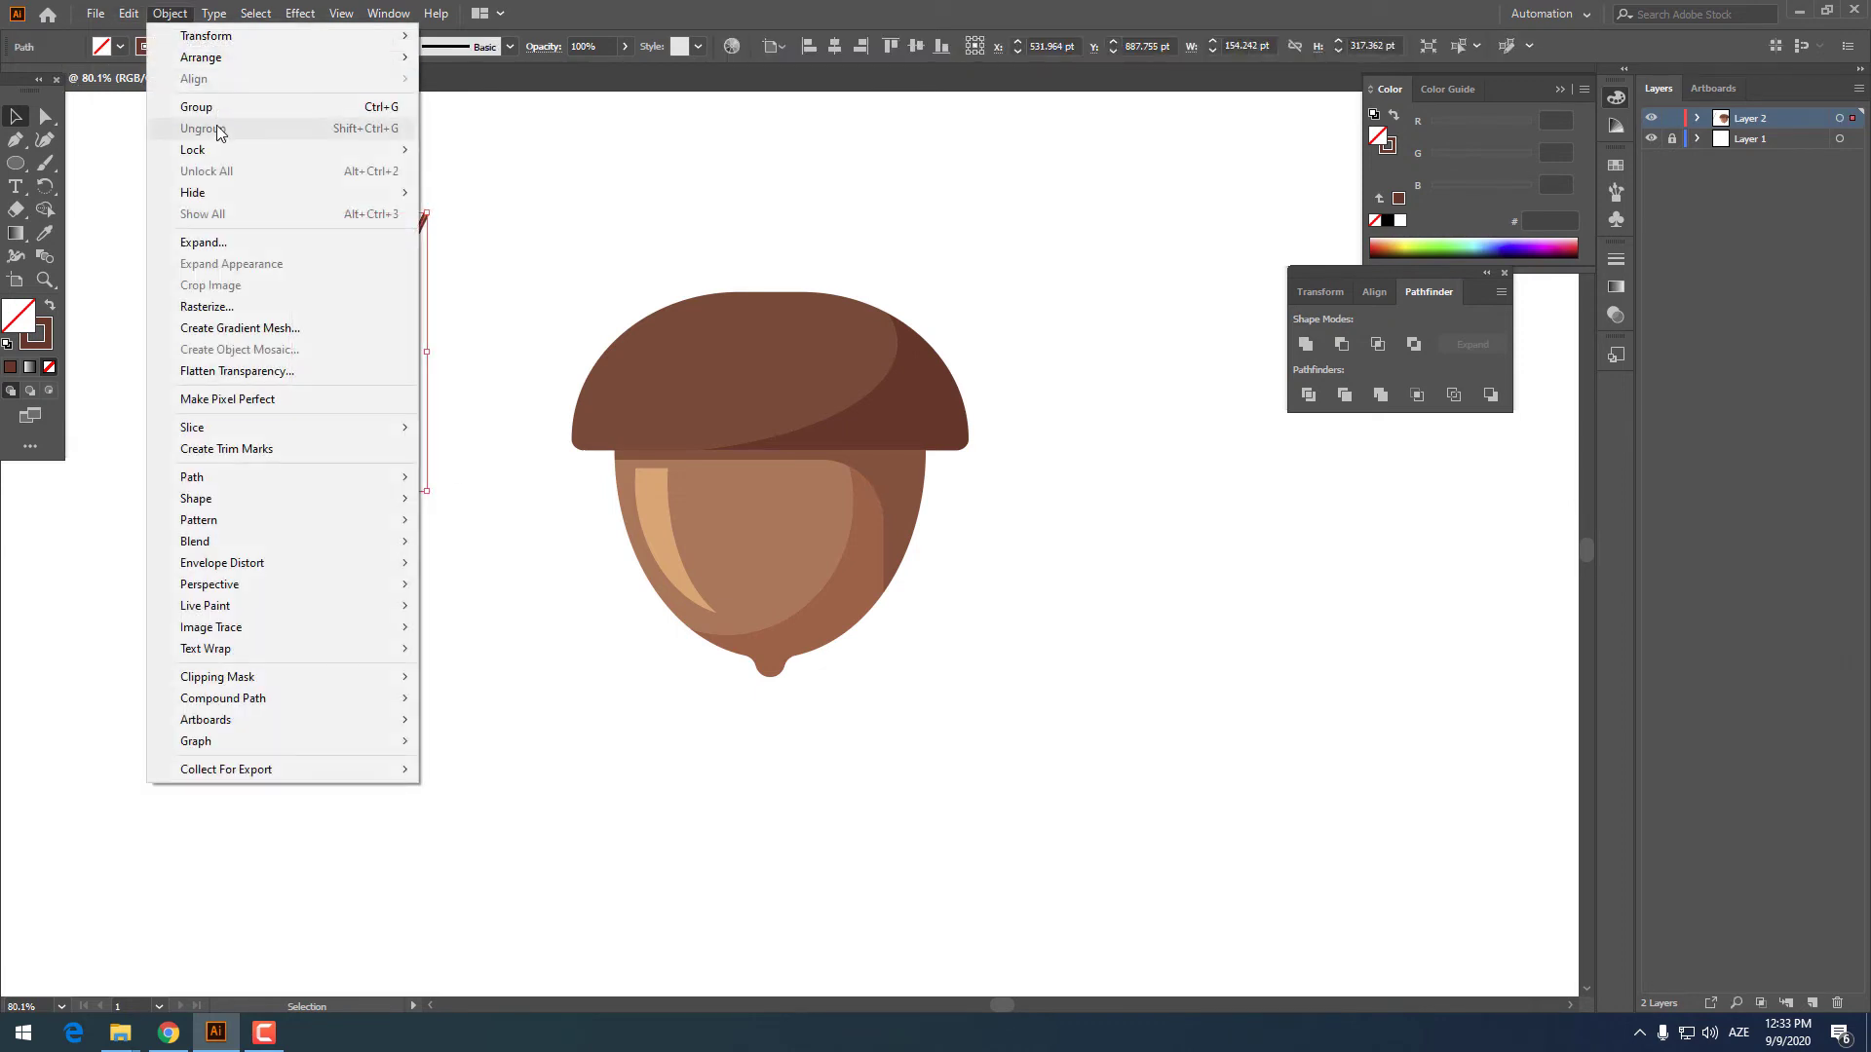
{"action": "mouse_move", "coordinate": [128, 13]}
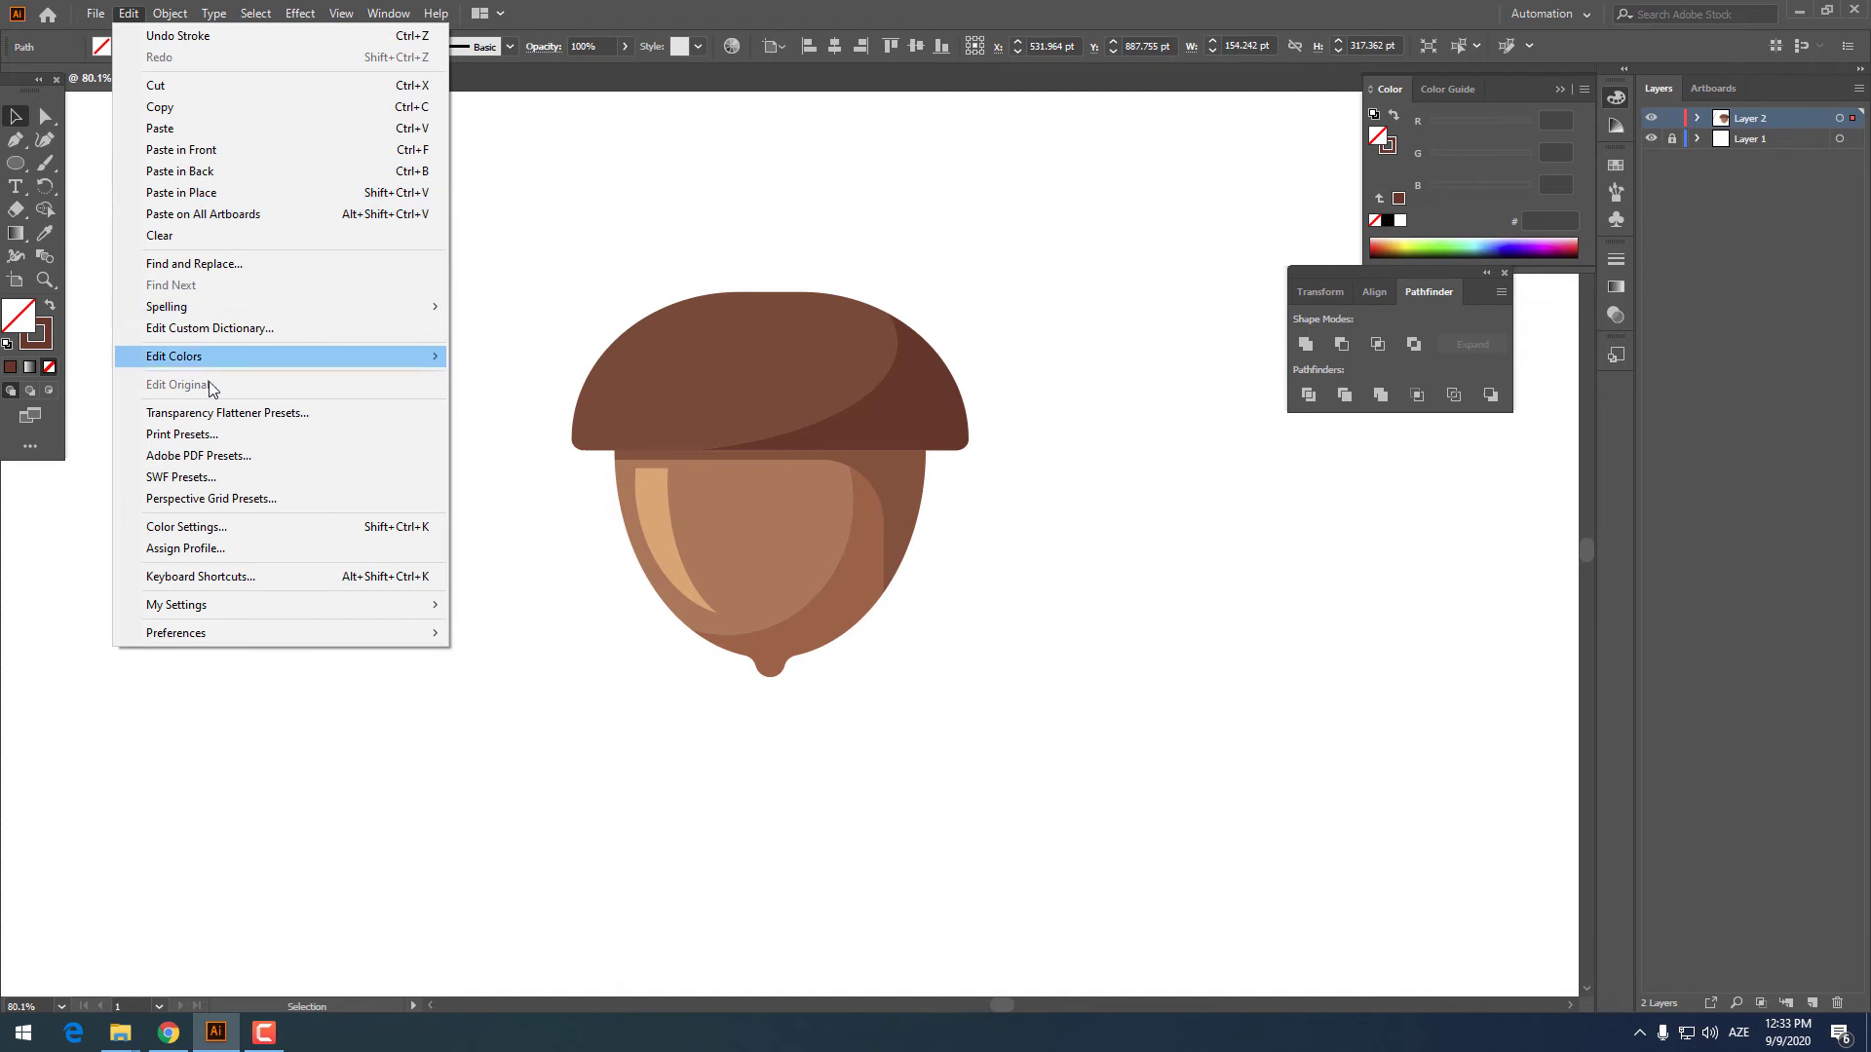
{"action": "left_click", "coordinate": [203, 241]}
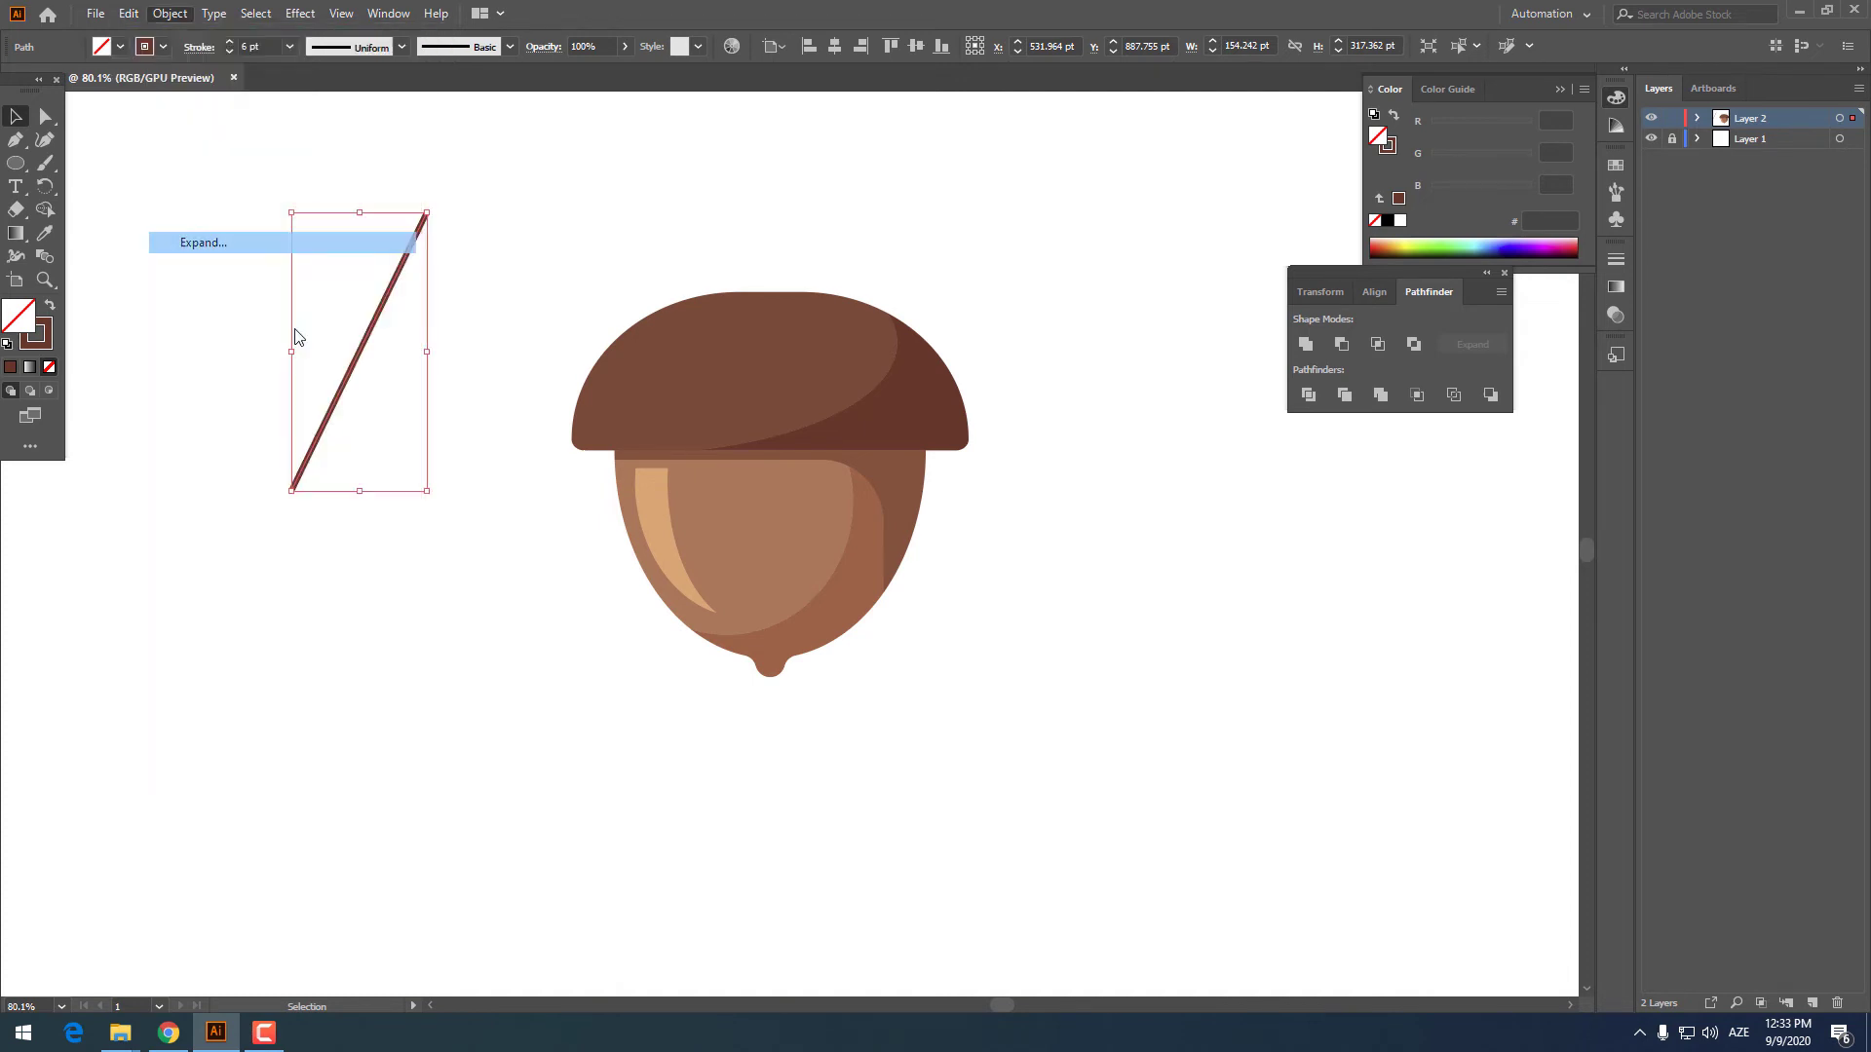
{"action": "key", "text": "Return"}
{"action": "left_click", "coordinate": [535, 556]}
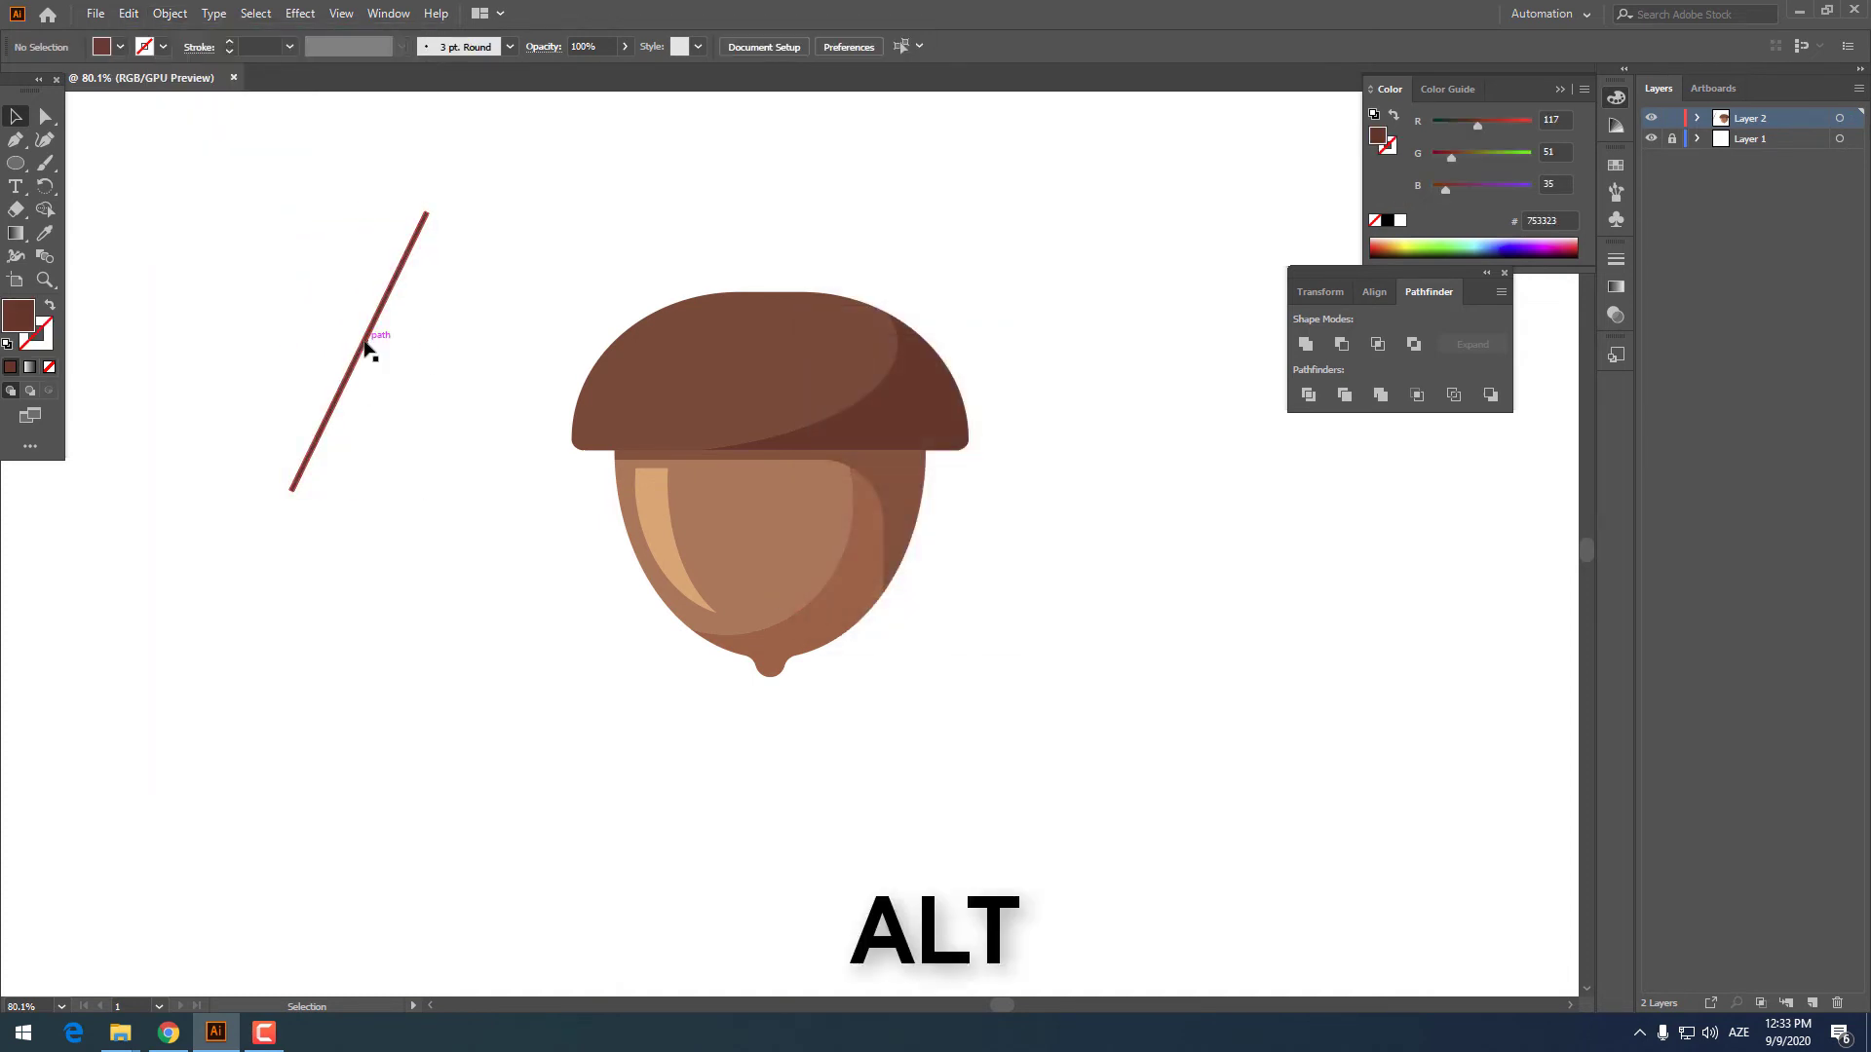
Copy the slanted bar about 40 pt to the right and repeat the transformation to make a row of twelve parallel bars
{"action": "left_click_drag", "start_coordinate": [363, 351], "coordinate": [403, 348]}
{"action": "key", "text": "ctrl+z"}
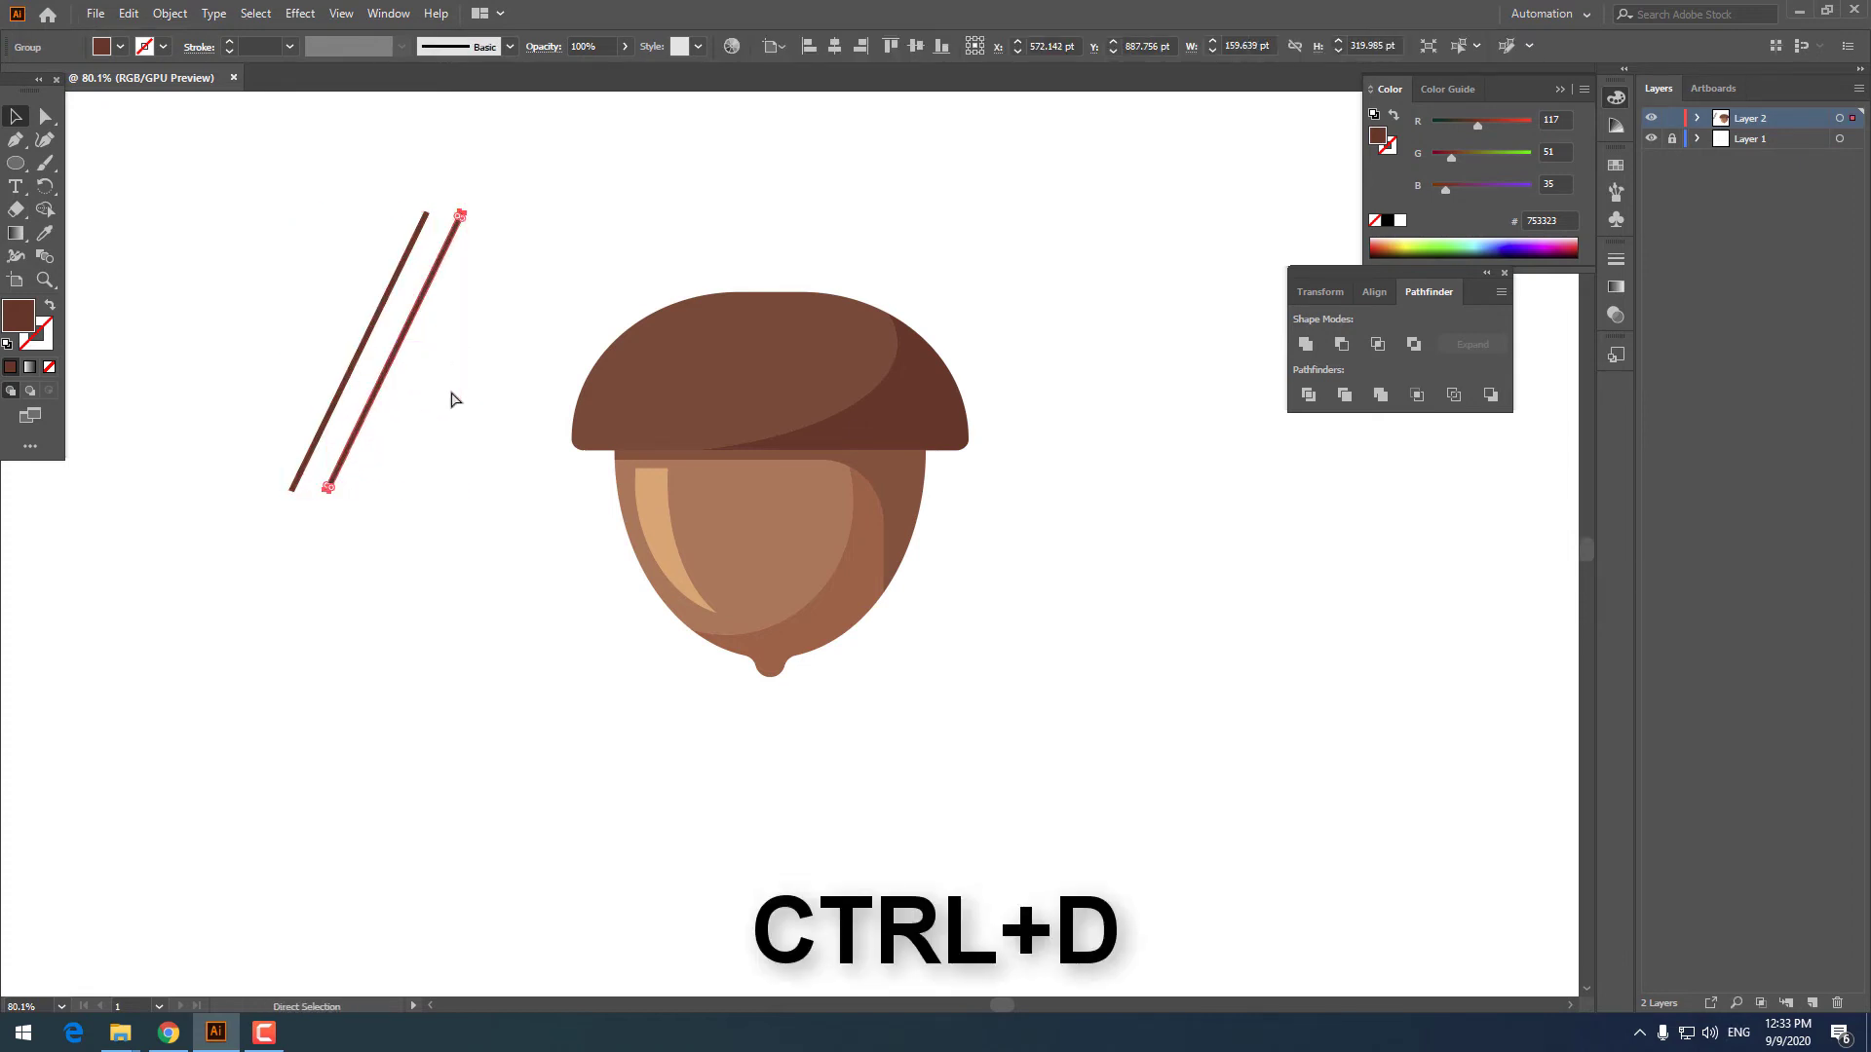
{"action": "key", "text": "ctrl+d"}
{"action": "key", "text": "ctrl+d"}
{"action": "key", "text": "ctrl+d"}
{"action": "key", "text": "ctrl+d"}
{"action": "key", "text": "ctrl+d"}
{"action": "key", "text": "ctrl+d"}
{"action": "key", "text": "ctrl+d"}
{"action": "key", "text": "ctrl+d"}
{"action": "key", "text": "ctrl+d"}
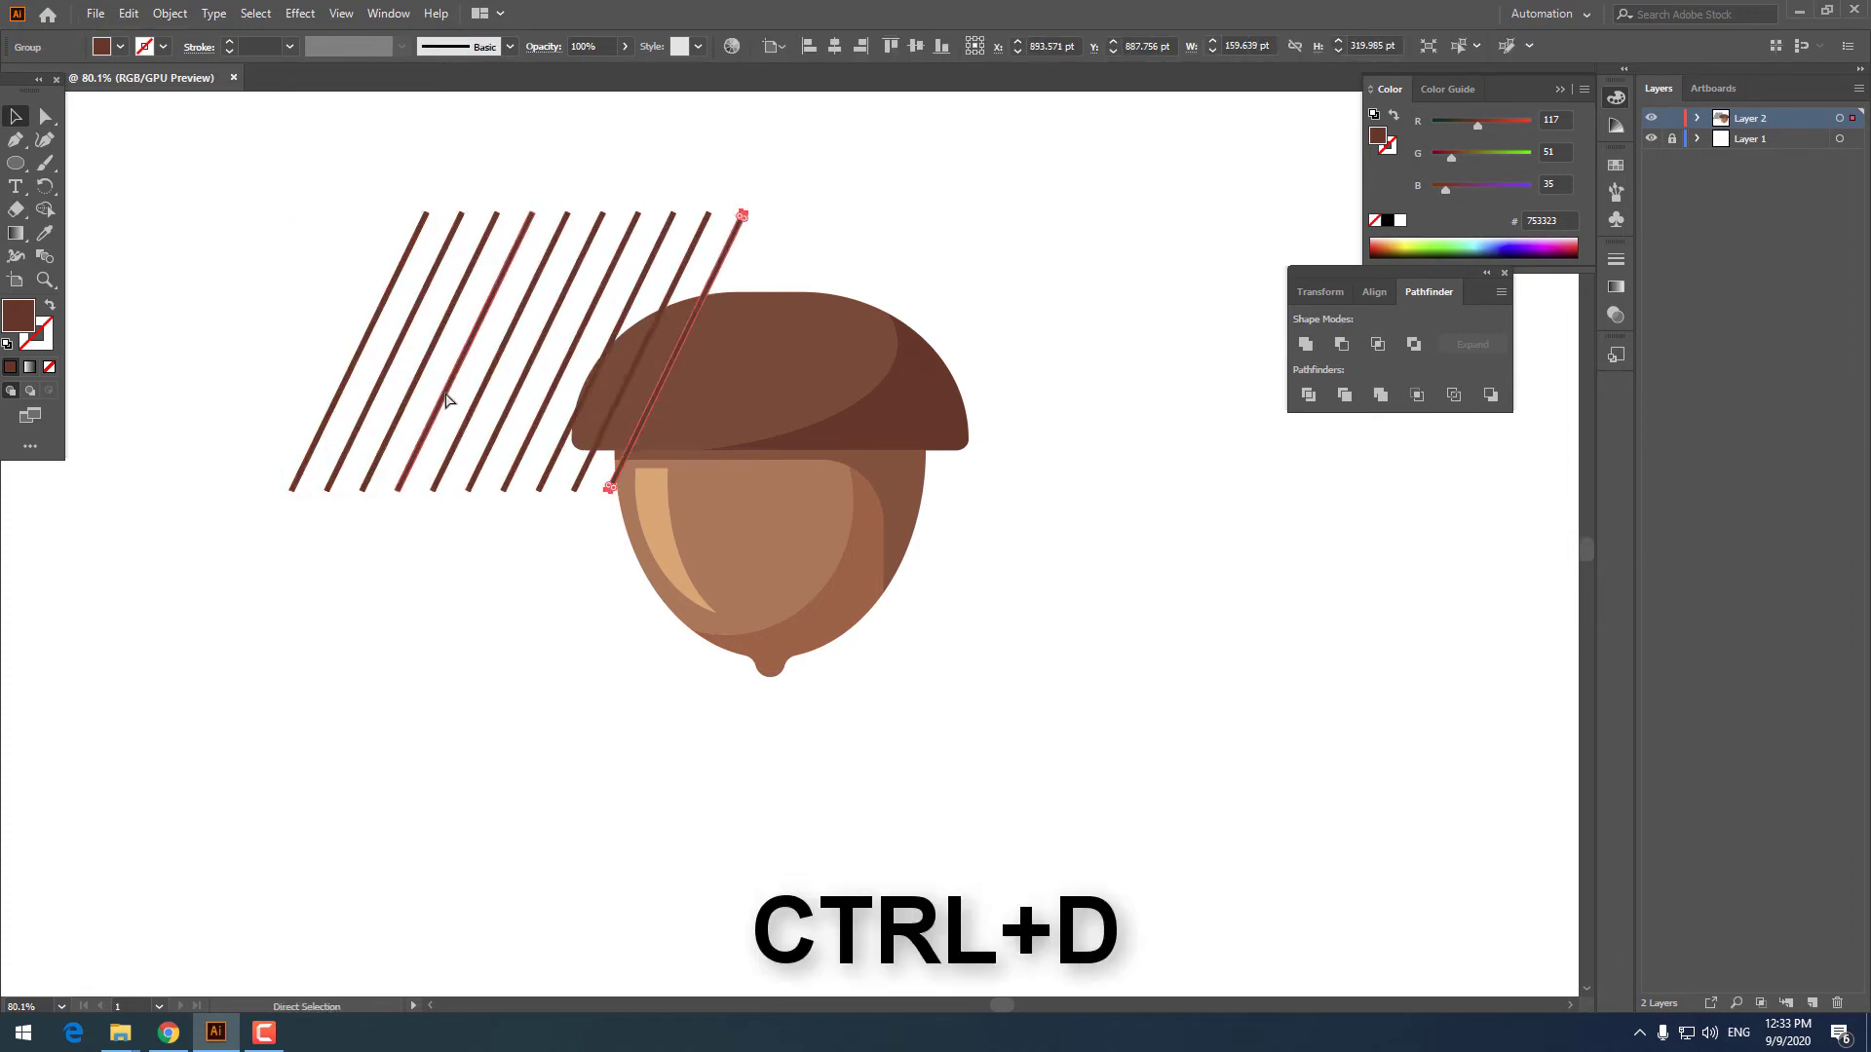
{"action": "key", "text": "ctrl+d"}
Select all the slanted bars and group them
{"action": "left_click_drag", "start_coordinate": [835, 261], "coordinate": [219, 165]}
{"action": "right_click", "coordinate": [621, 260]}
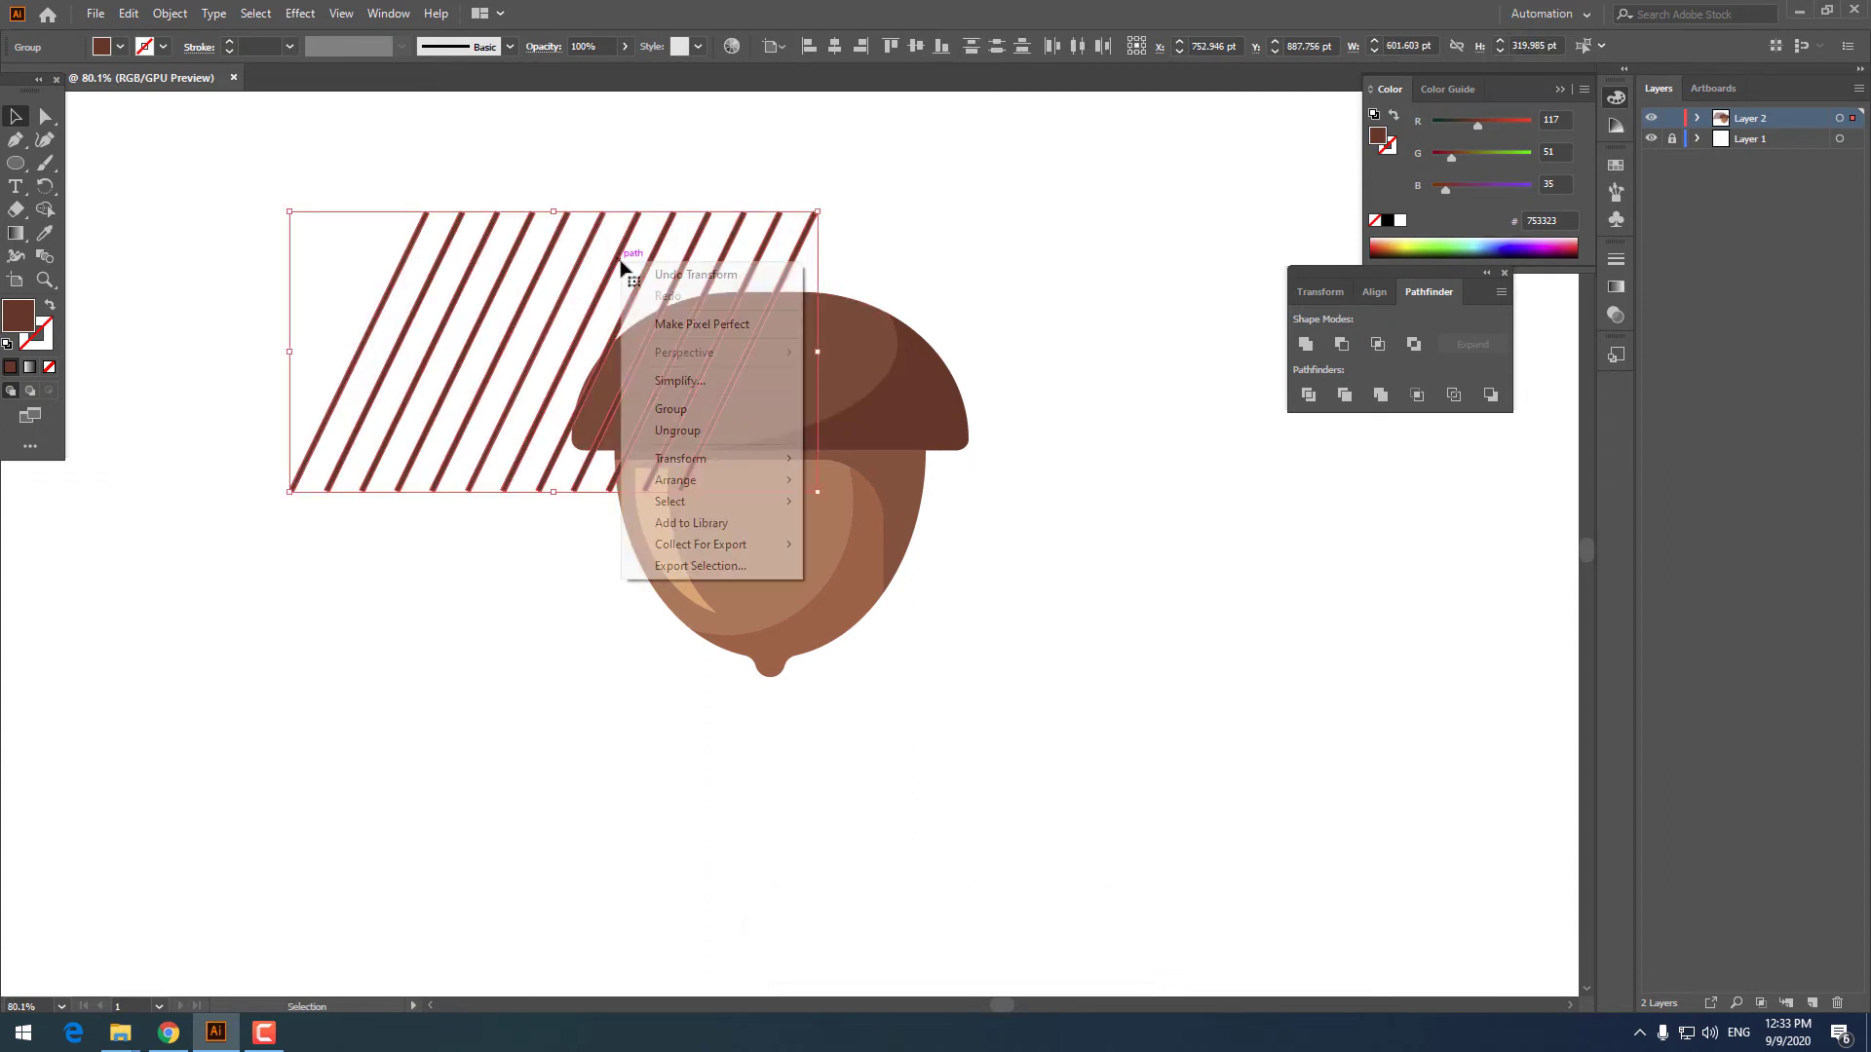
{"action": "left_click", "coordinate": [671, 408]}
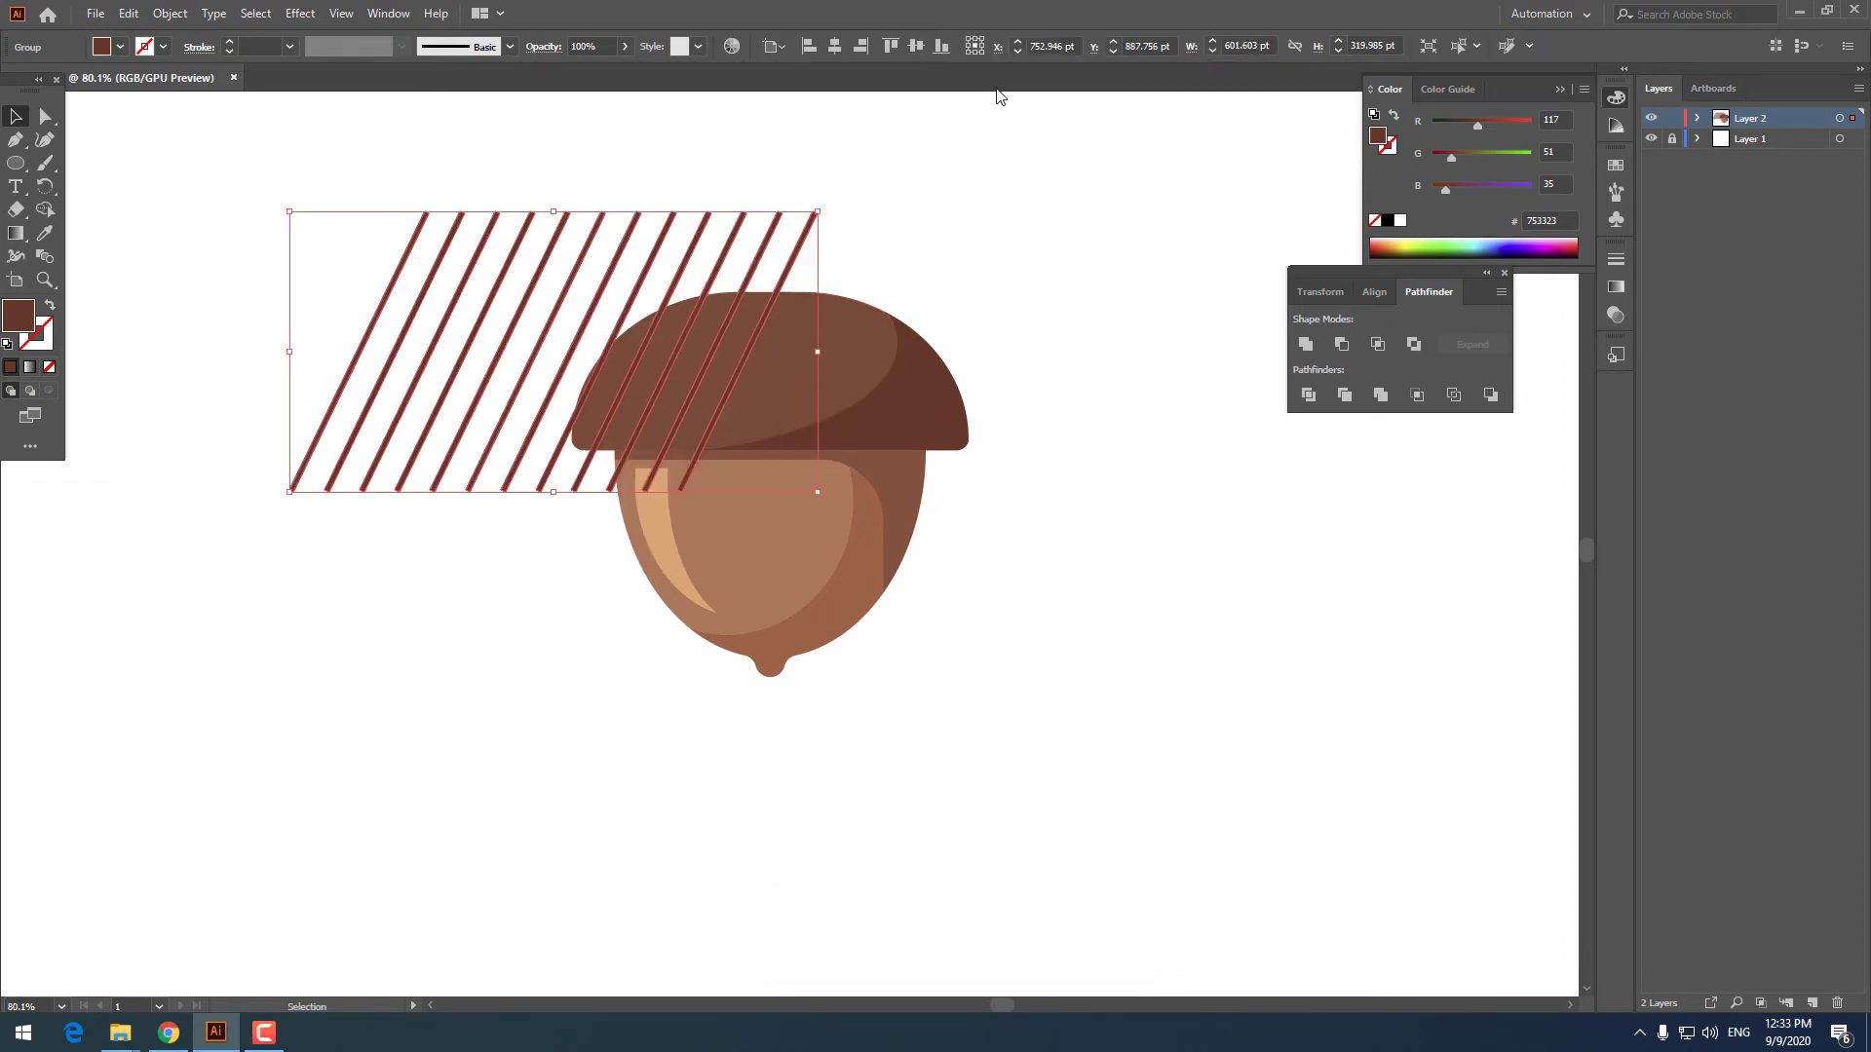
Center the group of slanted bars horizontally on the artboard, over the acorn cap
{"action": "left_click", "coordinate": [834, 45]}
{"action": "key", "text": "z"}
{"action": "left_click_drag", "start_coordinate": [1072, 491], "coordinate": [1060, 590]}
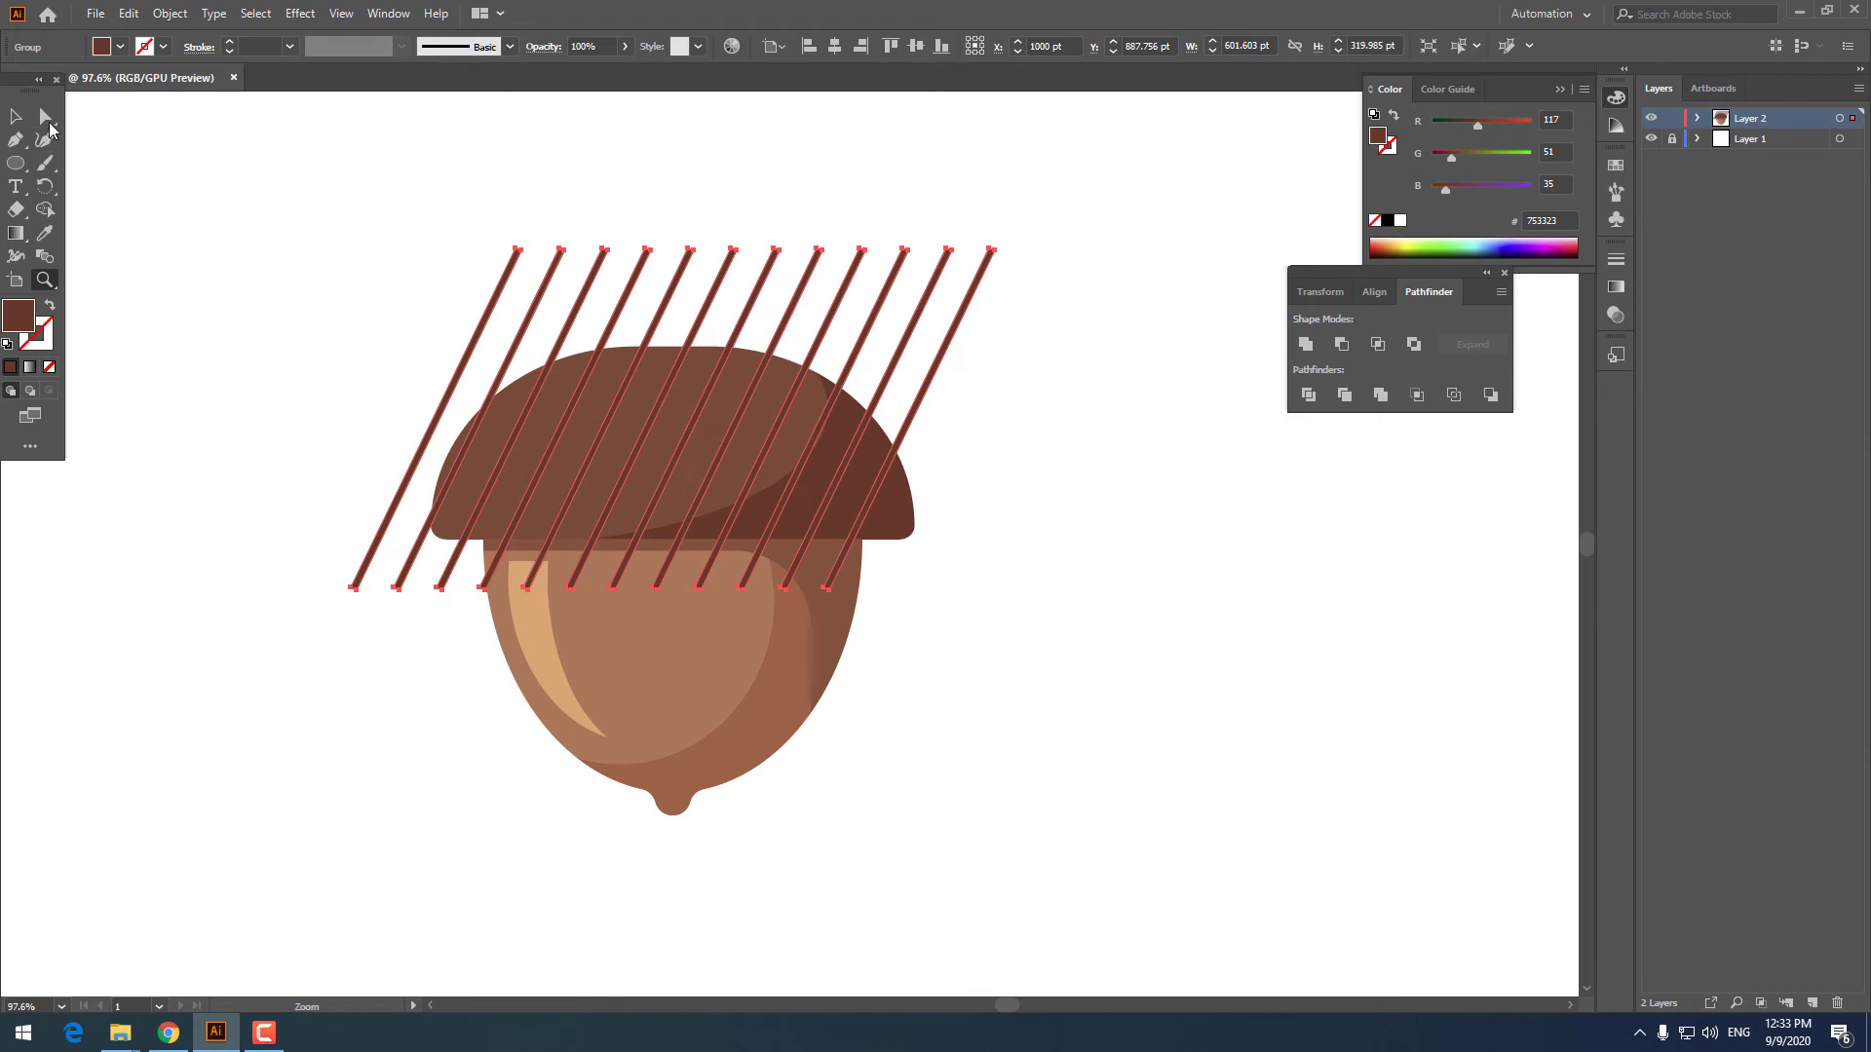
Paste a copy of the bar group in front and reflect it horizontally to form a crisscross pattern
{"action": "key", "text": "v"}
{"action": "left_click", "coordinate": [128, 12]}
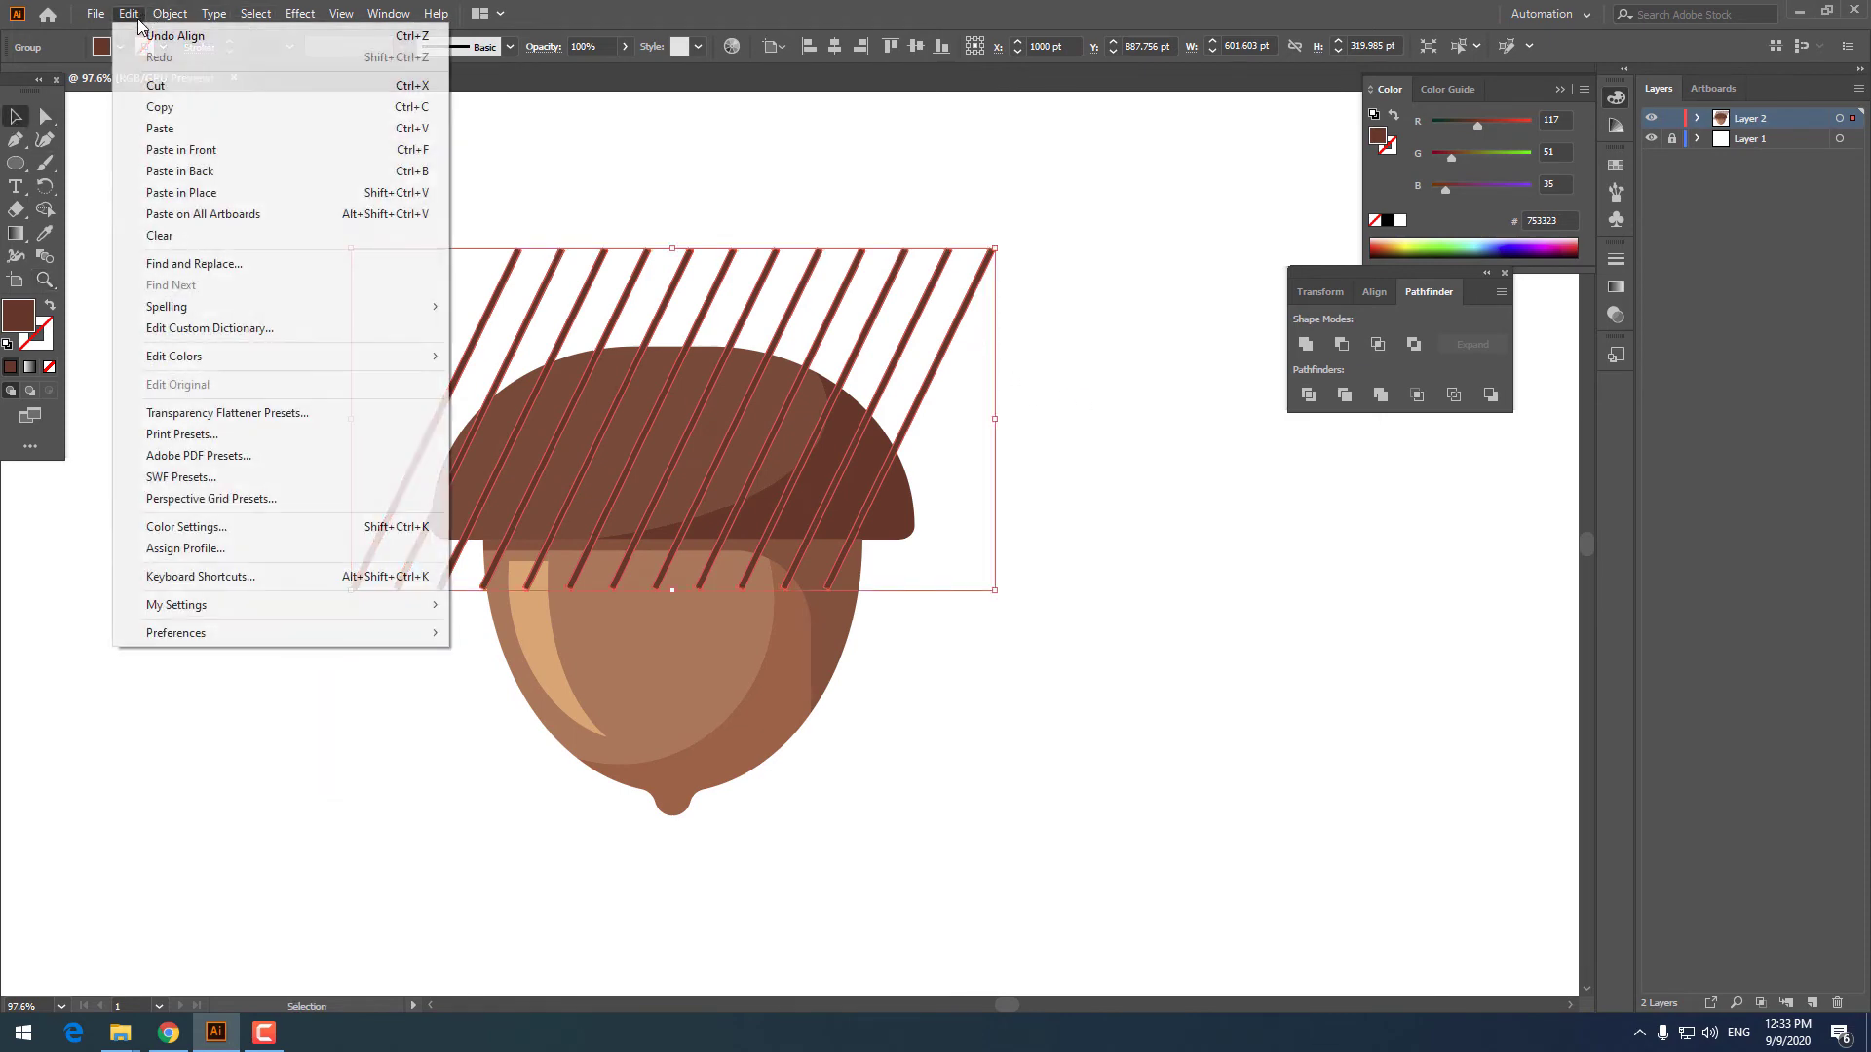
{"action": "left_click", "coordinate": [172, 107]}
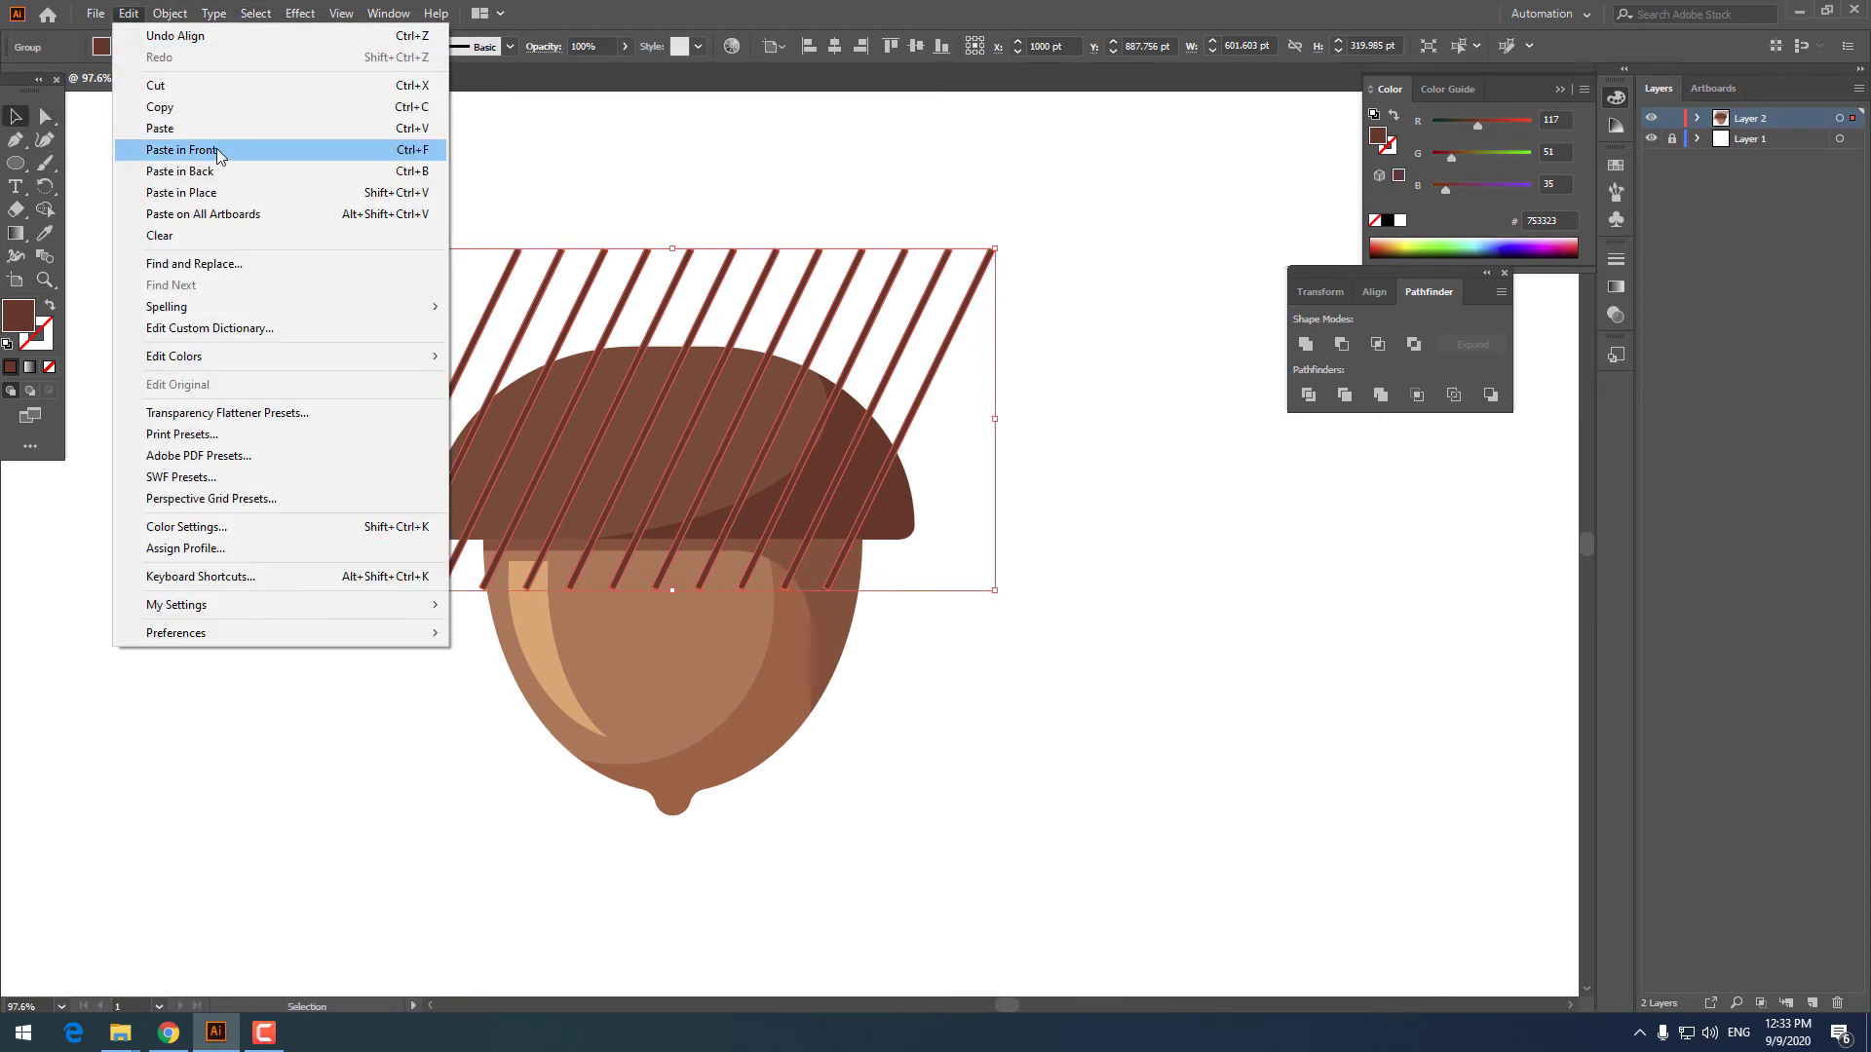
{"action": "left_click", "coordinate": [219, 149]}
{"action": "right_click", "coordinate": [953, 333]}
{"action": "mouse_move", "coordinate": [1136, 573]}
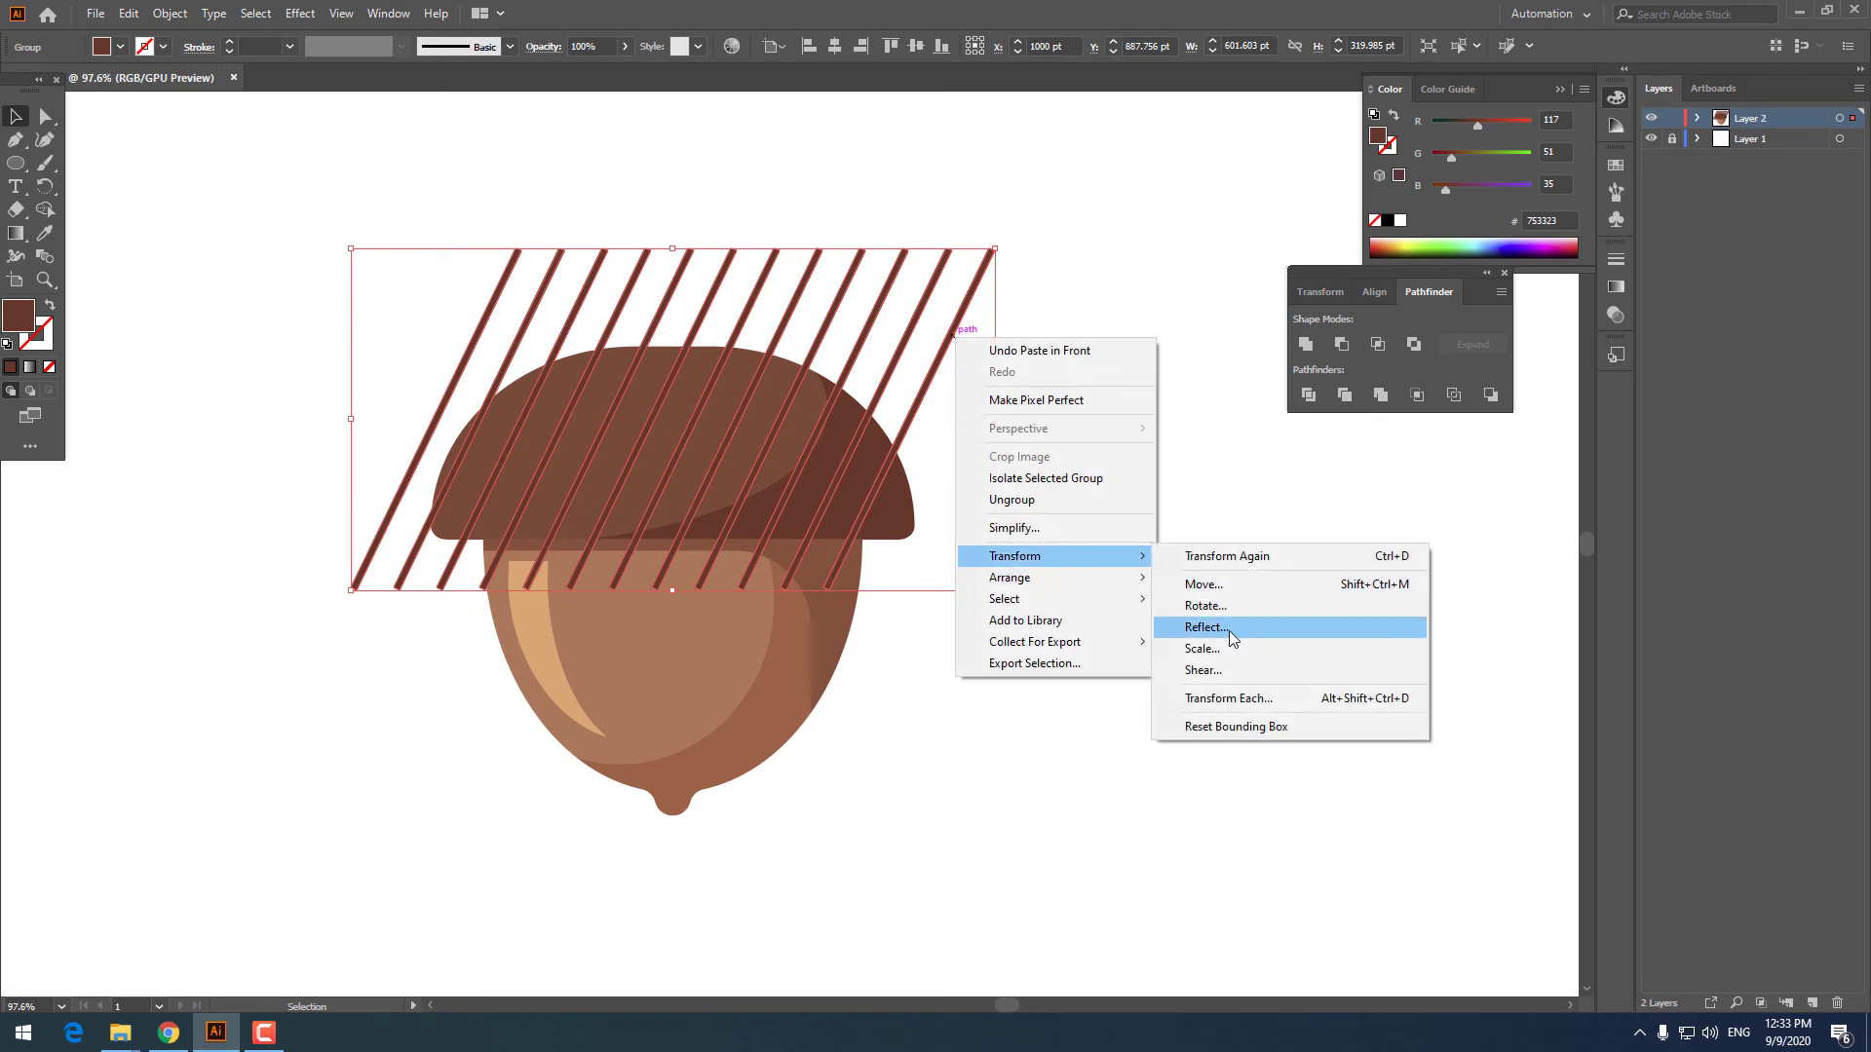
{"action": "left_click", "coordinate": [1216, 627]}
{"action": "left_click", "coordinate": [901, 597]}
{"action": "left_click", "coordinate": [1091, 688]}
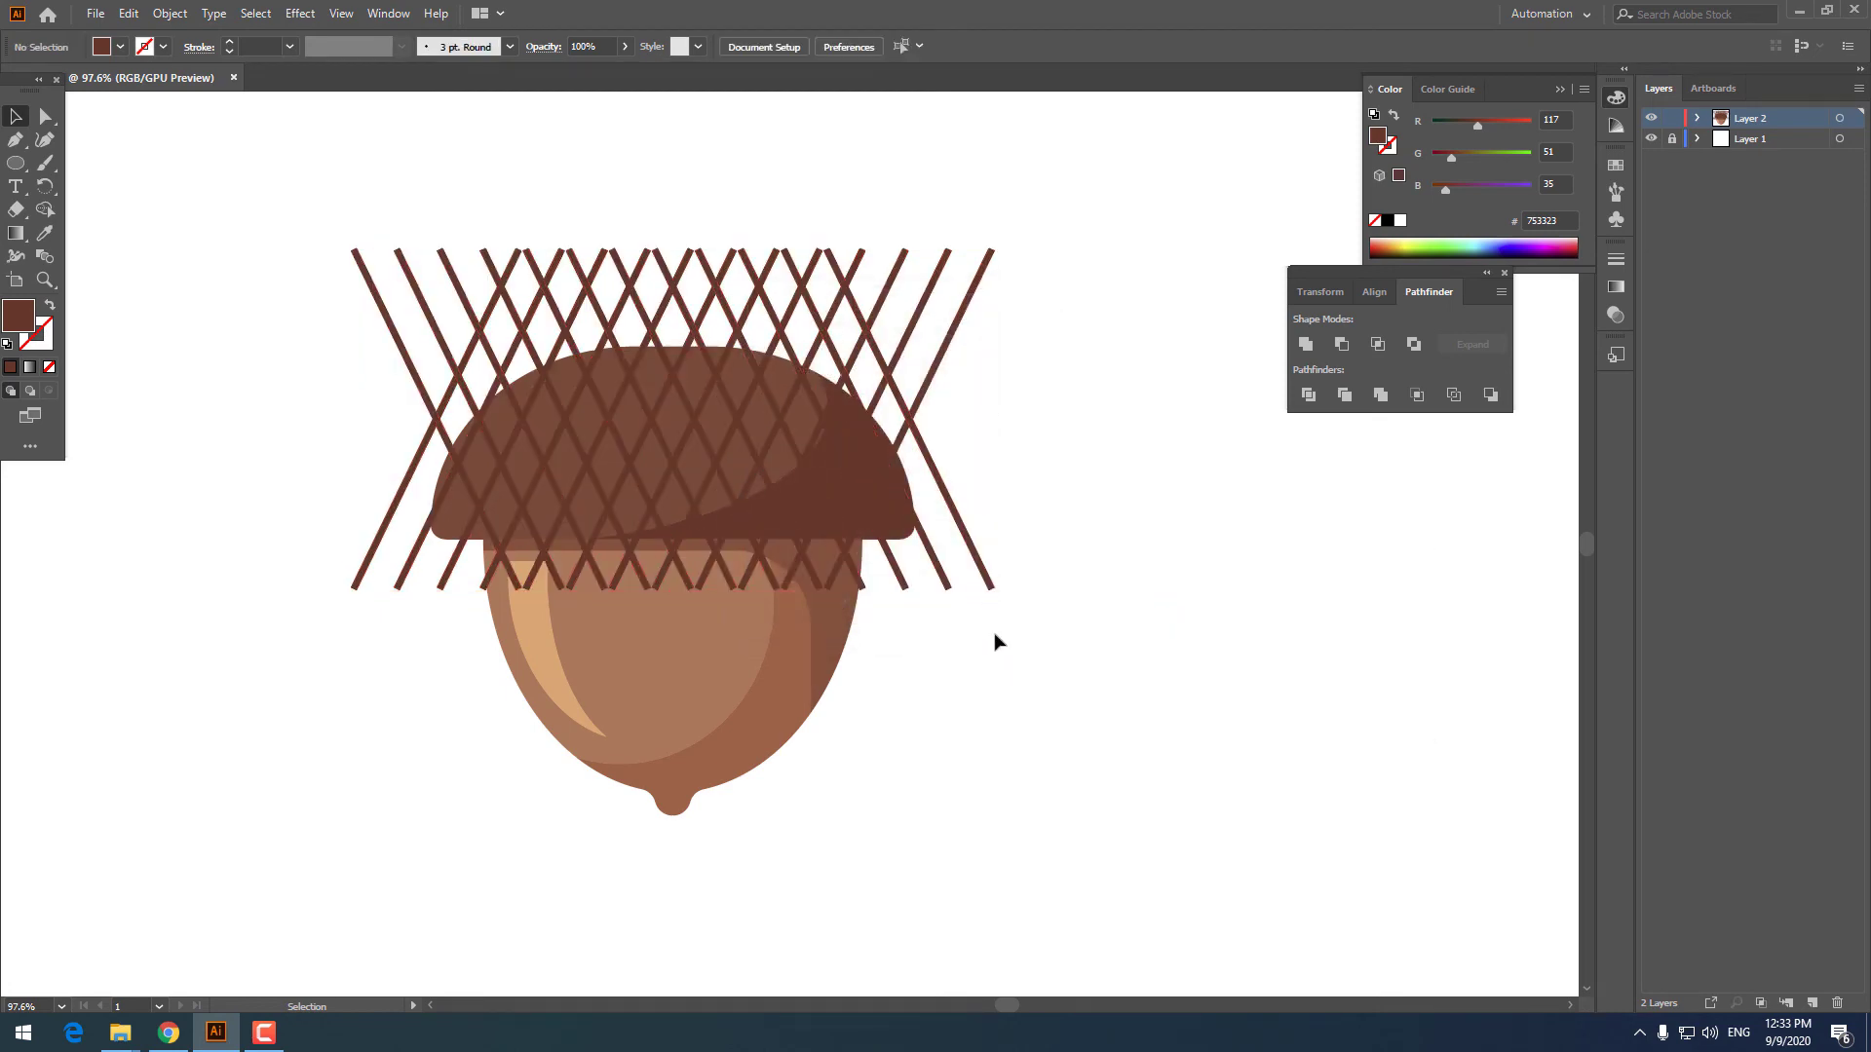
Rotate the mirrored bar group slightly counterclockwise so its bars cross the cap at a flatter angle
{"action": "left_click", "coordinate": [943, 581]}
{"action": "left_click_drag", "start_coordinate": [1007, 610], "coordinate": [1091, 662]}
{"action": "left_click", "coordinate": [1093, 667]}
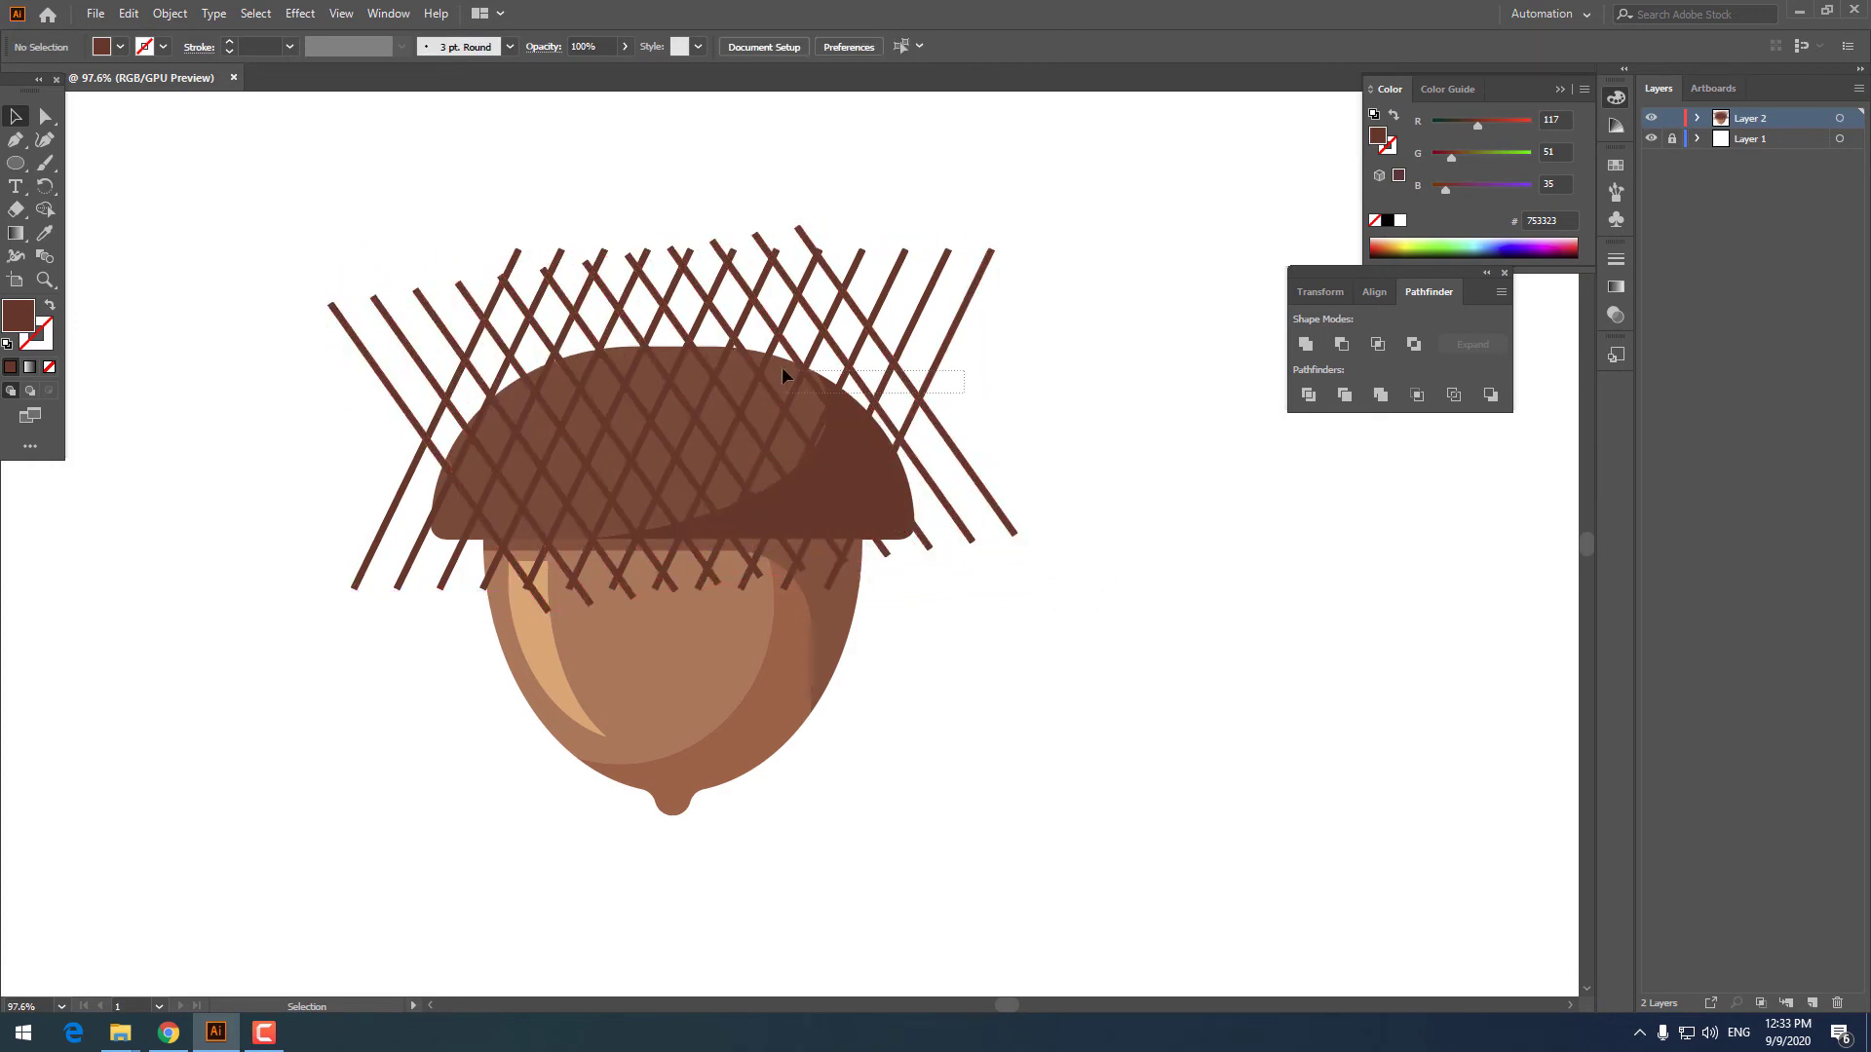
Divide the crisscross bars and the cap shapes into separate pieces with Pathfinder and ungroup them
{"action": "left_click_drag", "start_coordinate": [782, 366], "coordinate": [782, 368]}
{"action": "right_click", "coordinate": [663, 454]}
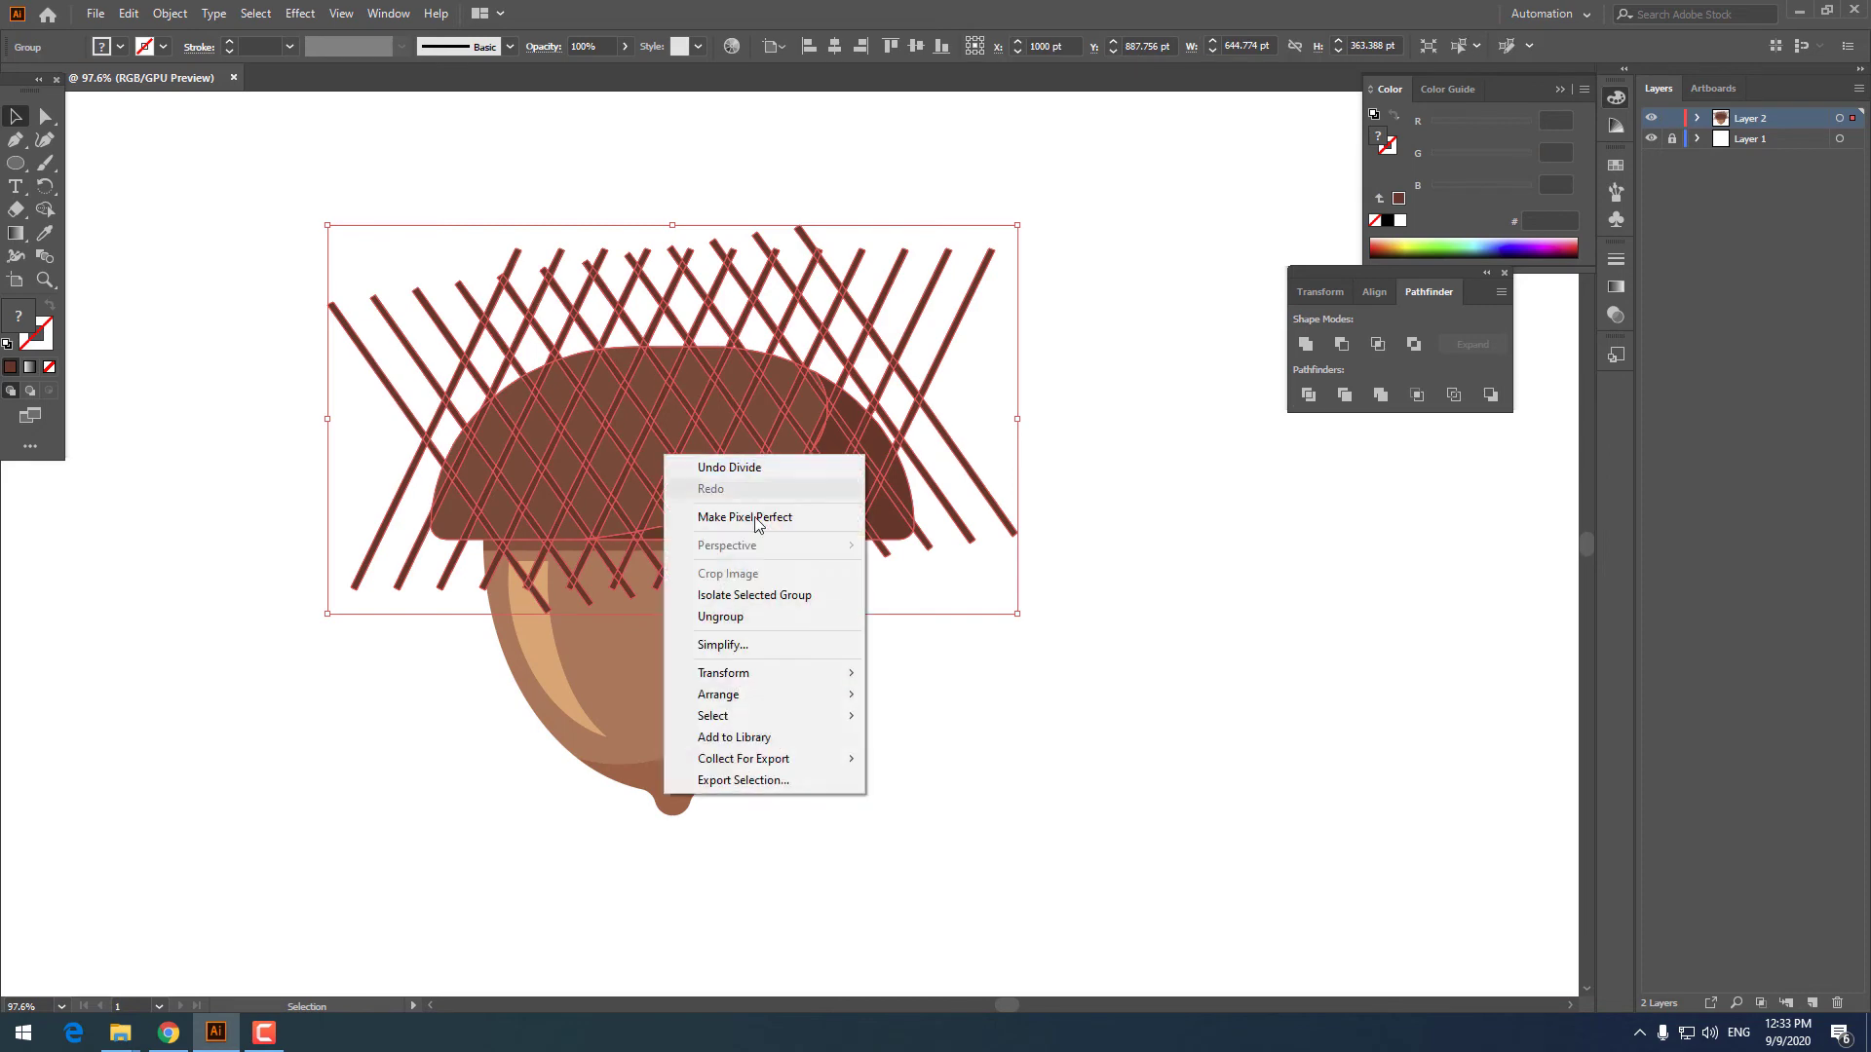
{"action": "left_click", "coordinate": [736, 620]}
Delete the outer line pieces that stick out above and to the right of the cap
{"action": "left_click_drag", "start_coordinate": [1004, 655], "coordinate": [367, 217]}
{"action": "key", "text": "Delete"}
{"action": "key", "text": "Delete"}
{"action": "left_click_drag", "start_coordinate": [892, 352], "coordinate": [890, 414]}
{"action": "key", "text": "Delete"}
{"action": "key", "text": "Delete"}
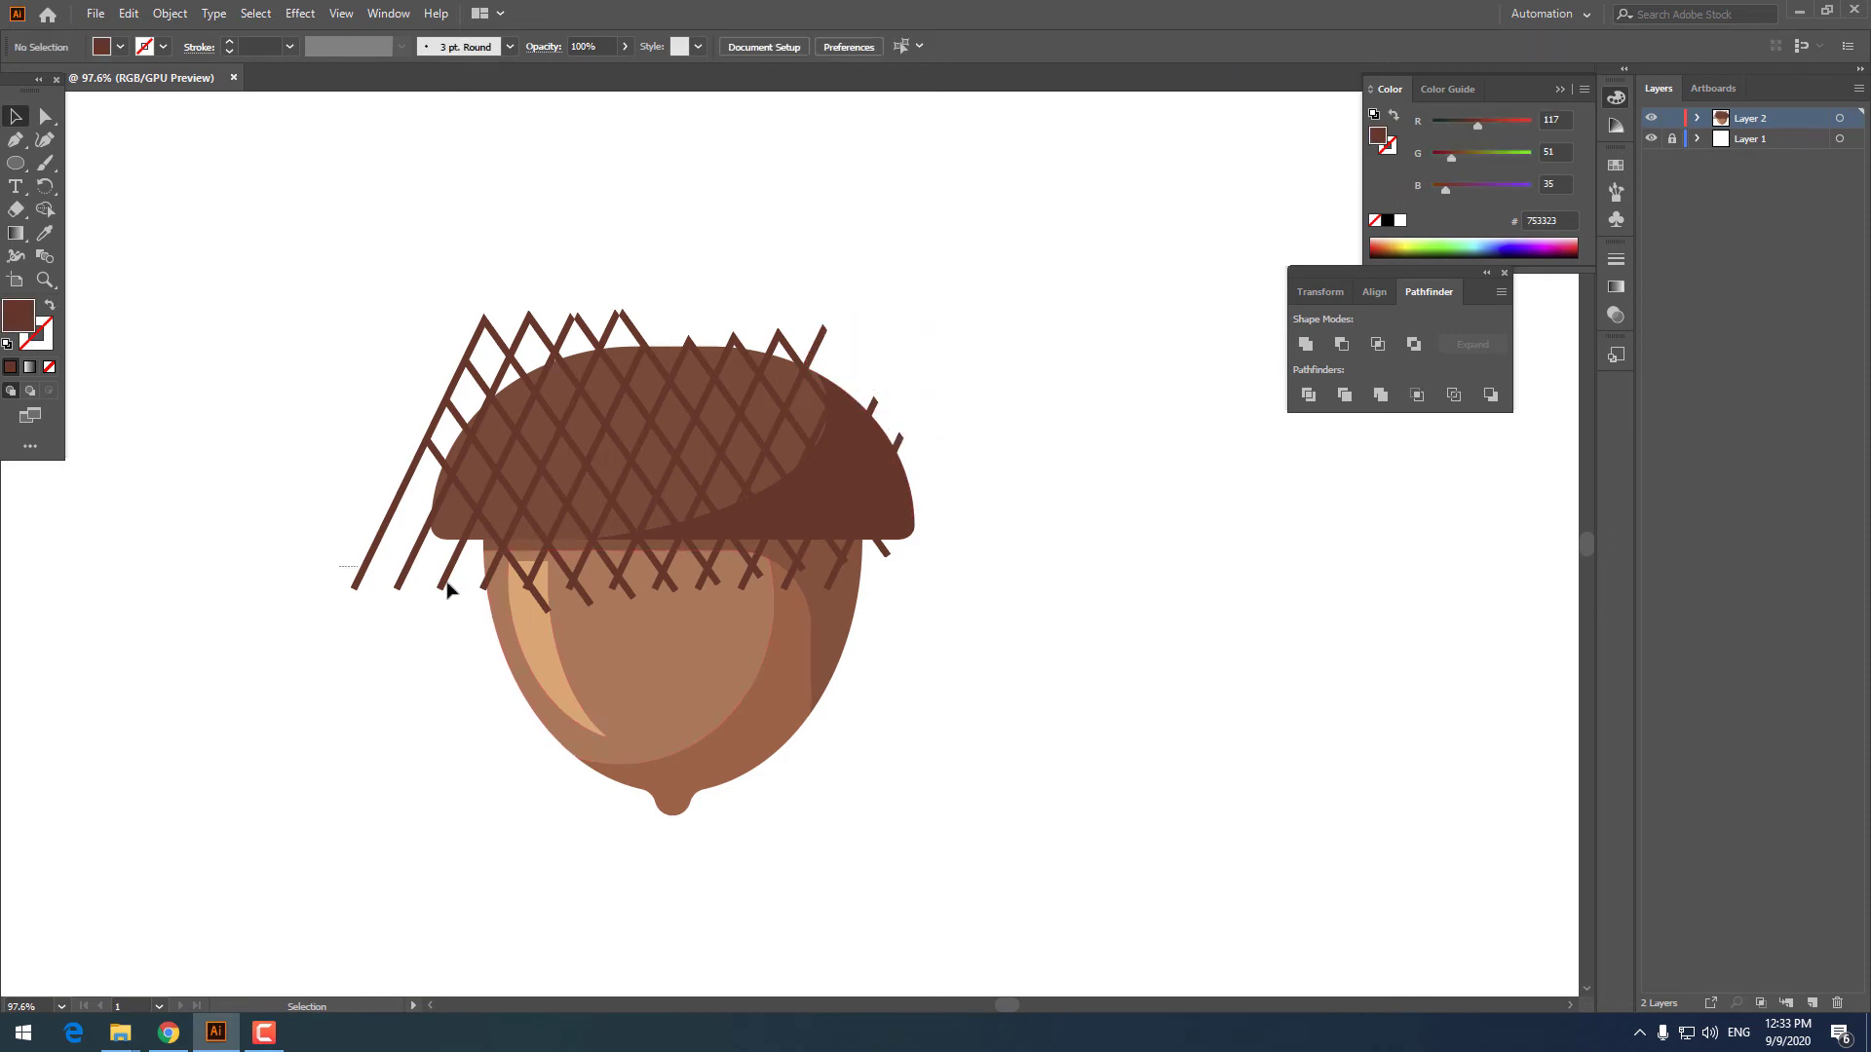
Delete the line pieces hanging below and beside the cap, leaving the acorn body shapes in place
{"action": "left_click_drag", "start_coordinate": [882, 611], "coordinate": [919, 693]}
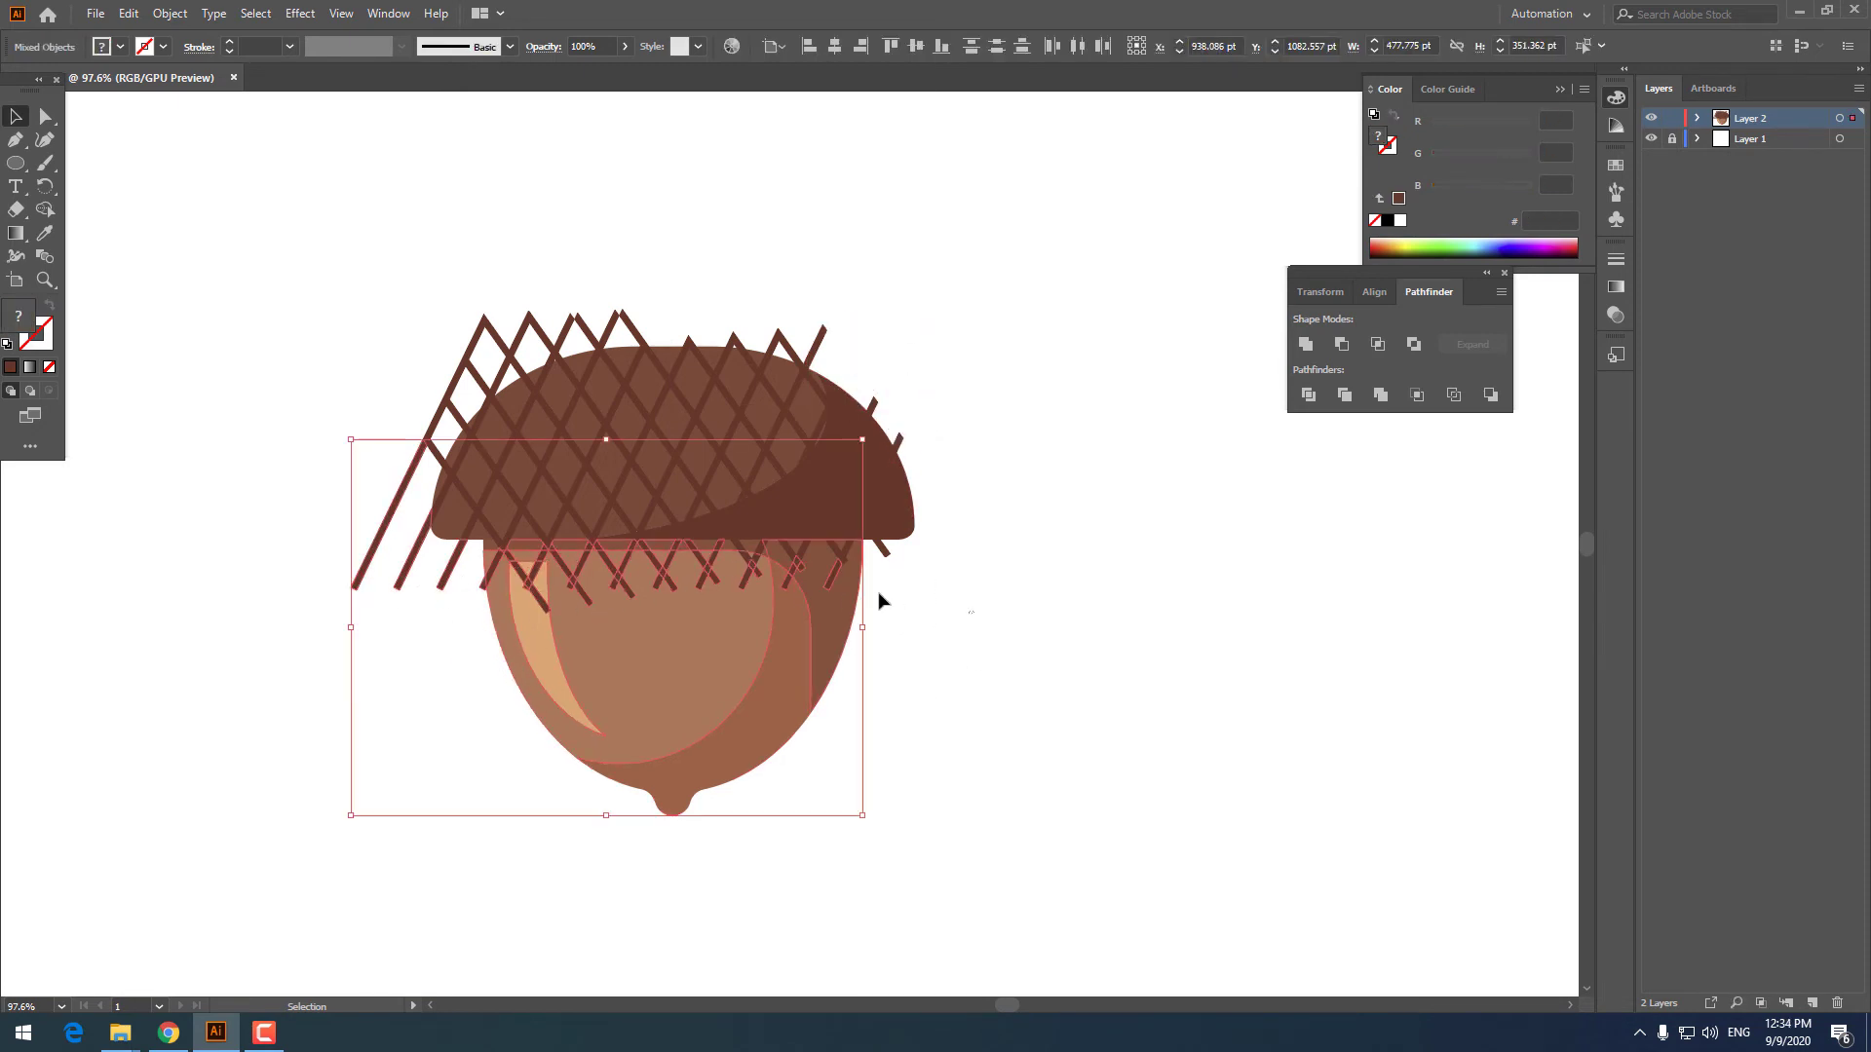
{"action": "left_click_drag", "start_coordinate": [974, 606], "coordinate": [381, 624]}
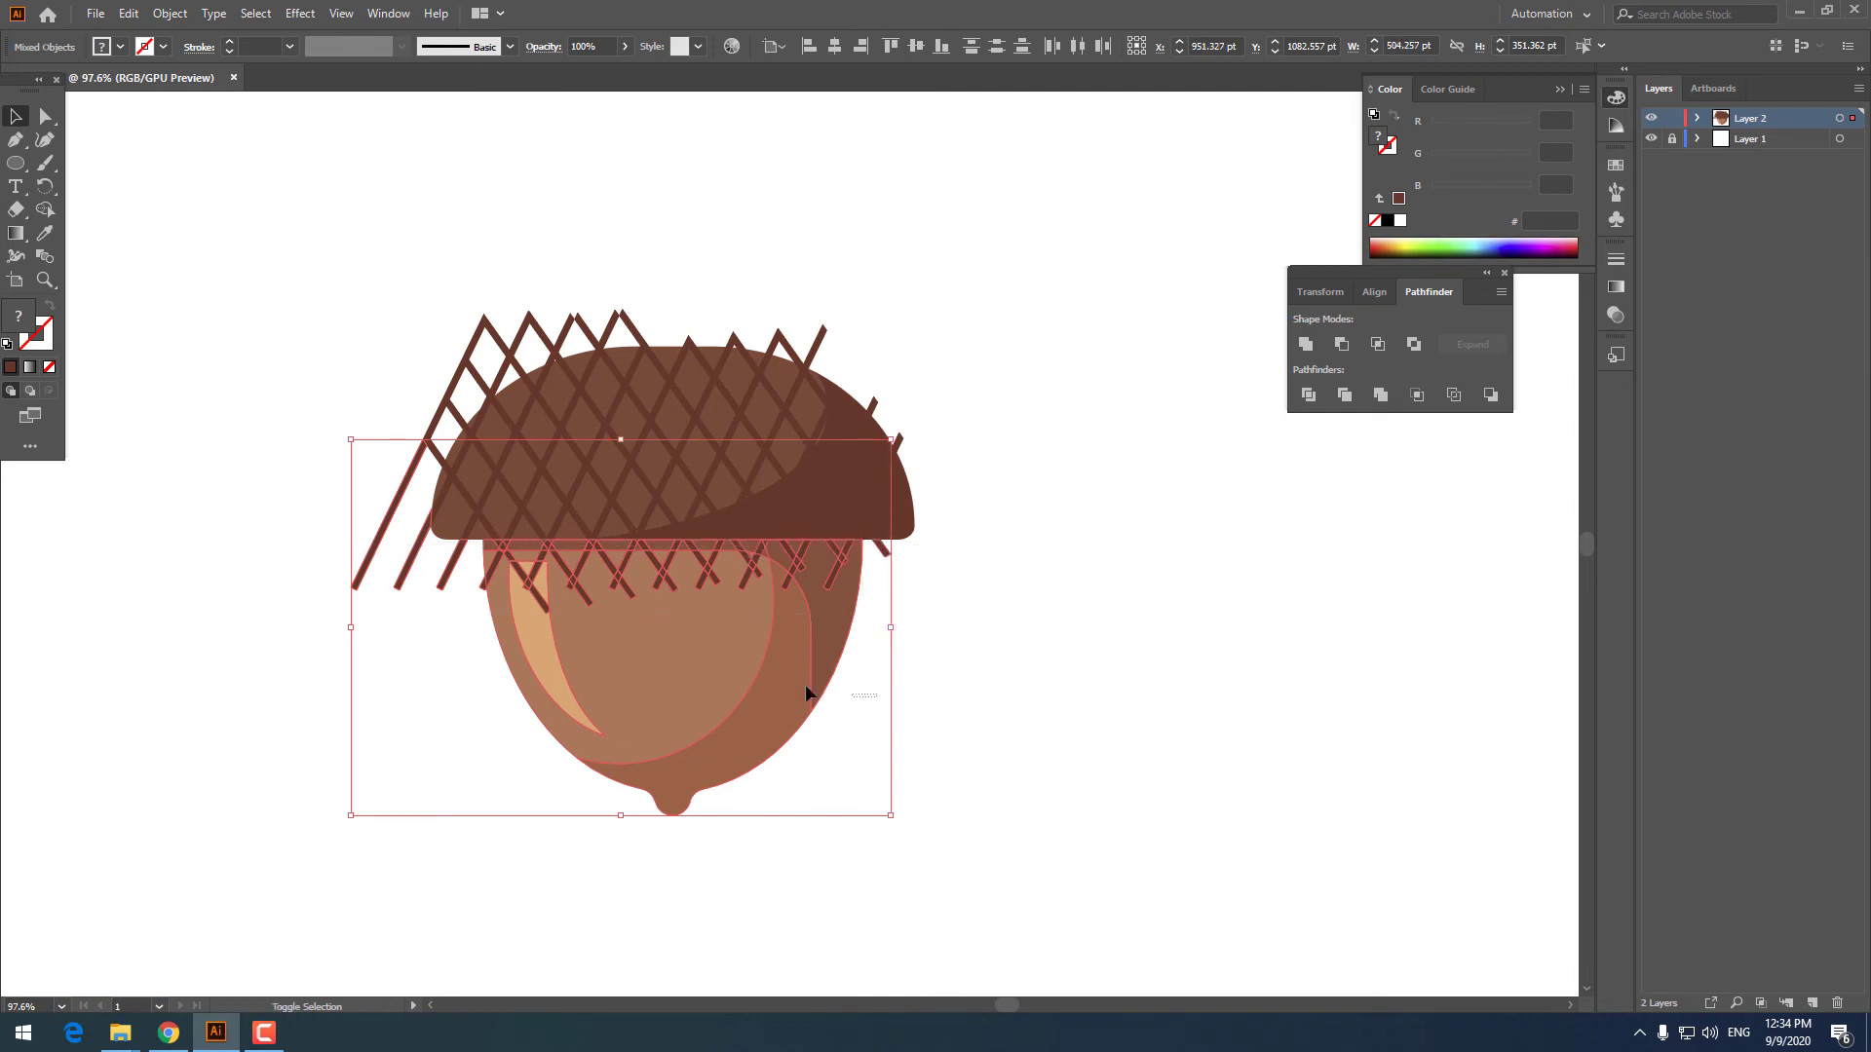
{"action": "left_click", "coordinate": [506, 685], "text": "shift"}
{"action": "key", "text": "Delete"}
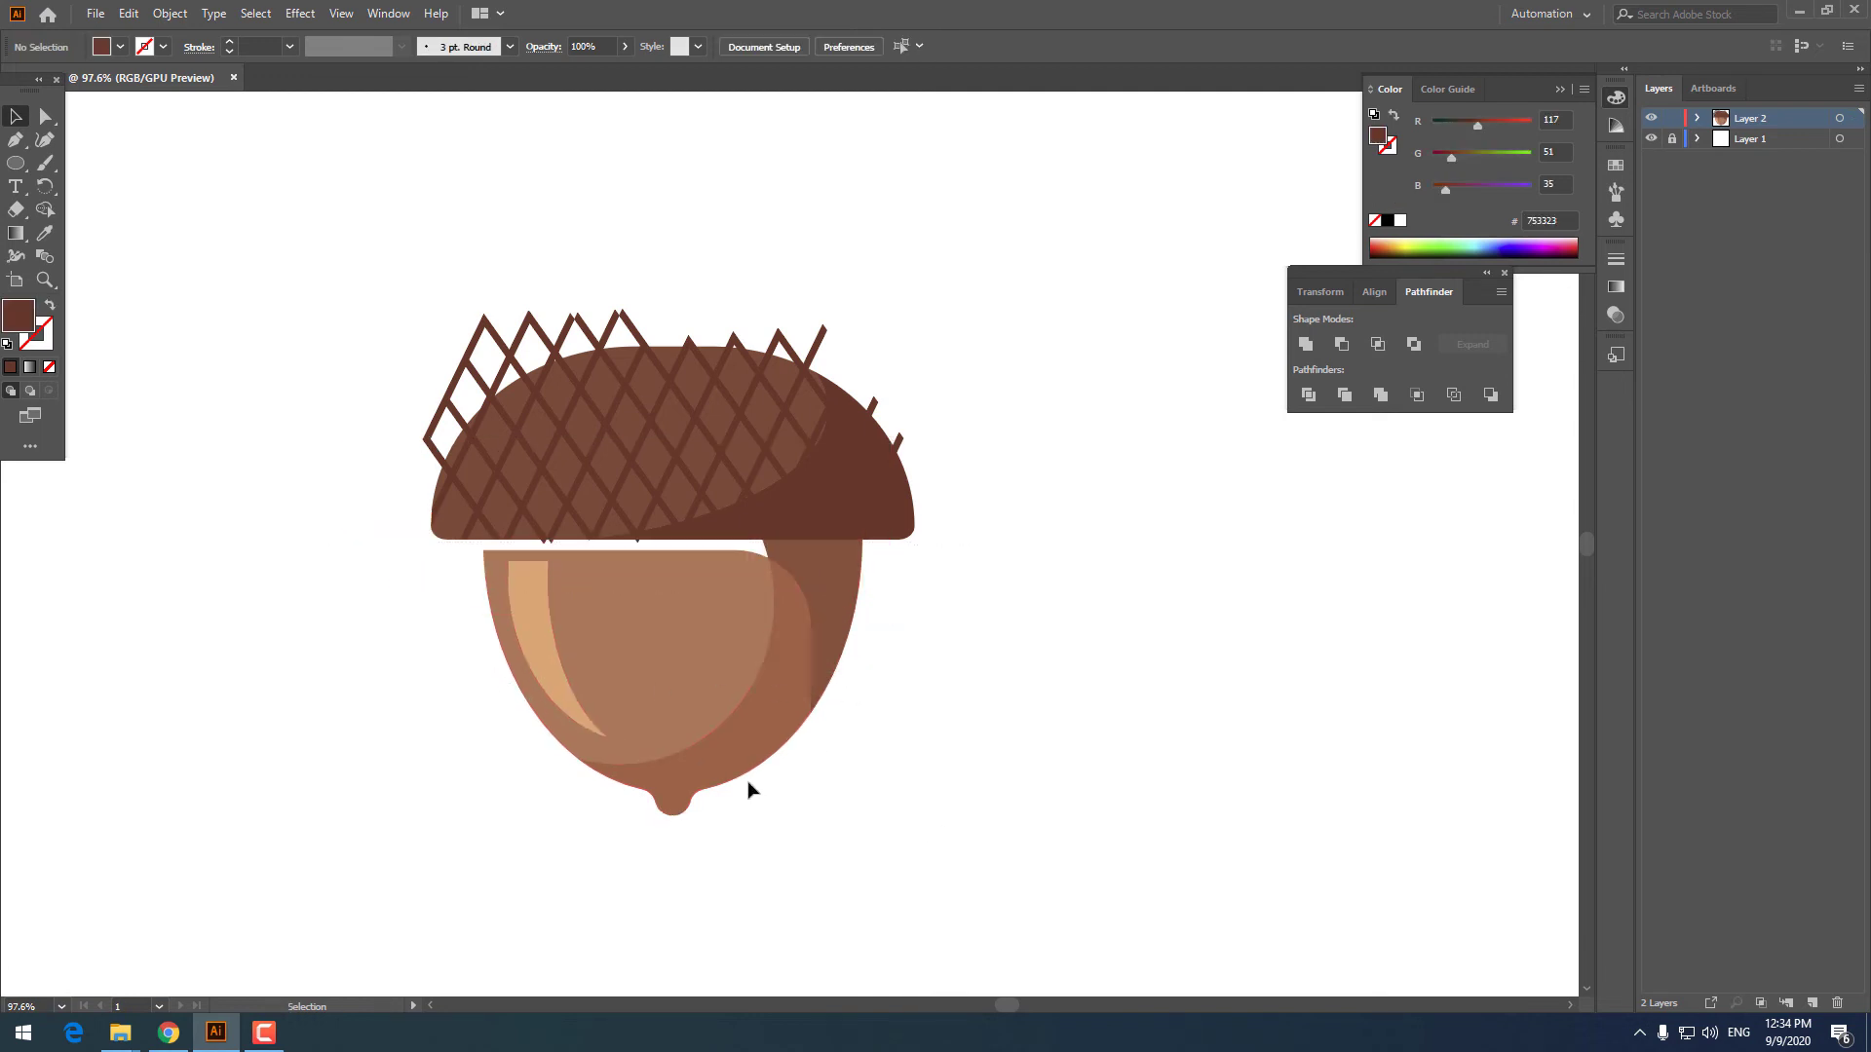
{"action": "key", "text": "ctrl+z"}
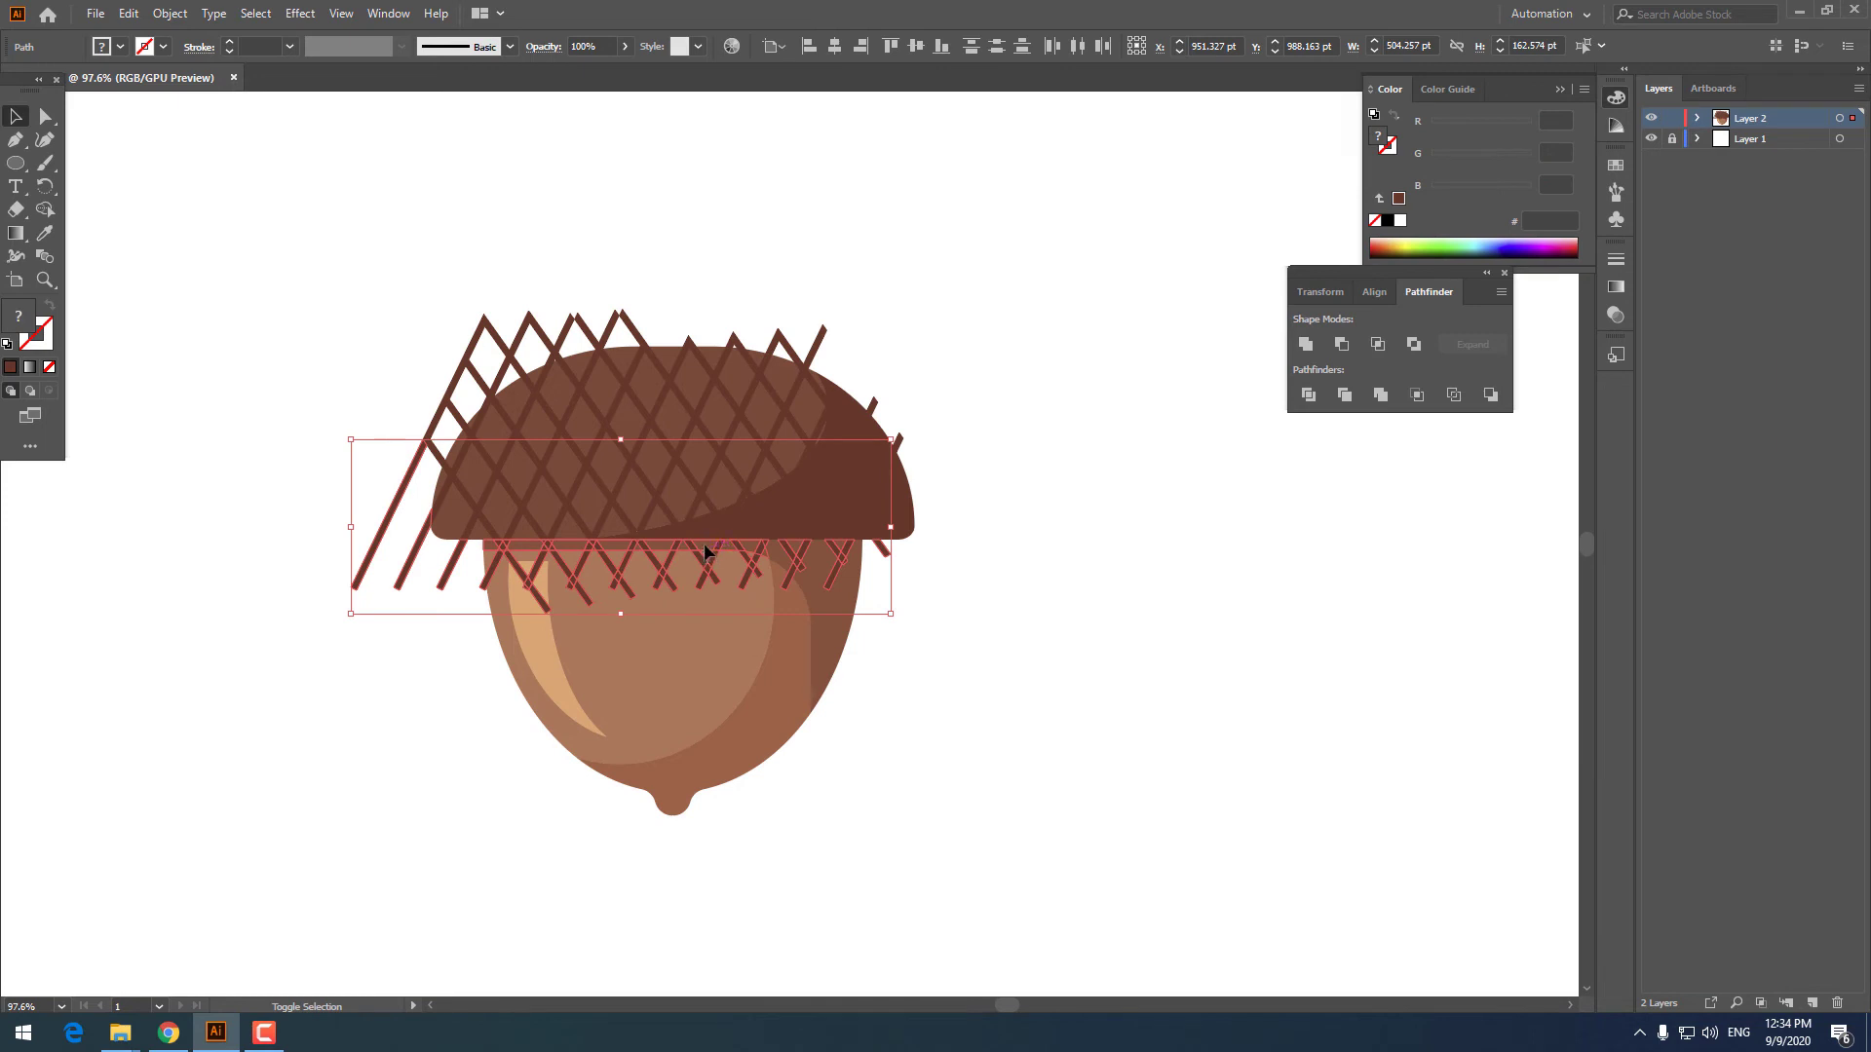
{"action": "key", "text": "Delete"}
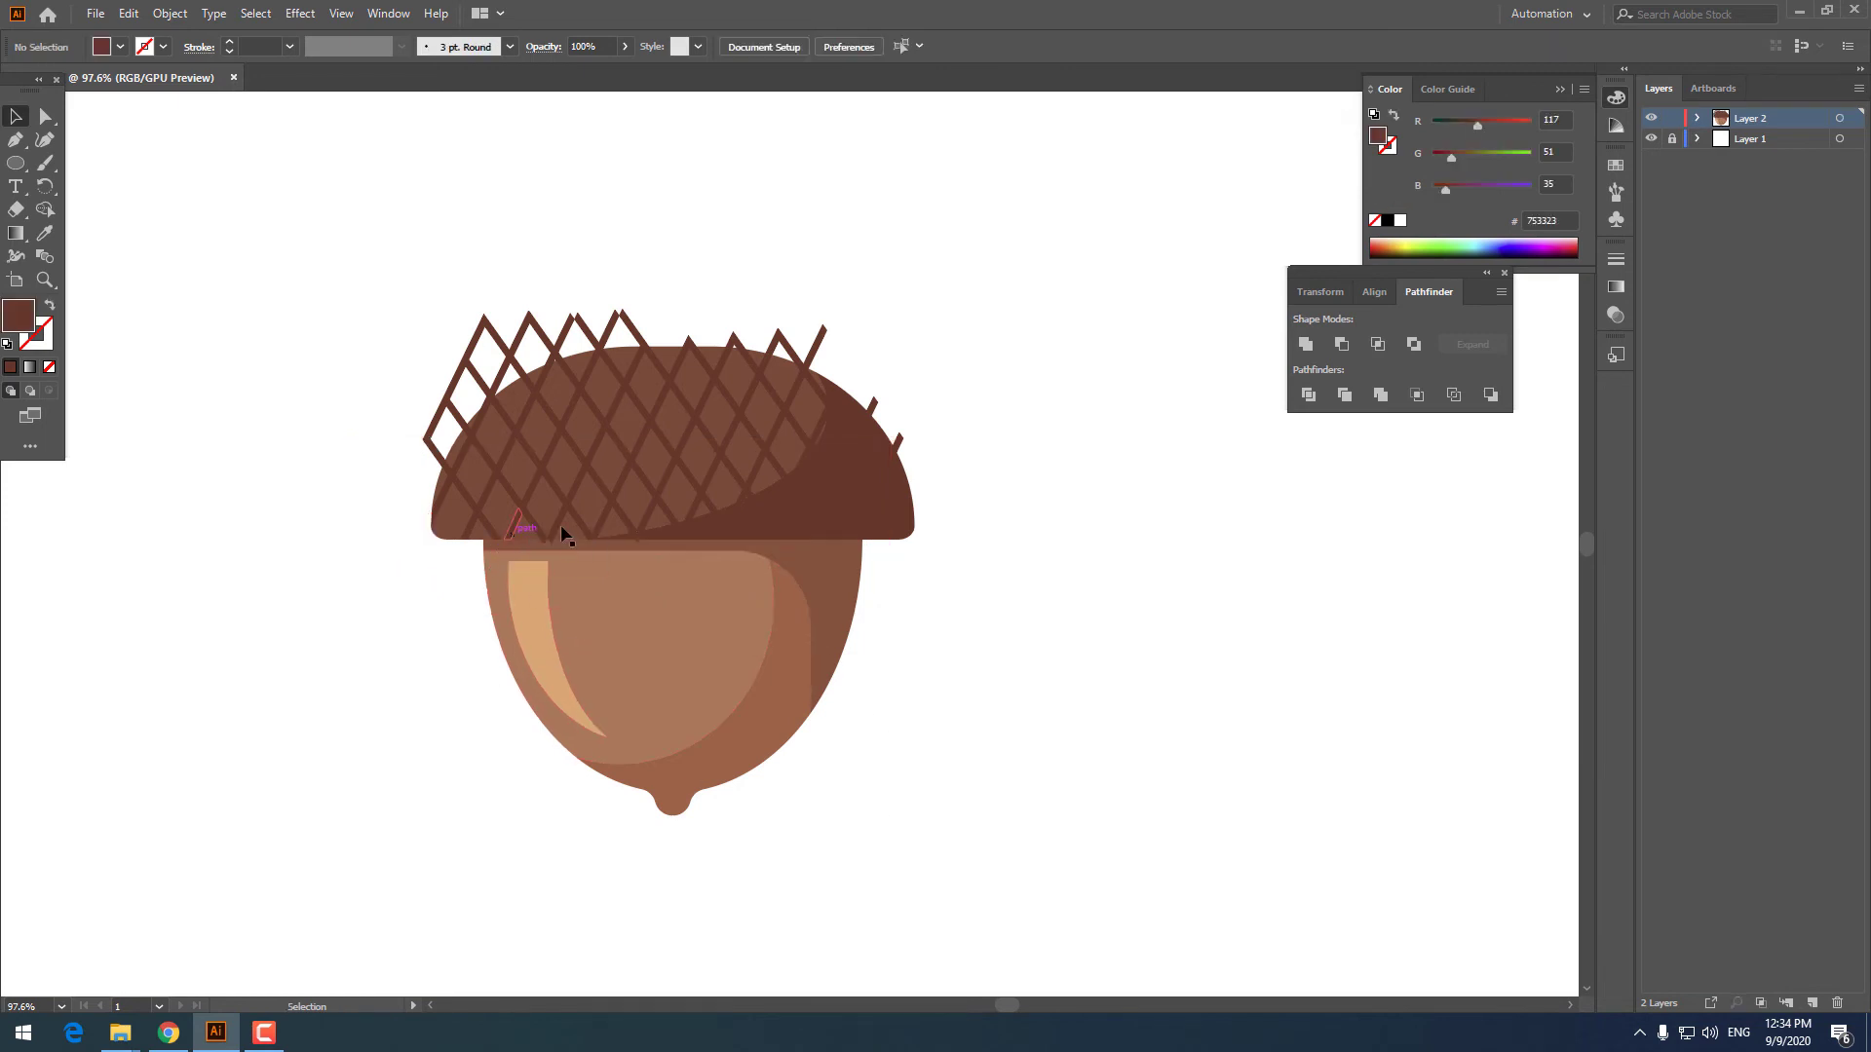
Delete the line pieces protruding above the cap's top and upper left edge
{"action": "left_click_drag", "start_coordinate": [484, 324], "coordinate": [444, 232]}
{"action": "left_click_drag", "start_coordinate": [440, 346], "coordinate": [440, 347]}
{"action": "left_click_drag", "start_coordinate": [719, 326], "coordinate": [579, 326]}
{"action": "left_click_drag", "start_coordinate": [844, 339], "coordinate": [435, 256]}
{"action": "key", "text": "Delete"}
{"action": "left_click_drag", "start_coordinate": [753, 333], "coordinate": [334, 243]}
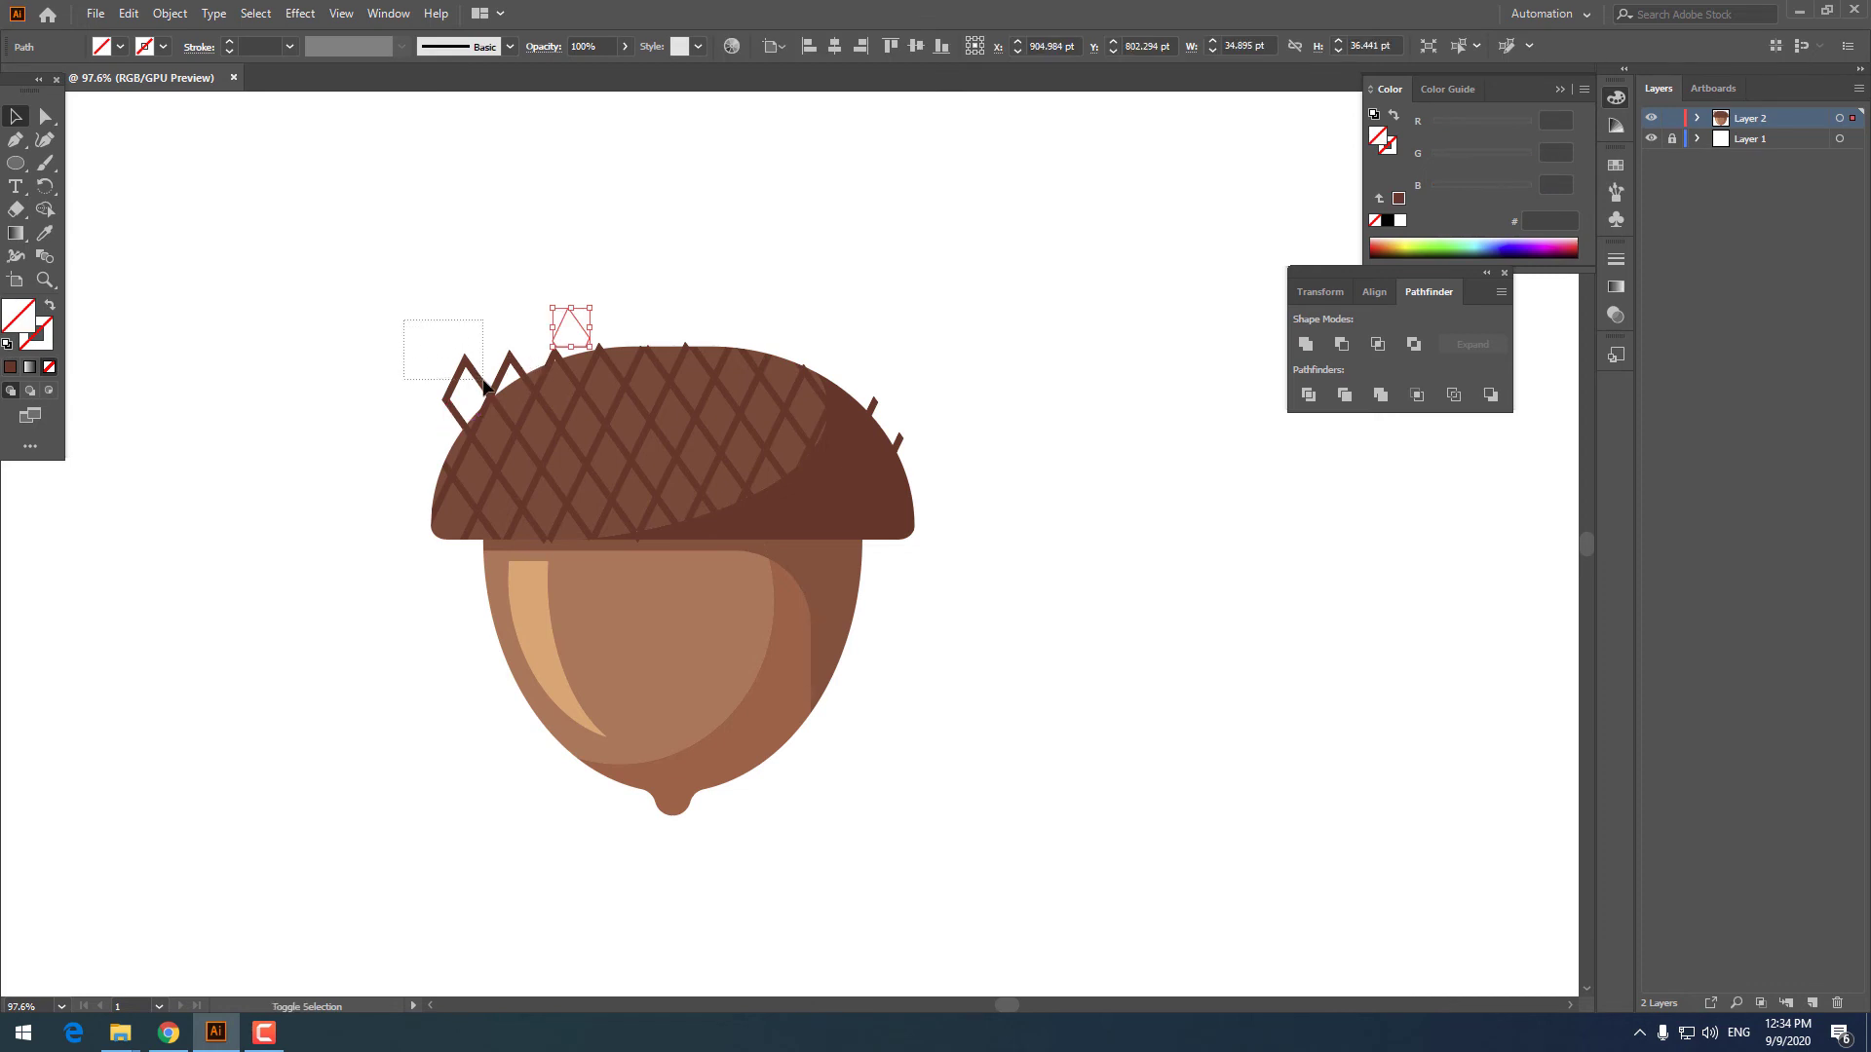
{"action": "left_click_drag", "start_coordinate": [489, 390], "coordinate": [462, 402]}
{"action": "key", "text": "Delete"}
{"action": "key", "text": "Delete"}
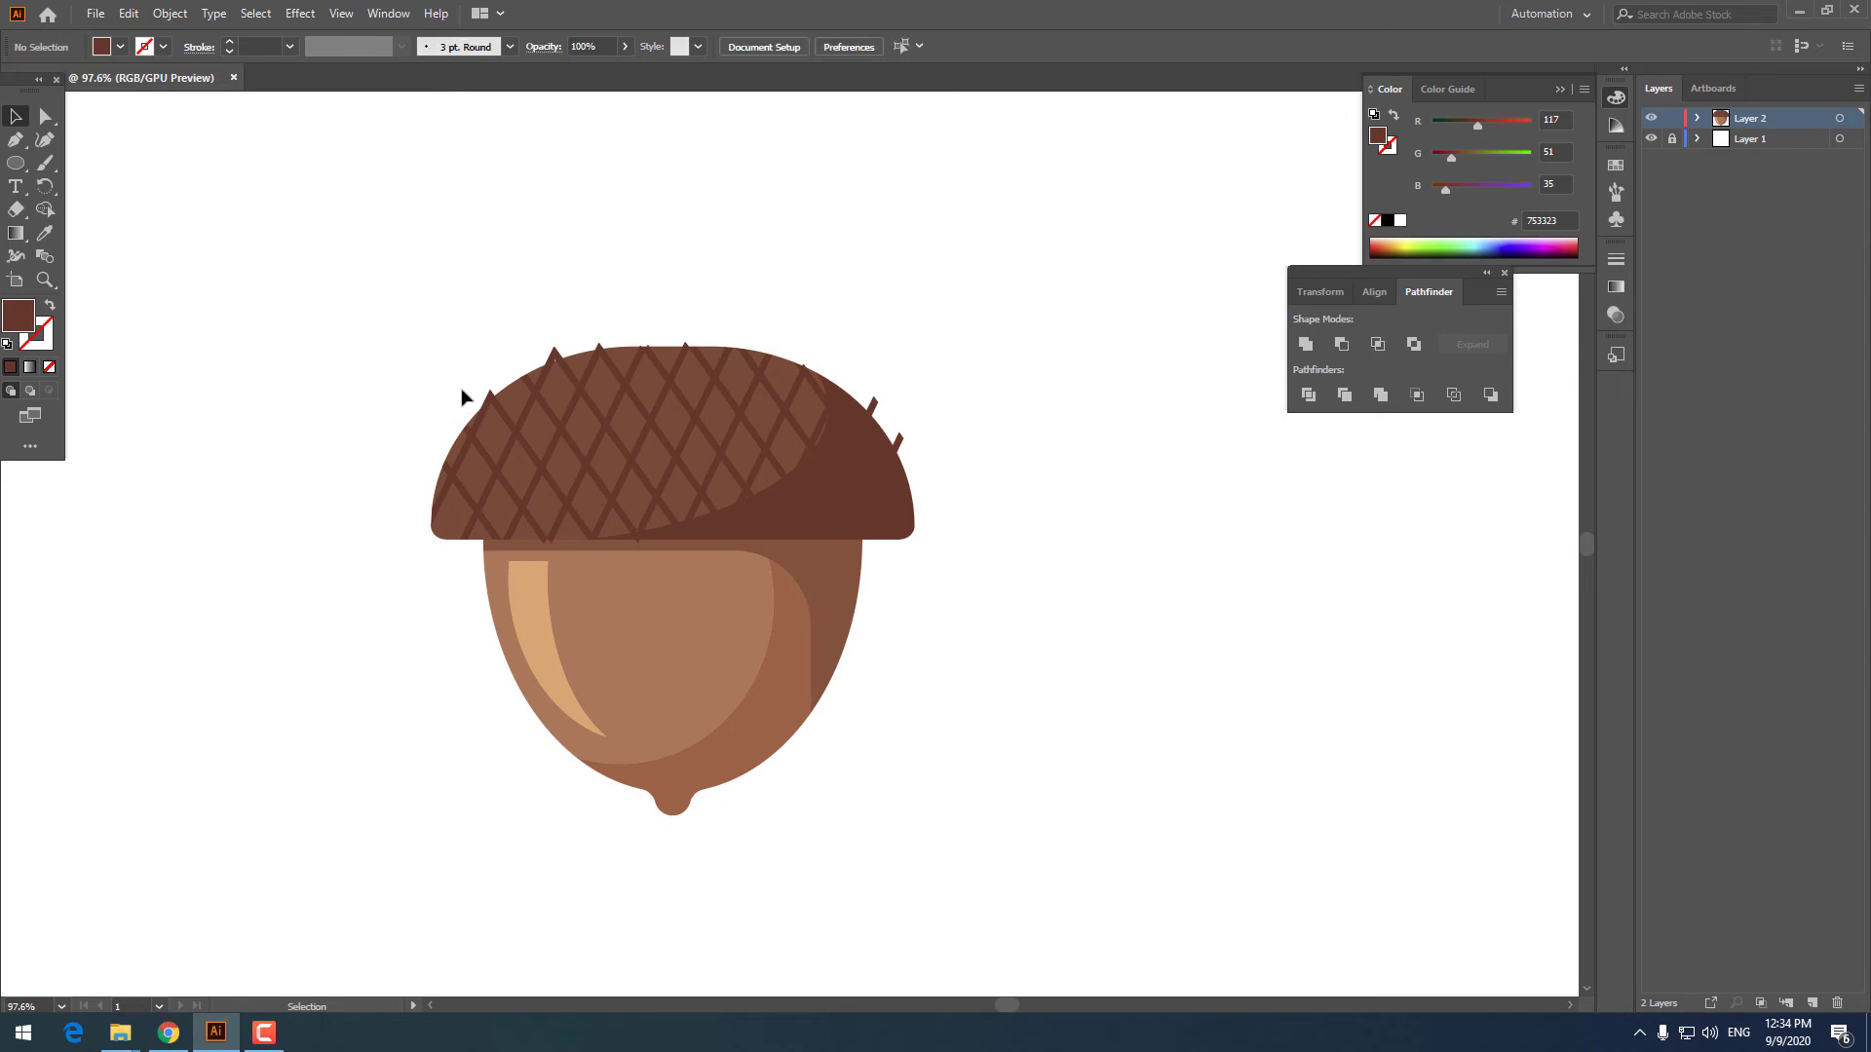
Delete the last line fragments protruding from the cap's right and top edges
{"action": "left_click_drag", "start_coordinate": [893, 430], "coordinate": [897, 433]}
{"action": "key", "text": "Delete"}
{"action": "key", "text": "Delete"}
{"action": "left_click", "coordinate": [681, 353]}
{"action": "key", "text": "Delete"}
{"action": "left_click_drag", "start_coordinate": [934, 593], "coordinate": [942, 553]}
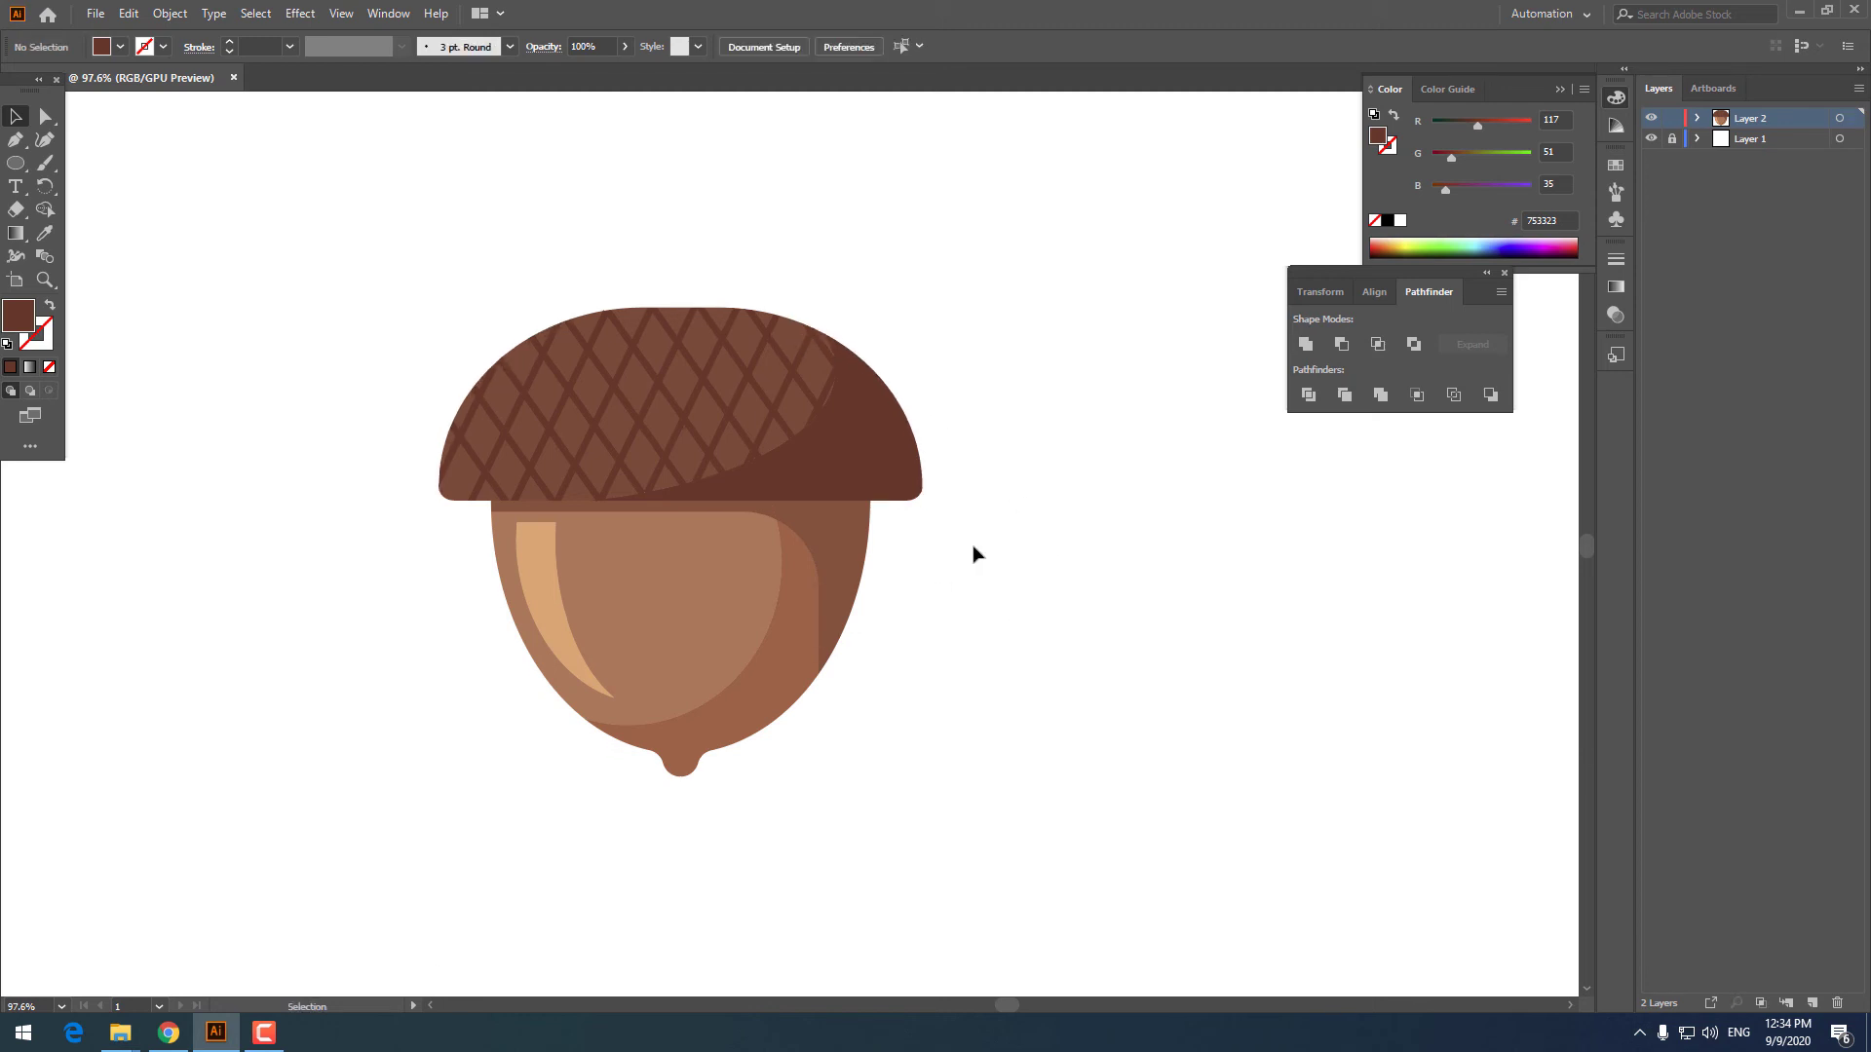
Draw a bent three-point stem path with the Pen tool, rising from the middle of the cap's top
{"action": "left_click", "coordinate": [16, 140]}
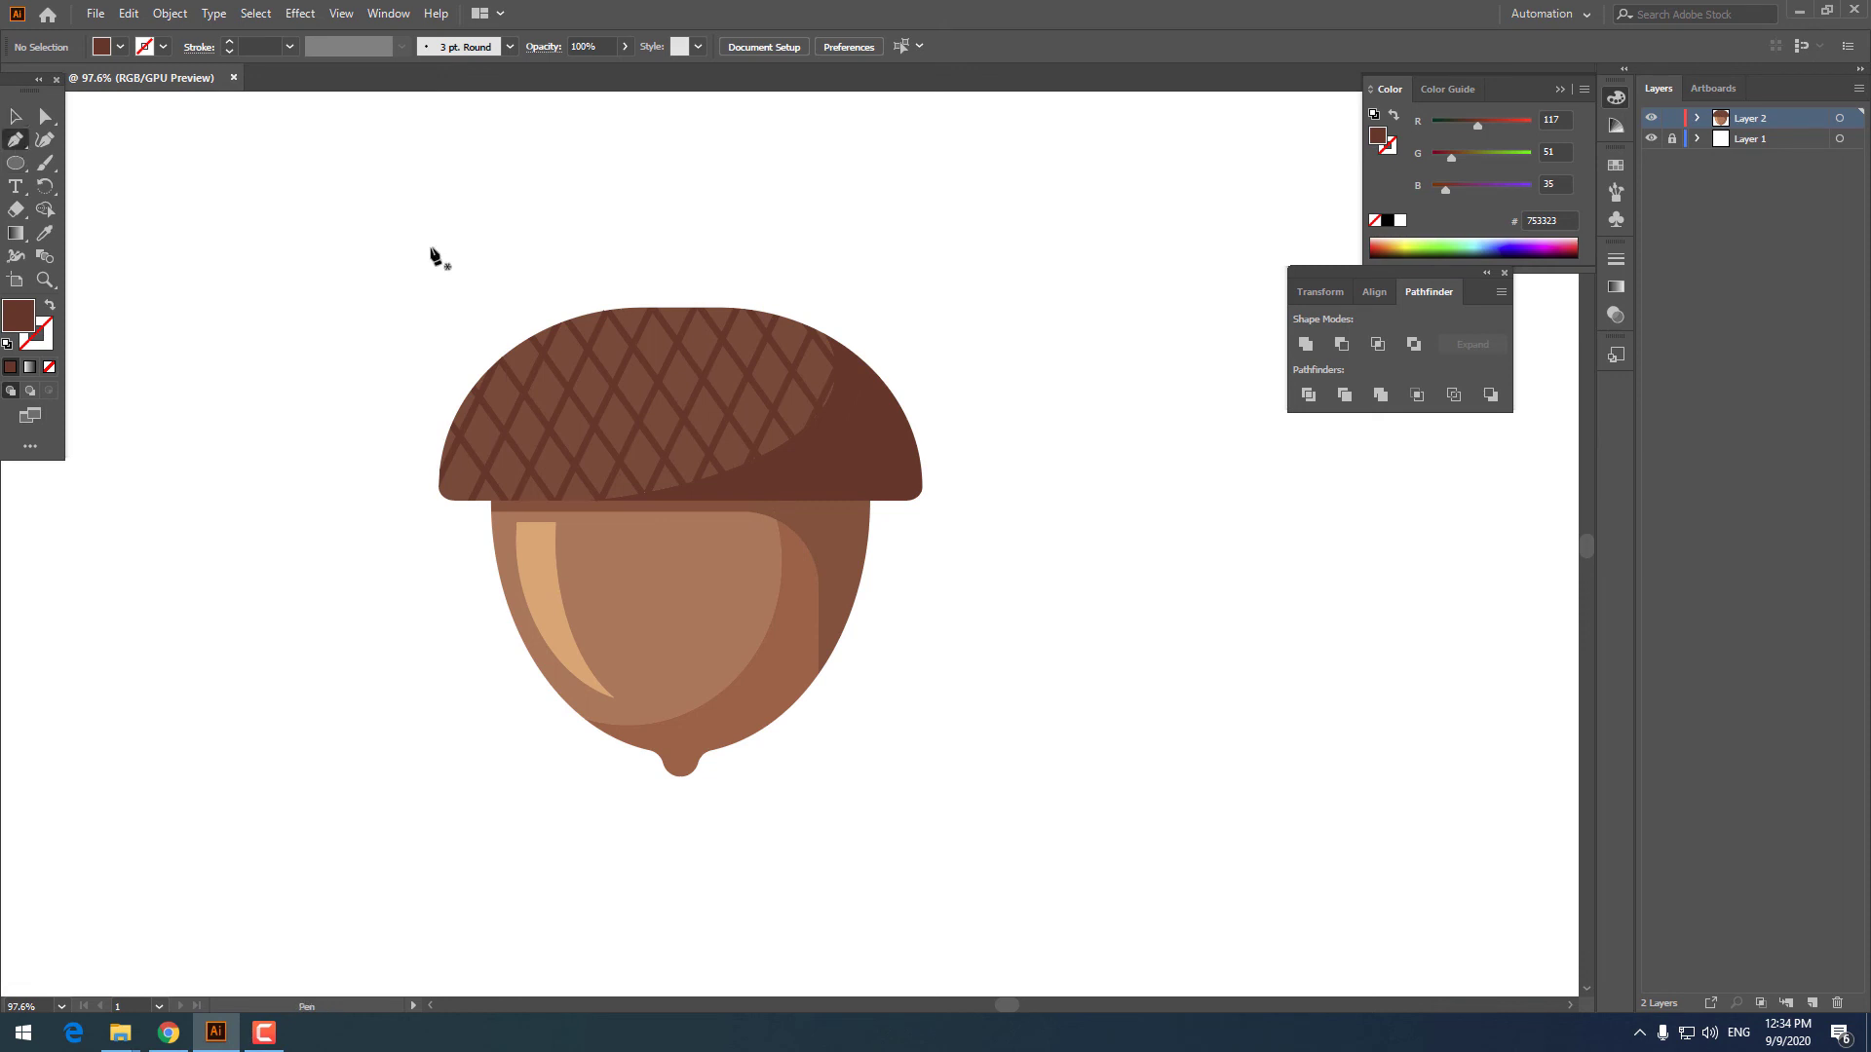
{"action": "left_click", "coordinate": [691, 242]}
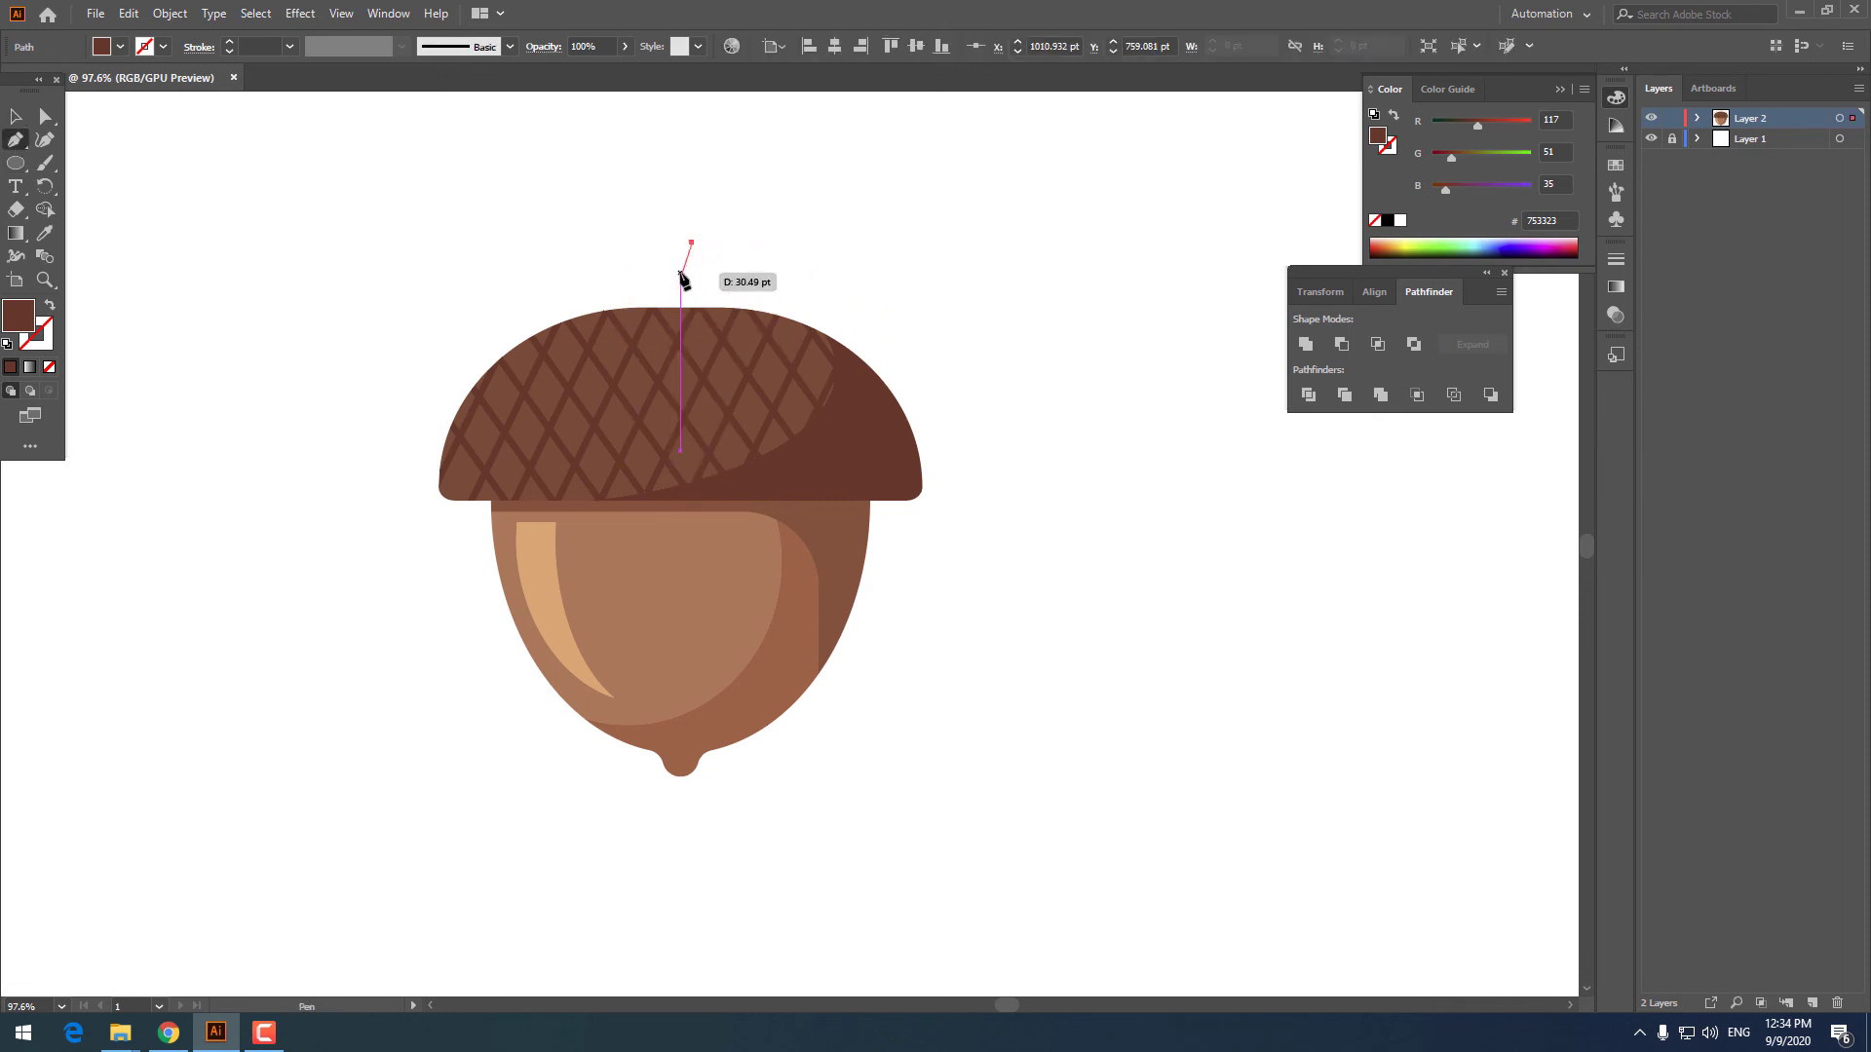
{"action": "left_click", "coordinate": [678, 266]}
{"action": "left_click", "coordinate": [676, 348]}
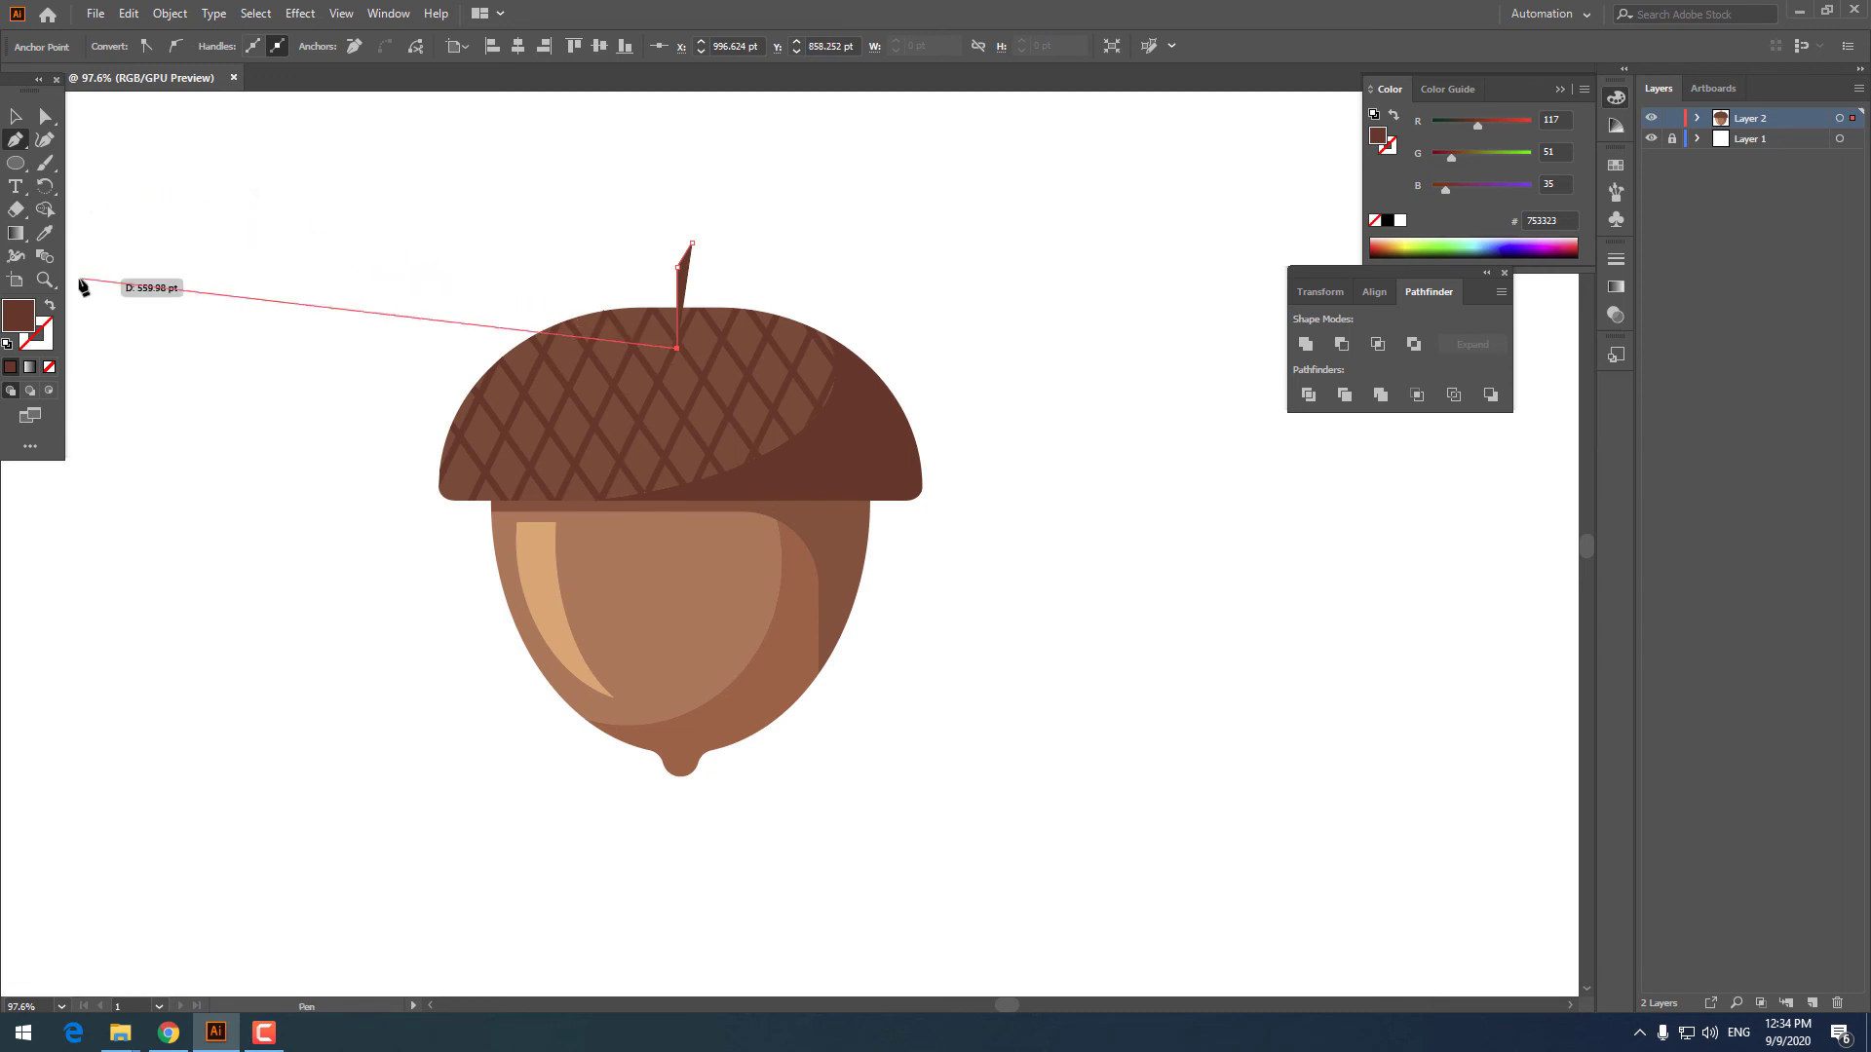
Swap the stem's fill to its stroke and set the stroke weight to 20 pt
{"action": "left_click", "coordinate": [50, 304]}
{"action": "left_click", "coordinate": [14, 118]}
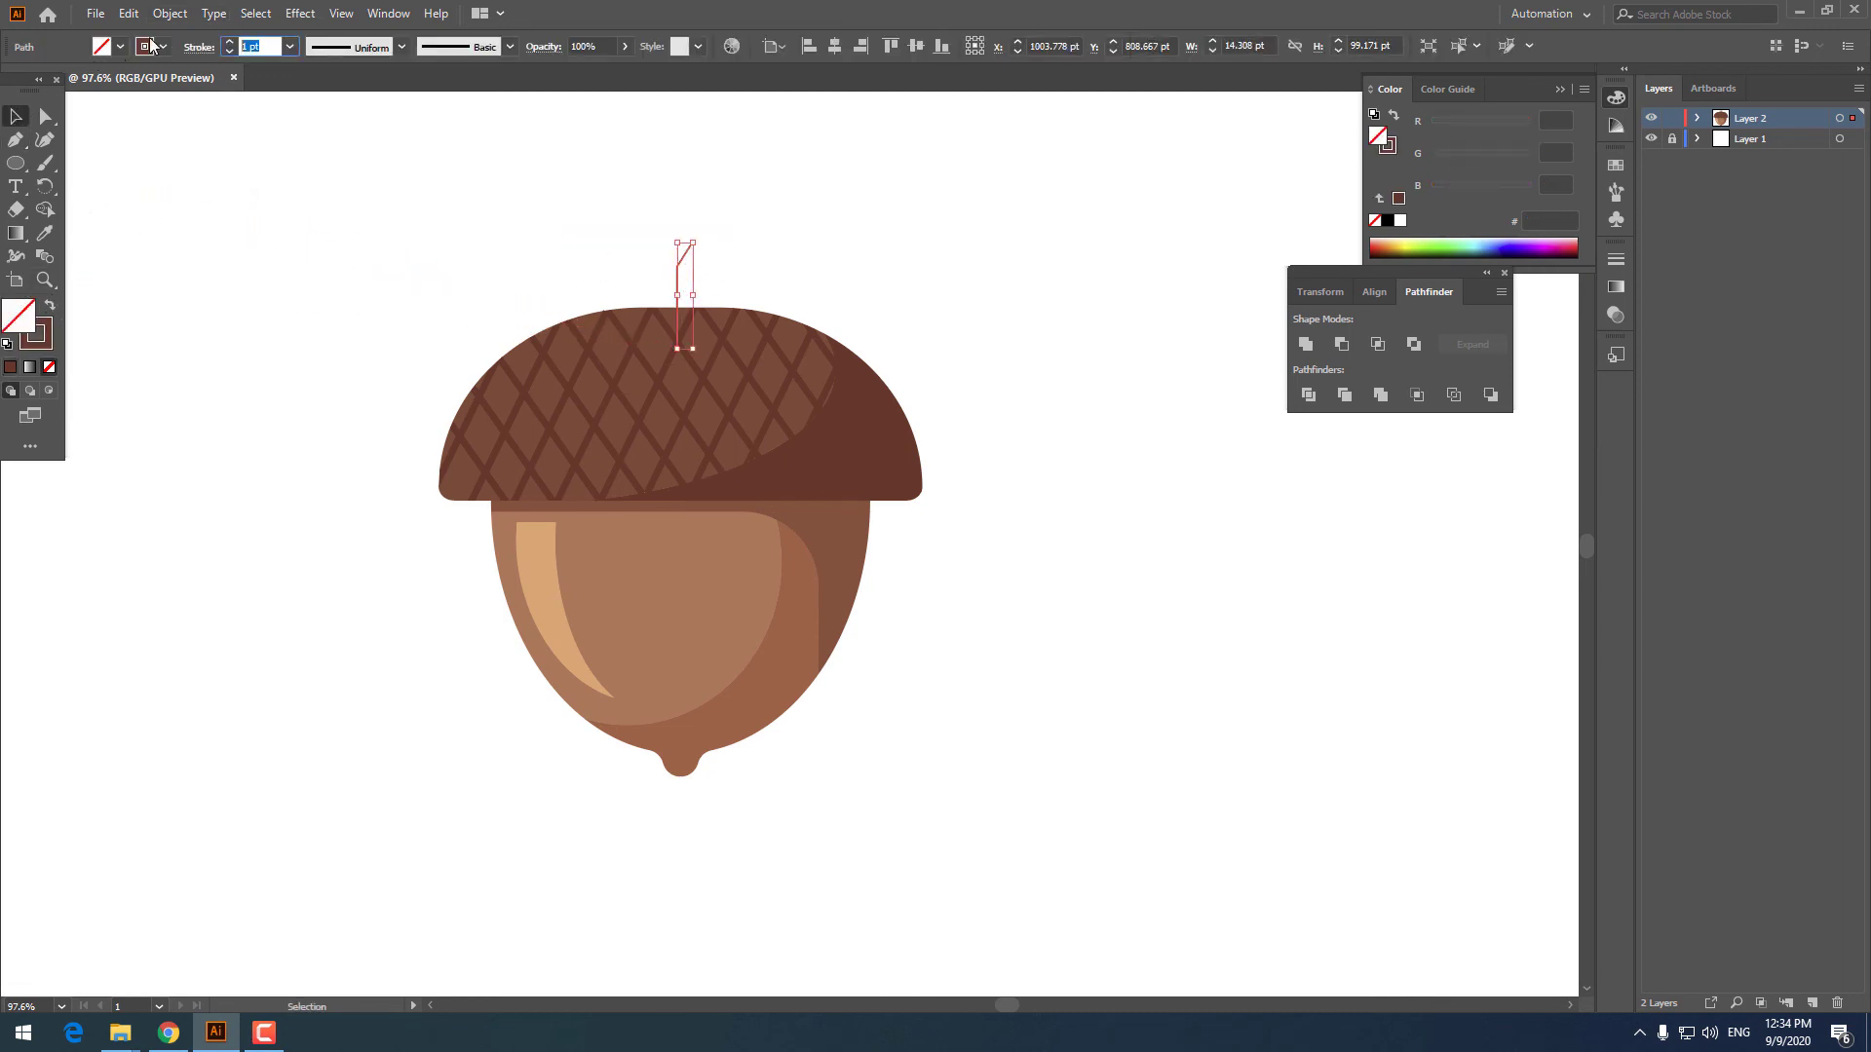
{"action": "key", "text": "Return"}
{"action": "type", "text": "20"}
{"action": "key", "text": "Return"}
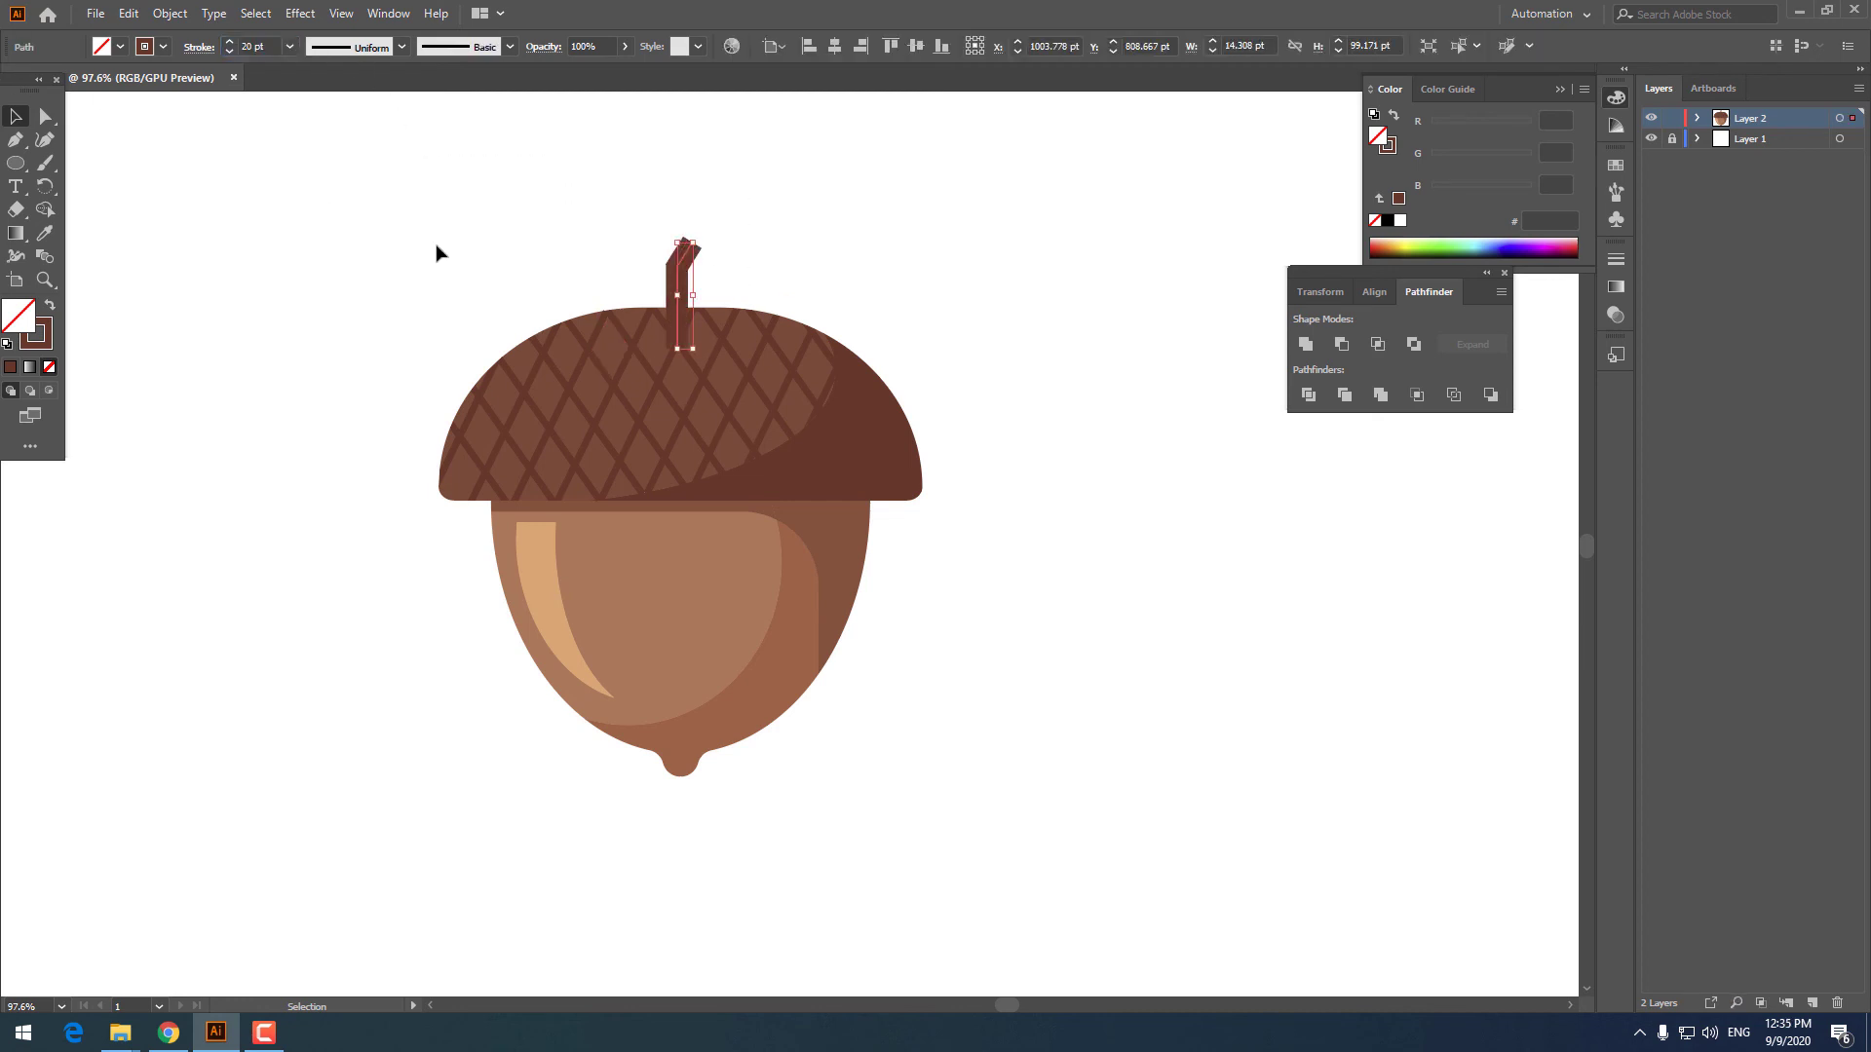
Round the bend in the stem path and give its stroke round caps
{"action": "left_click", "coordinate": [44, 119]}
{"action": "left_click_drag", "start_coordinate": [643, 263], "coordinate": [718, 279]}
{"action": "left_click", "coordinate": [19, 114]}
{"action": "left_click", "coordinate": [199, 47]}
{"action": "left_click", "coordinate": [97, 95]}
{"action": "left_click", "coordinate": [807, 202]}
{"action": "left_click_drag", "start_coordinate": [742, 294], "coordinate": [591, 243]}
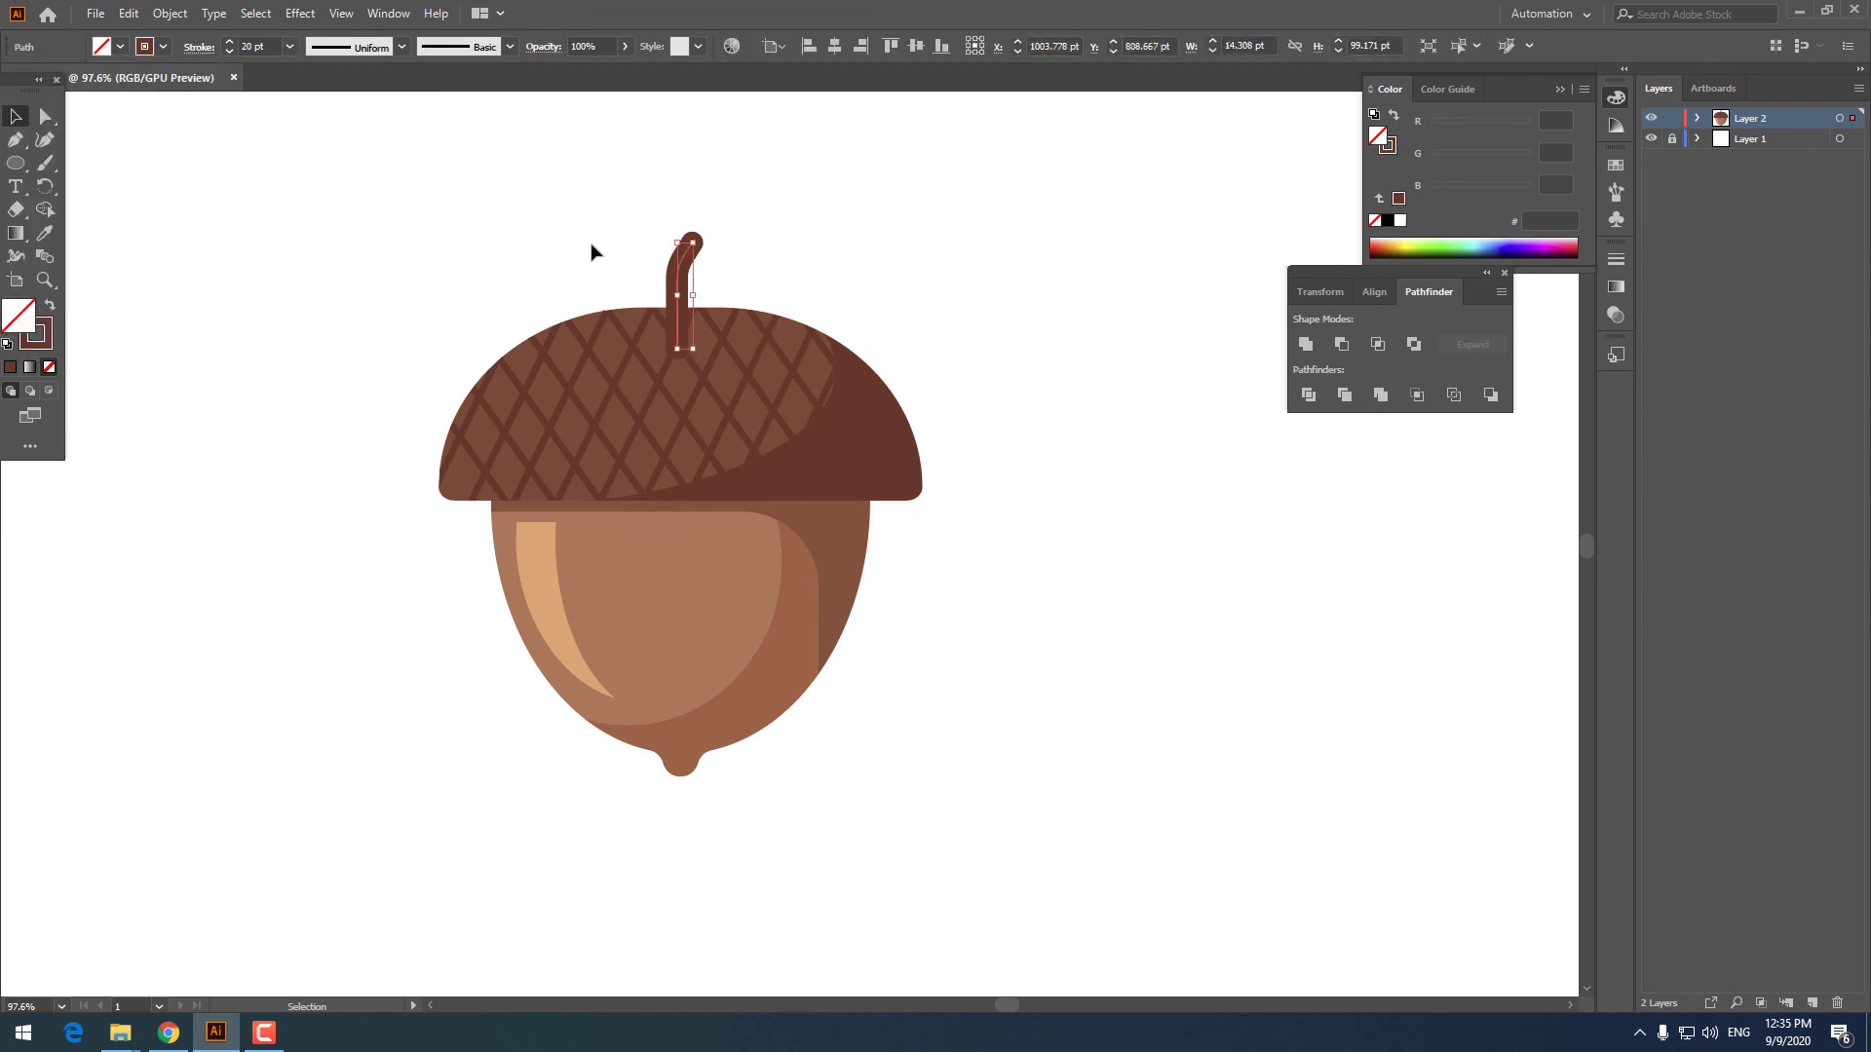
Send the stem to the back, behind the cap
{"action": "right_click", "coordinate": [689, 270]}
{"action": "mouse_move", "coordinate": [857, 588]}
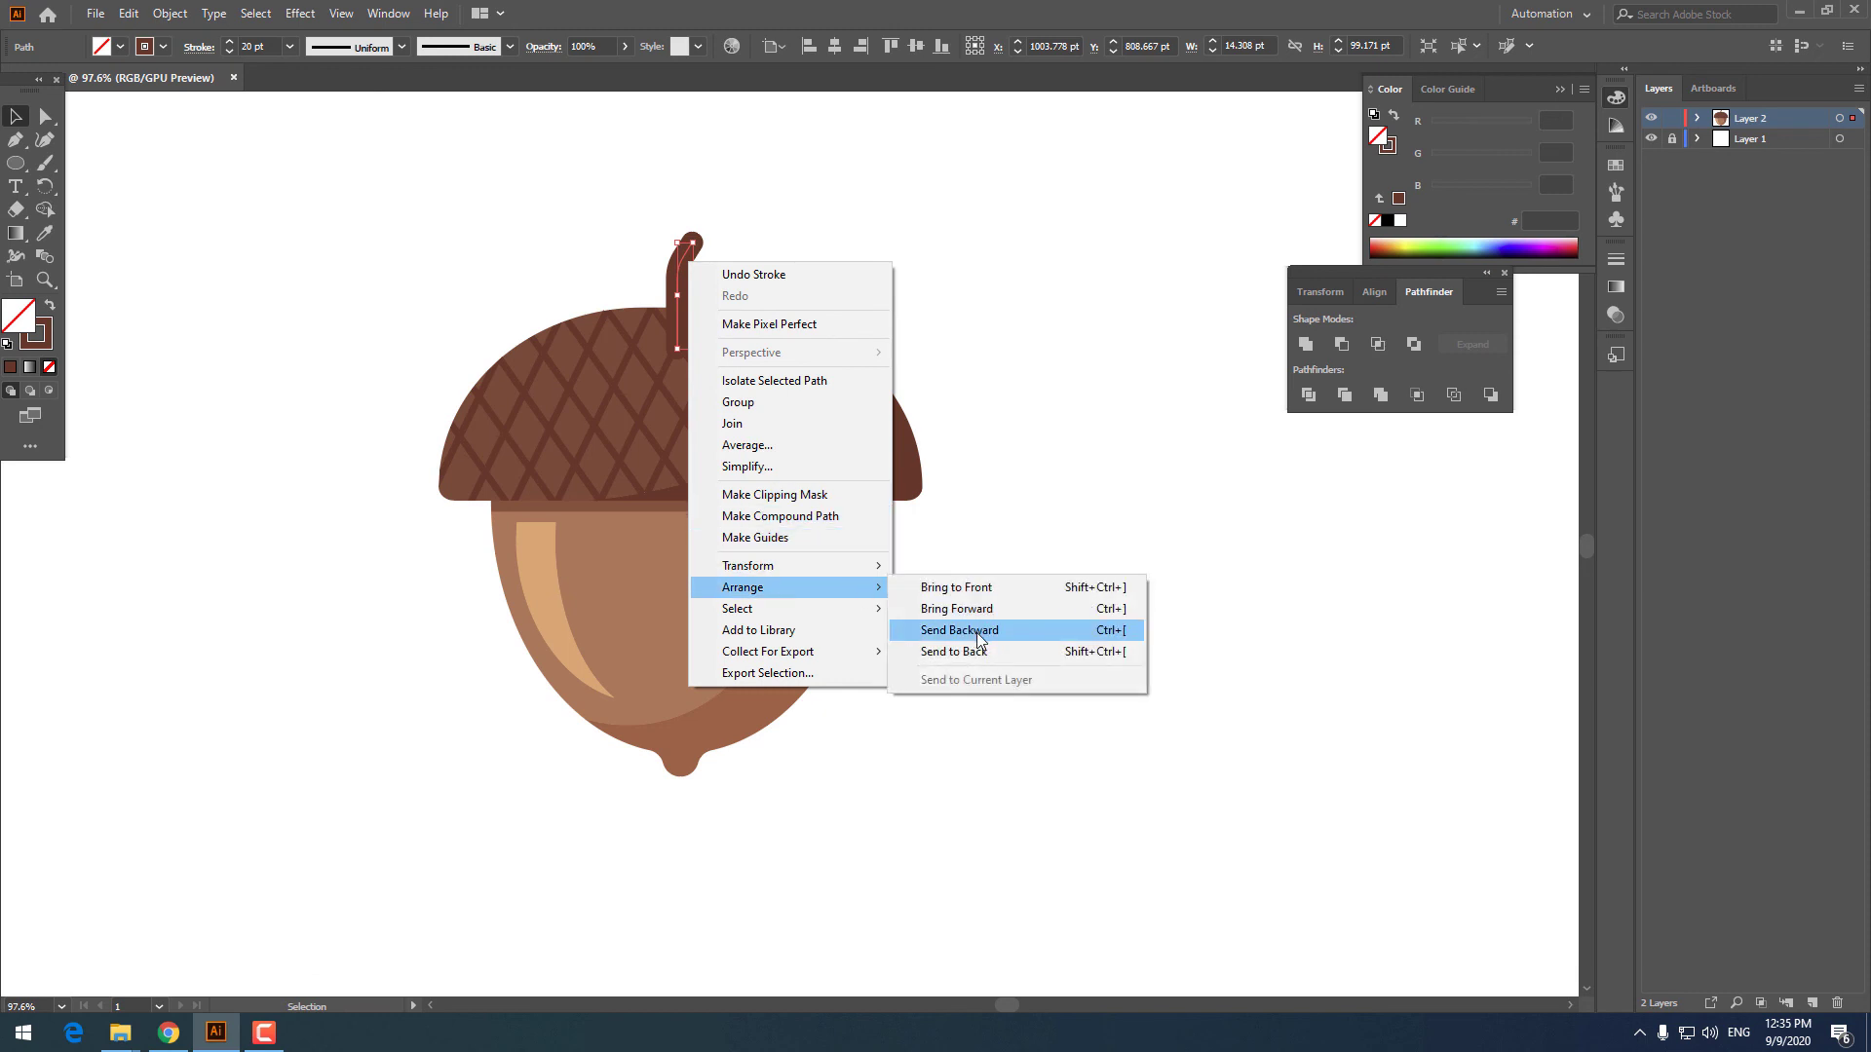
{"action": "left_click", "coordinate": [978, 651]}
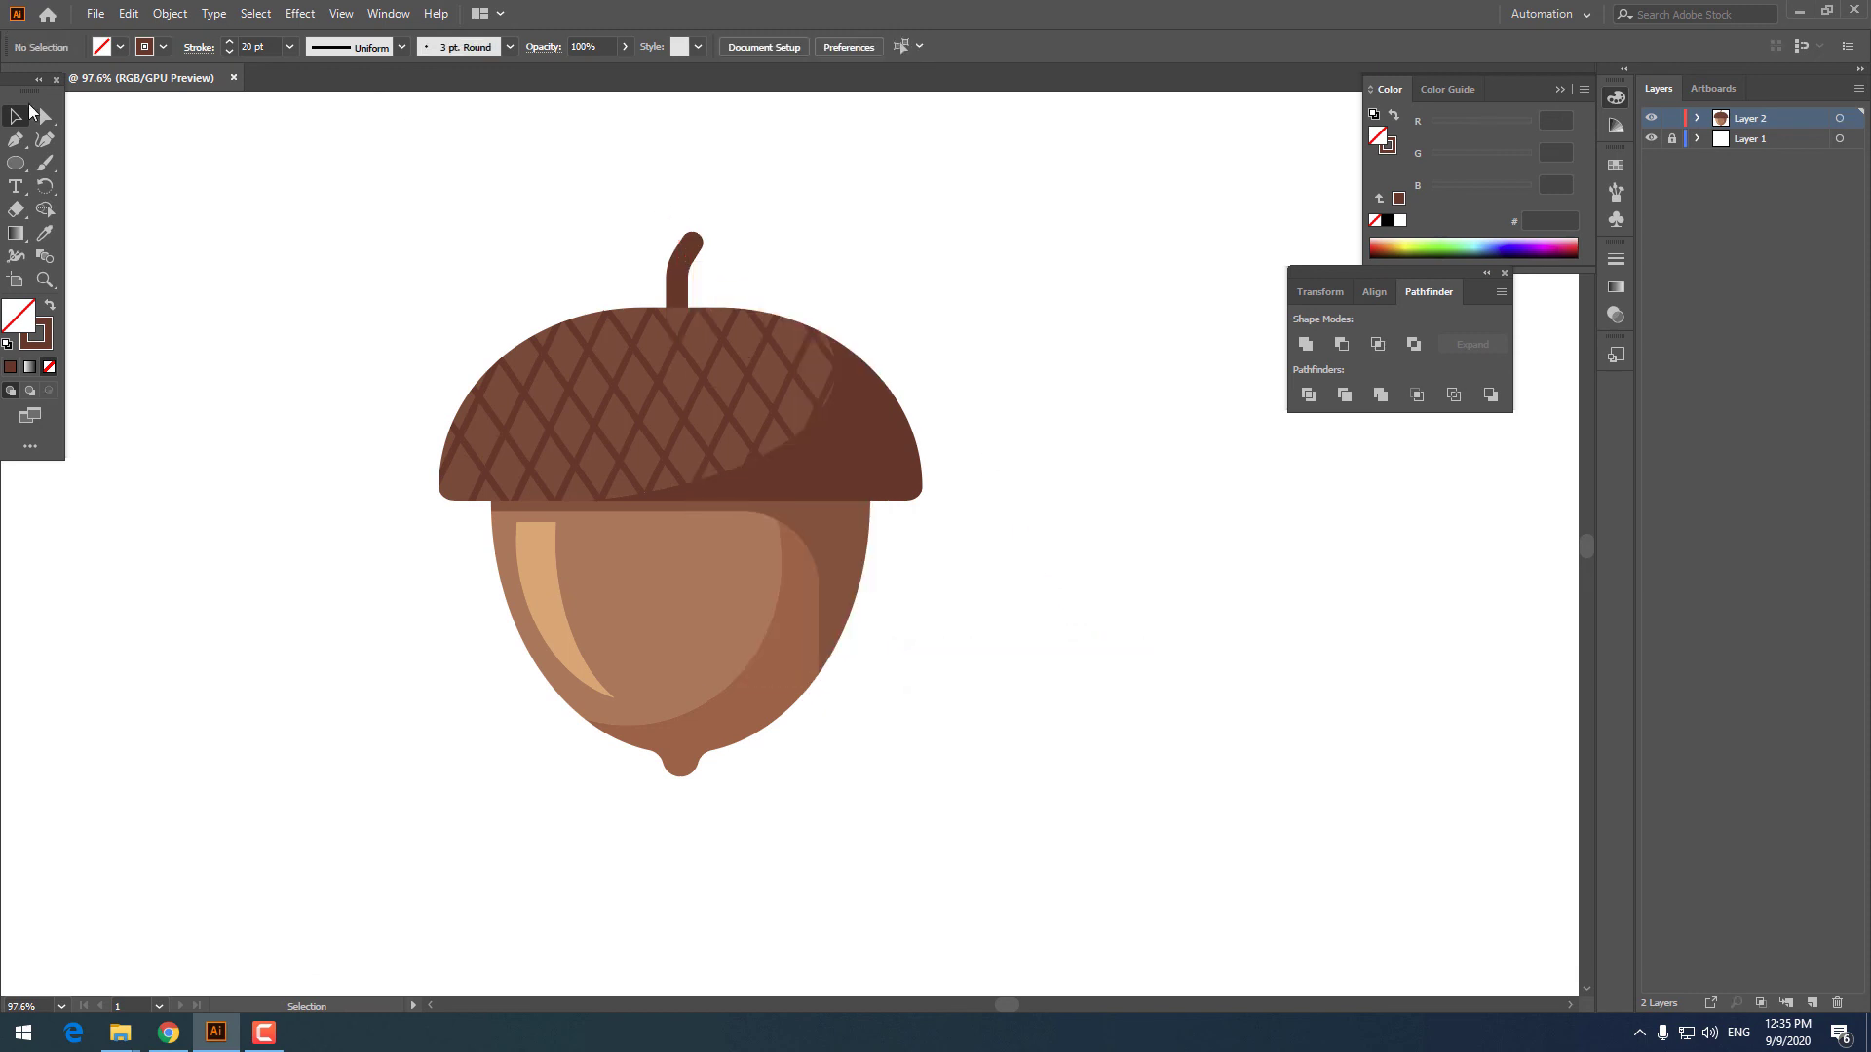
Expand the stem's fill and stroke into a filled shape
{"action": "left_click_drag", "start_coordinate": [793, 283], "coordinate": [669, 228]}
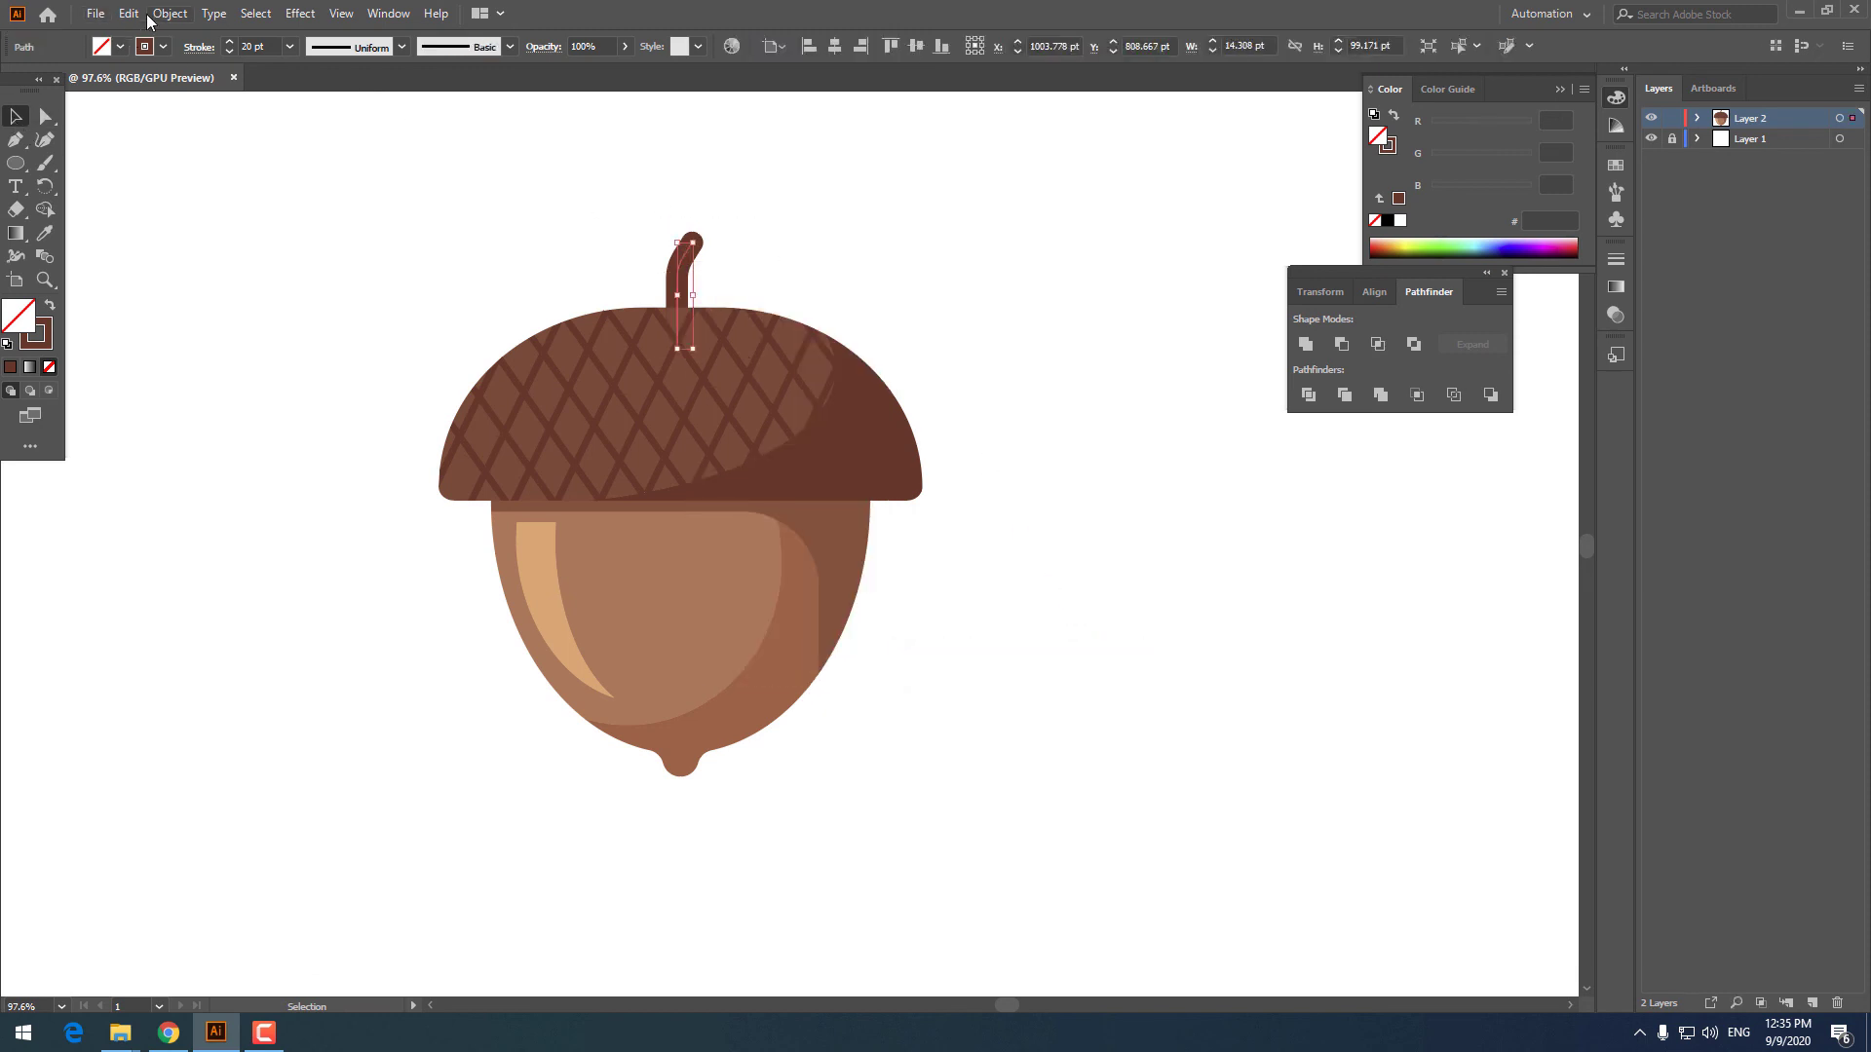
{"action": "left_click", "coordinate": [170, 13]}
{"action": "left_click", "coordinate": [244, 242]}
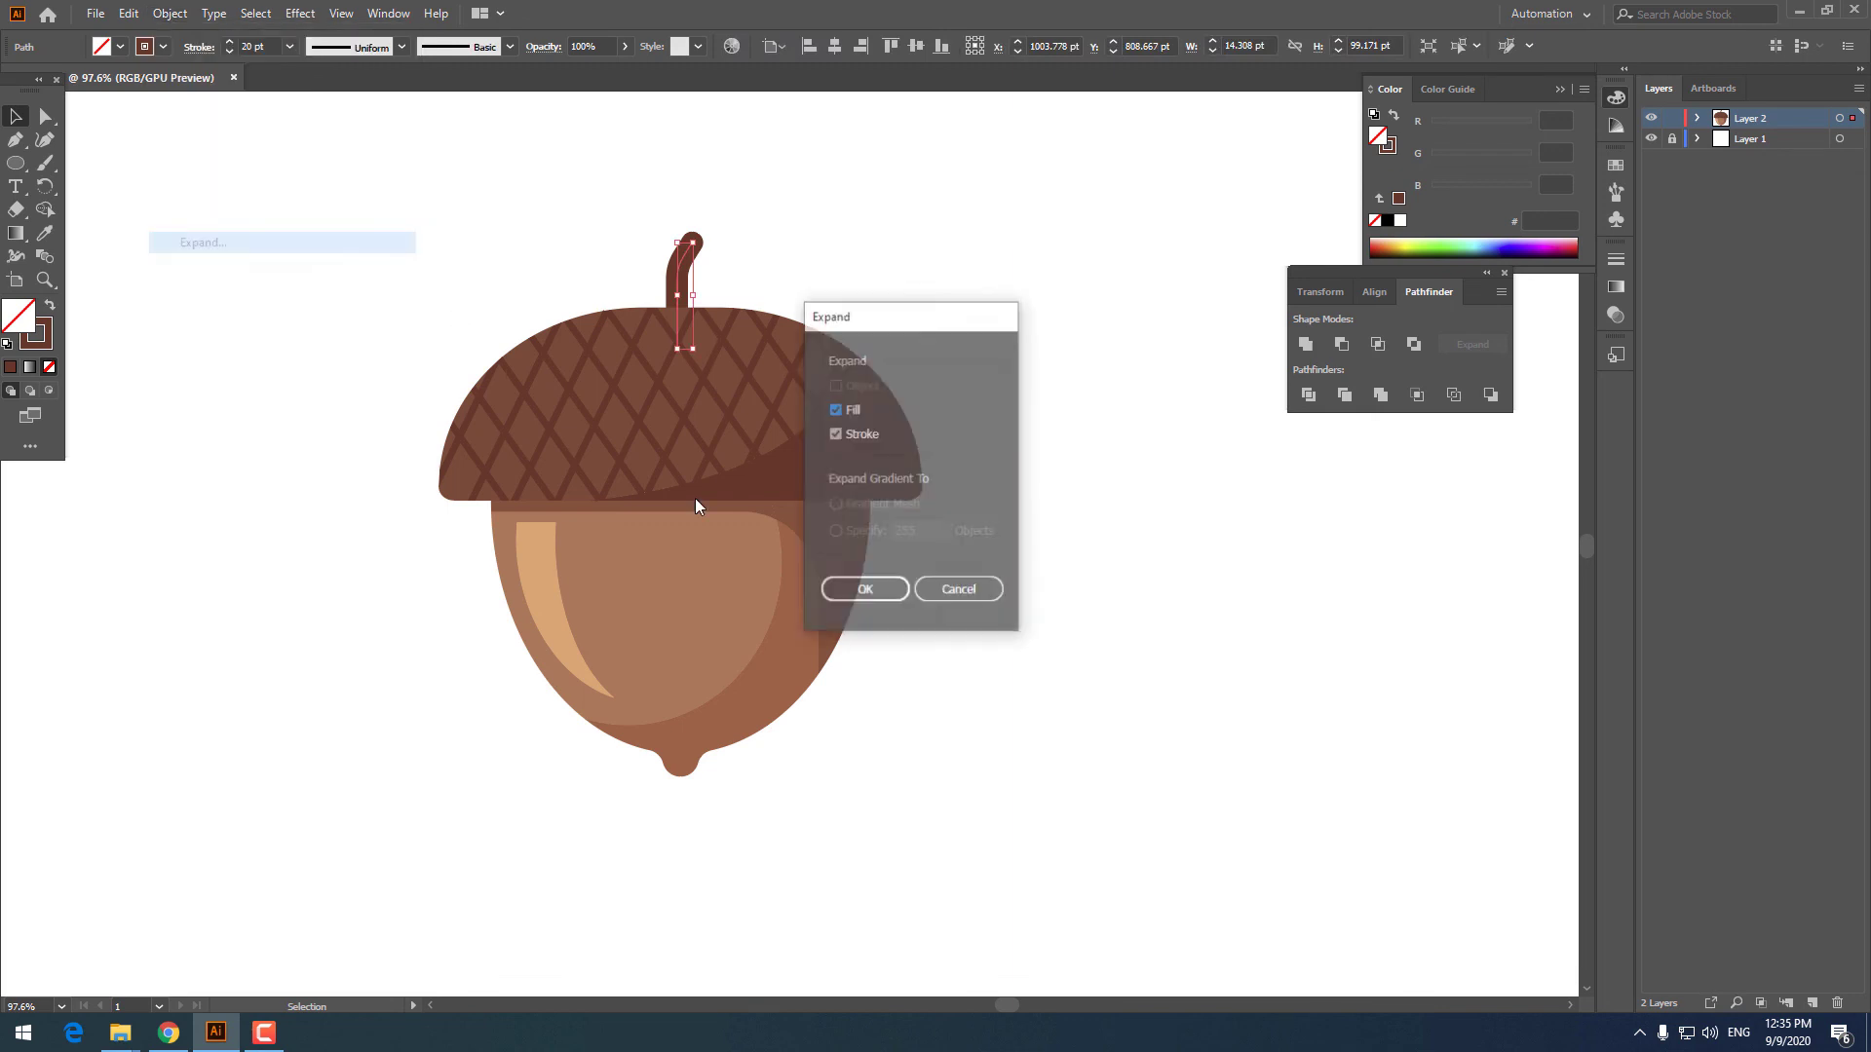
{"action": "left_click", "coordinate": [866, 588]}
{"action": "left_click", "coordinate": [1071, 587]}
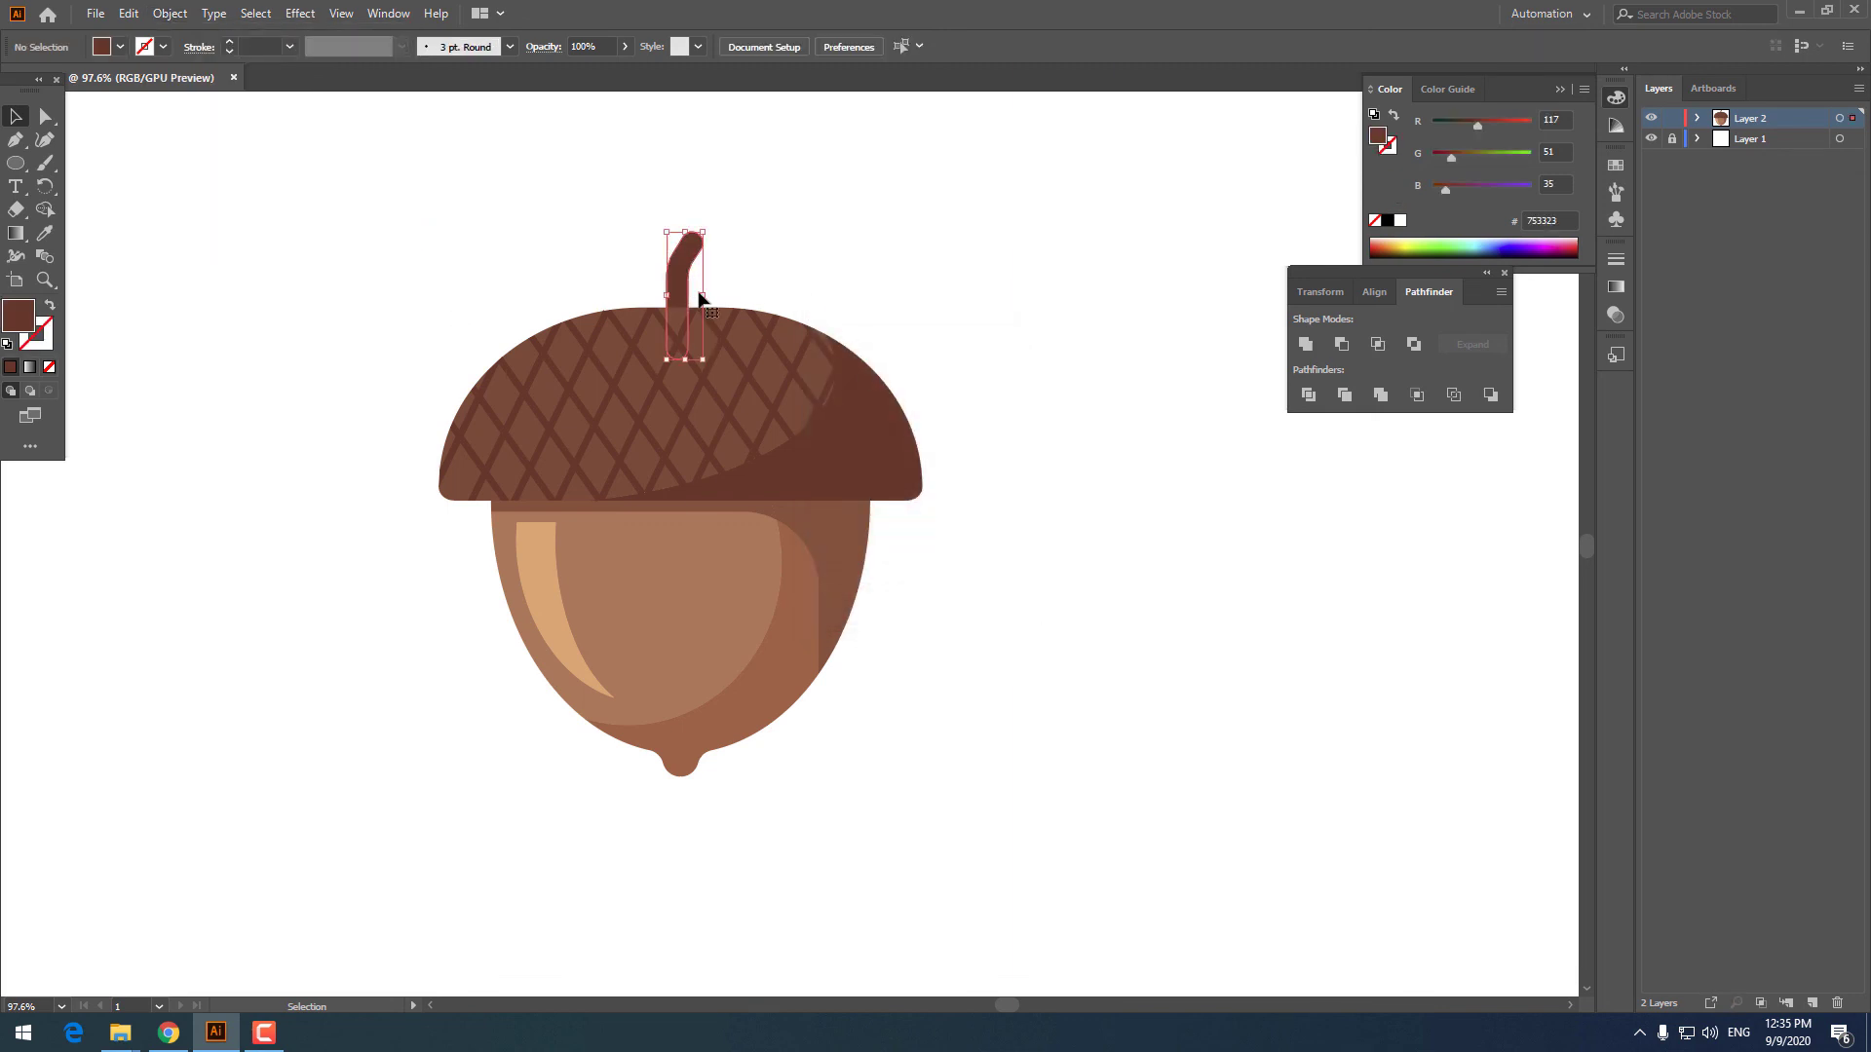
{"action": "left_click", "coordinate": [700, 299]}
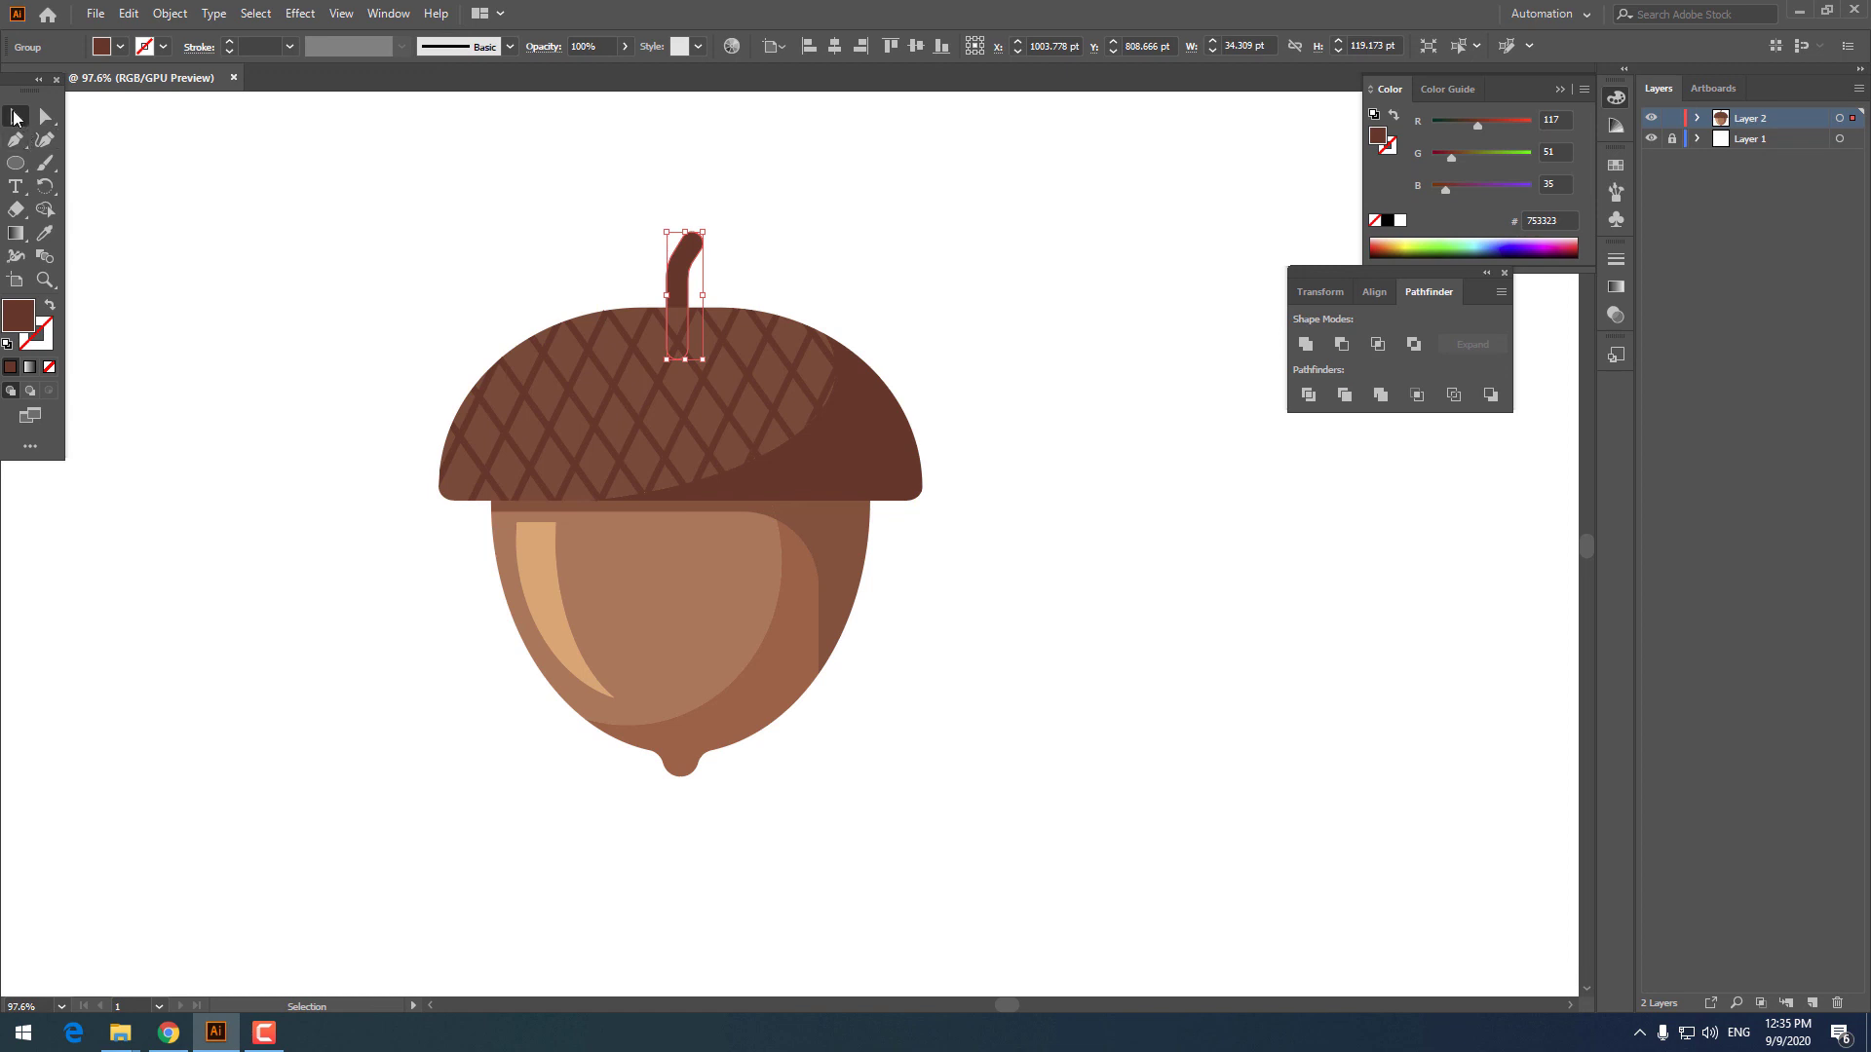
{"action": "left_click", "coordinate": [698, 216]}
Delete the unfilled stray triangle left at the cap's upper left edge
{"action": "key", "text": "z"}
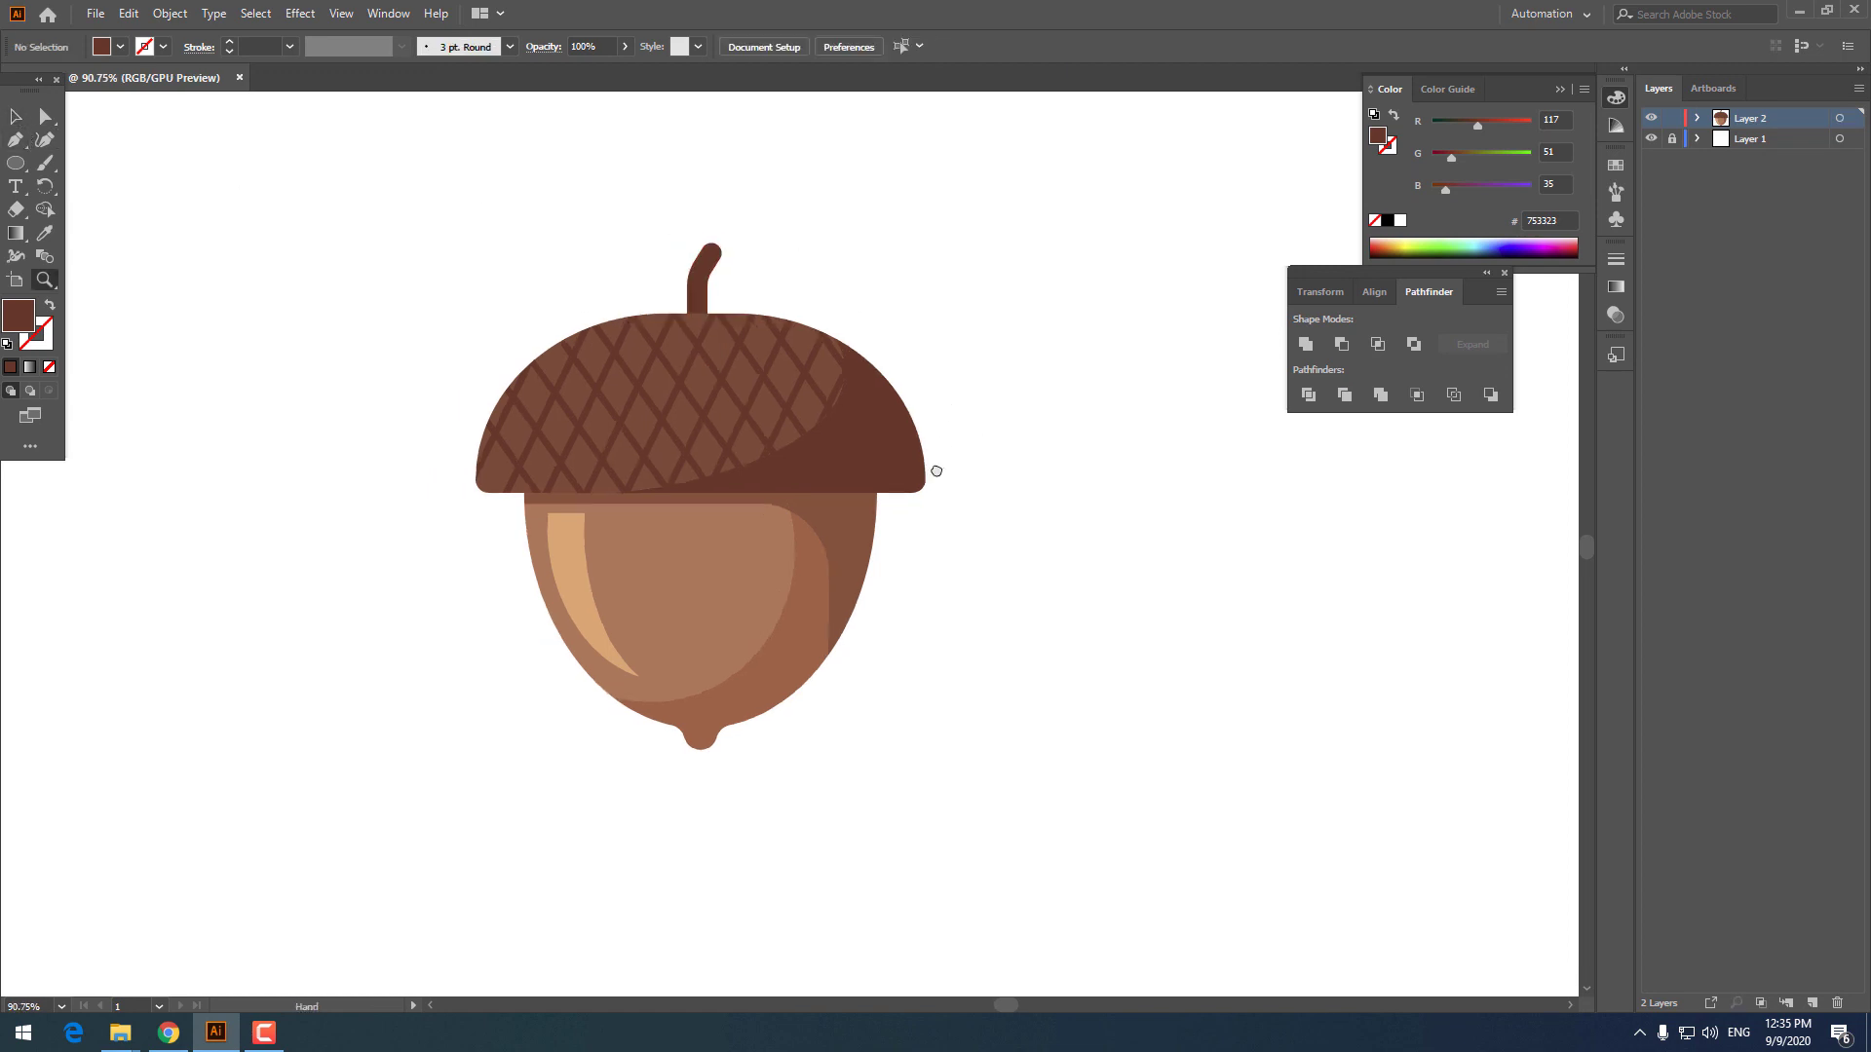
{"action": "left_click_drag", "start_coordinate": [935, 471], "coordinate": [907, 477]}
{"action": "key", "text": "v"}
{"action": "key", "text": "ctrl+a"}
{"action": "right_click", "coordinate": [725, 528]}
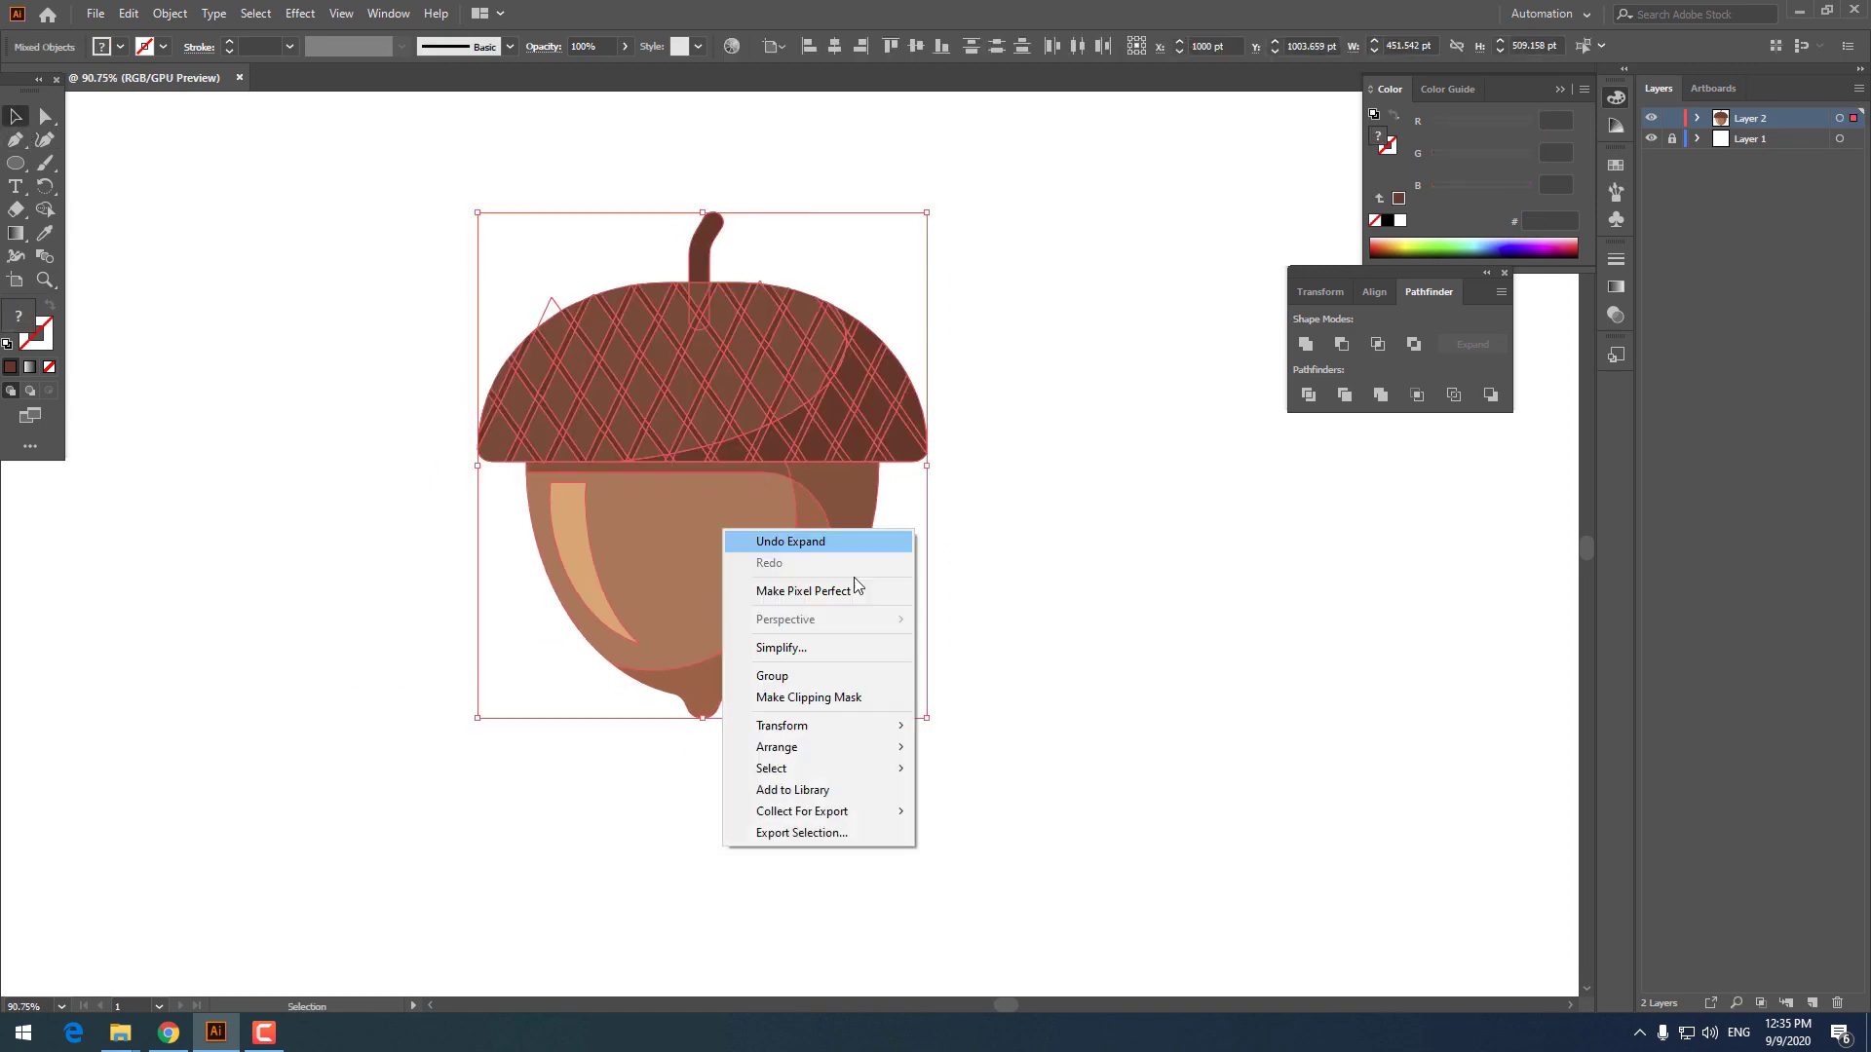
{"action": "key", "text": "Escape"}
{"action": "left_click", "coordinate": [518, 293]}
{"action": "left_click_drag", "start_coordinate": [492, 282], "coordinate": [561, 312]}
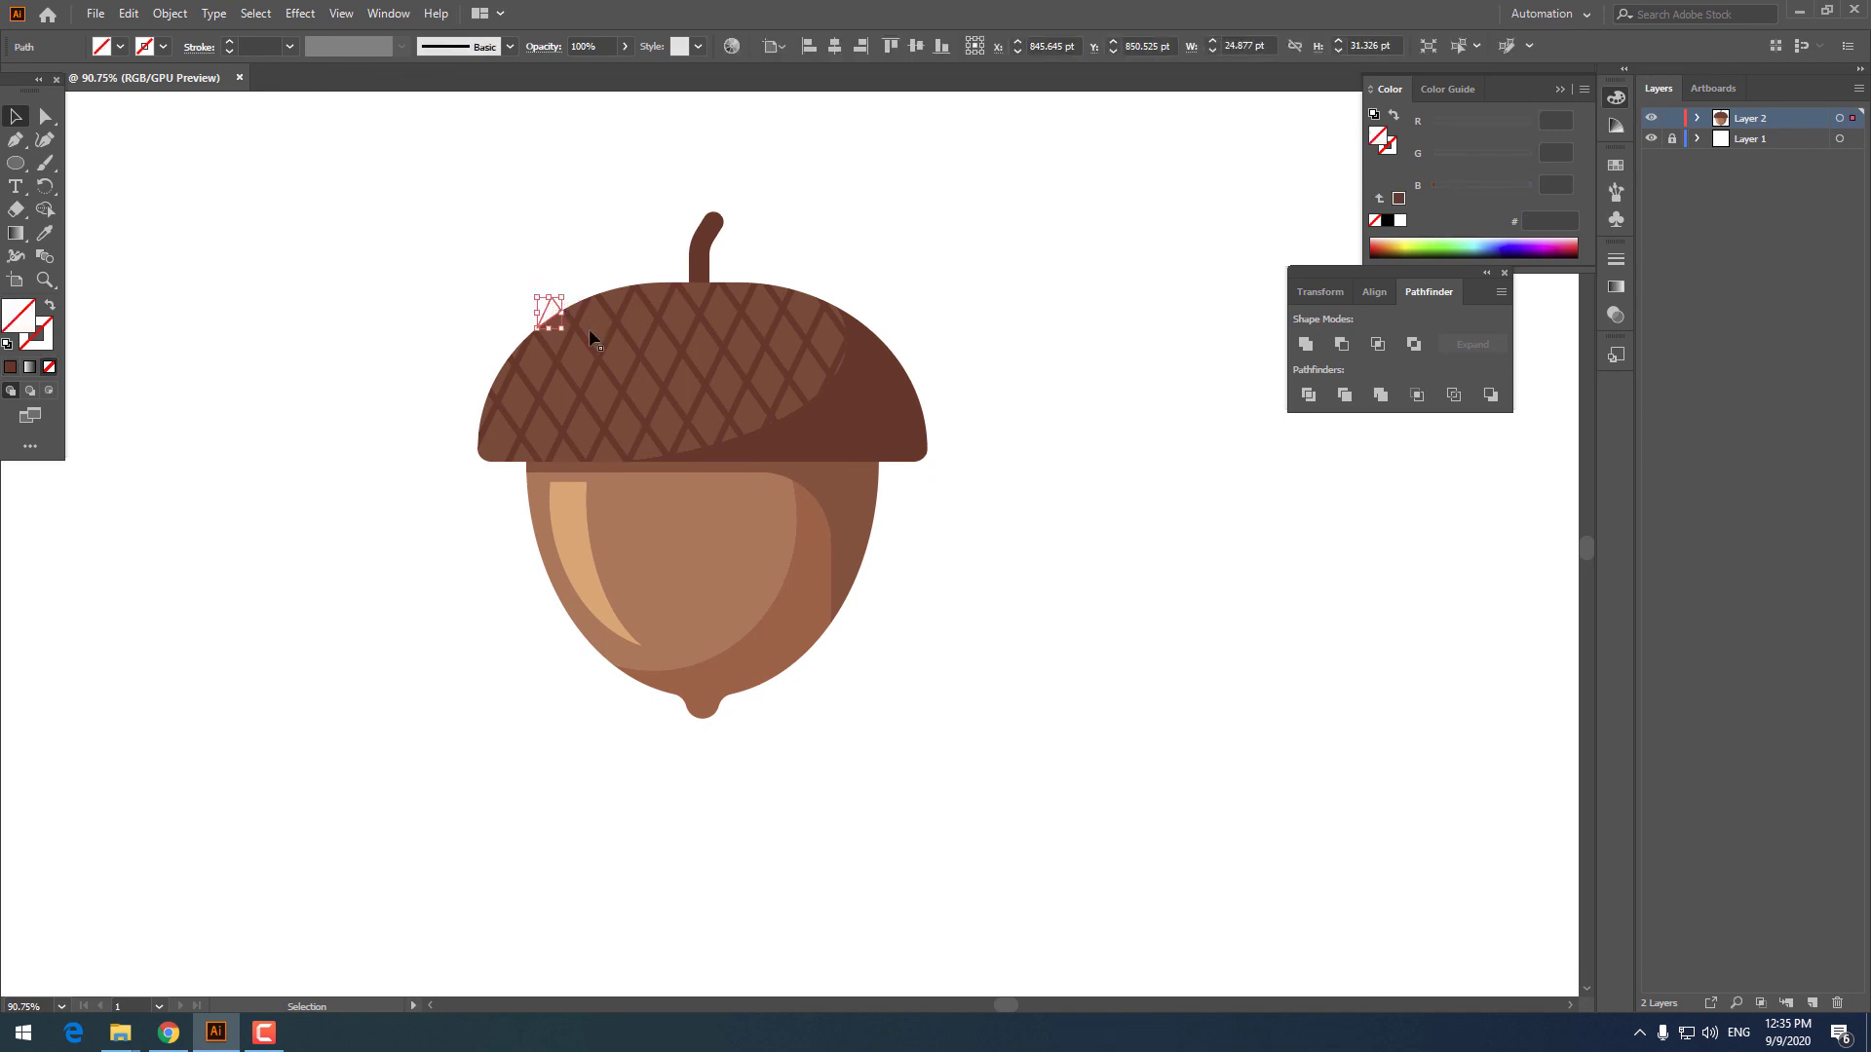
{"action": "key", "text": "Delete"}
Select all parts of the acorn and group them
{"action": "left_click_drag", "start_coordinate": [1118, 728], "coordinate": [219, 8]}
{"action": "right_click", "coordinate": [827, 473]}
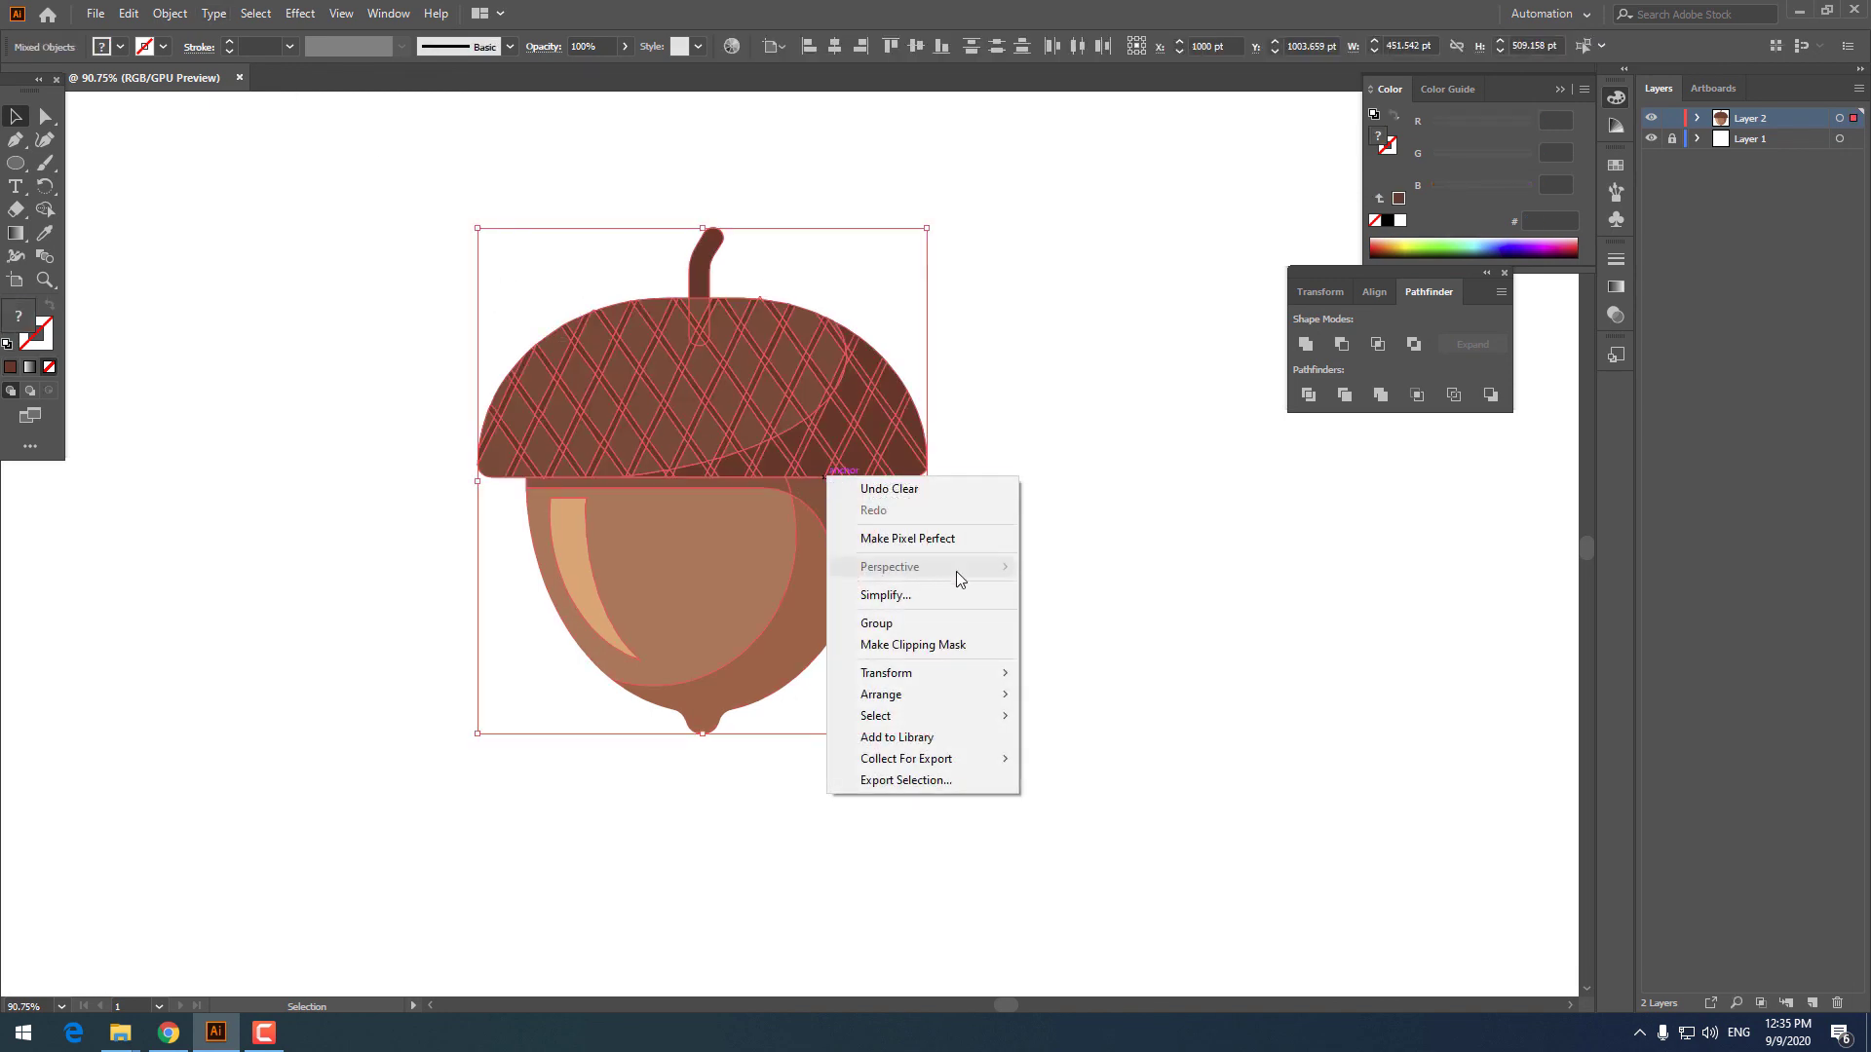
{"action": "left_click", "coordinate": [955, 619]}
{"action": "left_click", "coordinate": [1048, 643]}
{"action": "key", "text": "z"}
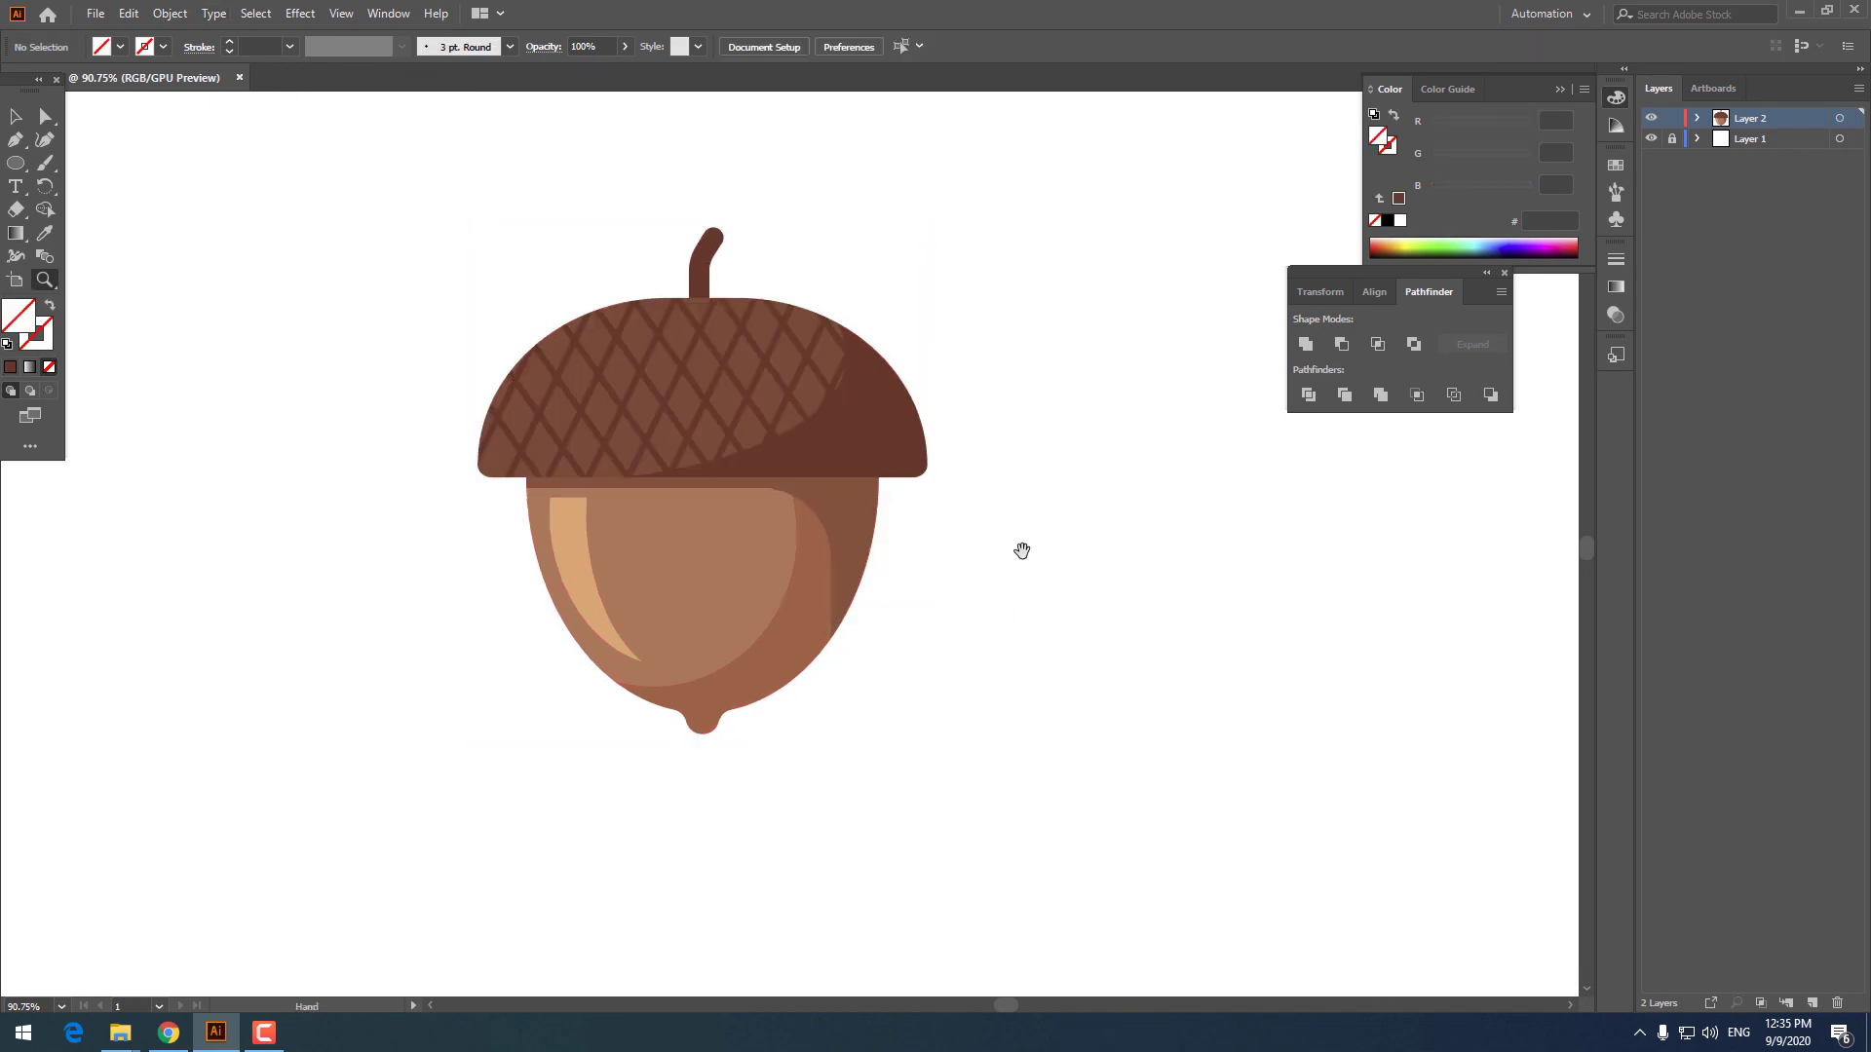
{"action": "left_click_drag", "start_coordinate": [1018, 551], "coordinate": [1031, 563]}
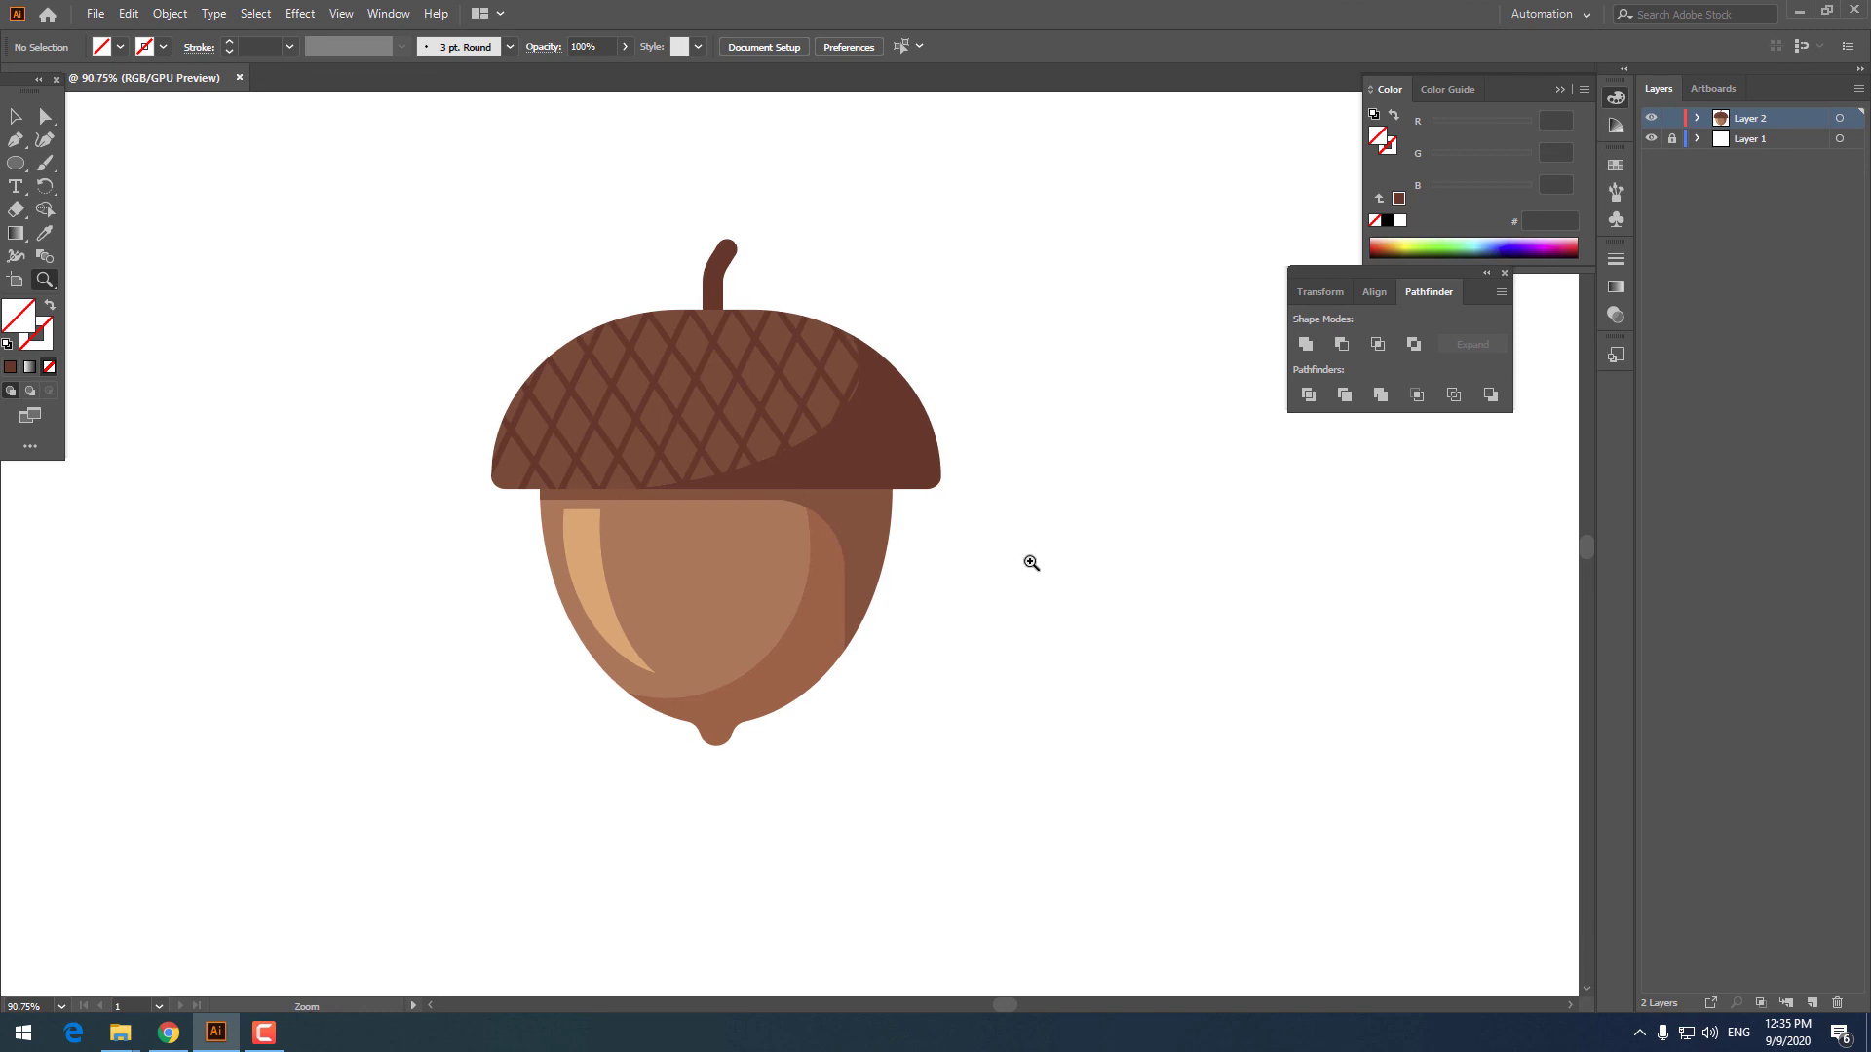